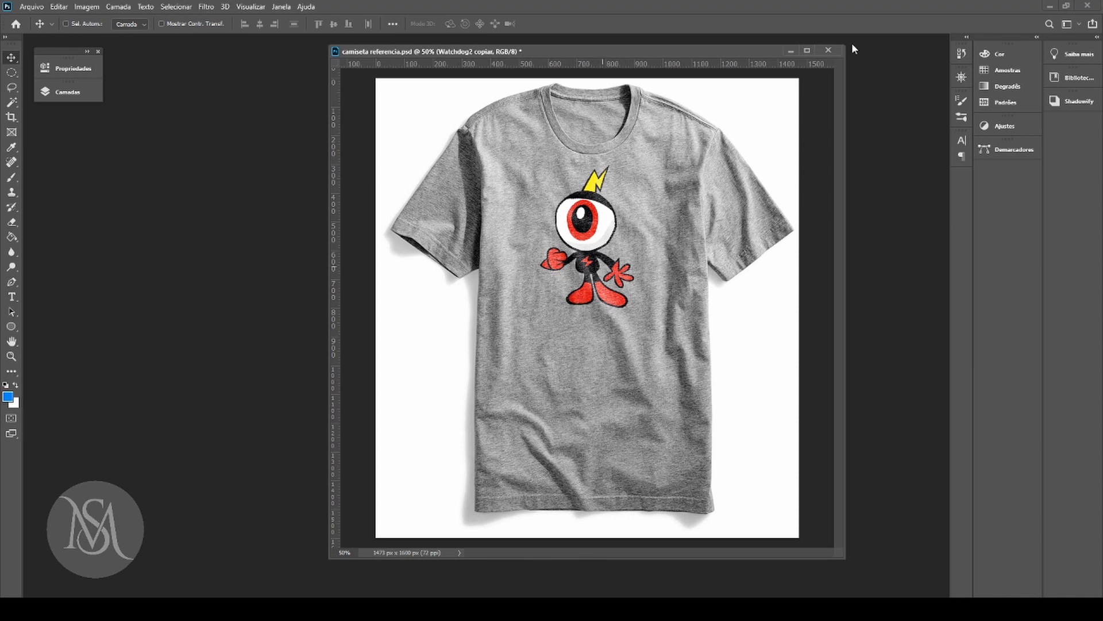
click(828, 50)
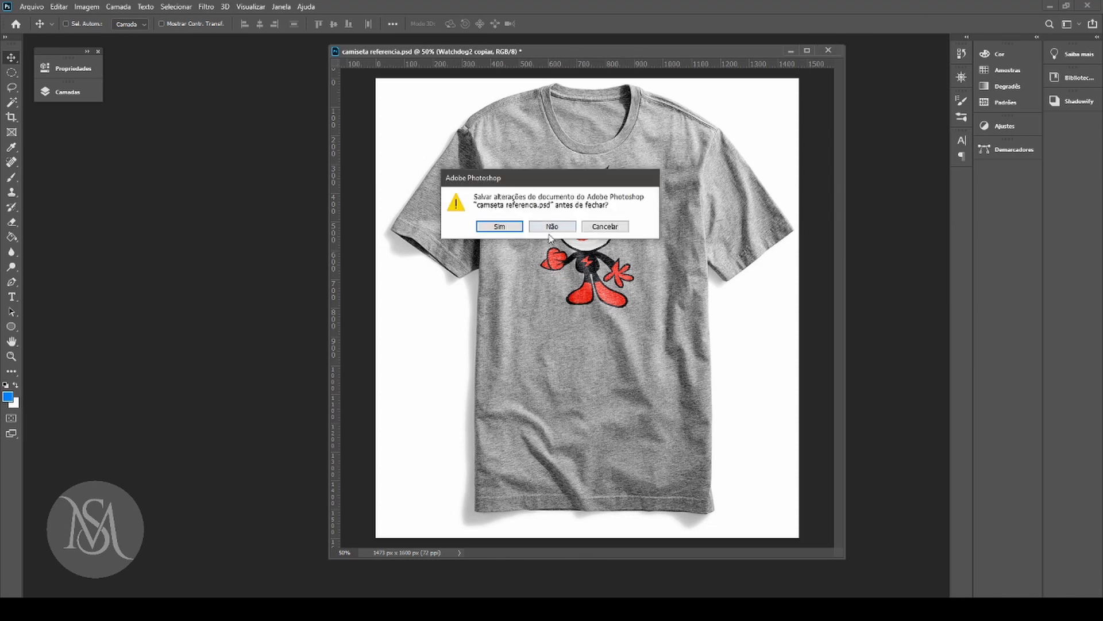
click(592, 227)
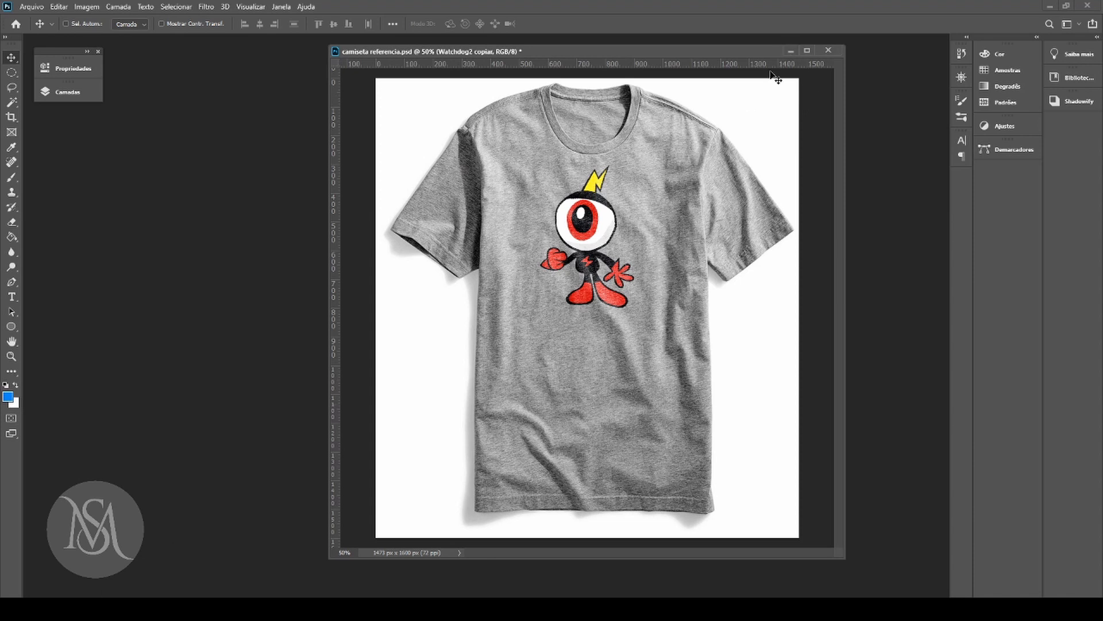
click(789, 51)
double_click(596, 280)
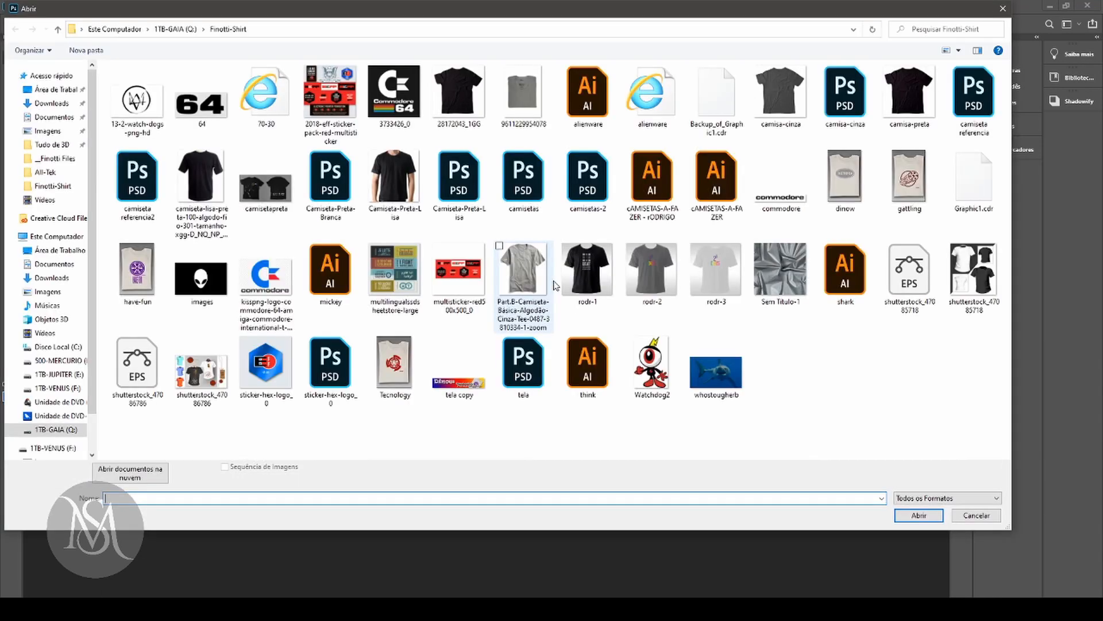
double_click(528, 276)
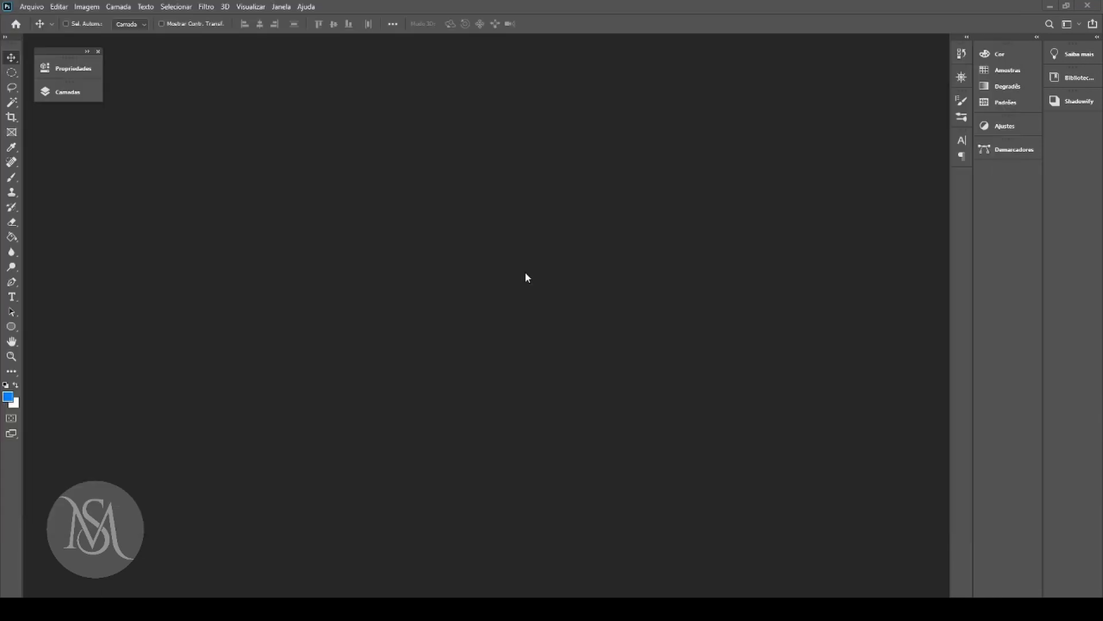
Step: Float the T-shirt photo's document window near the middle of the workspace and size it to show the whole image
drag(373, 47, 727, 67)
drag(829, 559, 850, 581)
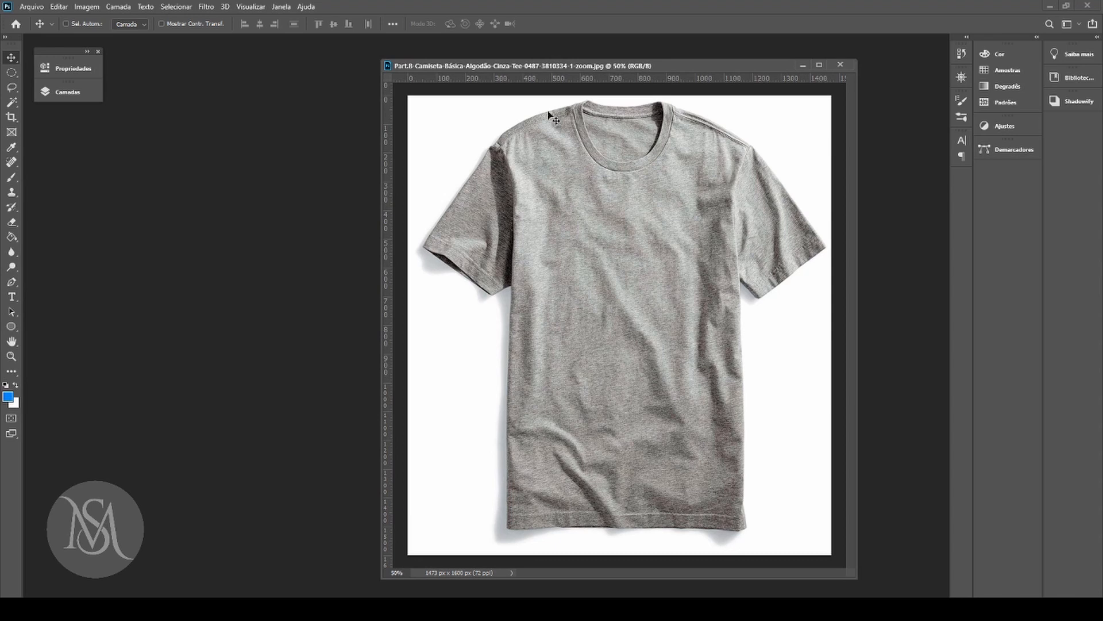
drag(558, 59, 524, 48)
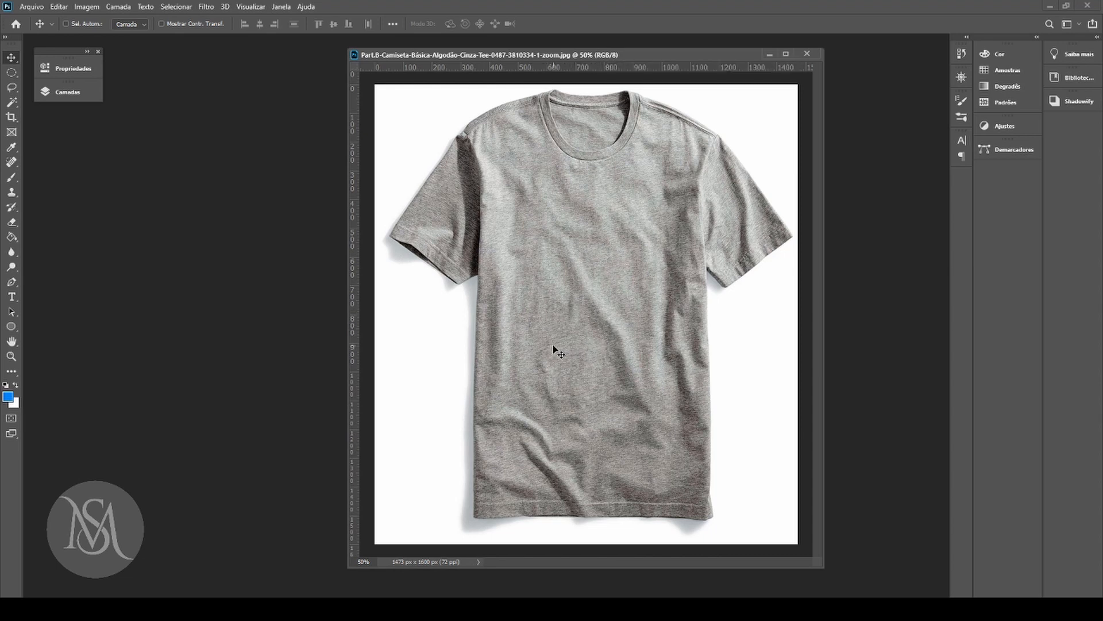
drag(656, 53, 644, 43)
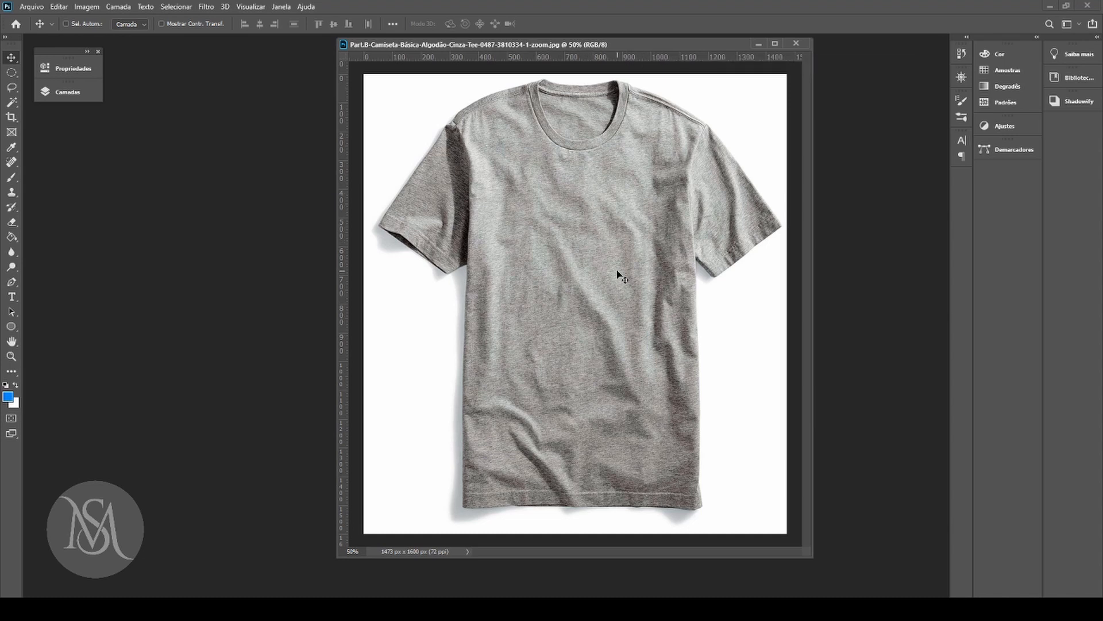
key(ctrl+u)
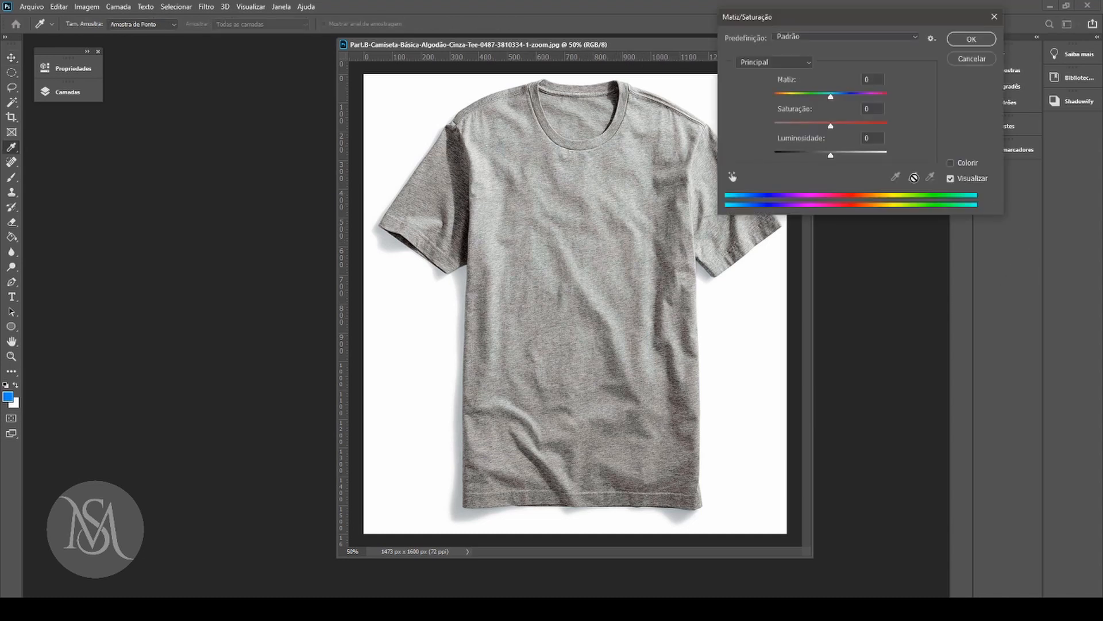
drag(792, 17, 841, 113)
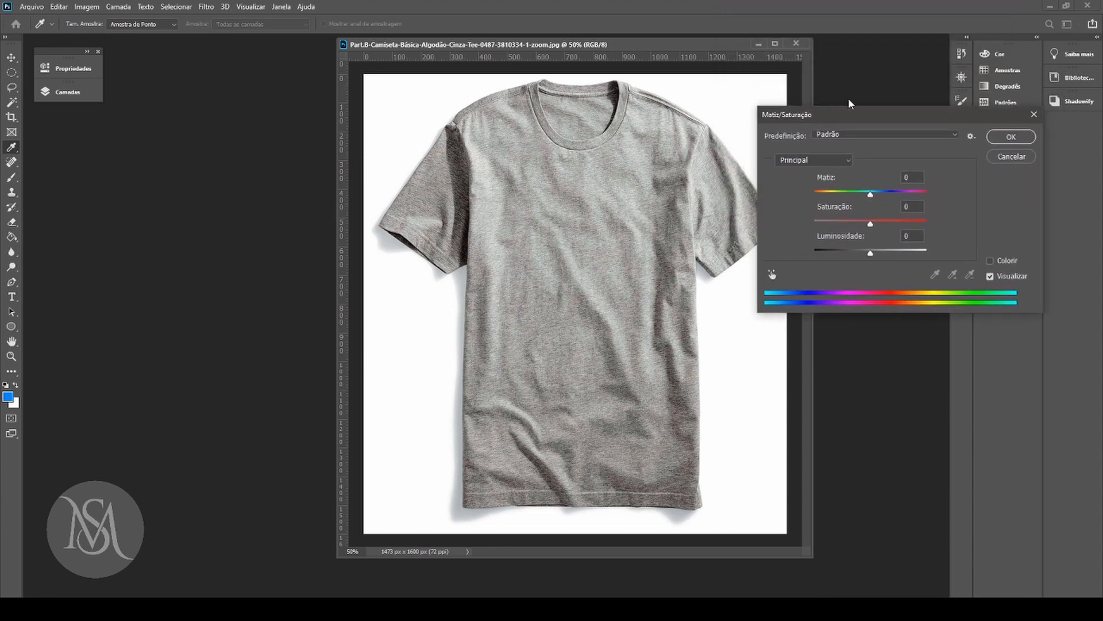
click(1003, 157)
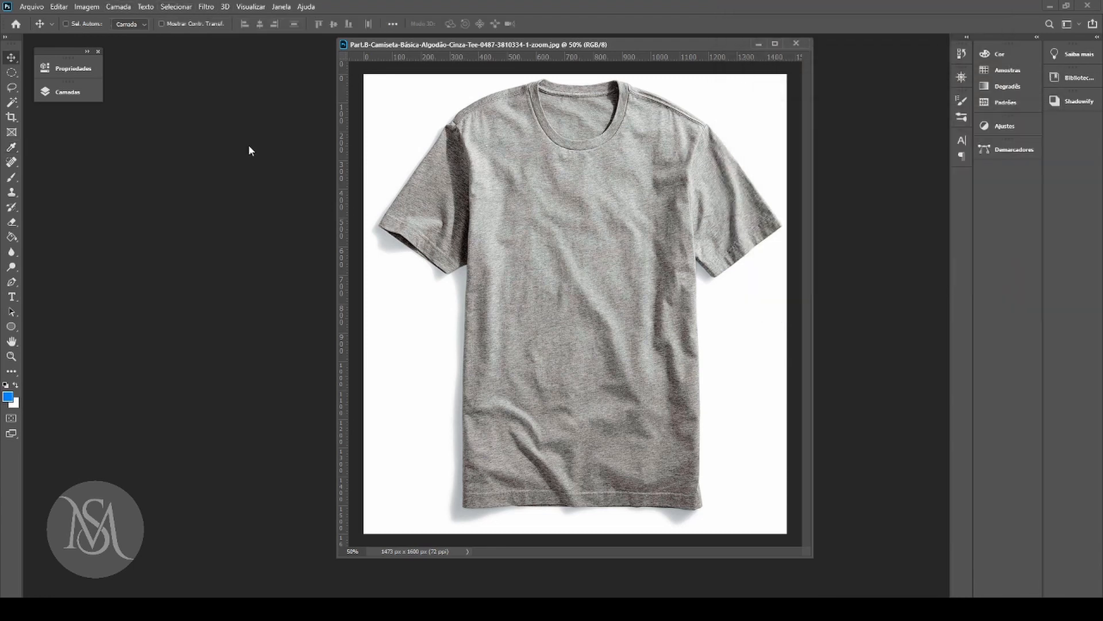
Step: Fully desaturate the T-shirt photo with a Hue/Saturation adjustment and slightly enlarge its document window
click(88, 7)
mouse_move(95, 37)
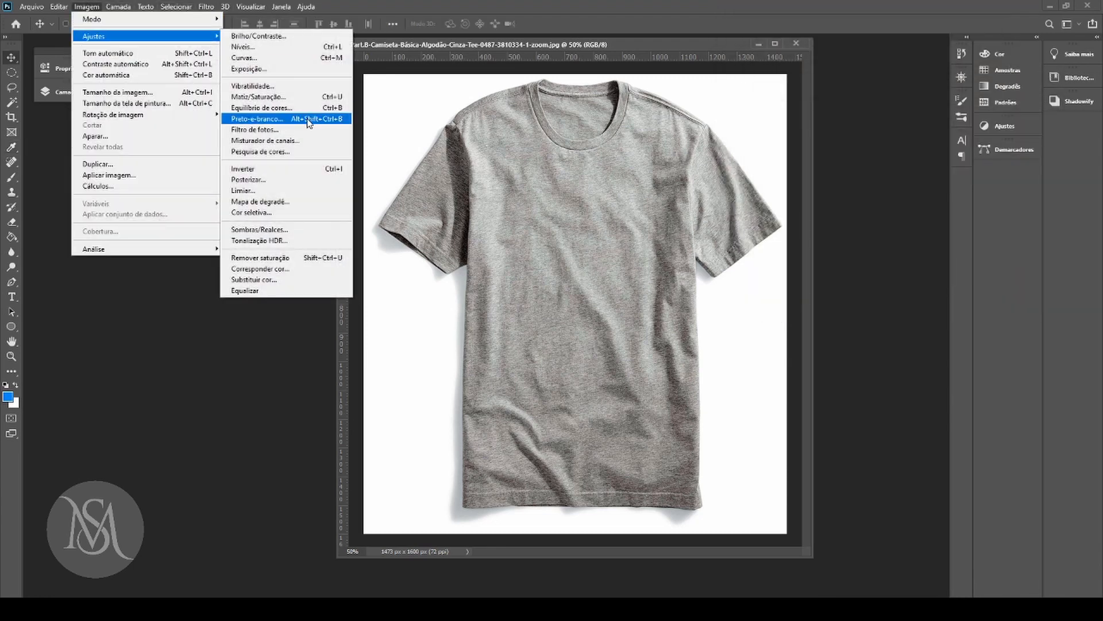
click(292, 96)
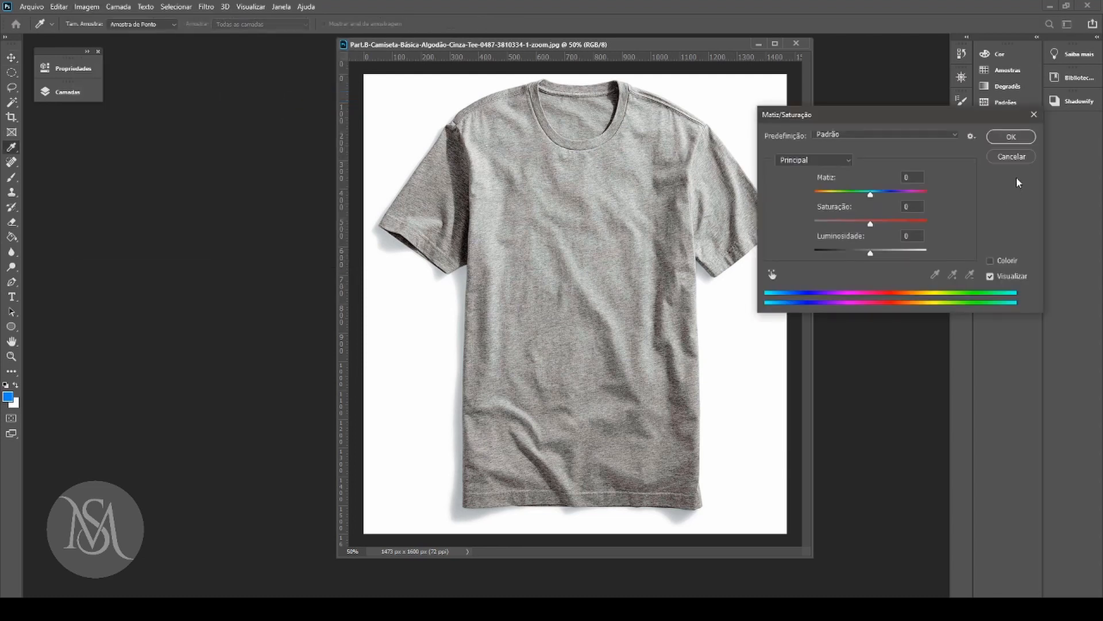
drag(870, 225, 725, 226)
click(1000, 138)
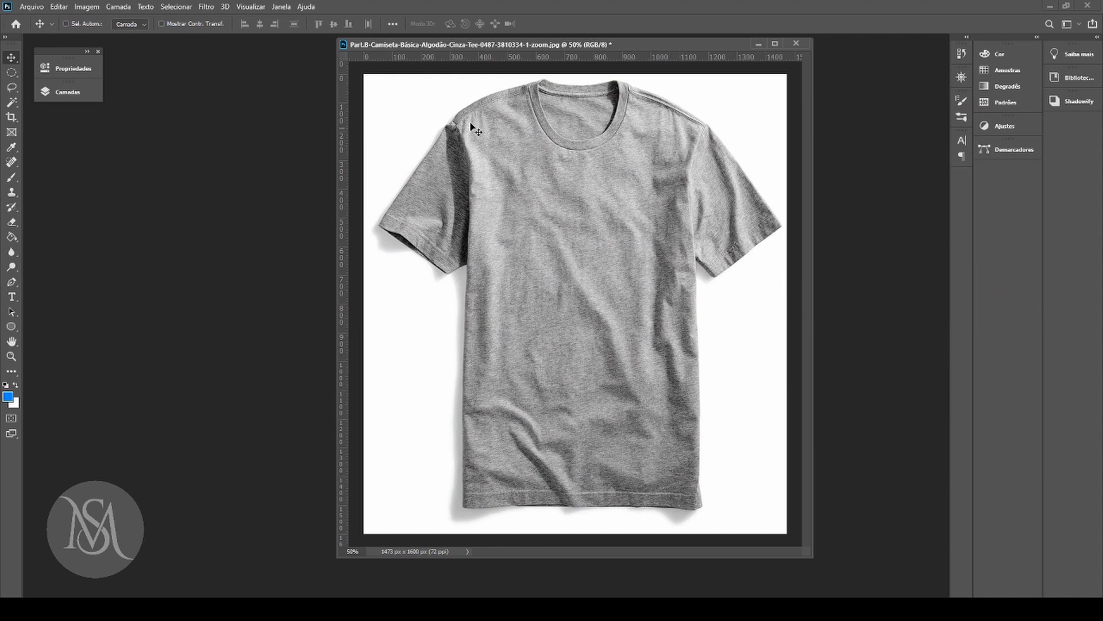
drag(557, 43, 540, 48)
drag(795, 560, 829, 581)
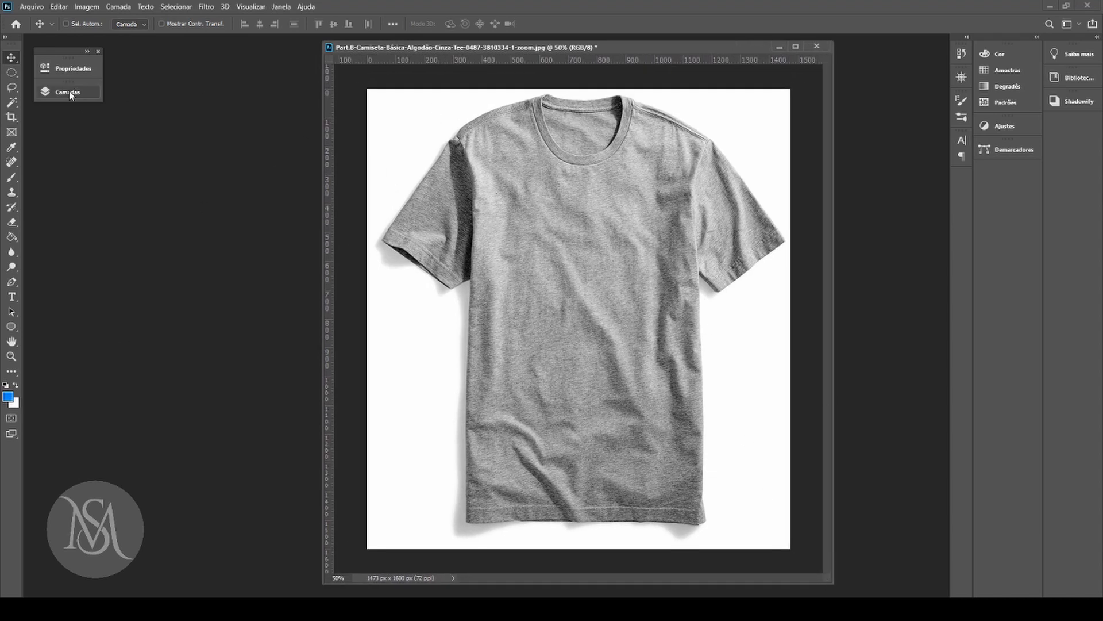
Step: Try to select the white background and shadows around the shirt with the Magic Wand at tolerance 32, and clear the selection
click(11, 103)
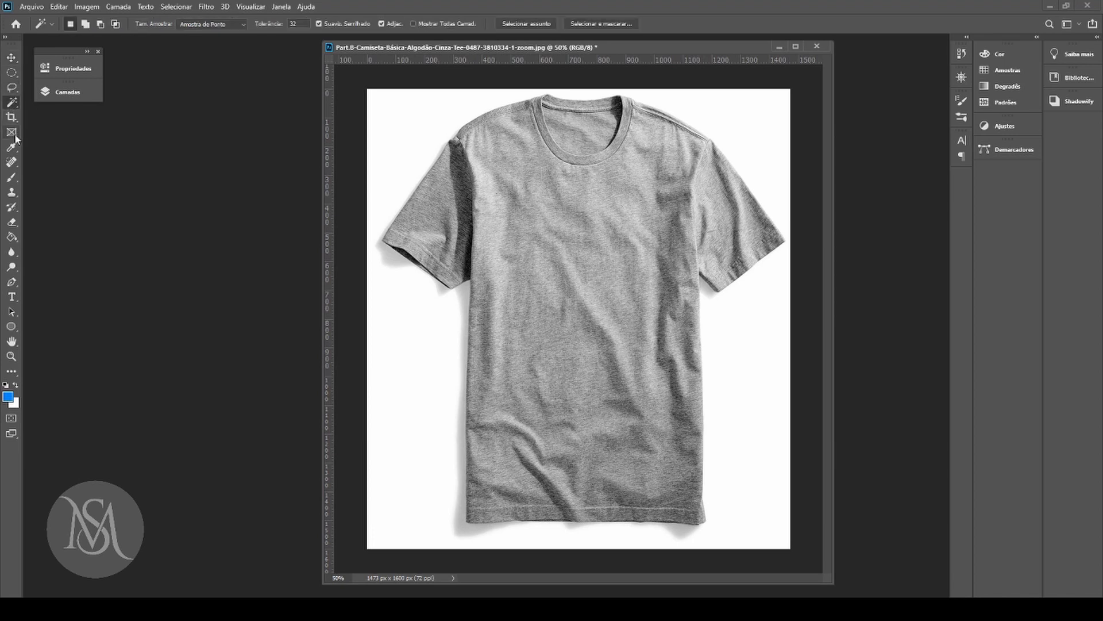
click(389, 258)
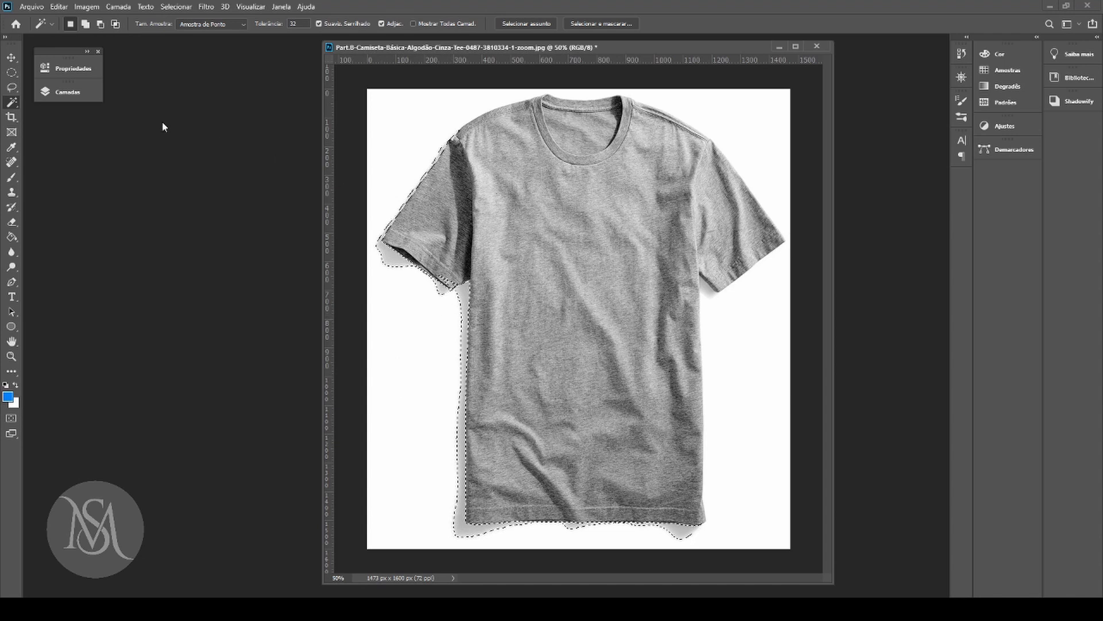
shift+click(691, 525)
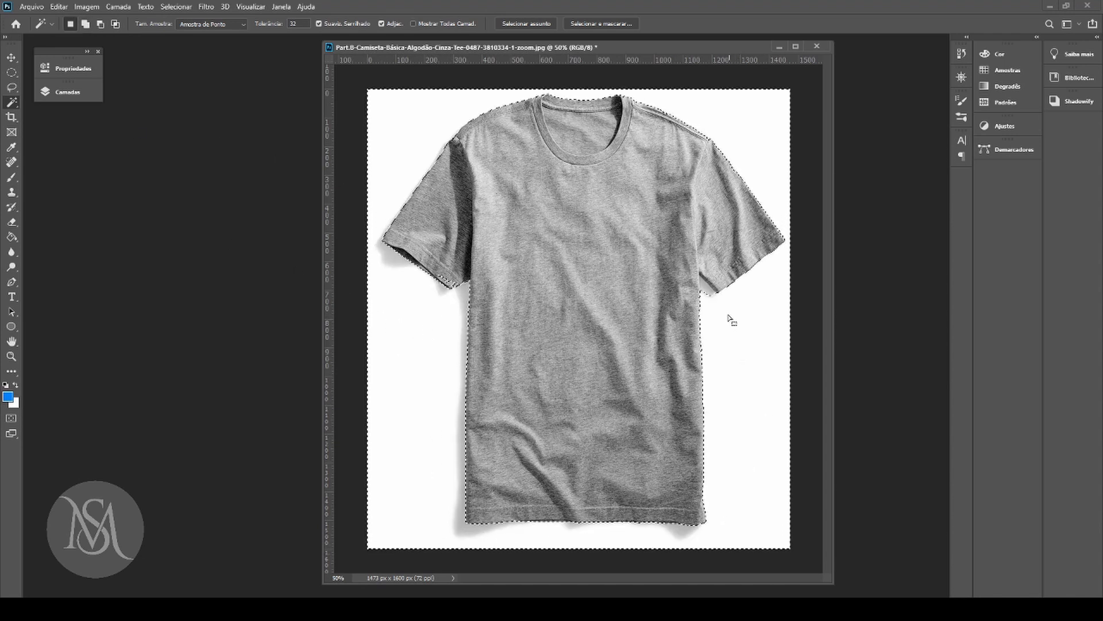
shift+click(705, 293)
key(ctrl+d)
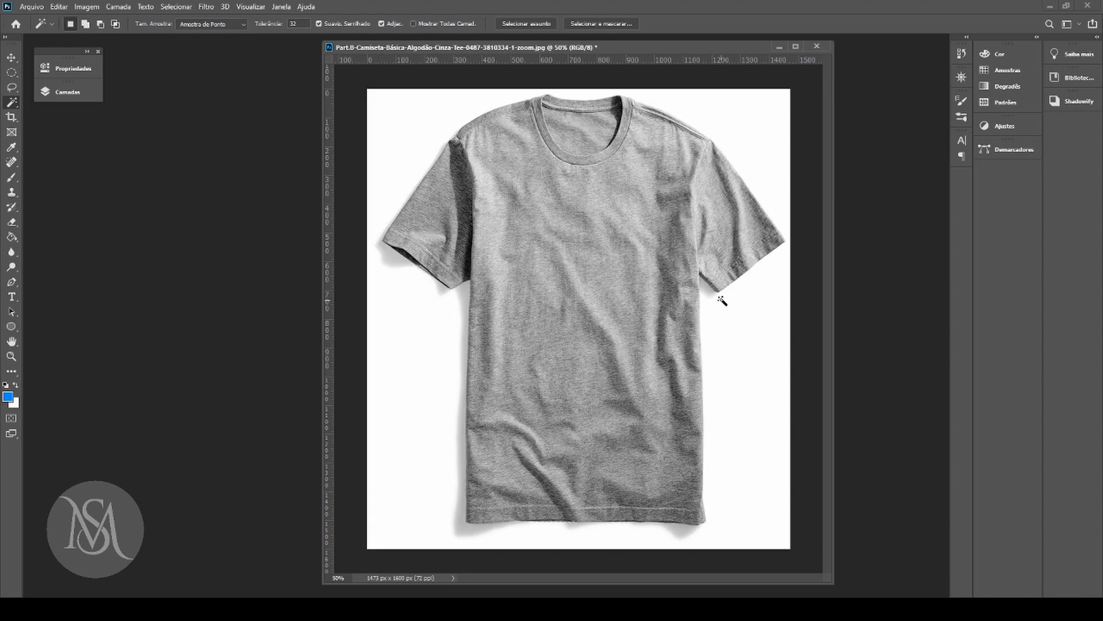
Step: Try the background selection again with the Magic Wand tolerance set to 8, and clear the selection
click(713, 300)
drag(301, 26, 254, 36)
text(8)
key(Return)
key(ctrl+d)
shift+click(710, 307)
shift+click(748, 368)
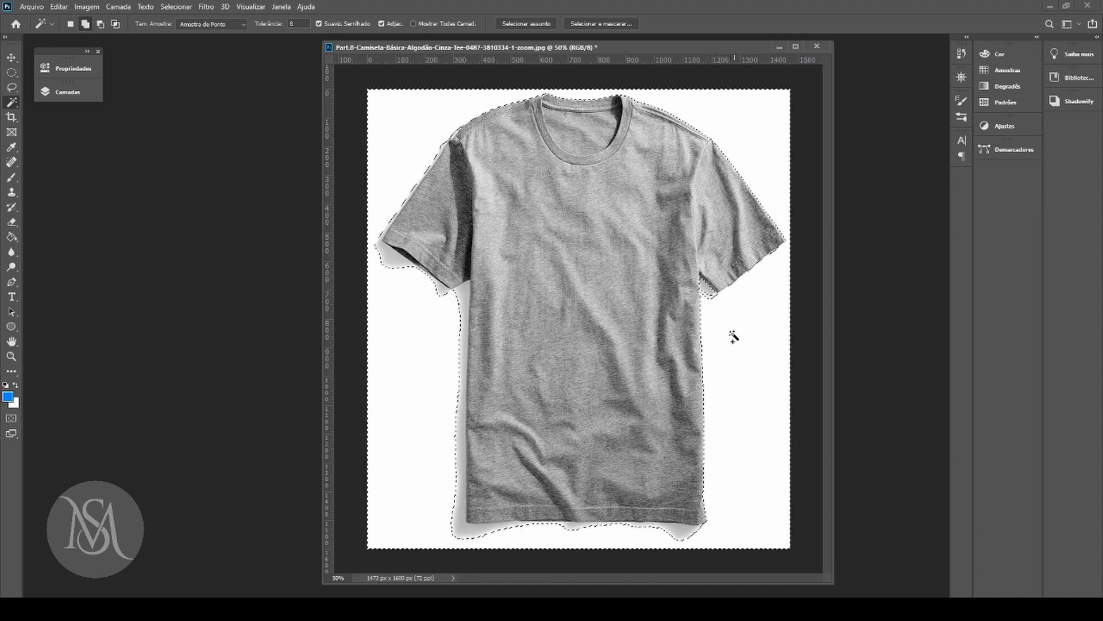
key(ctrl+d)
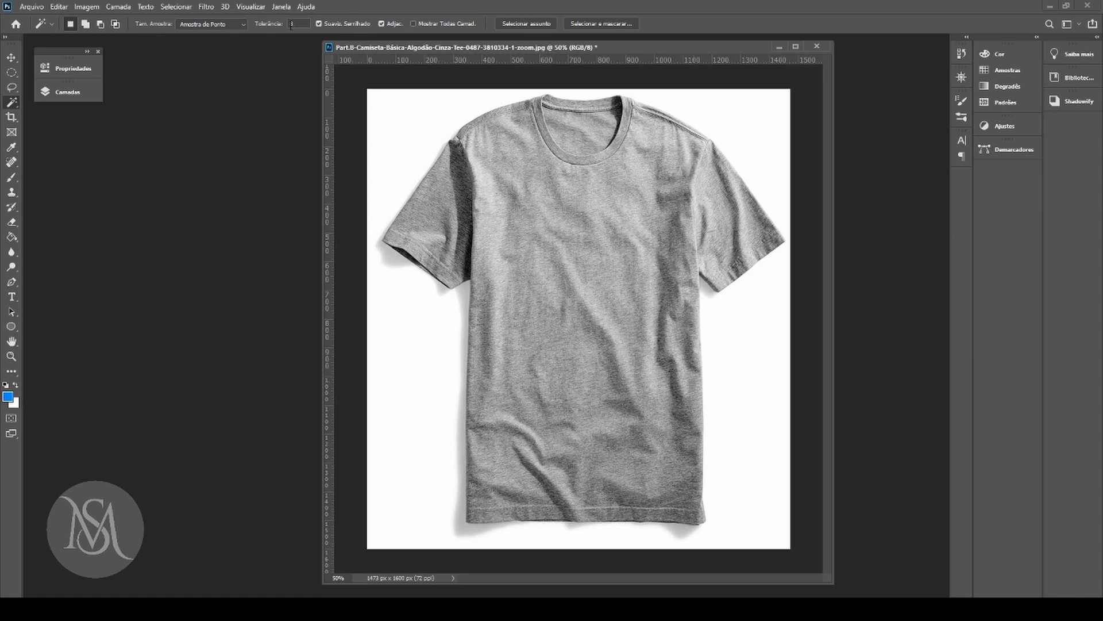
click(118, 7)
mouse_move(190, 9)
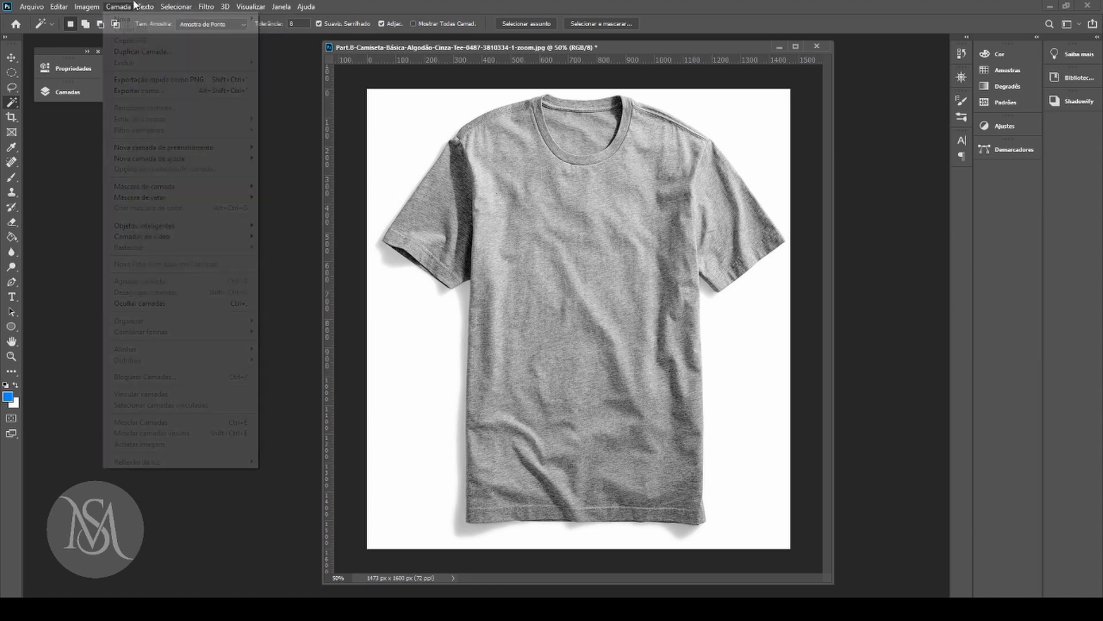
mouse_move(147, 6)
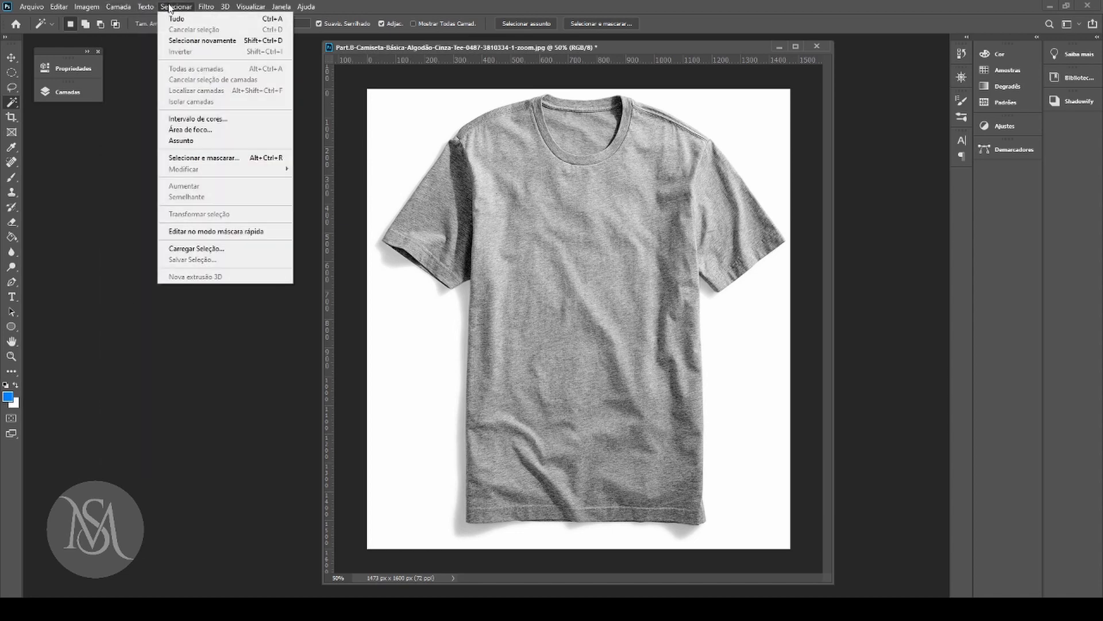
click(170, 6)
Step: Create a new channel with Calculations, multiplying the Azul channel of Plano de Fundo by itself at 100% opacity
click(87, 7)
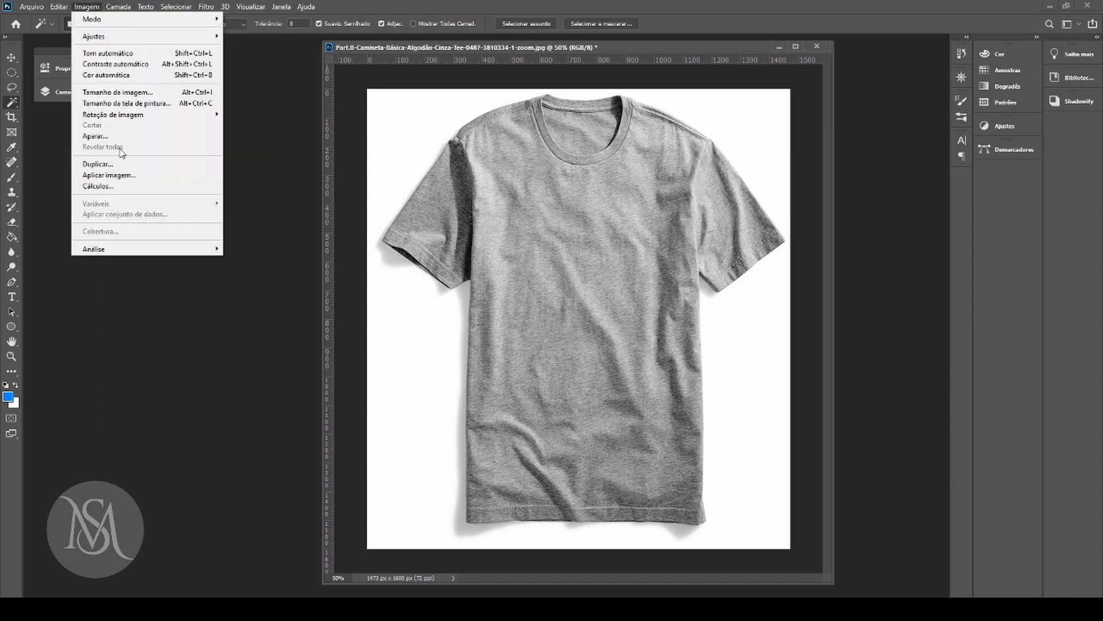
click(110, 186)
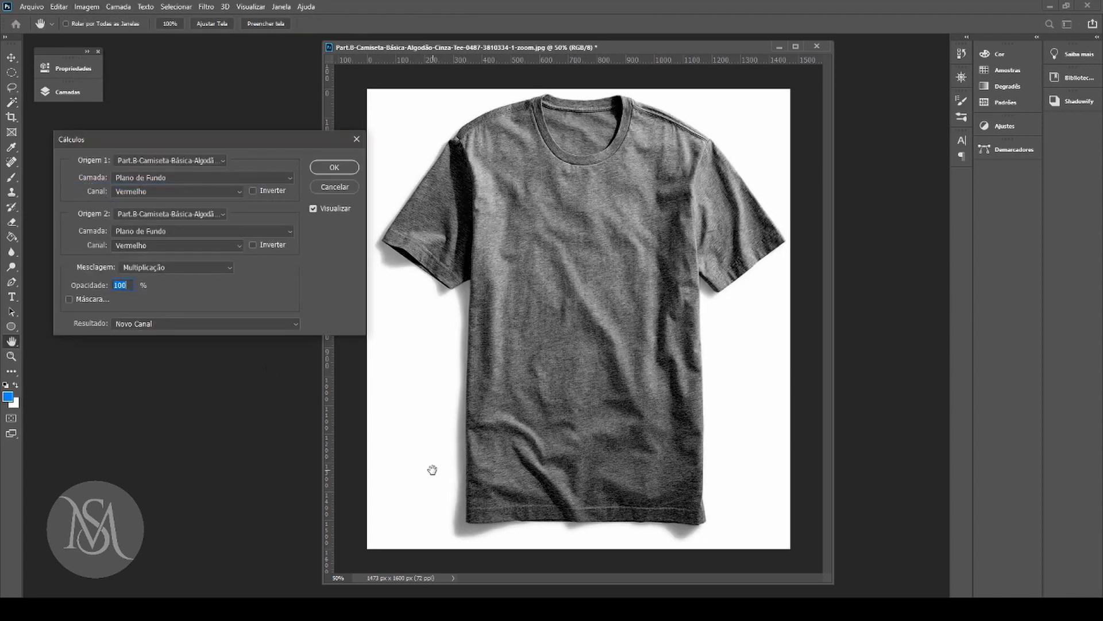
click(189, 194)
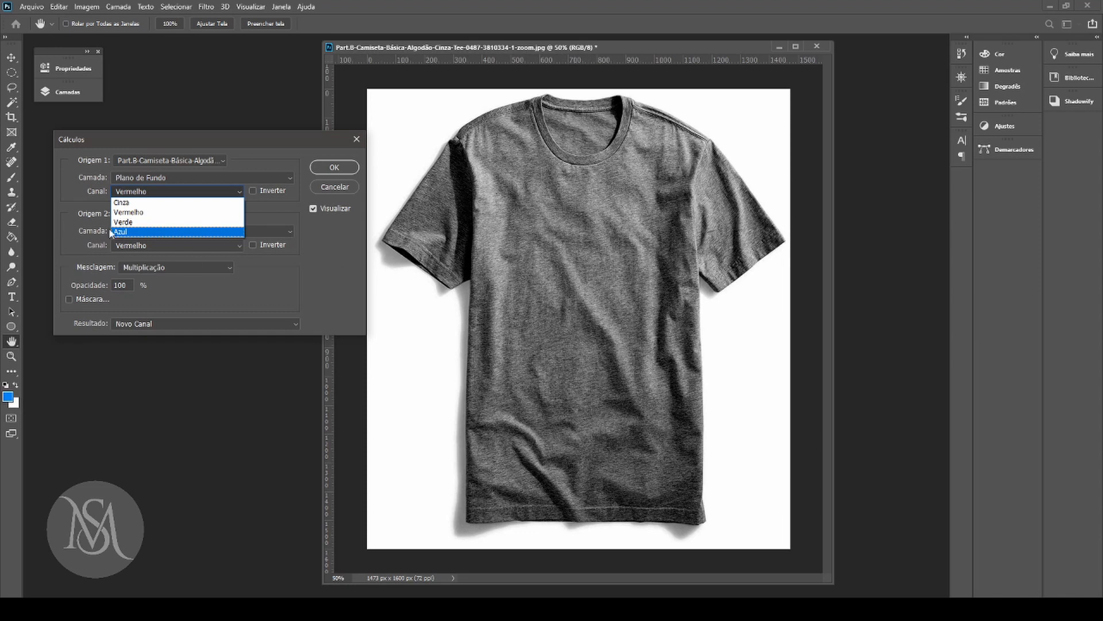
click(124, 232)
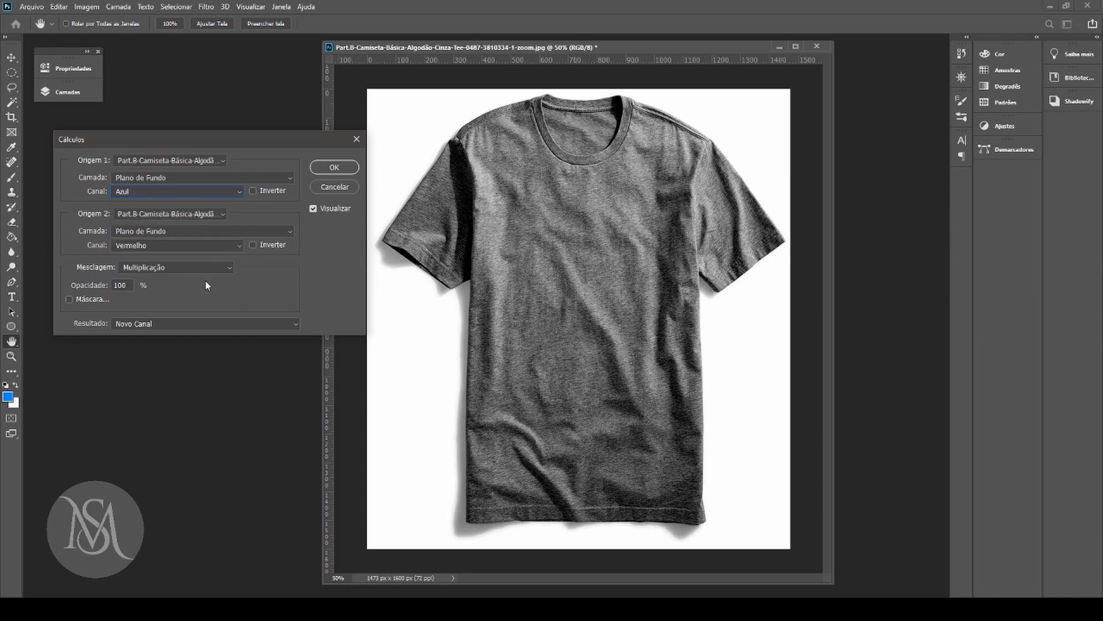
click(162, 174)
click(162, 173)
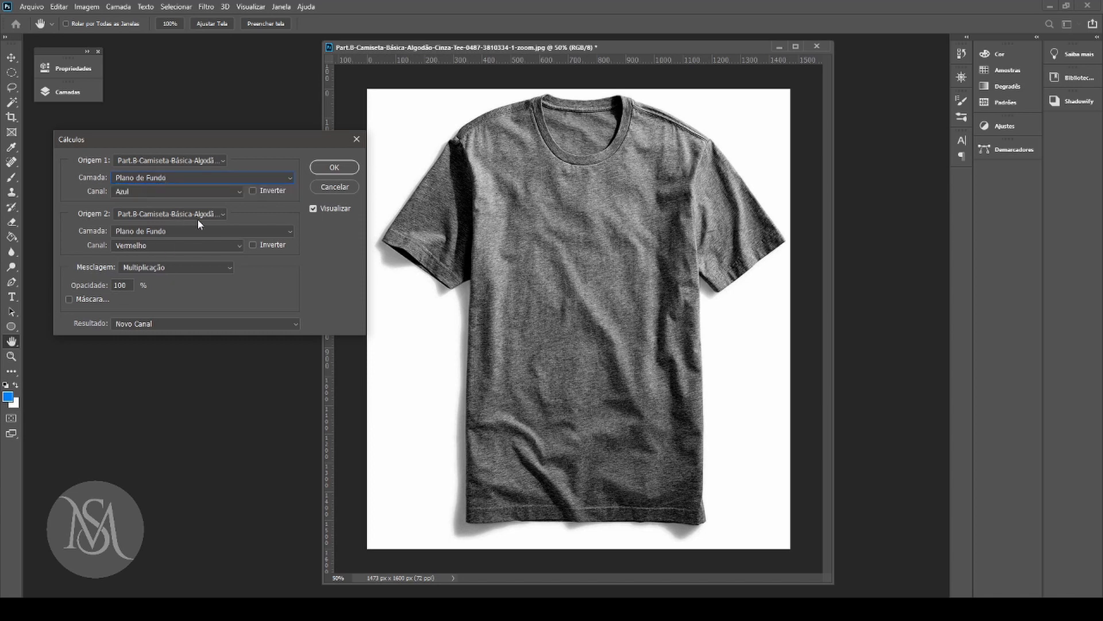
click(173, 245)
click(137, 282)
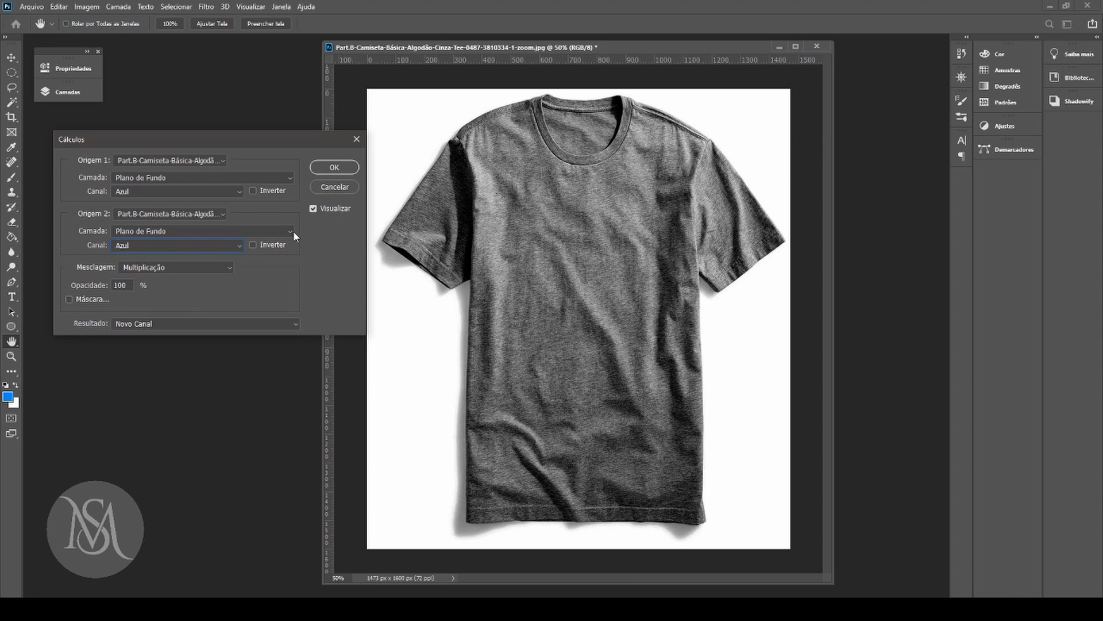
click(333, 167)
key(w)
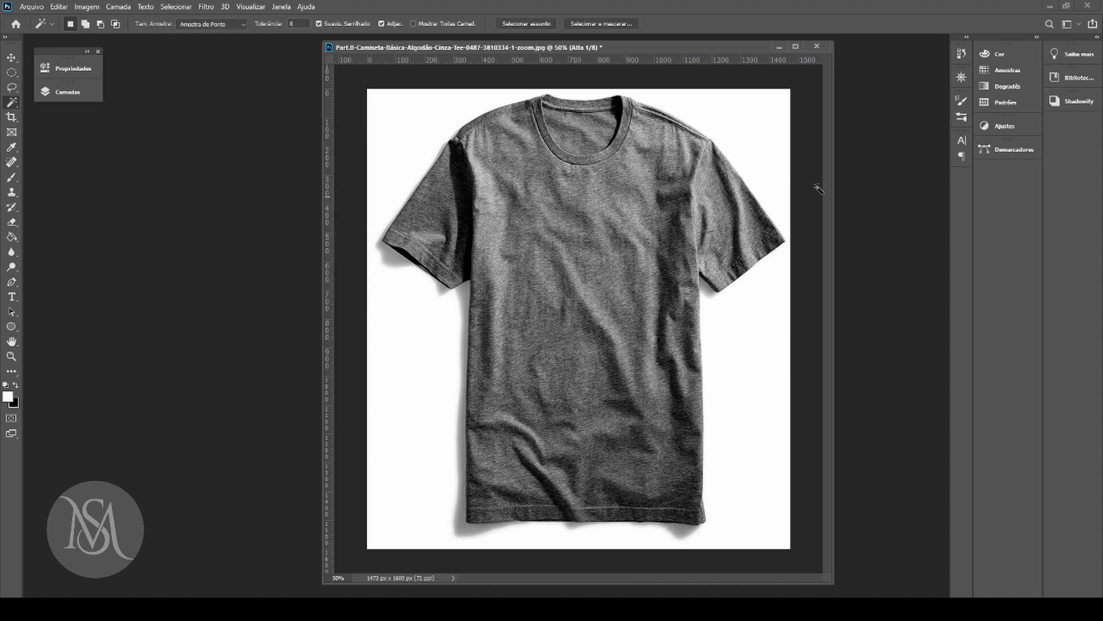
Step: Show the Camadas and Canais panels, dock Canais in the same group, and bring Camadas to the front
click(89, 88)
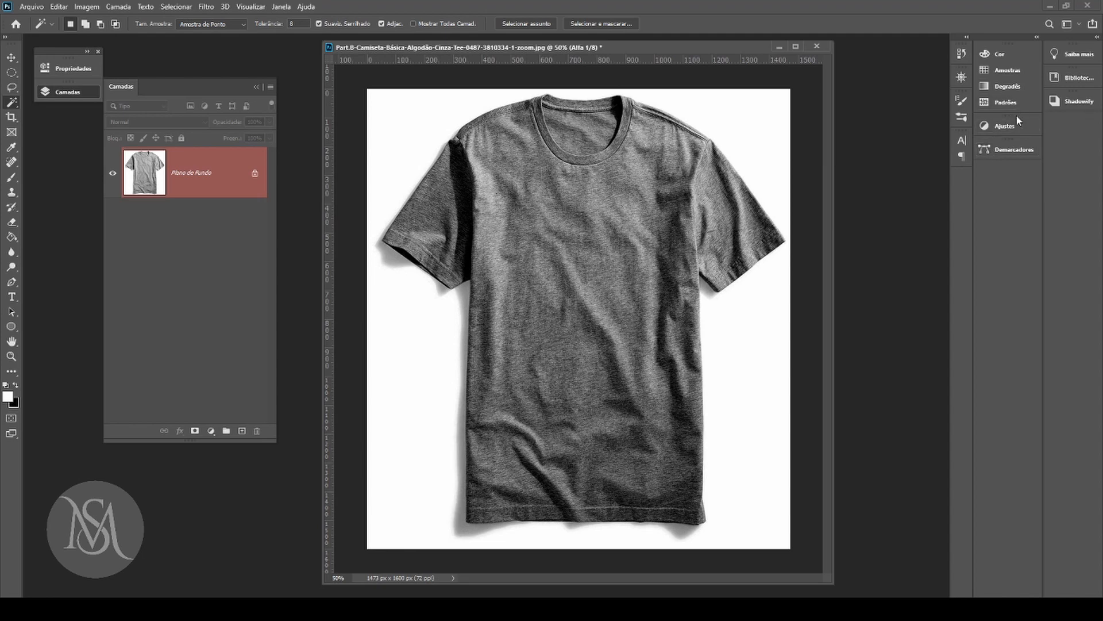
click(286, 7)
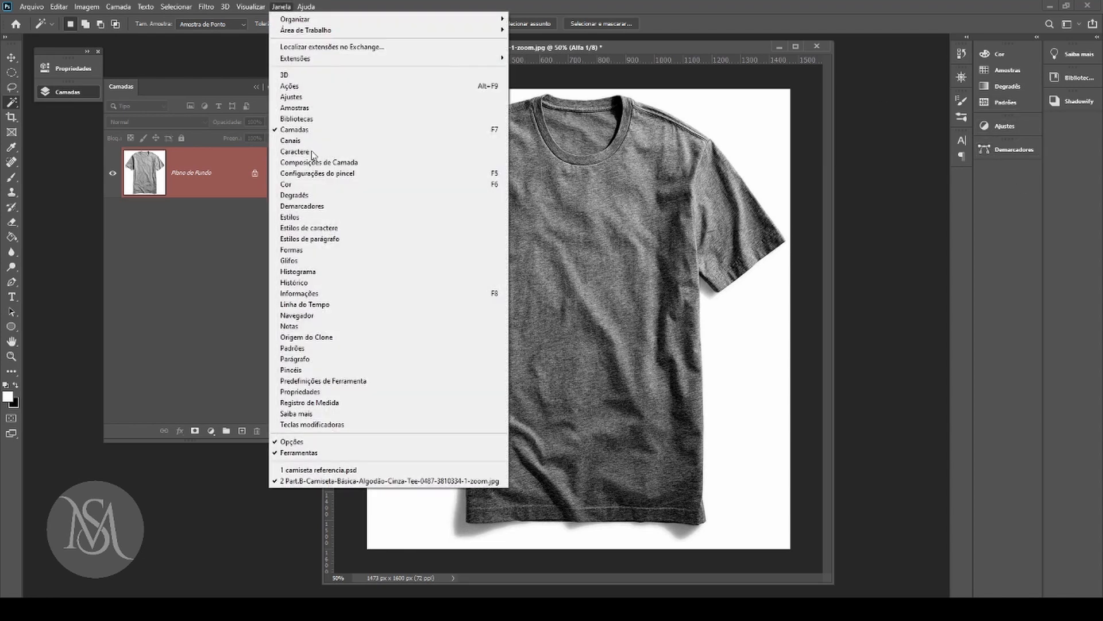
click(299, 140)
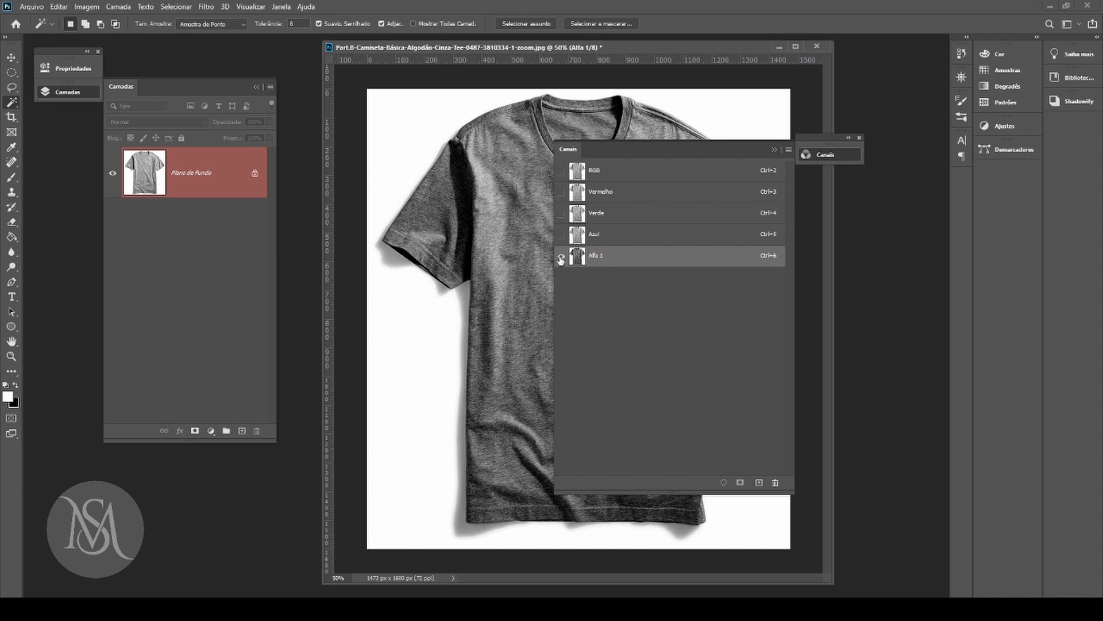
click(814, 163)
drag(827, 140, 191, 83)
click(120, 88)
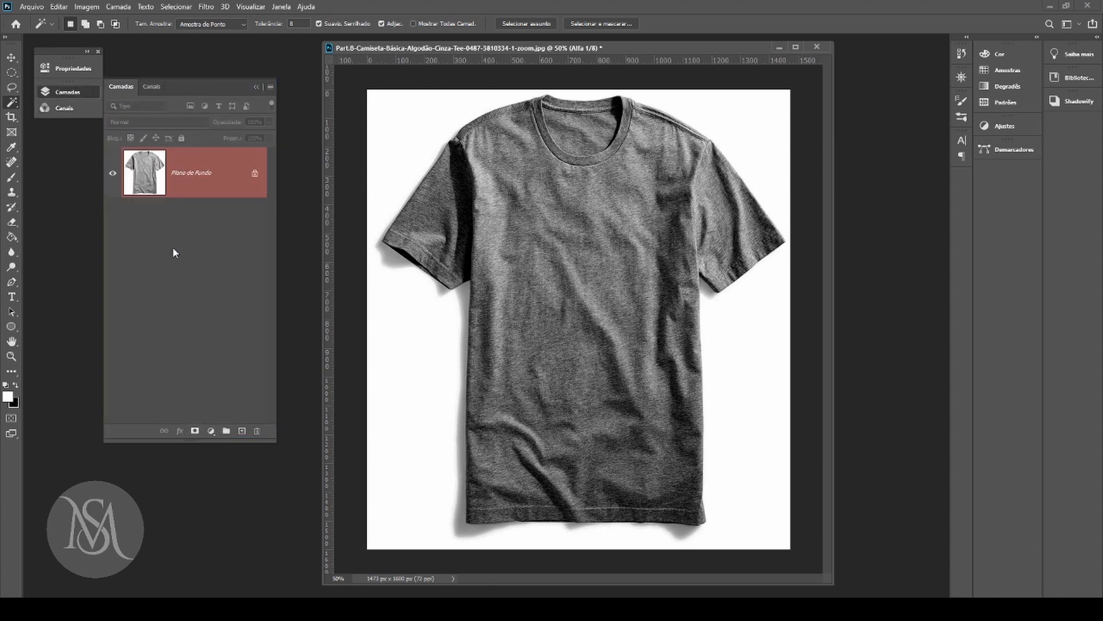
Step: Darken the Alfa 1 channel with Levels by setting the midtone input level to 0,65
key(ctrl+l)
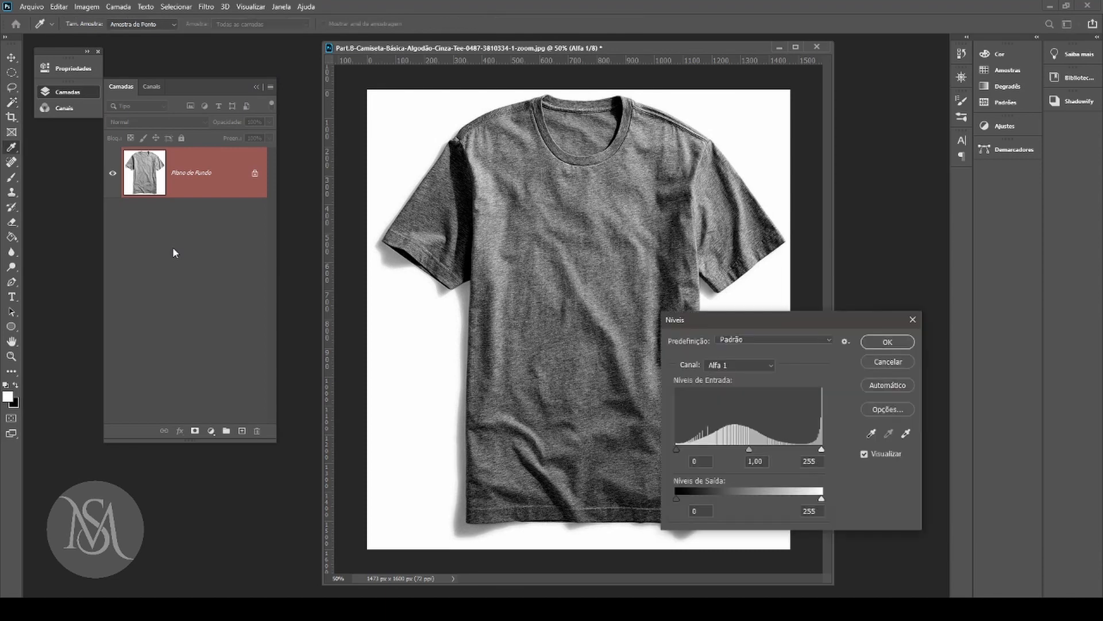
drag(748, 449, 770, 450)
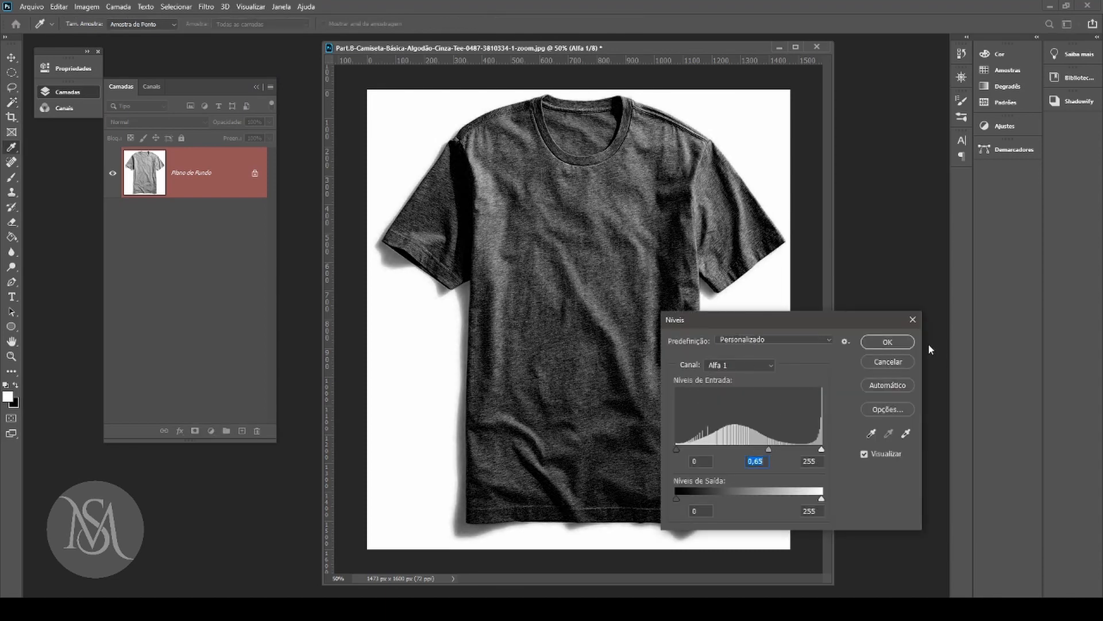
click(888, 342)
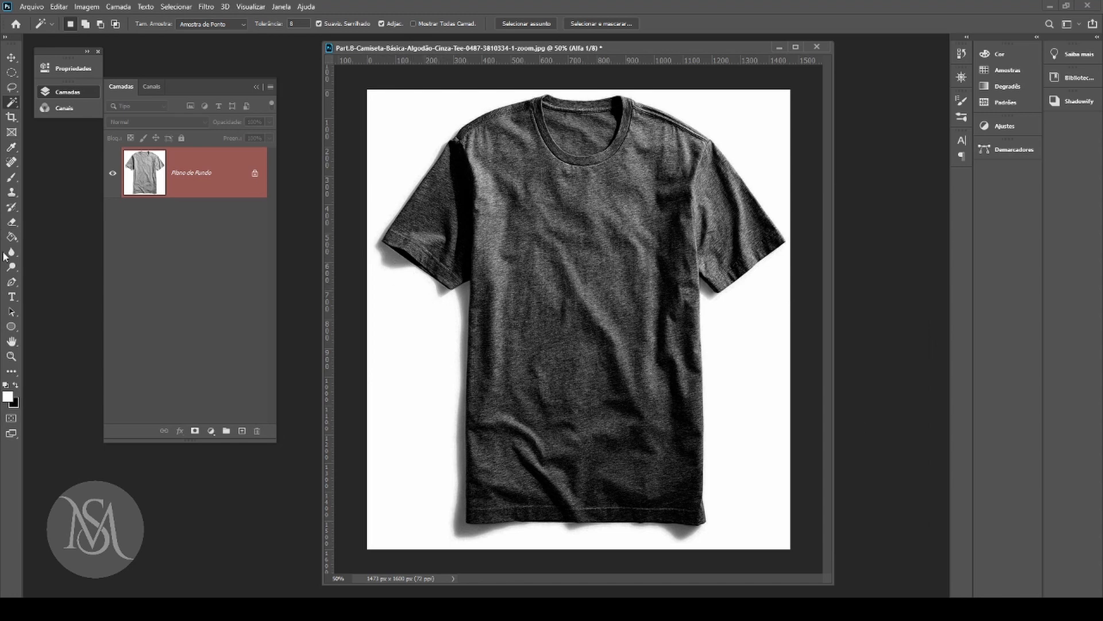
Step: Lighten the shadows around the shirt's sleeves, sides and hem in the alpha channel with the Dodge tool at 84% exposure
click(11, 267)
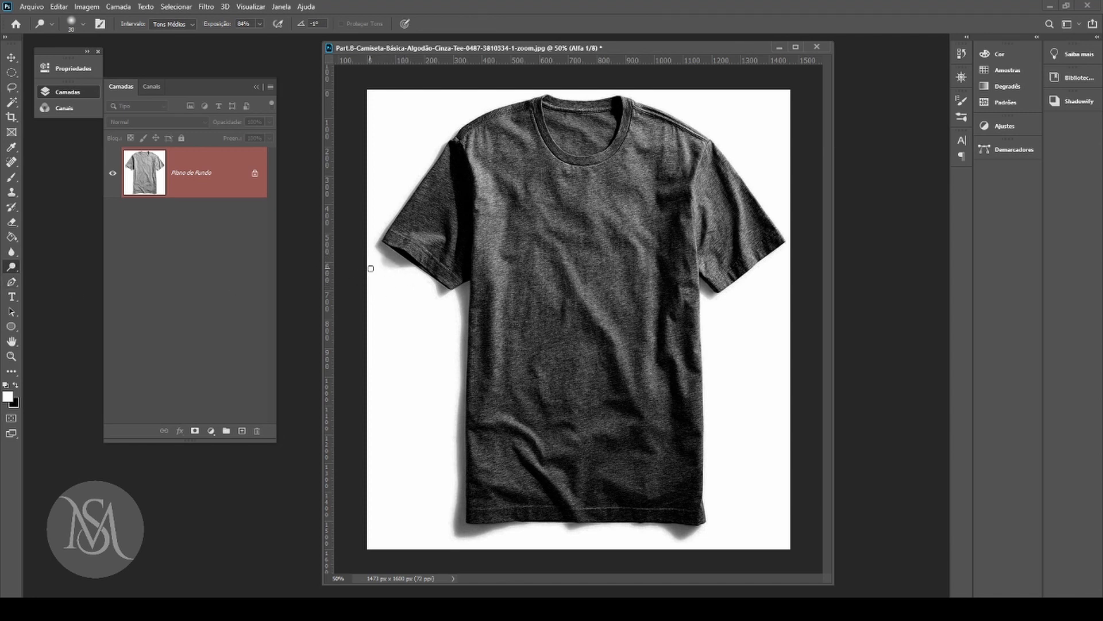
mouse_move(383, 265)
mouse_down()
mouse_move(411, 265)
mouse_move(379, 244)
mouse_move(396, 261)
mouse_move(382, 247)
mouse_move(383, 262)
mouse_move(382, 223)
mouse_move(396, 218)
mouse_move(376, 238)
mouse_up()
mouse_move(446, 154)
mouse_down()
mouse_move(448, 134)
mouse_move(405, 201)
mouse_move(457, 138)
mouse_move(393, 225)
mouse_up()
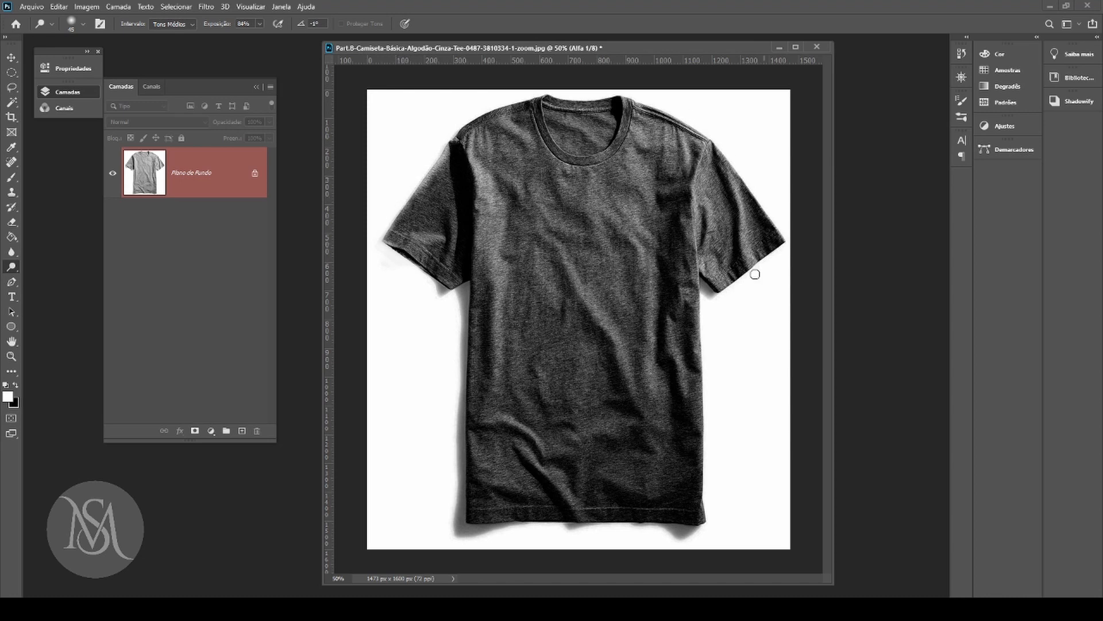
mouse_move(714, 302)
mouse_down()
mouse_move(705, 282)
mouse_move(725, 292)
mouse_move(705, 284)
mouse_up()
mouse_move(698, 541)
mouse_down()
mouse_move(671, 536)
mouse_move(700, 530)
mouse_up()
mouse_move(461, 534)
mouse_down()
mouse_move(681, 531)
mouse_move(669, 530)
mouse_move(687, 540)
mouse_move(705, 531)
mouse_move(666, 527)
mouse_move(705, 525)
mouse_up()
mouse_move(468, 533)
mouse_down()
mouse_move(508, 532)
mouse_move(433, 520)
mouse_move(442, 500)
mouse_move(461, 521)
mouse_move(448, 416)
mouse_move(457, 401)
mouse_move(456, 523)
mouse_move(459, 497)
mouse_move(464, 530)
mouse_move(490, 529)
mouse_move(459, 526)
mouse_move(446, 465)
mouse_move(462, 473)
mouse_move(462, 409)
mouse_move(439, 338)
mouse_move(458, 367)
mouse_move(459, 401)
mouse_move(465, 292)
mouse_move(453, 298)
mouse_move(466, 288)
mouse_move(471, 343)
mouse_move(446, 301)
mouse_up()
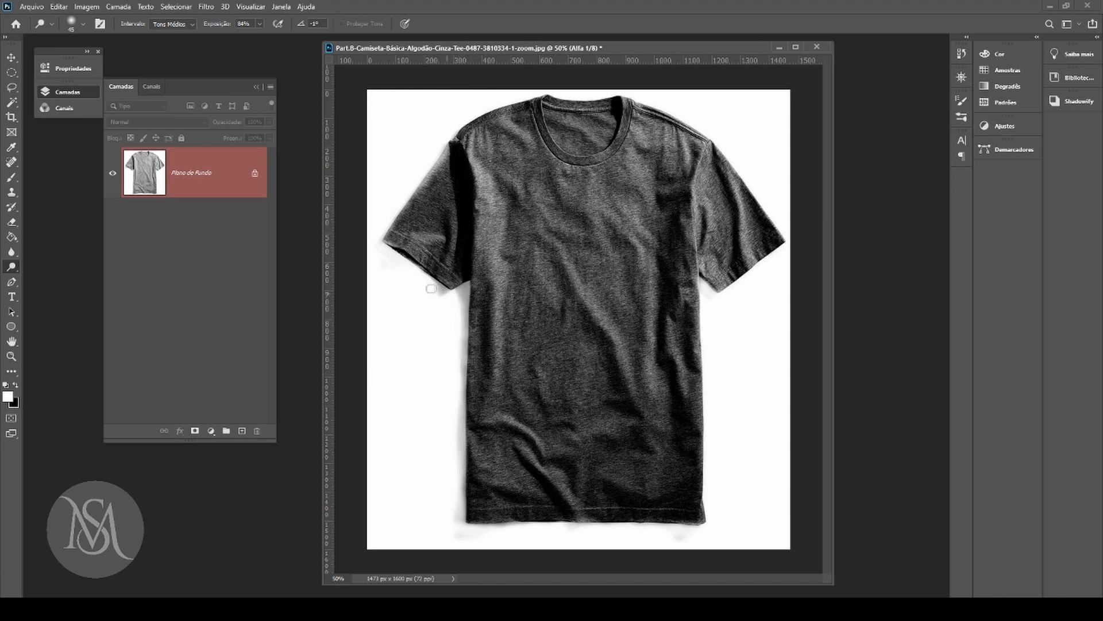
Step: Isolate the shirt outline as a selection with the Magic Wand at tolerance 32, replacing the first attempt at tolerance 8
click(12, 102)
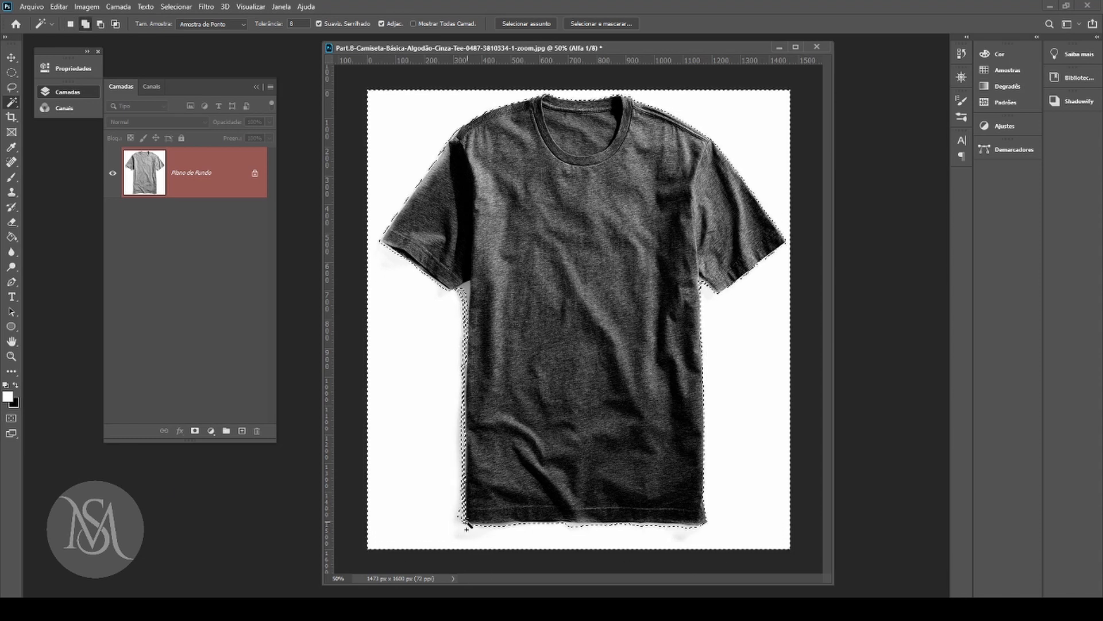
key(ctrl+d)
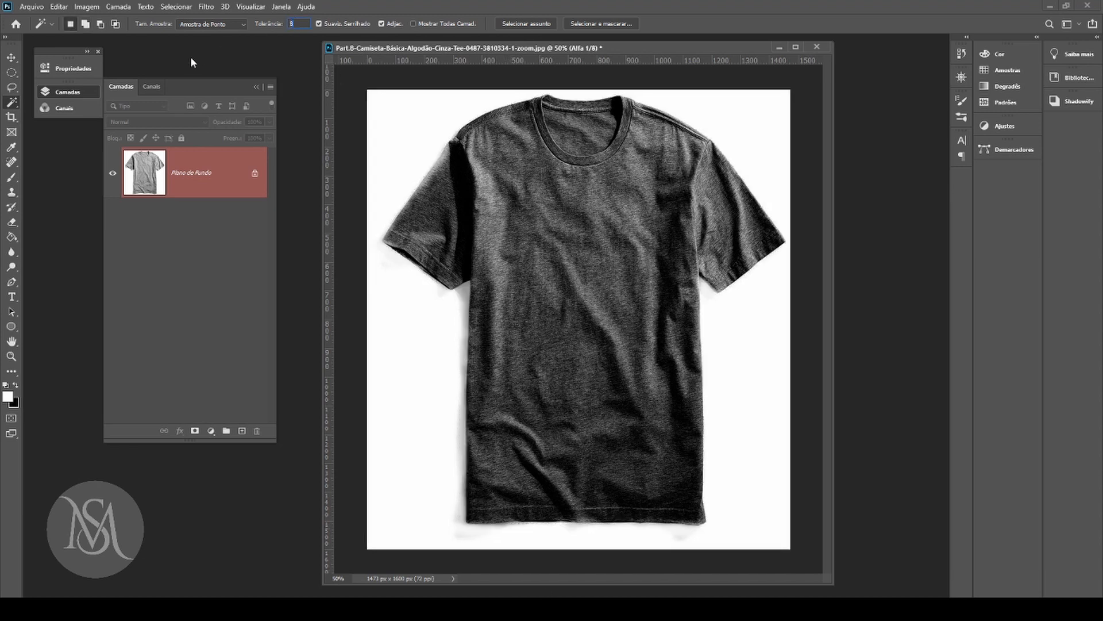
text(32)
shift+click(459, 326)
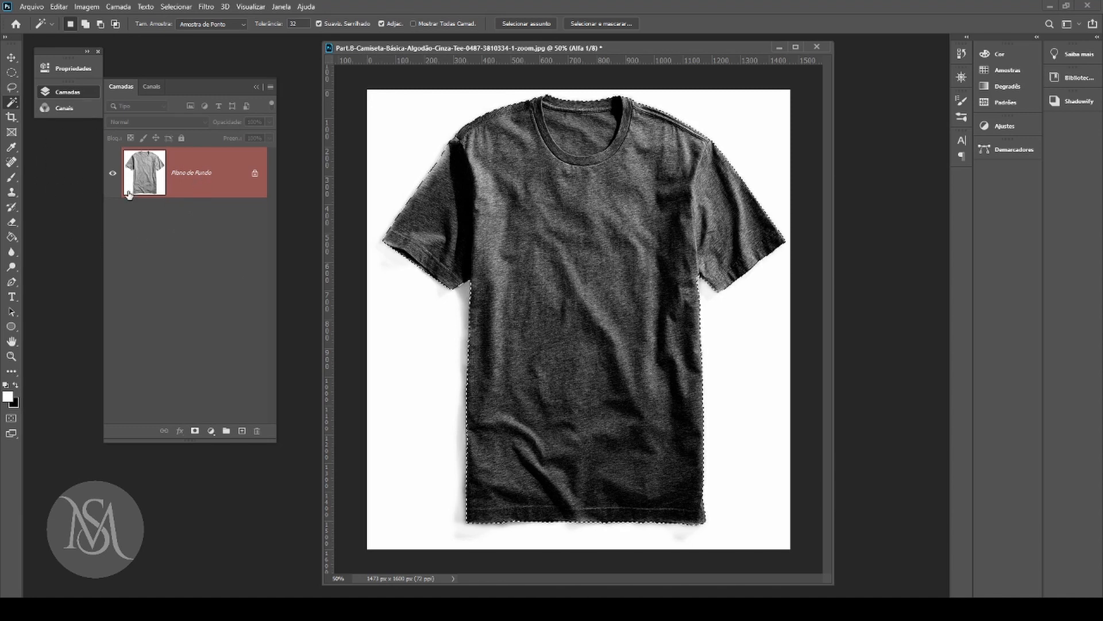
Step: Paint the whole selected shirt area solid black in the Alfa 1 channel with the Brush
click(163, 91)
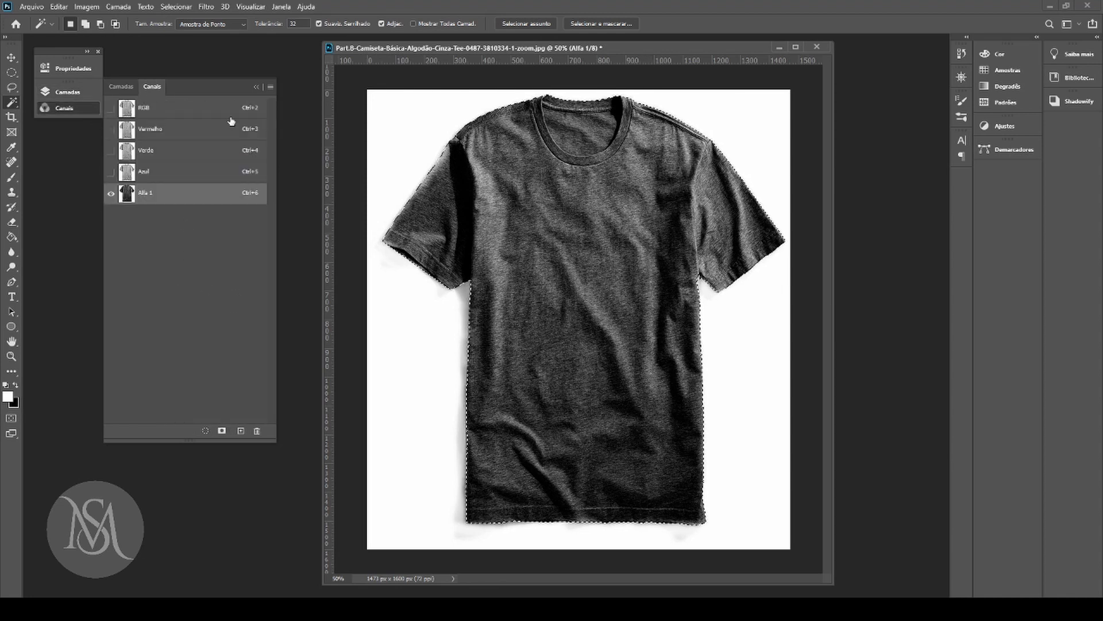
click(12, 178)
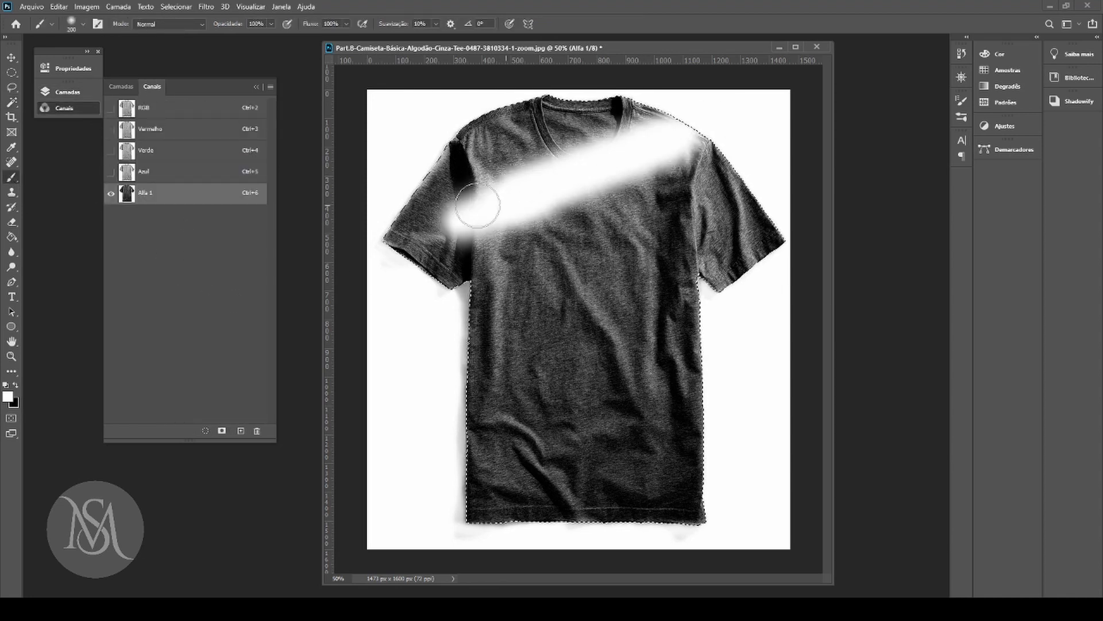
key(x)
mouse_move(765, 115)
mouse_down()
mouse_move(414, 197)
mouse_move(394, 111)
mouse_move(665, 172)
mouse_up()
drag(601, 283, 552, 389)
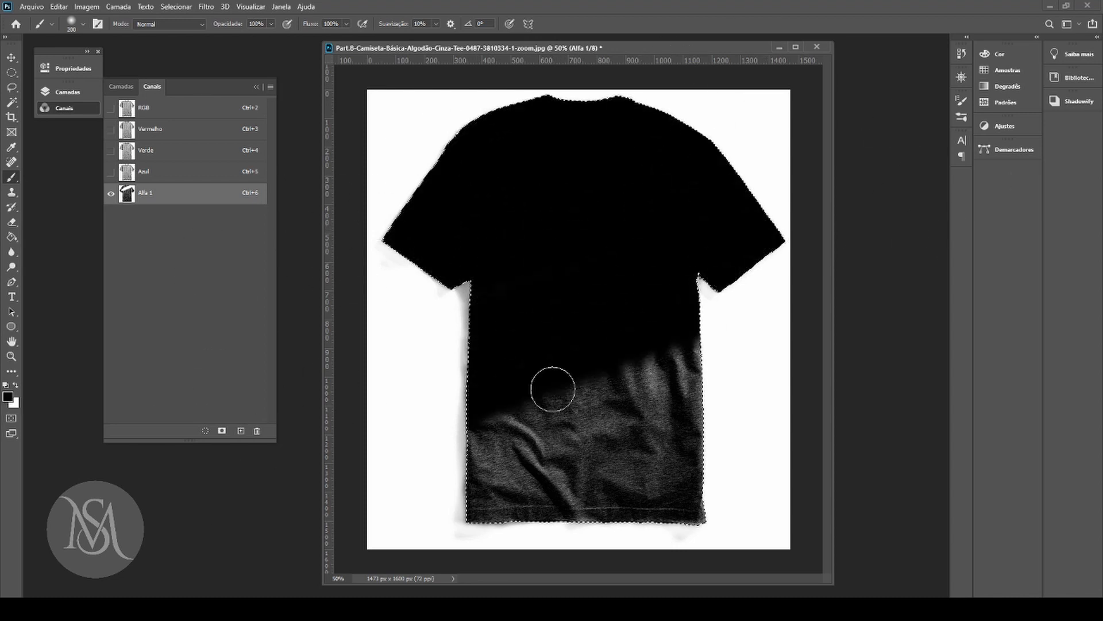
drag(721, 426, 786, 483)
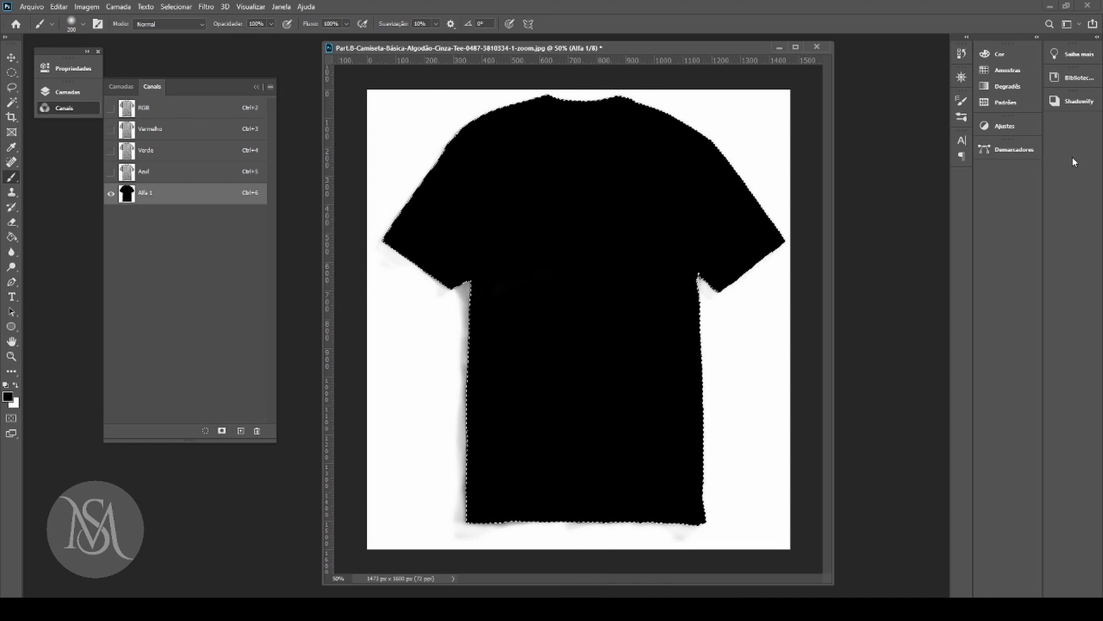
key(x)
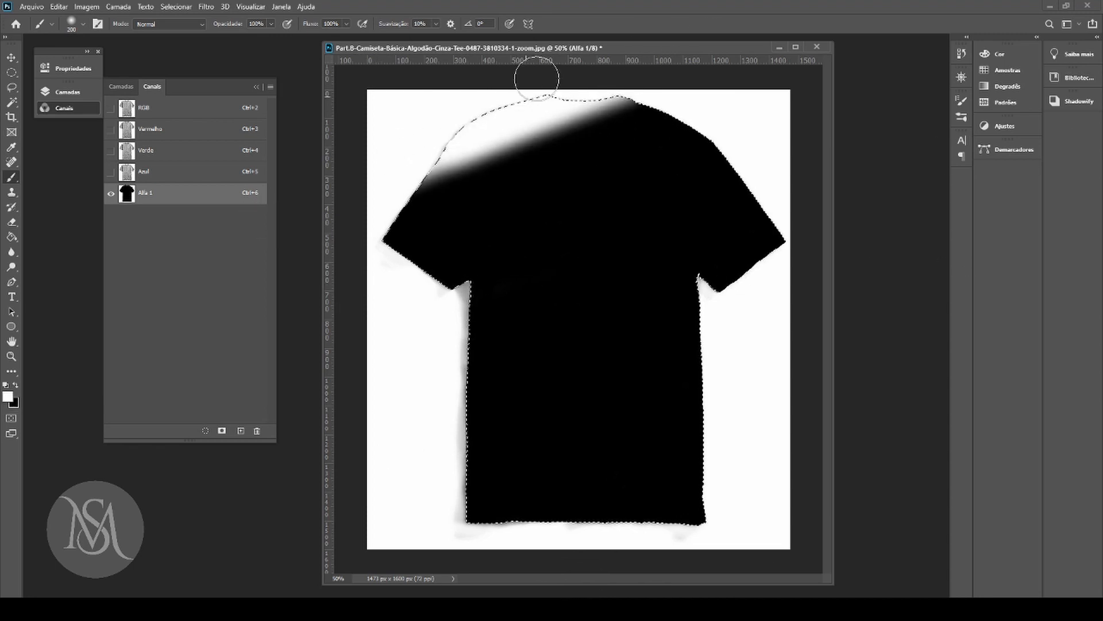
key(ctrl+z)
key(x)
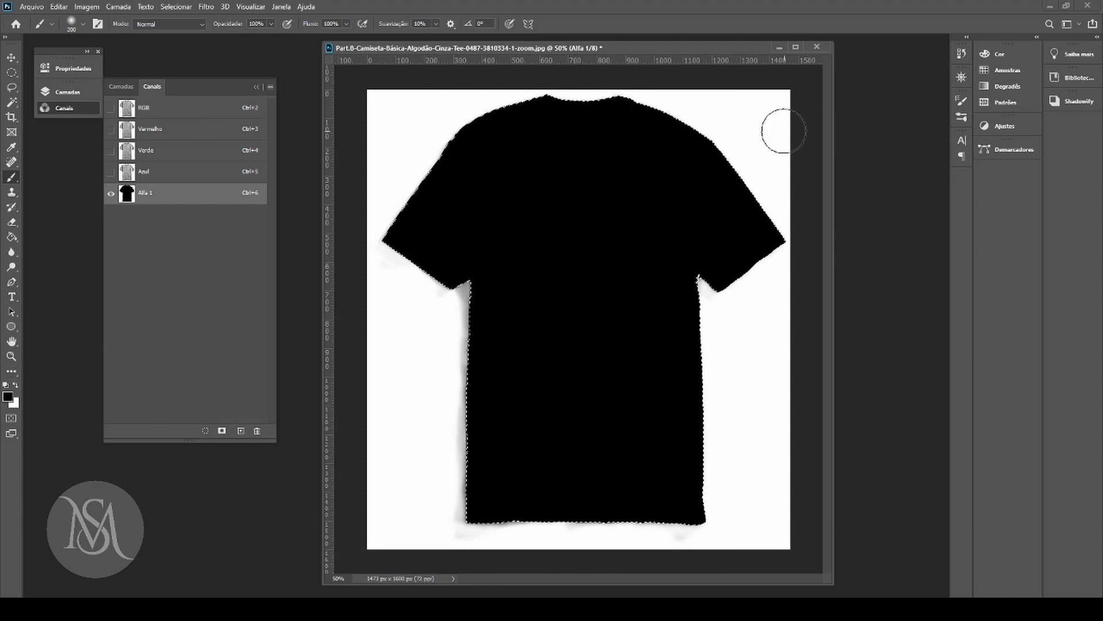
Step: Invert the selection, paint the leftover shadows around the shirt white in the Alfa 1 channel, and clear the selection
key(ctrl+shift+i)
mouse_move(731, 463)
mouse_down()
mouse_move(788, 446)
mouse_move(754, 470)
mouse_up()
key(ctrl+z)
key(x)
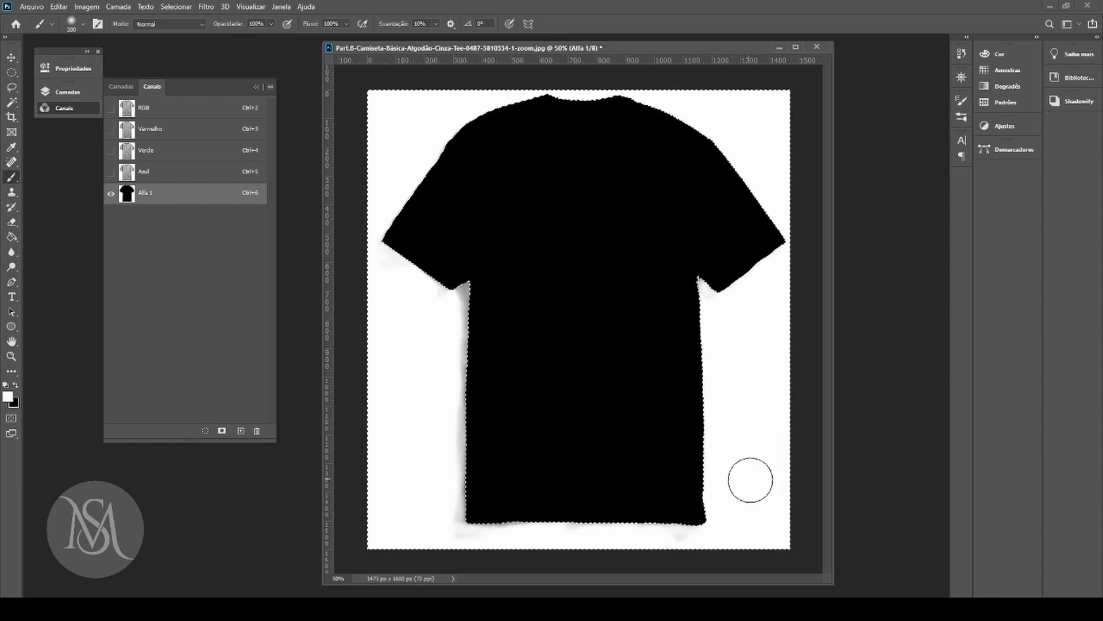
mouse_move(517, 533)
mouse_down()
mouse_move(419, 490)
mouse_move(413, 335)
mouse_move(391, 244)
mouse_up()
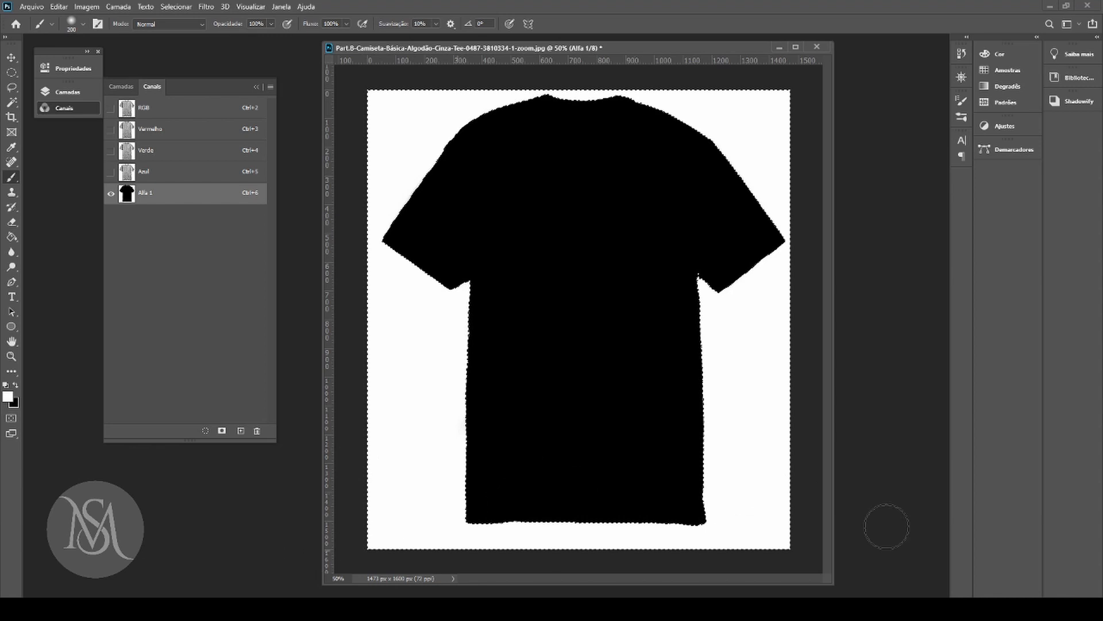
key(ctrl+d)
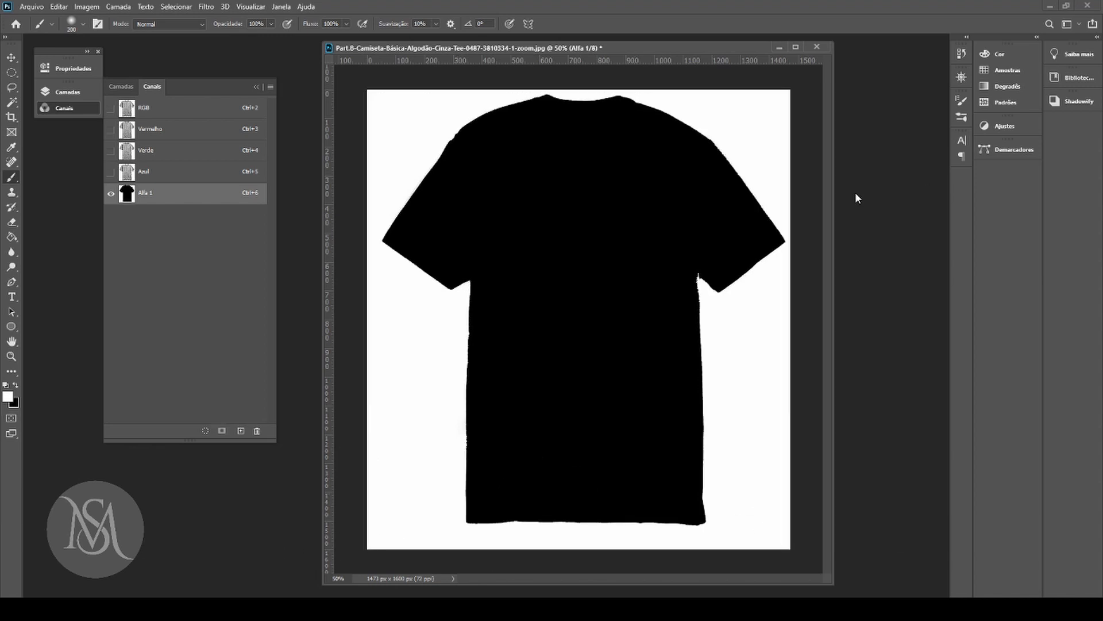
Step: Show the RGB composite with Alfa 1 hidden and return to the layer list
click(111, 107)
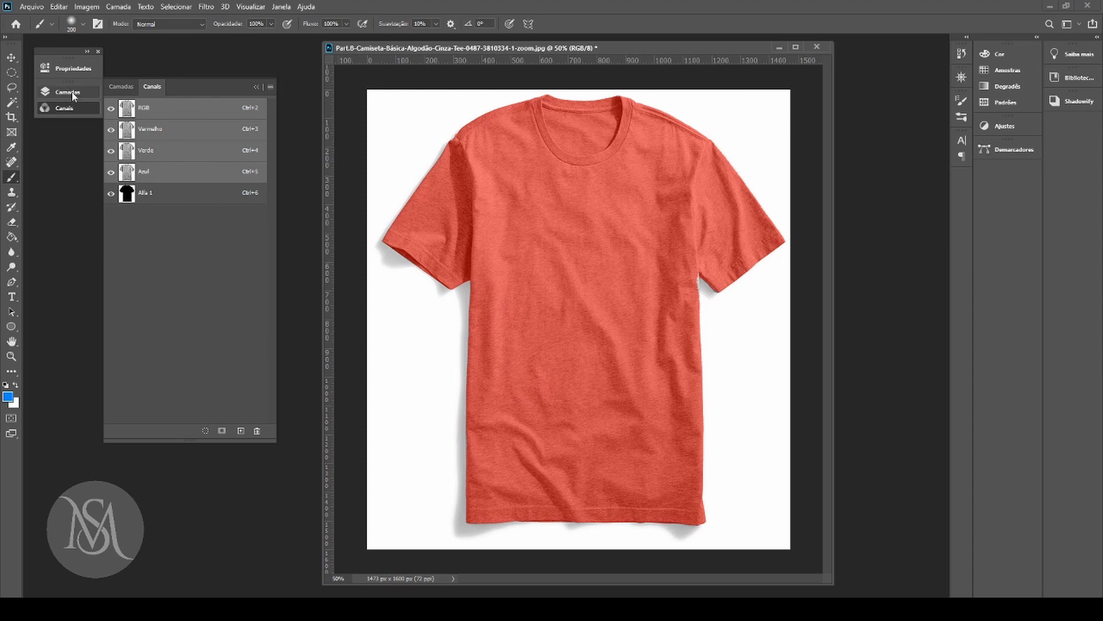
click(111, 193)
click(121, 86)
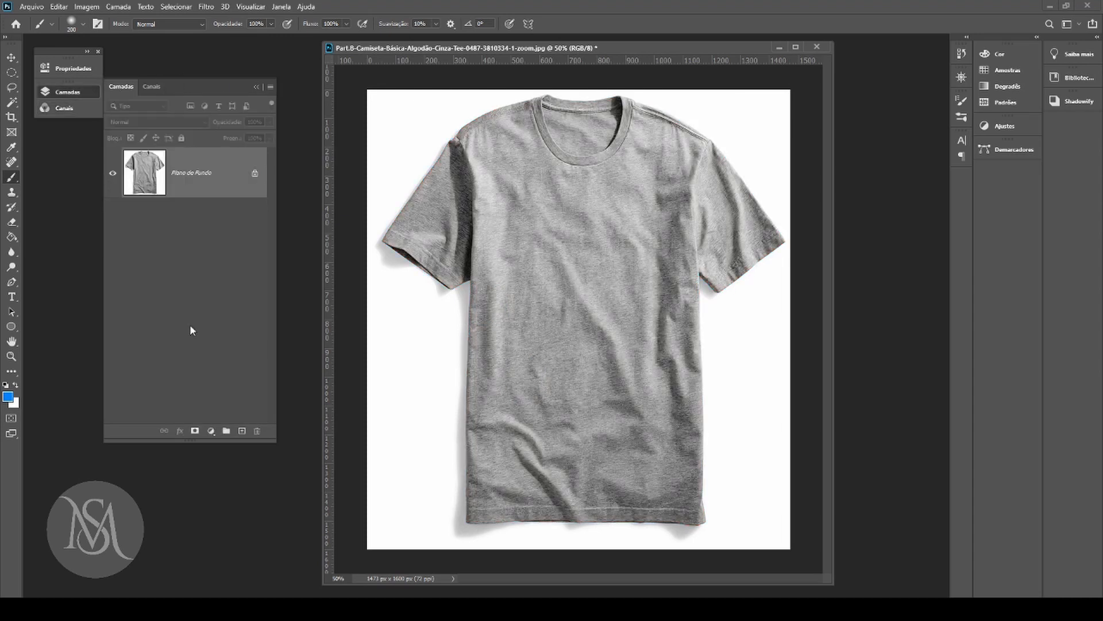
Step: Load the Alfa 1 channel as a selection and unlock the Plano de Fundo layer
click(152, 87)
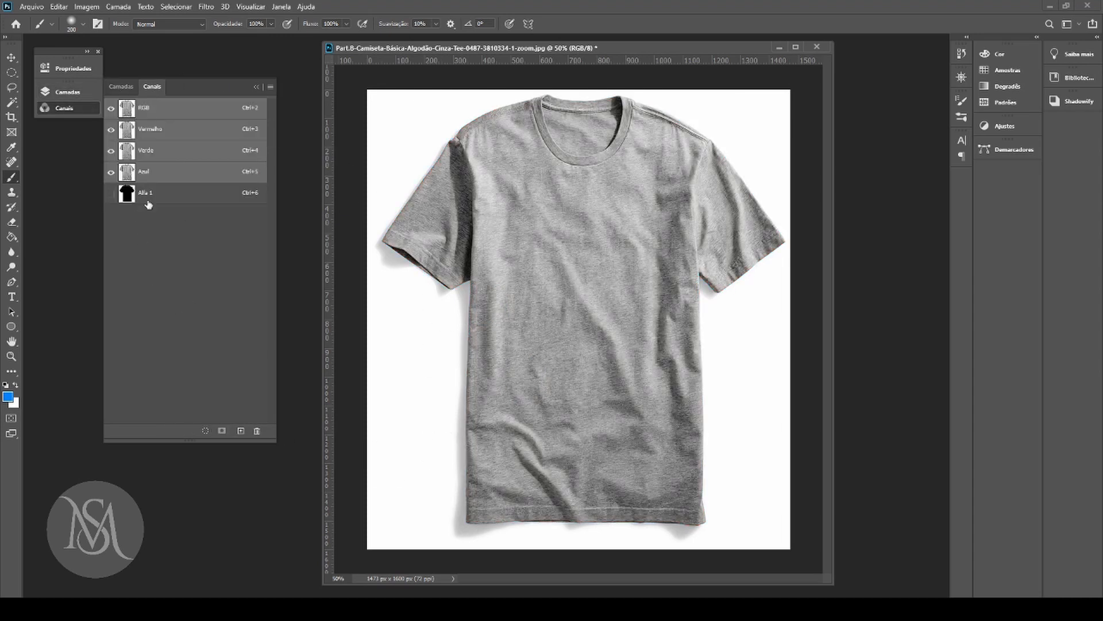
click(111, 193)
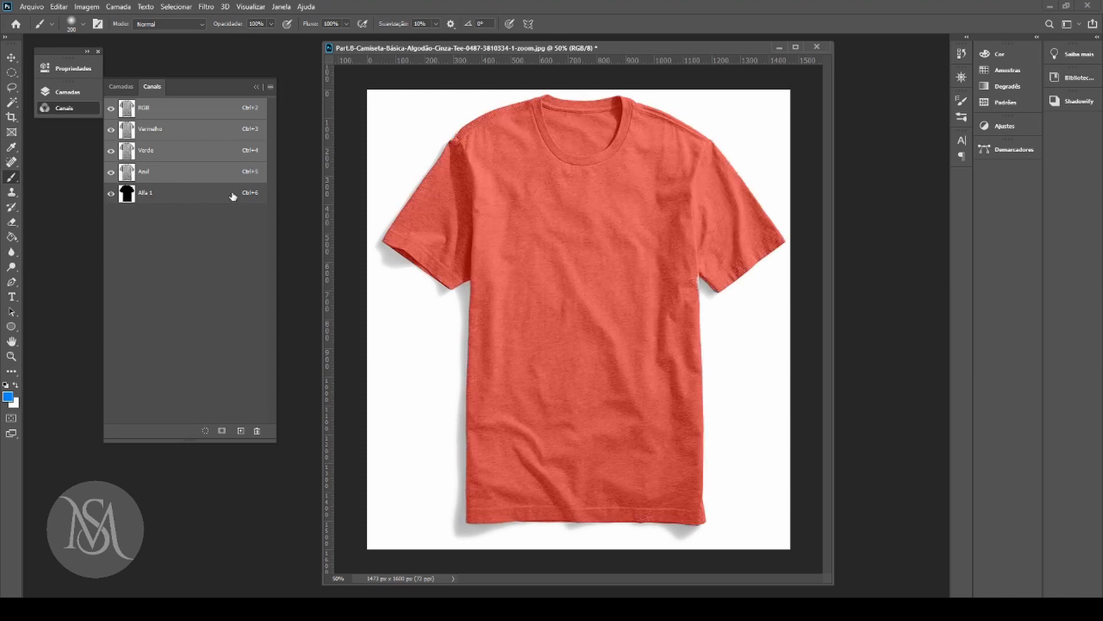
ctrl+click(127, 193)
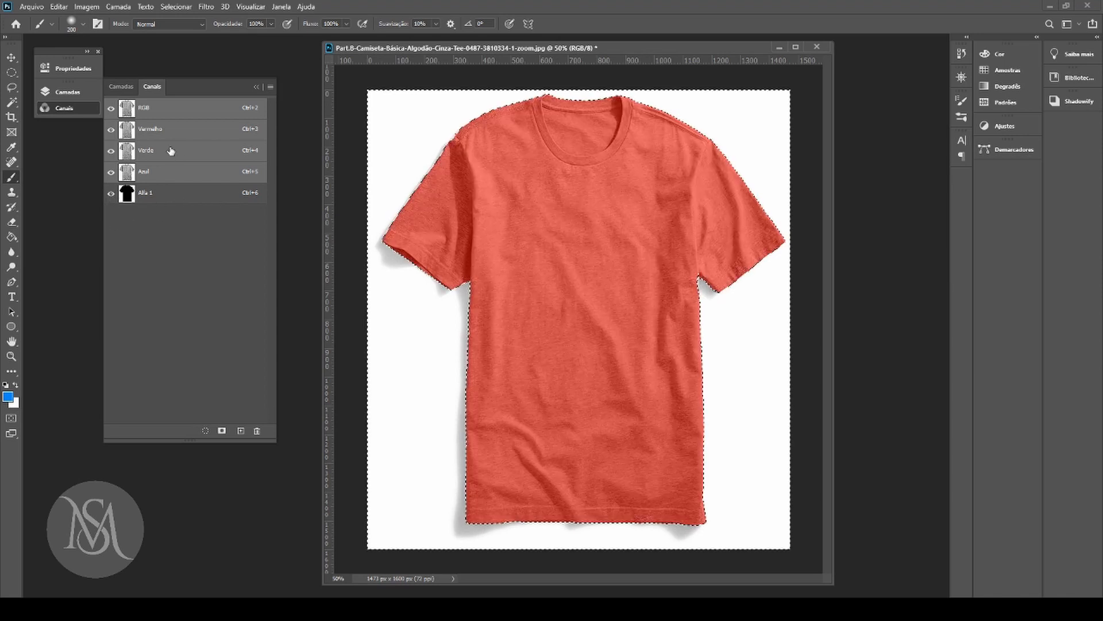
click(117, 87)
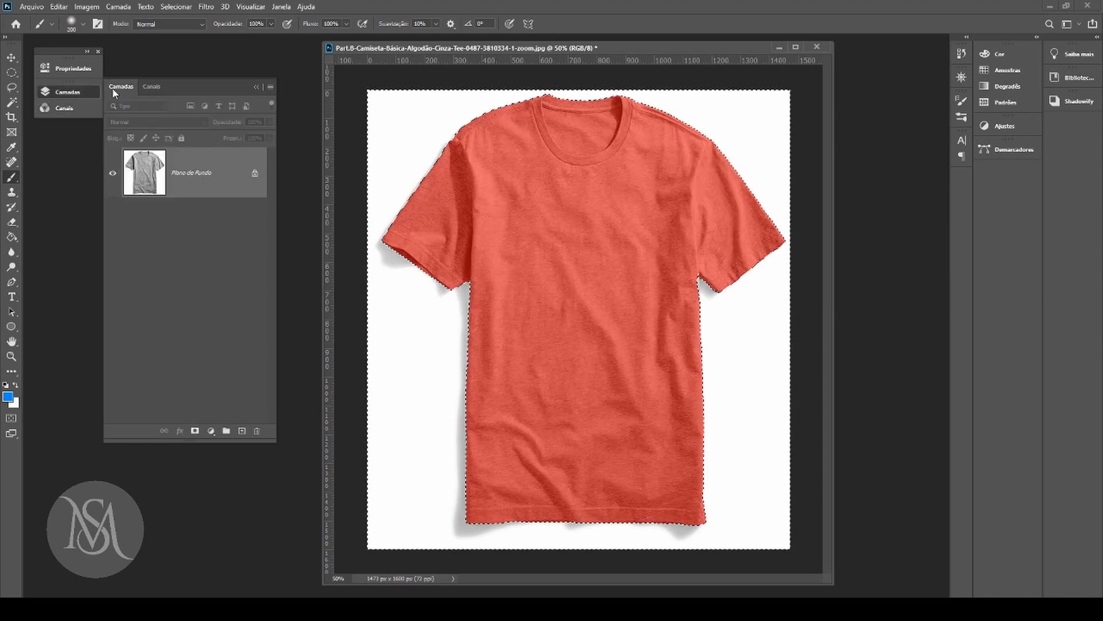
click(255, 173)
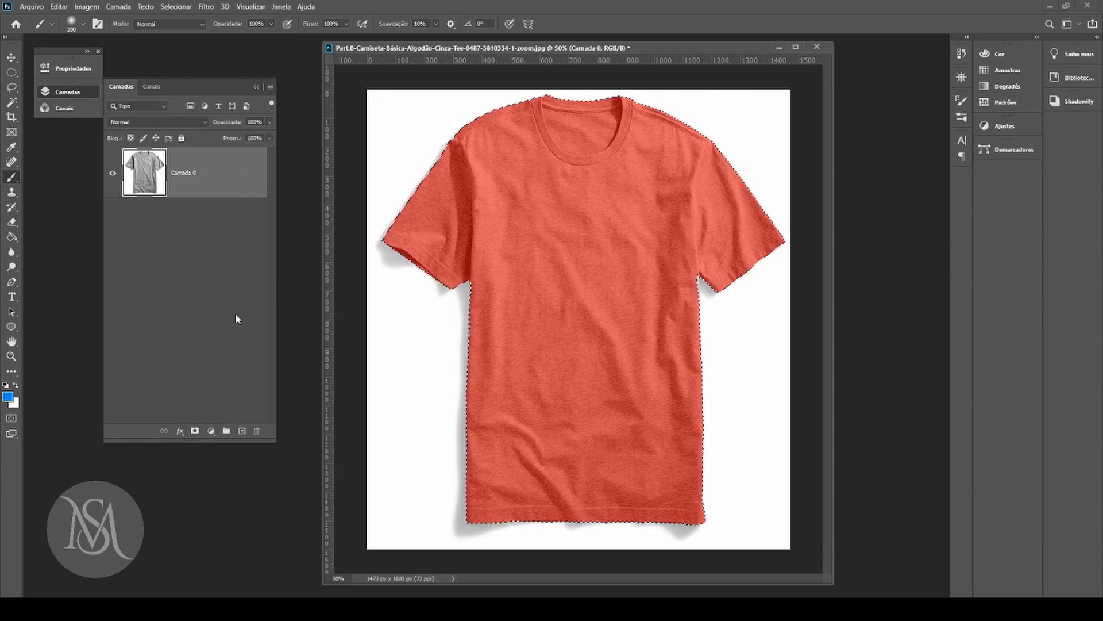
Step: Invert the selection to the background around the shirt, and make the RGB channels active with Alfa 1 hidden
click(152, 86)
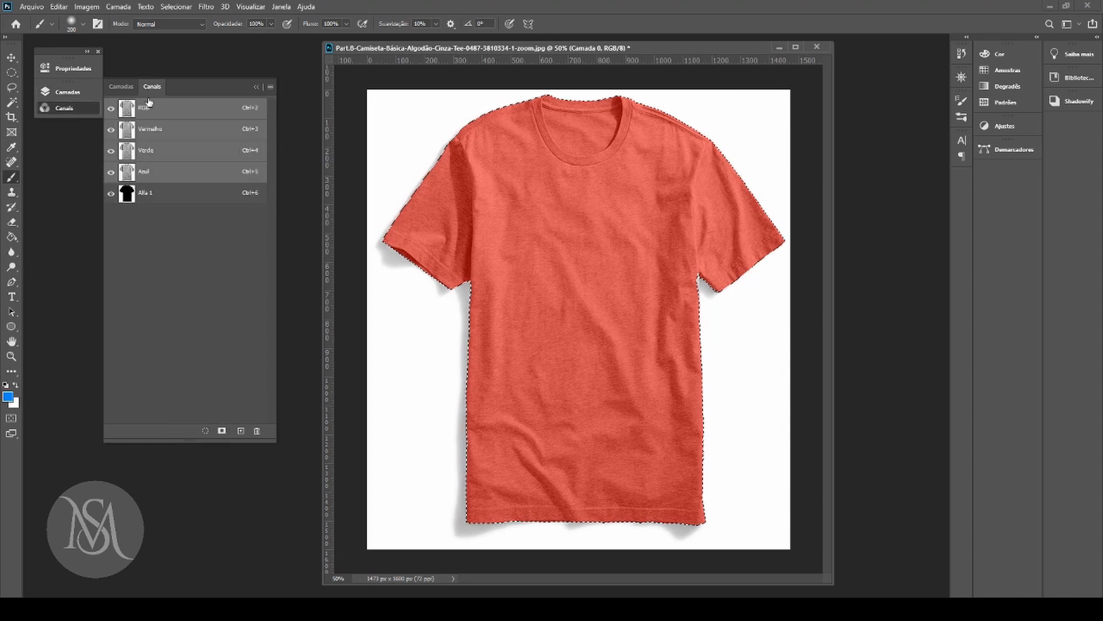
click(137, 200)
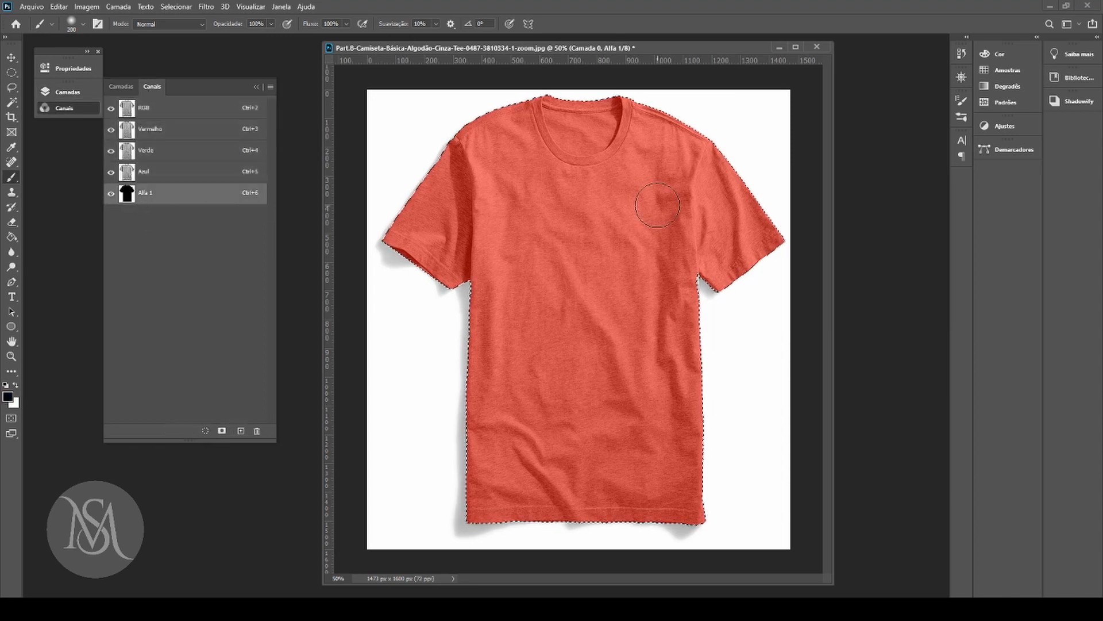
key(ctrl+shift+i)
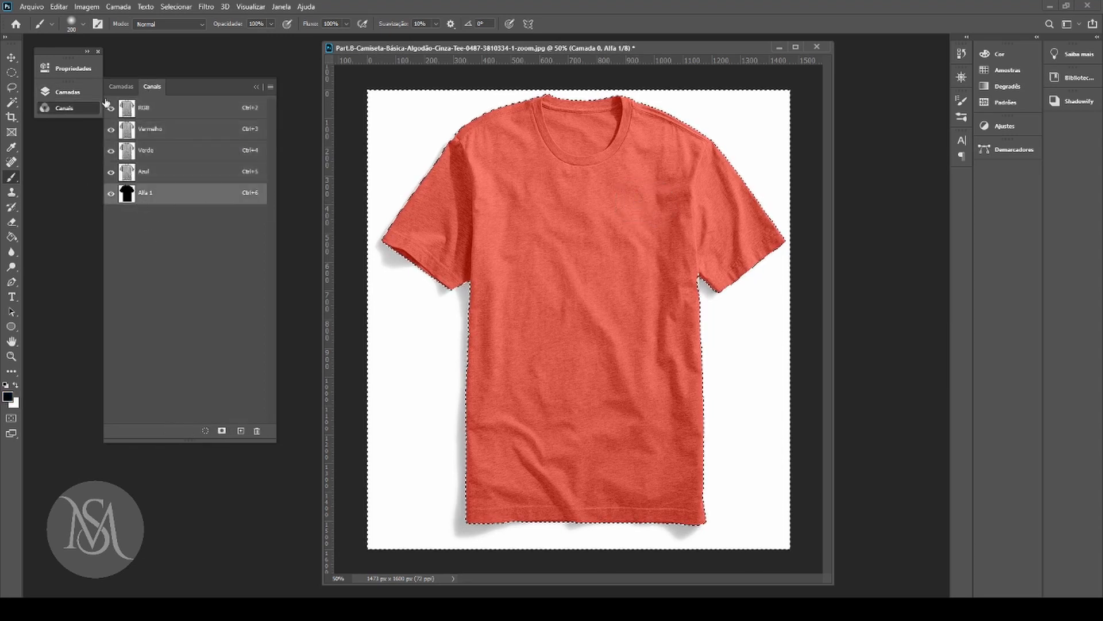
click(143, 107)
click(111, 193)
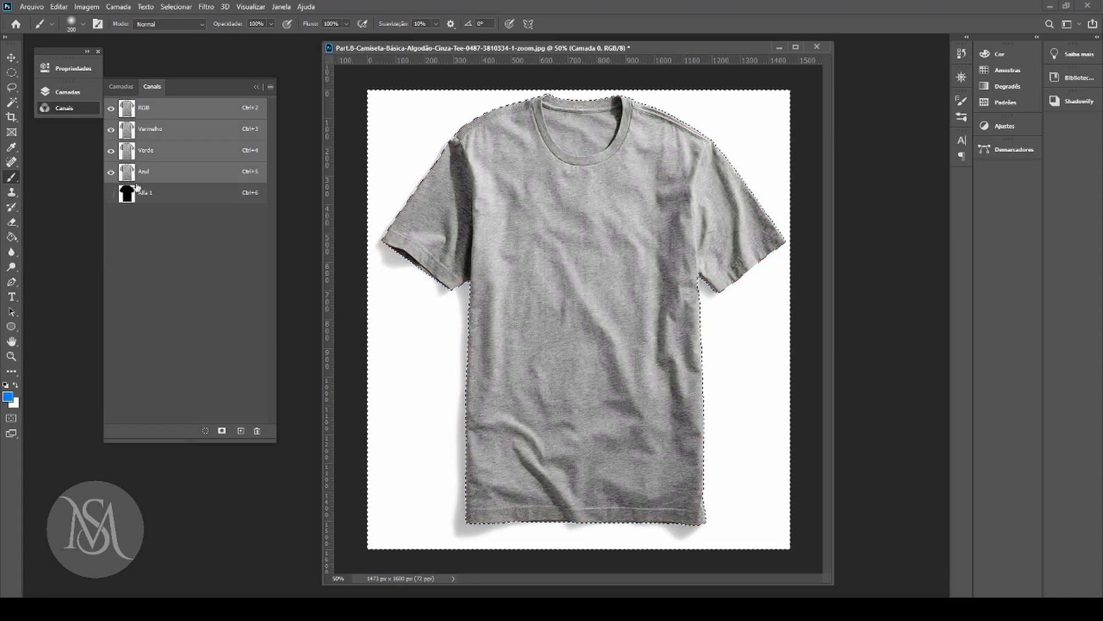
Step: Delete the selected background around the shirt from Camada 0 and clear the selection
click(121, 86)
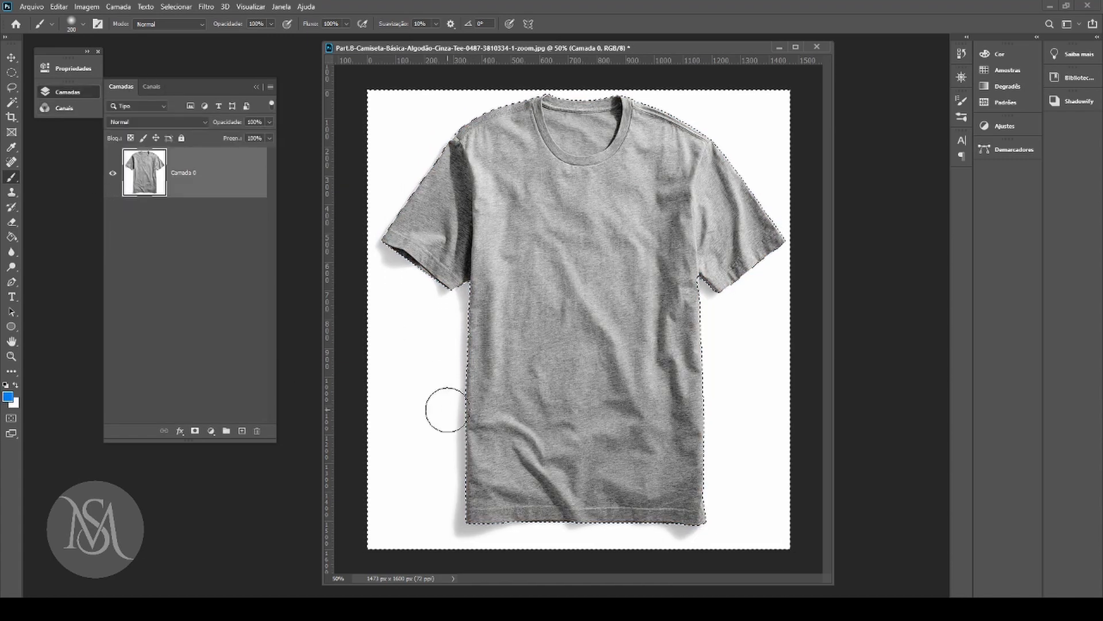
key(Delete)
key(ctrl+d)
Step: Add a new layer beneath the shirt layer and fill it with white using the Paint Bucket
click(242, 431)
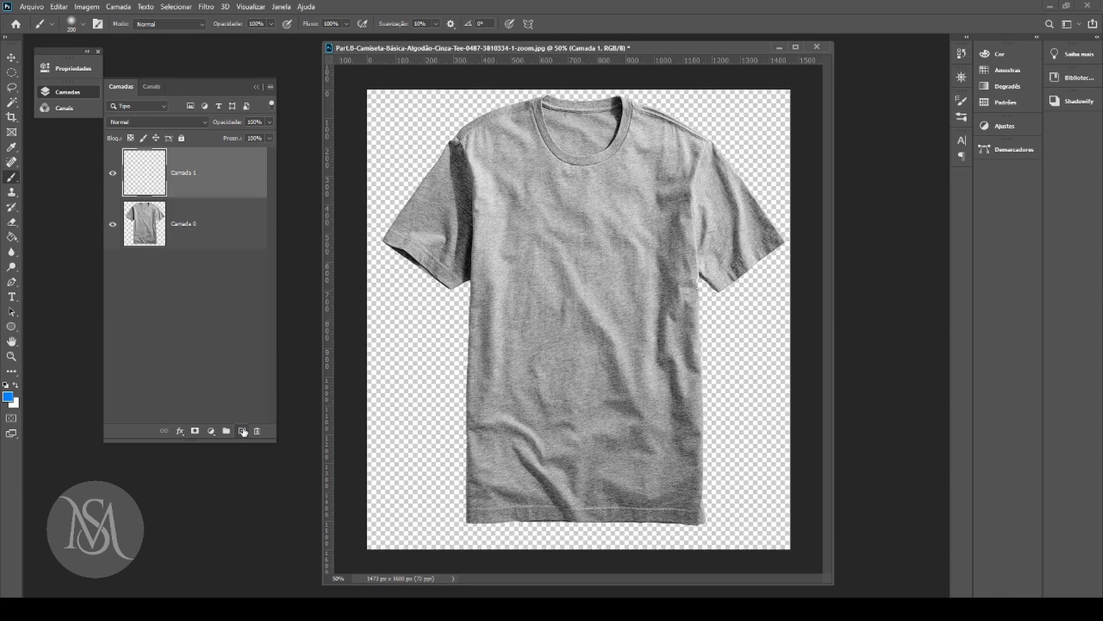
drag(196, 172, 179, 338)
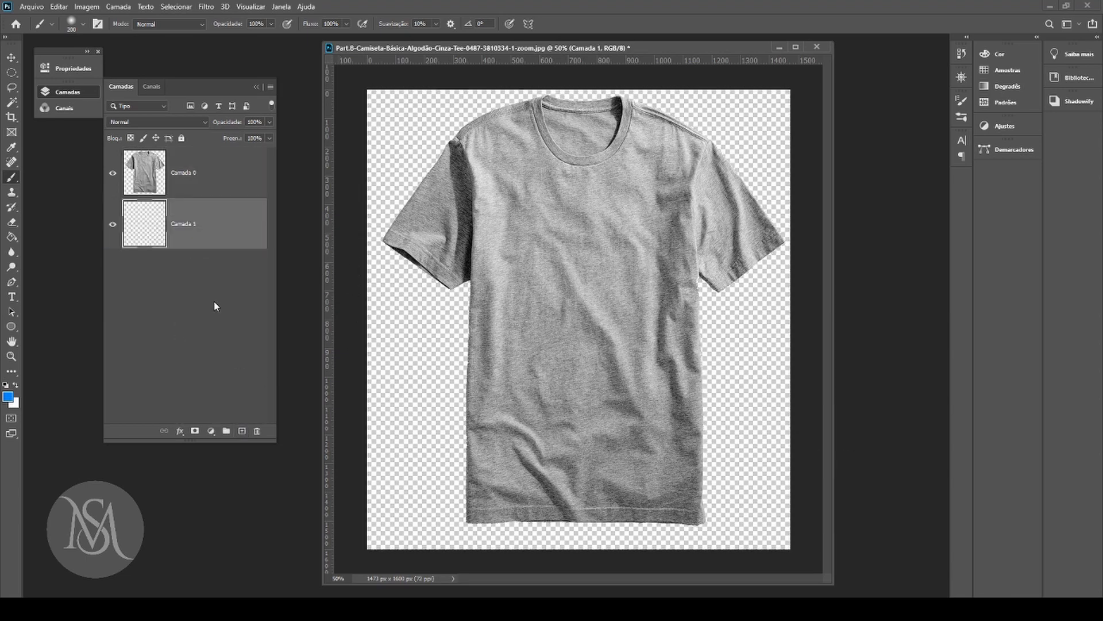
key(g)
key(x)
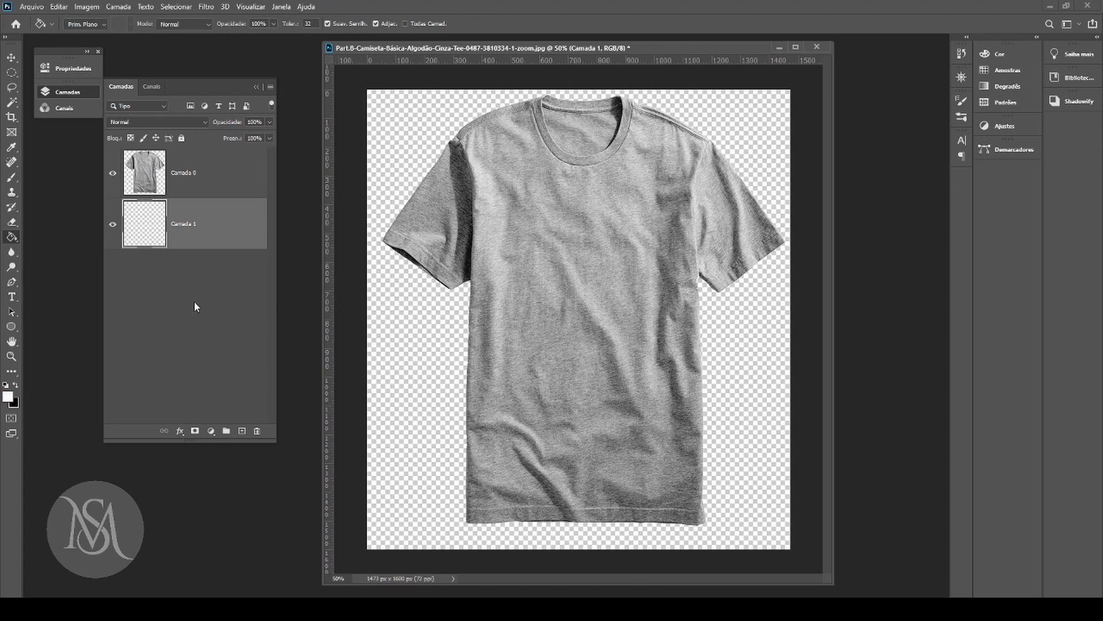
click(432, 319)
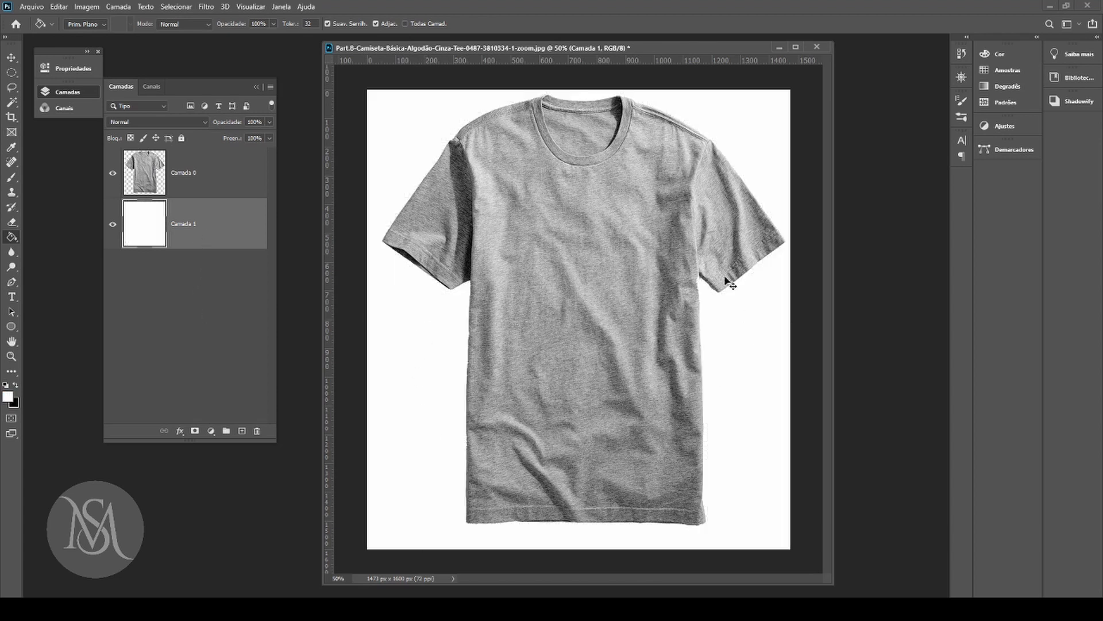
Step: Merge the white background layer and the shirt layer into one
shift+click(203, 184)
key(ctrl+e)
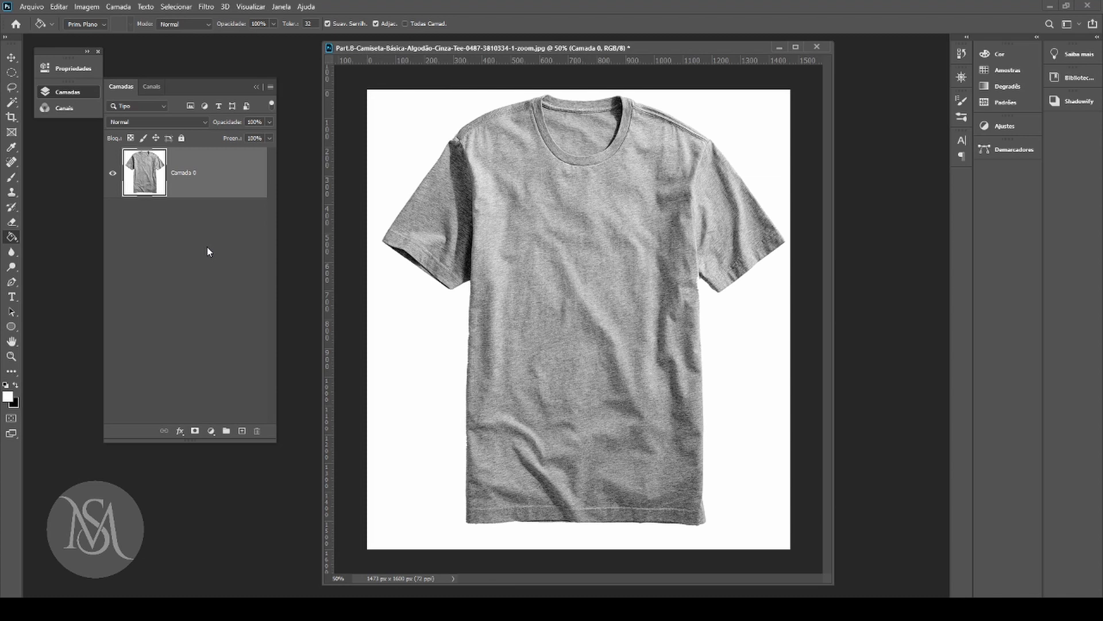
Step: Duplicate the Camada 0 shirt layer twice, naming the middle copy low and the upper copy high
key(ctrl+j)
key(ctrl+j)
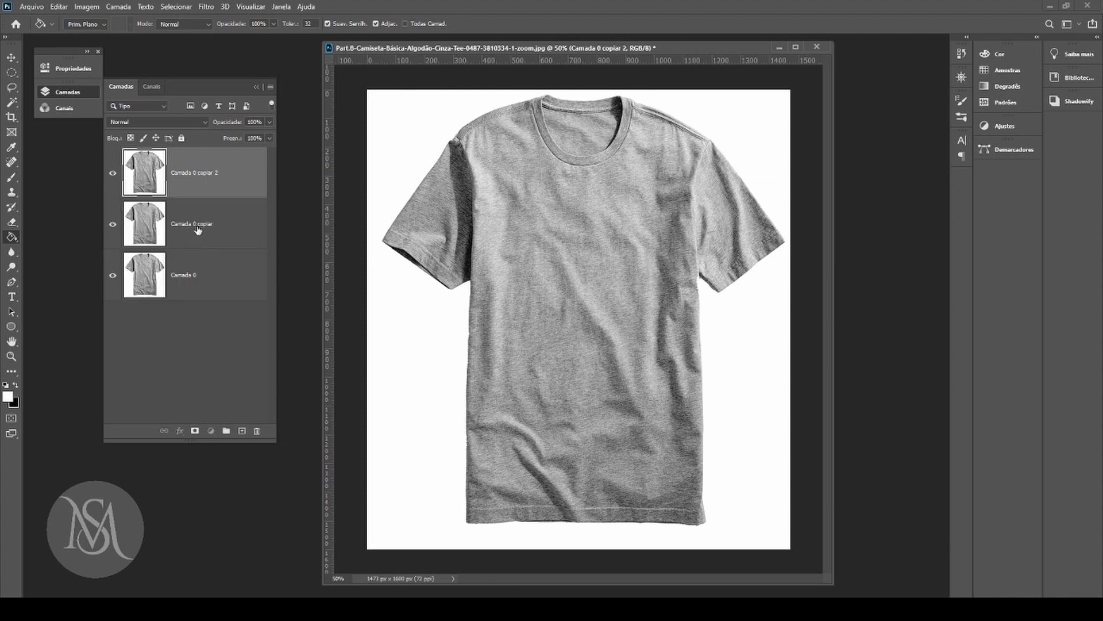
double_click(197, 229)
text(low)
key(Return)
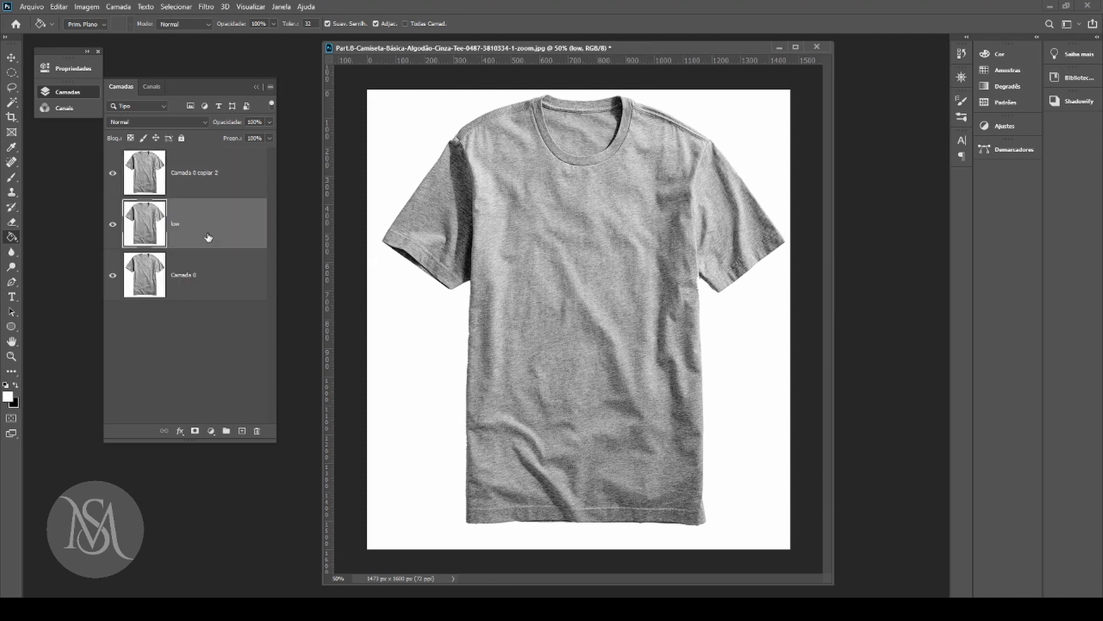
double_click(198, 173)
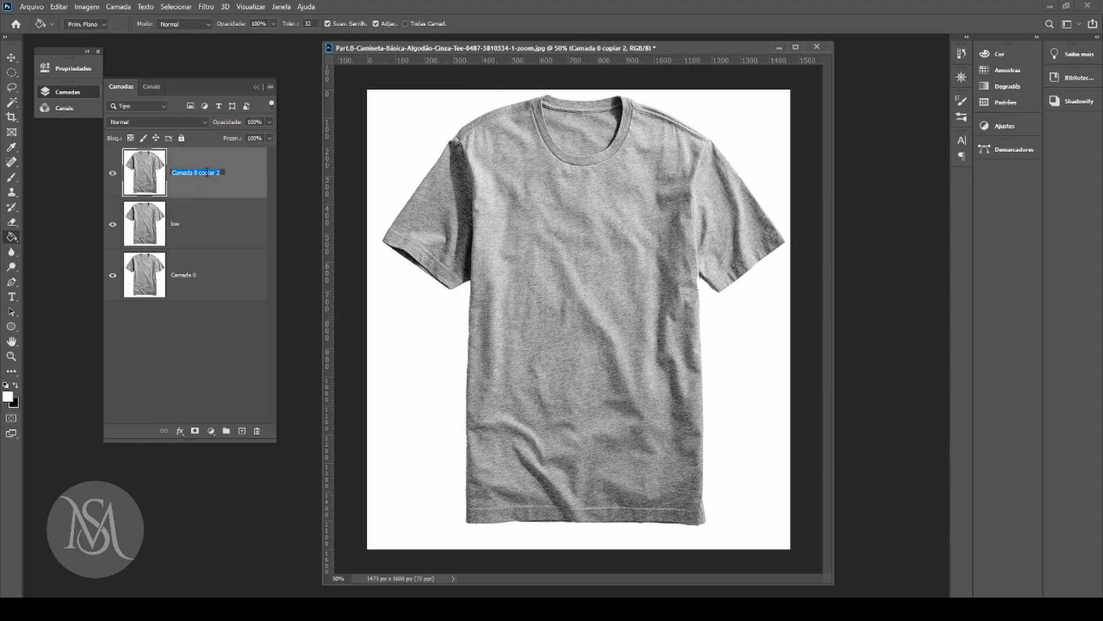
text(high)
key(Return)
Step: Hide the high layer and apply a Desfoque Gaussiano with a 7-pixel radius to the low layer
click(188, 235)
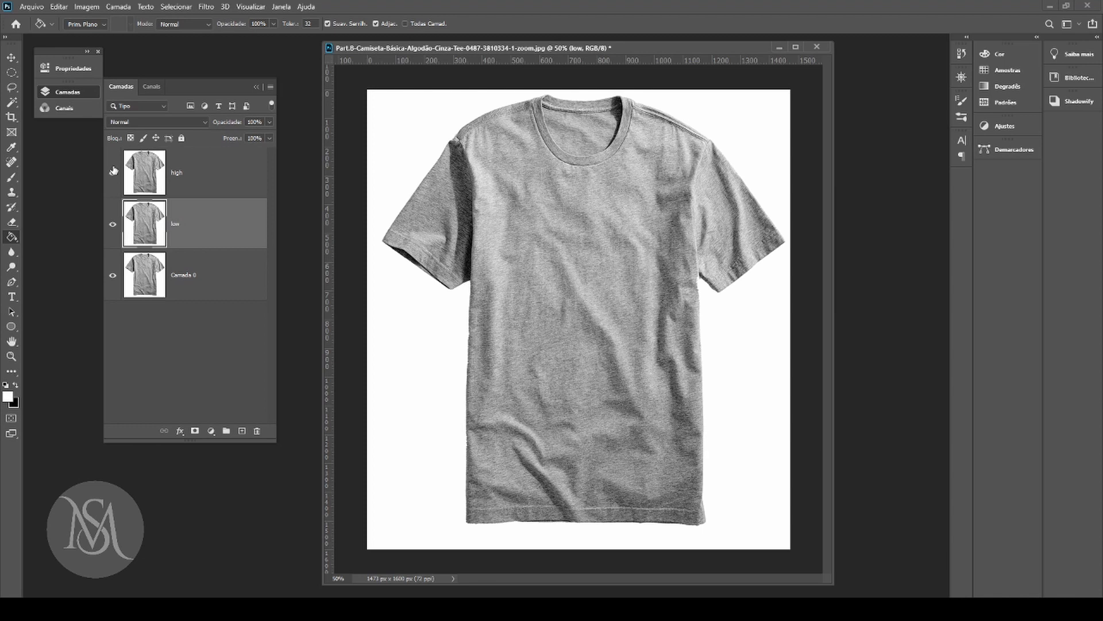
click(206, 7)
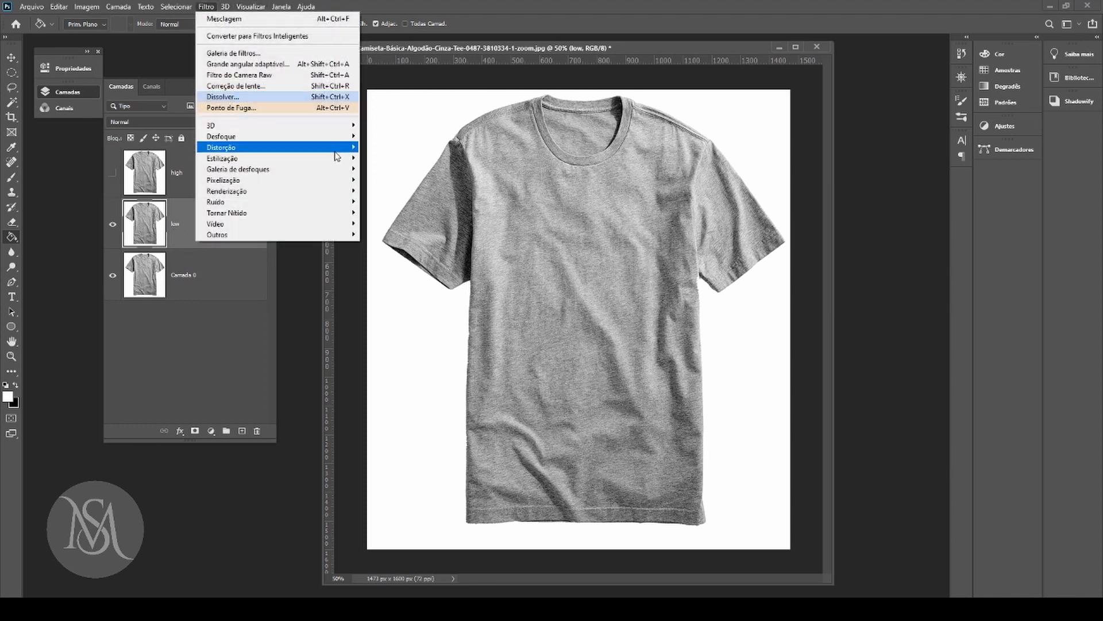
mouse_move(332, 138)
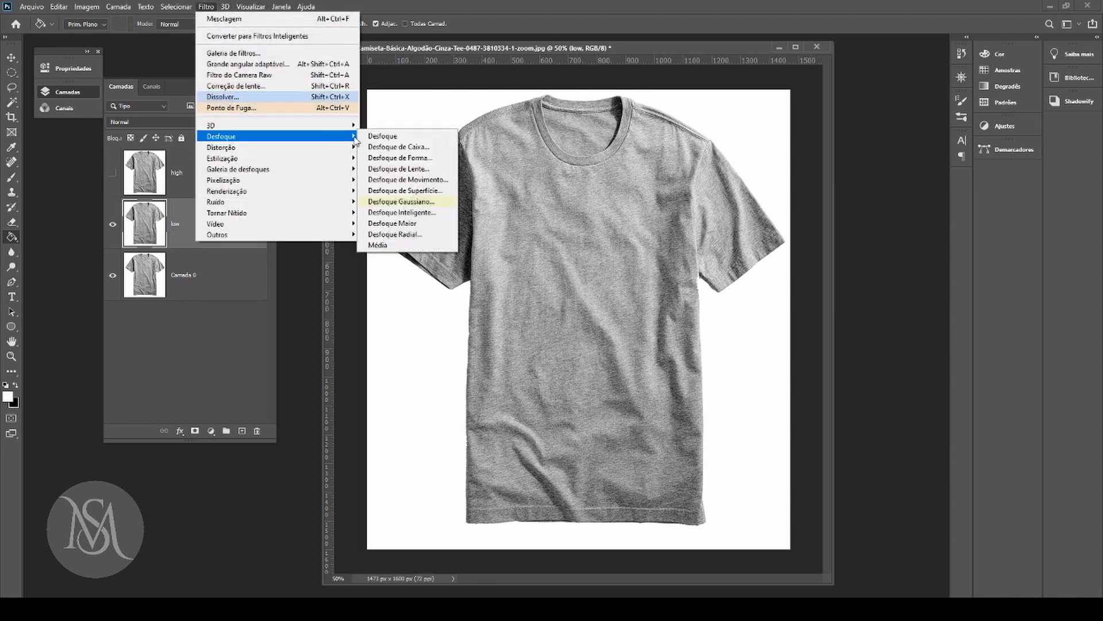
click(428, 205)
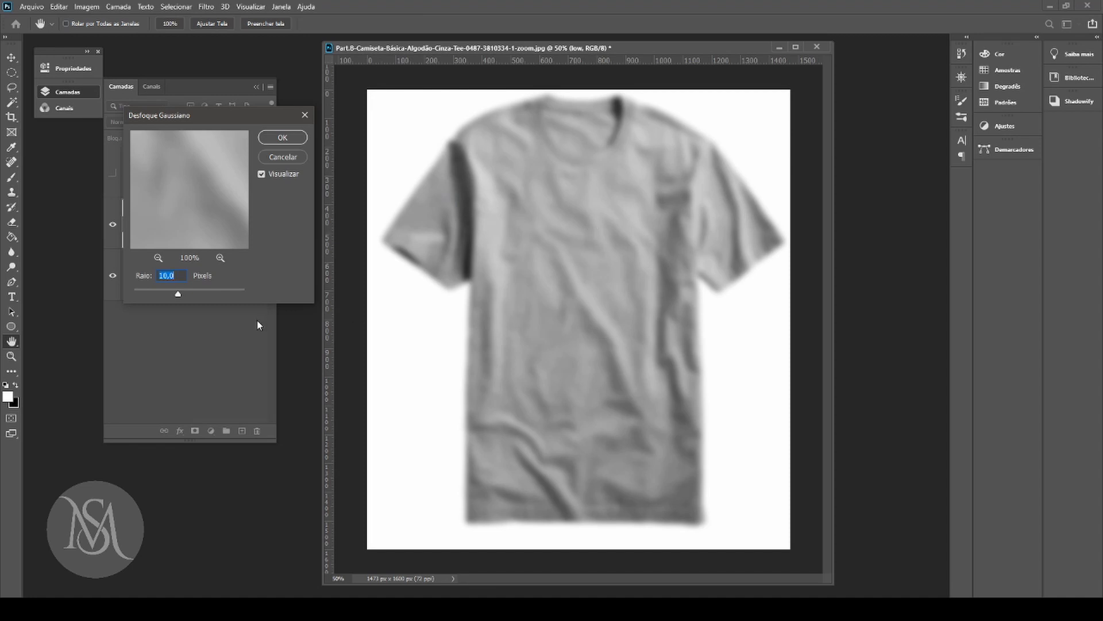
drag(181, 297, 161, 296)
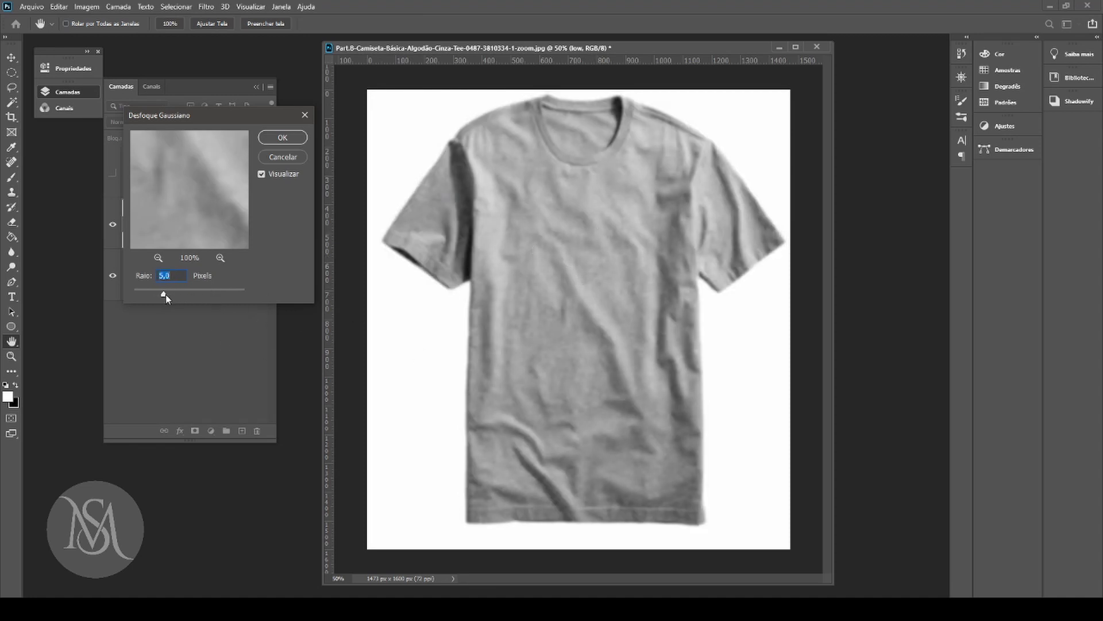
drag(169, 294, 172, 293)
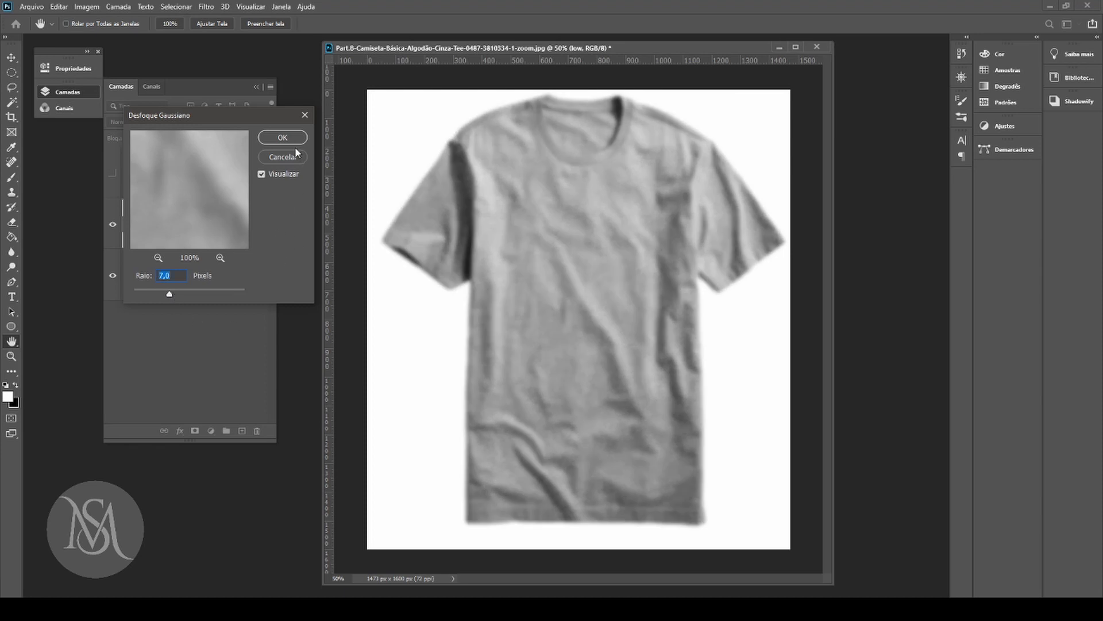
drag(174, 297, 176, 295)
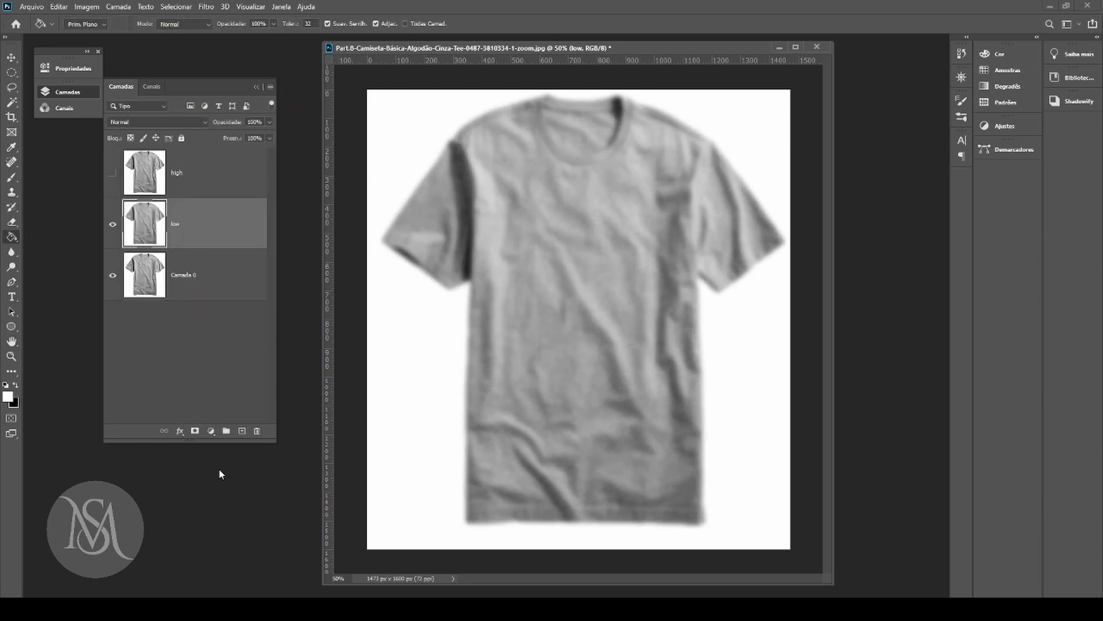
Step: Show the high layer and run Aplicar Imagem on it with low as source, Subtrair blending, scale 2 and offset 128
click(112, 173)
click(190, 175)
click(86, 7)
click(135, 175)
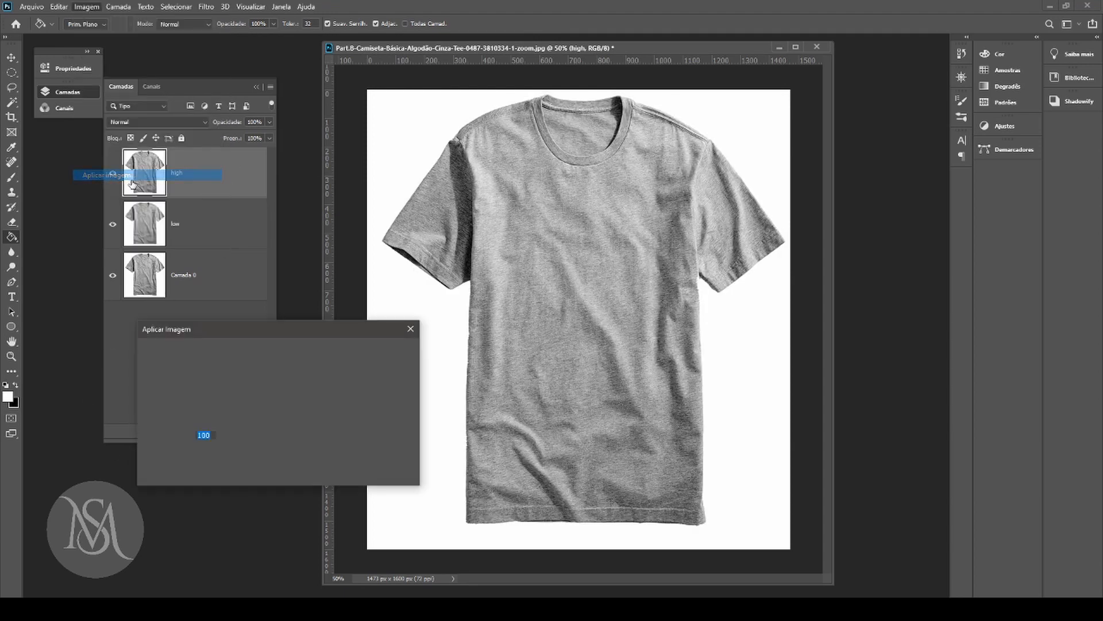
click(237, 368)
click(236, 368)
click(235, 368)
click(229, 408)
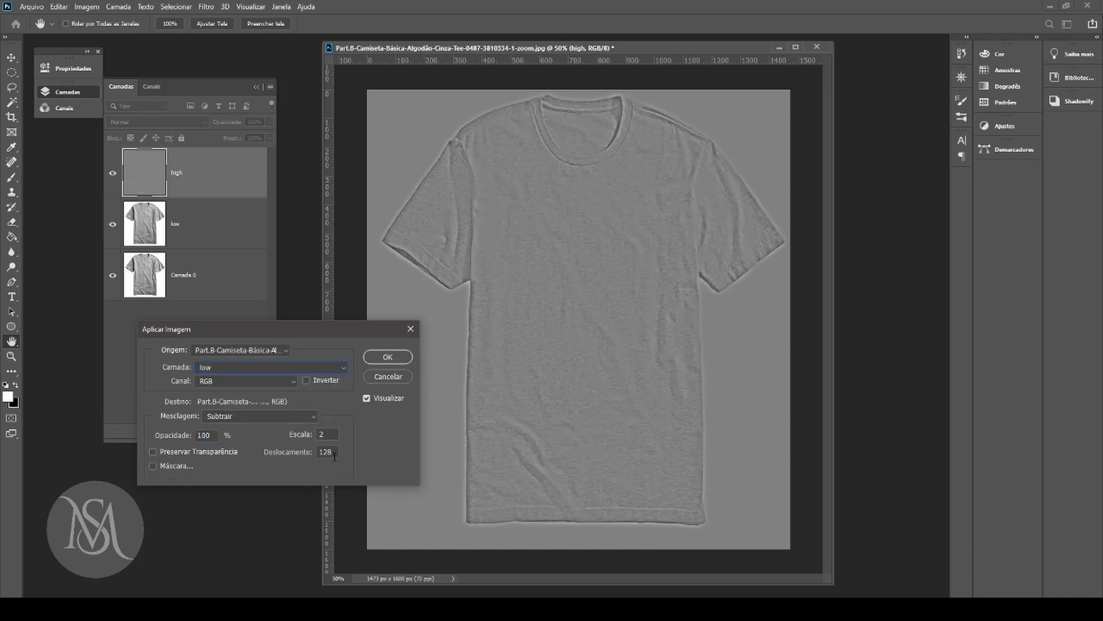
click(236, 416)
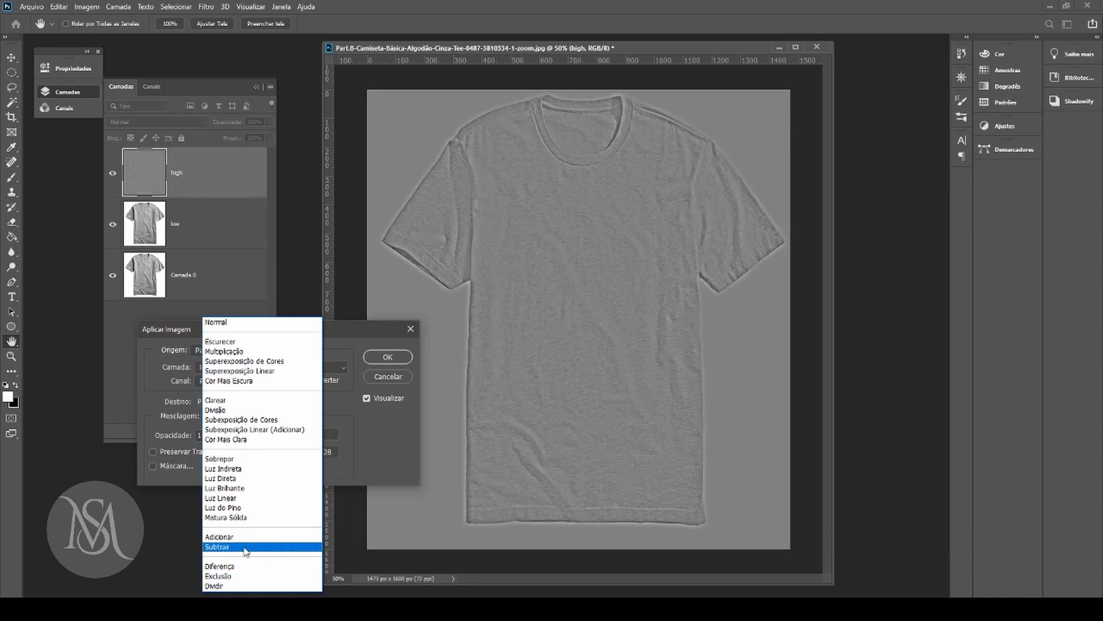
click(246, 549)
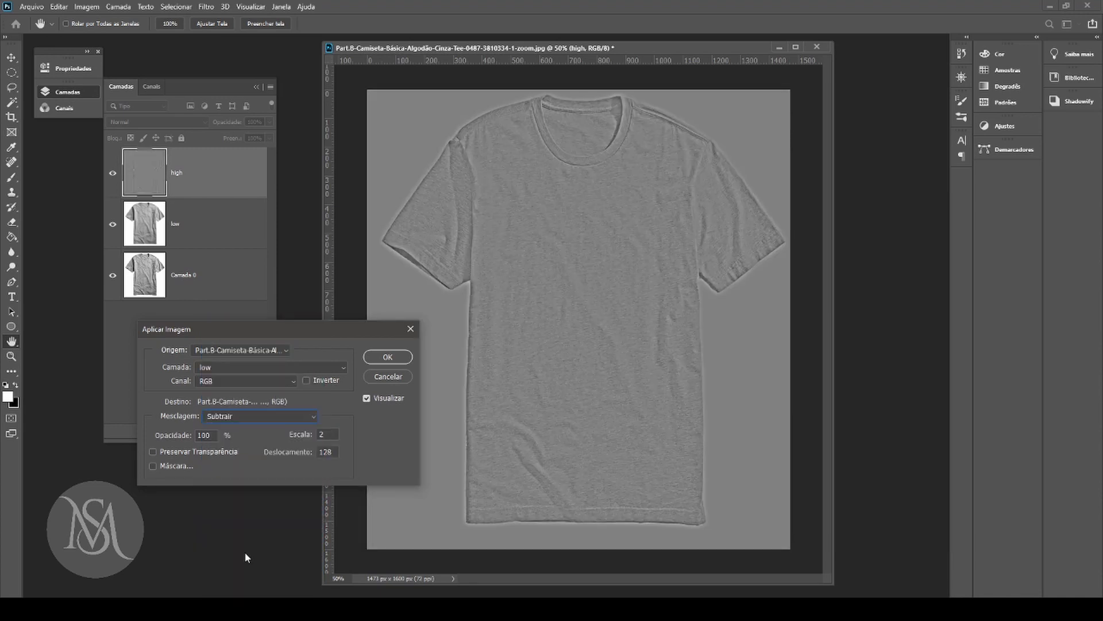
click(375, 360)
Step: Try the Cor blend mode on the high layer and compare with the original shirt by toggling high and low
click(155, 122)
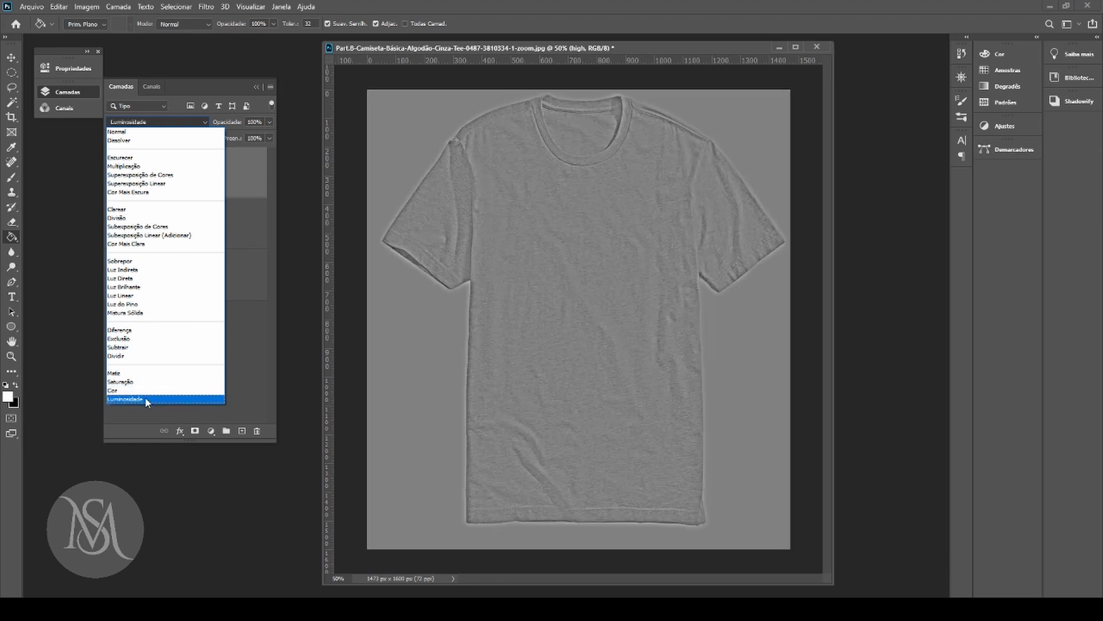
click(149, 391)
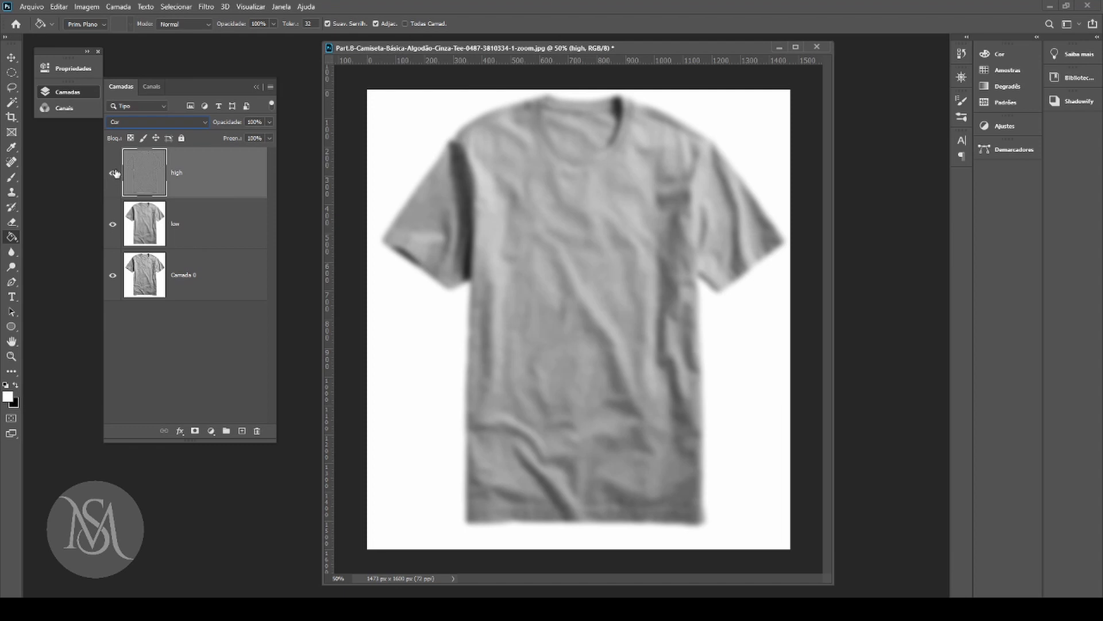
drag(115, 173, 117, 225)
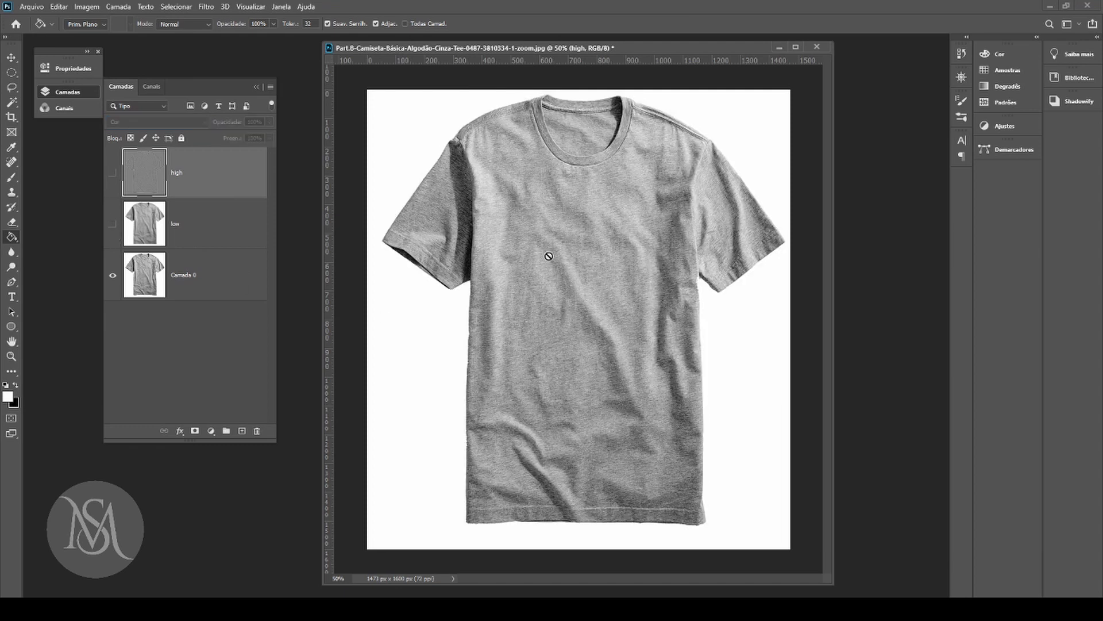
drag(113, 173, 113, 224)
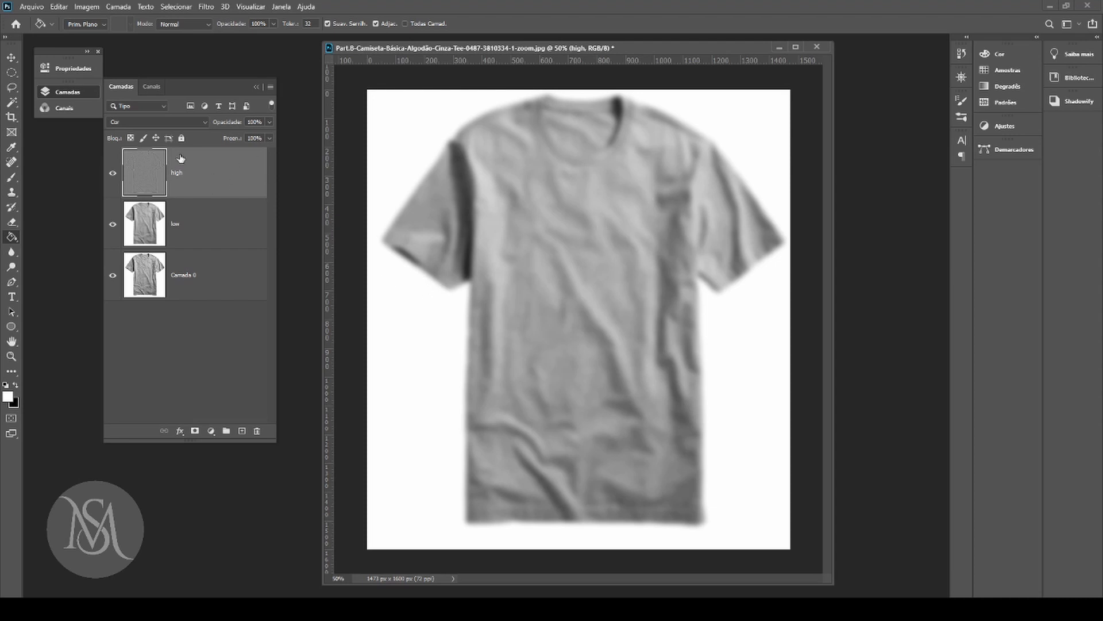
Step: Cycle through the blend modes of the high layer and set it to Luz do Pino
click(165, 122)
click(167, 124)
scroll(165, 122, up, 6)
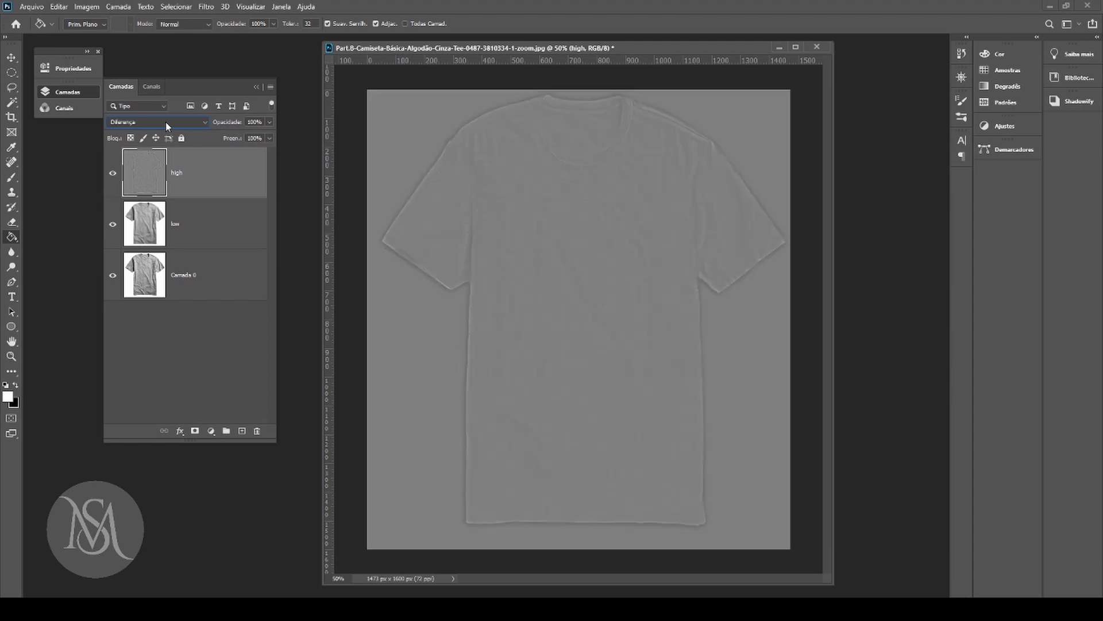
scroll(165, 122, up, 2)
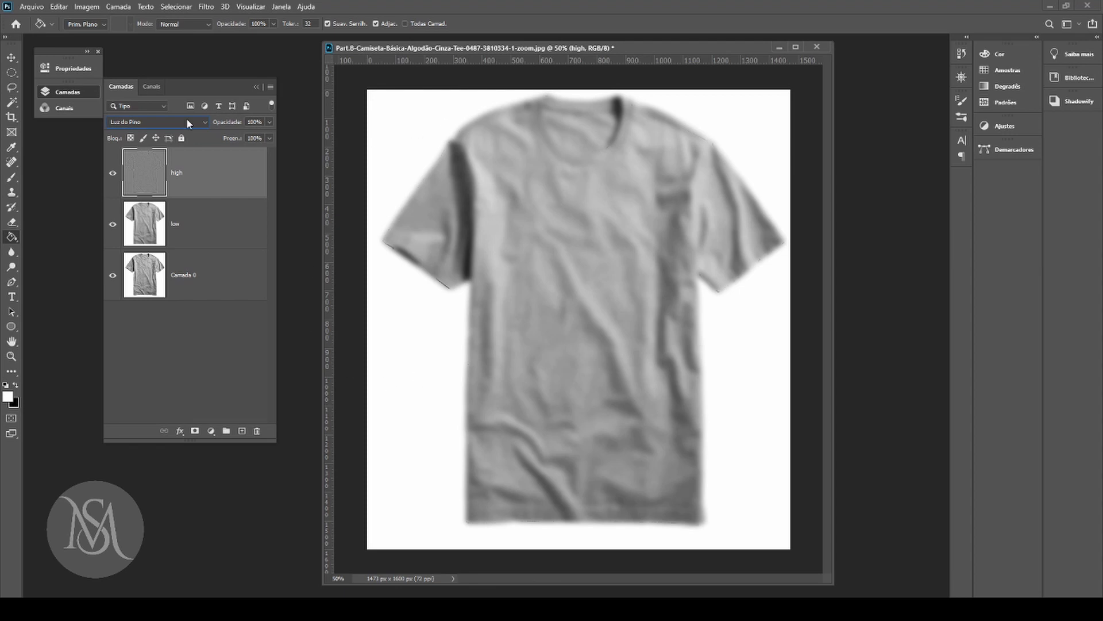
click(38, 8)
click(40, 140)
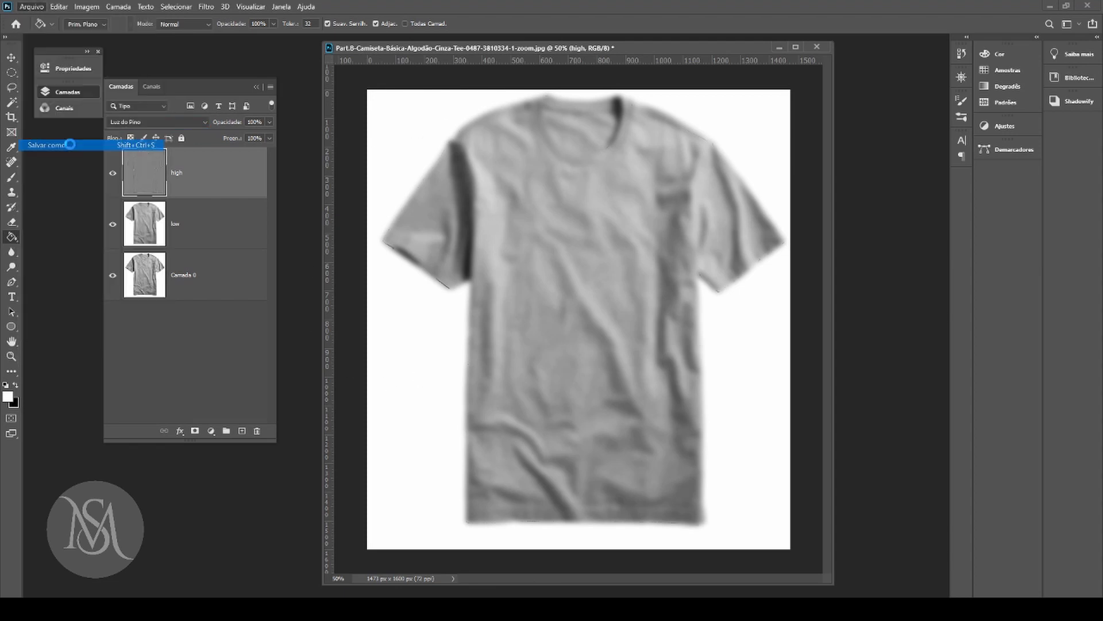
click(955, 553)
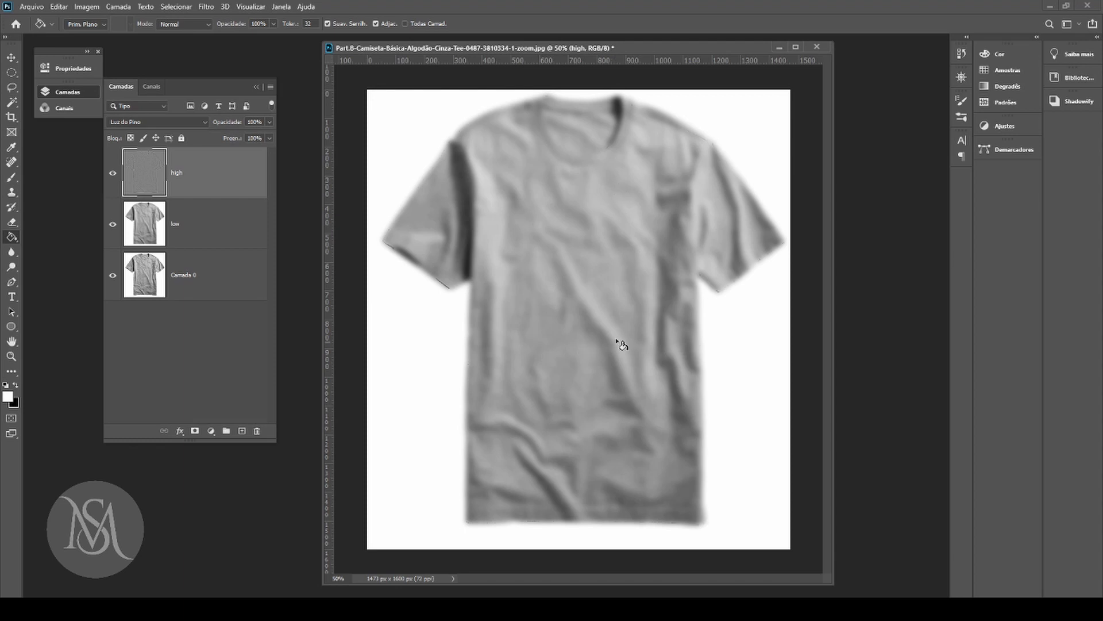
Step: Save the document as camiseta referencia2 in Photoshop format, replacing the existing file and keeping maximum compatibility
click(32, 7)
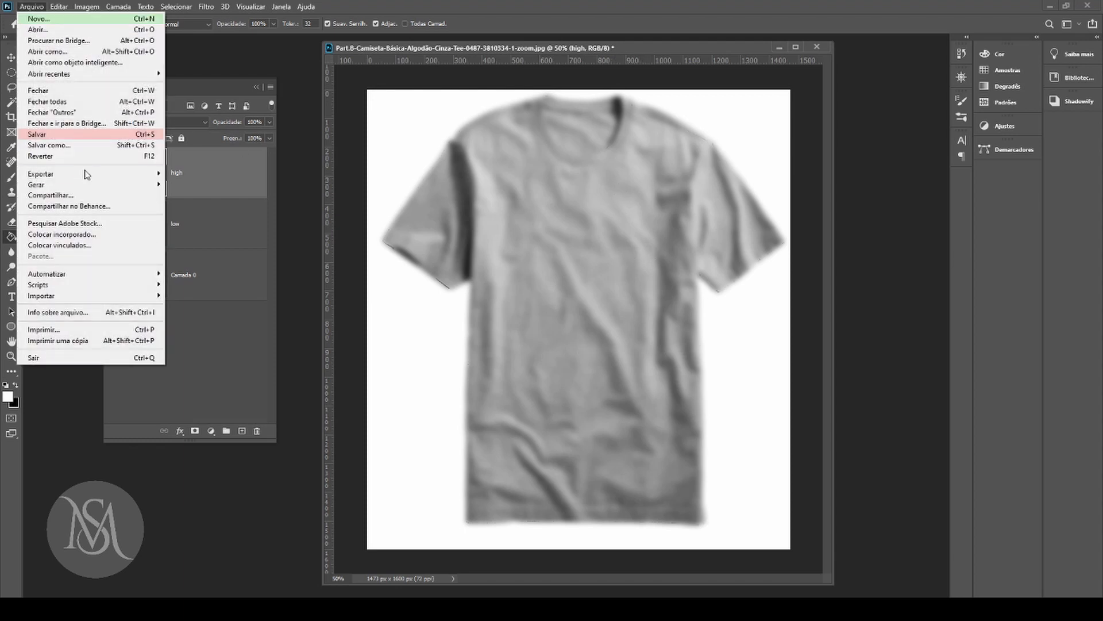
click(81, 146)
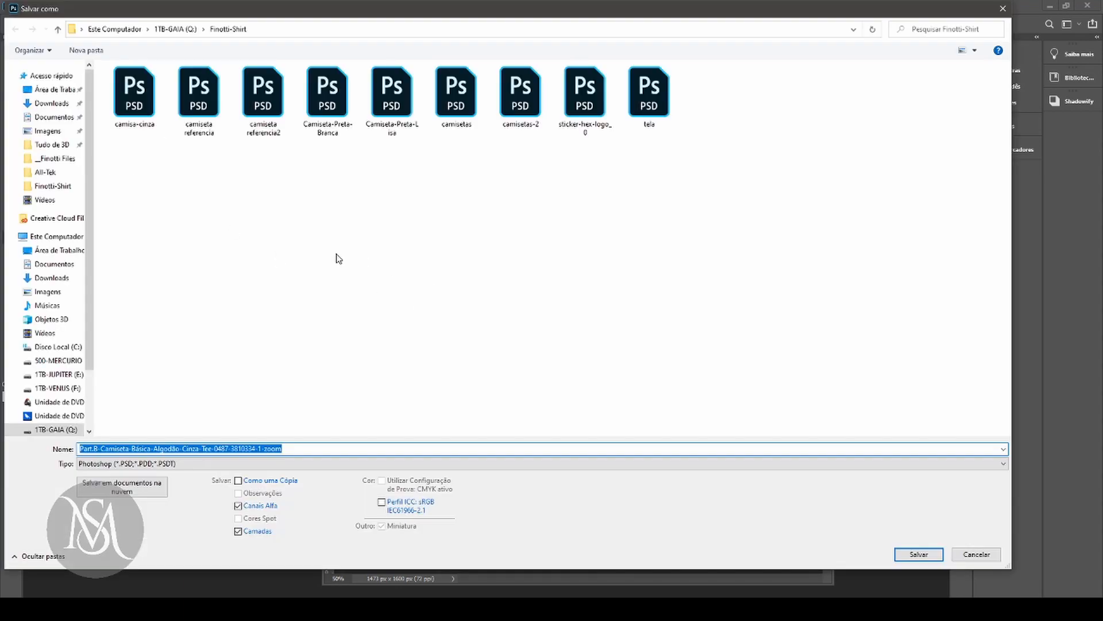
click(286, 136)
click(919, 554)
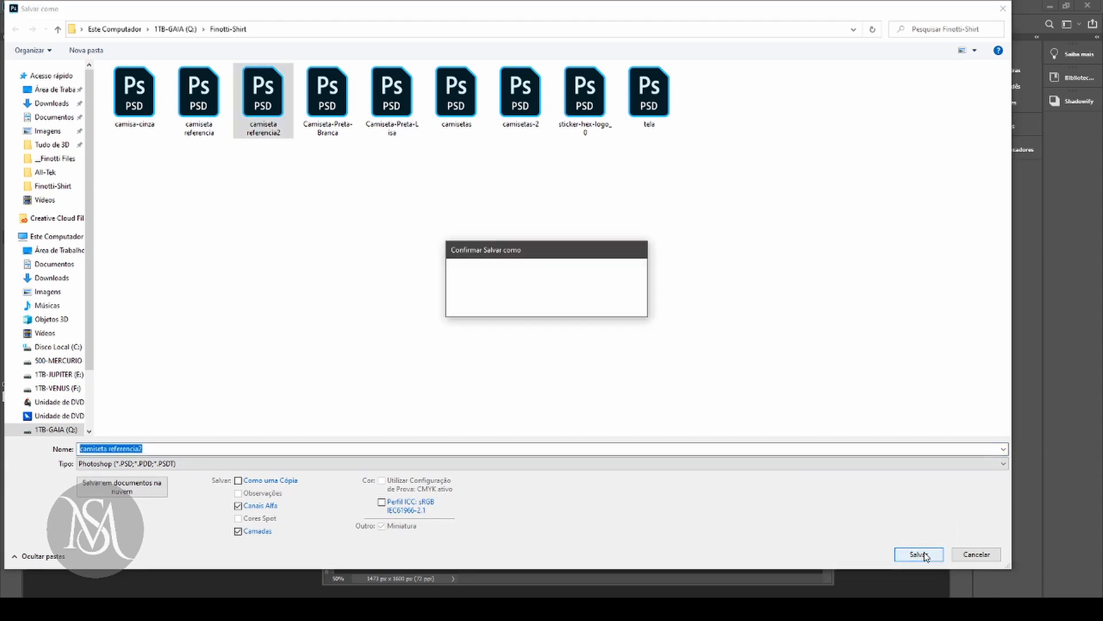
click(568, 305)
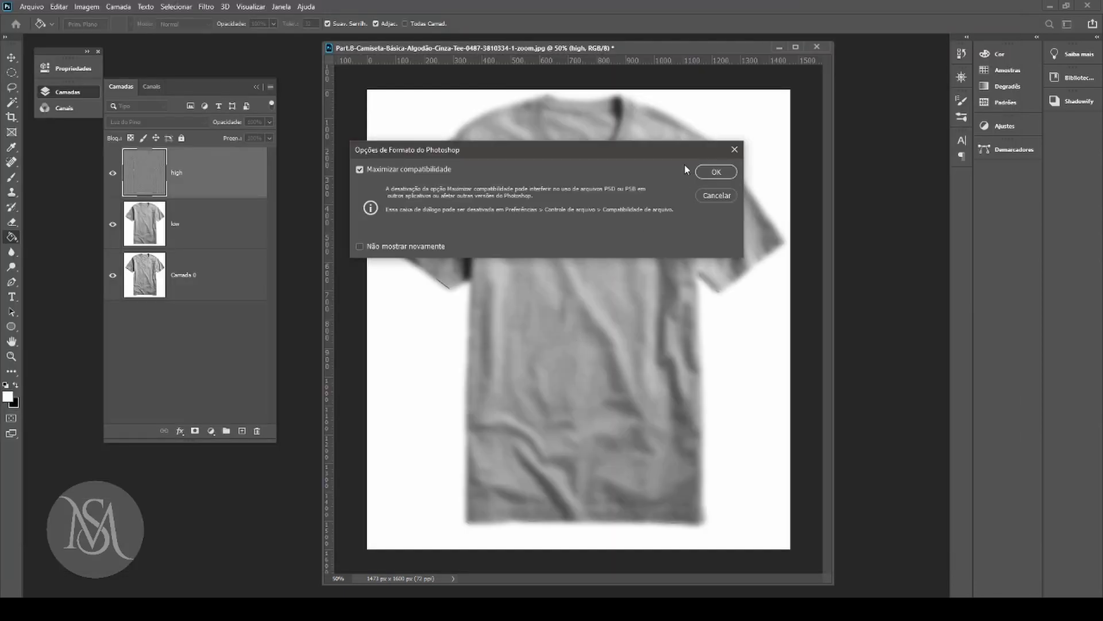
click(714, 171)
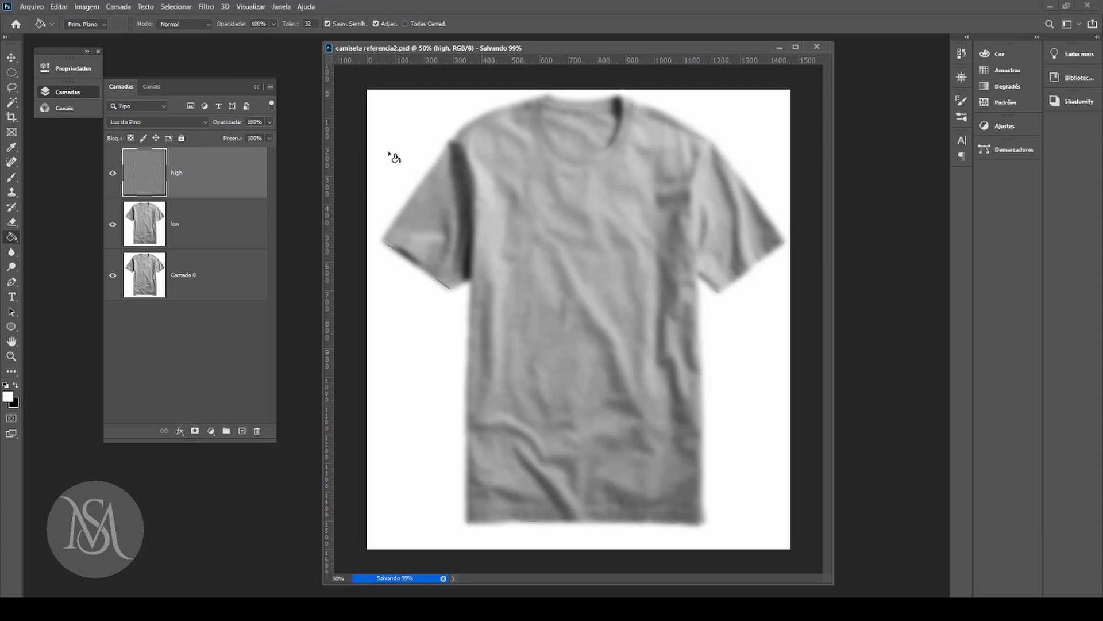
Step: Delete the high and low layers and place the Watchdog2 artwork on the shirt's chest
click(202, 227)
key(Delete)
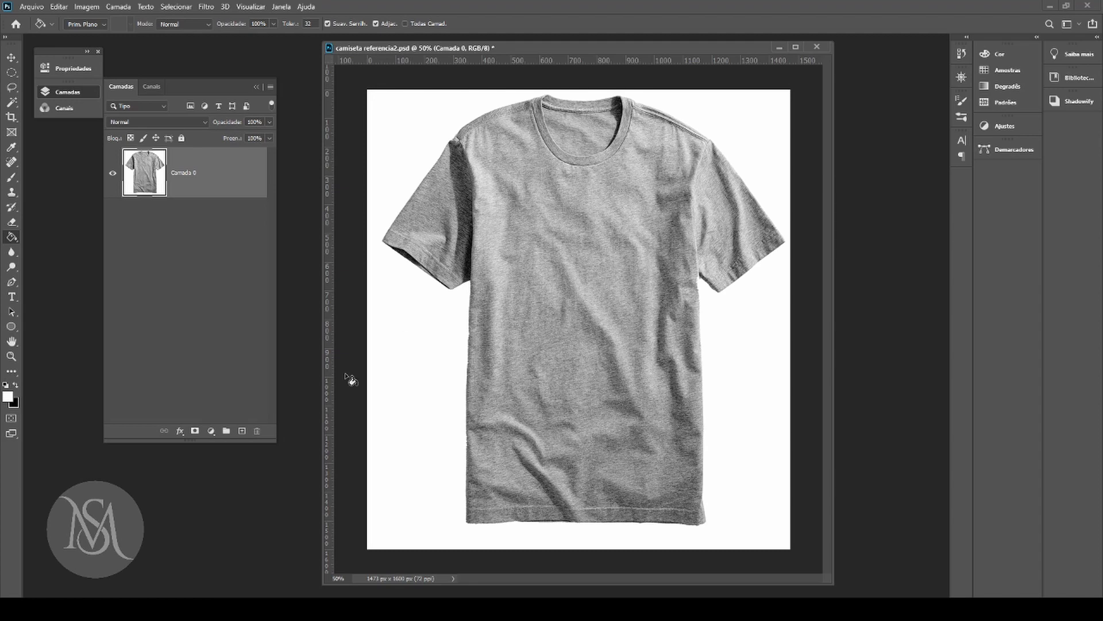
click(343, 609)
drag(483, 533, 593, 240)
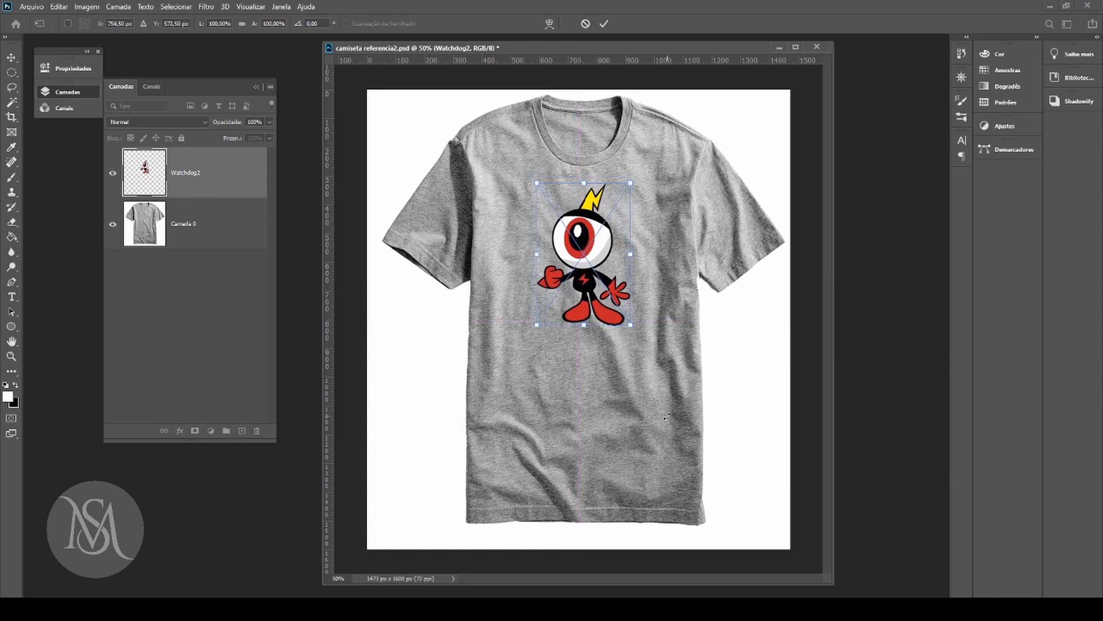
key(Return)
key(g)
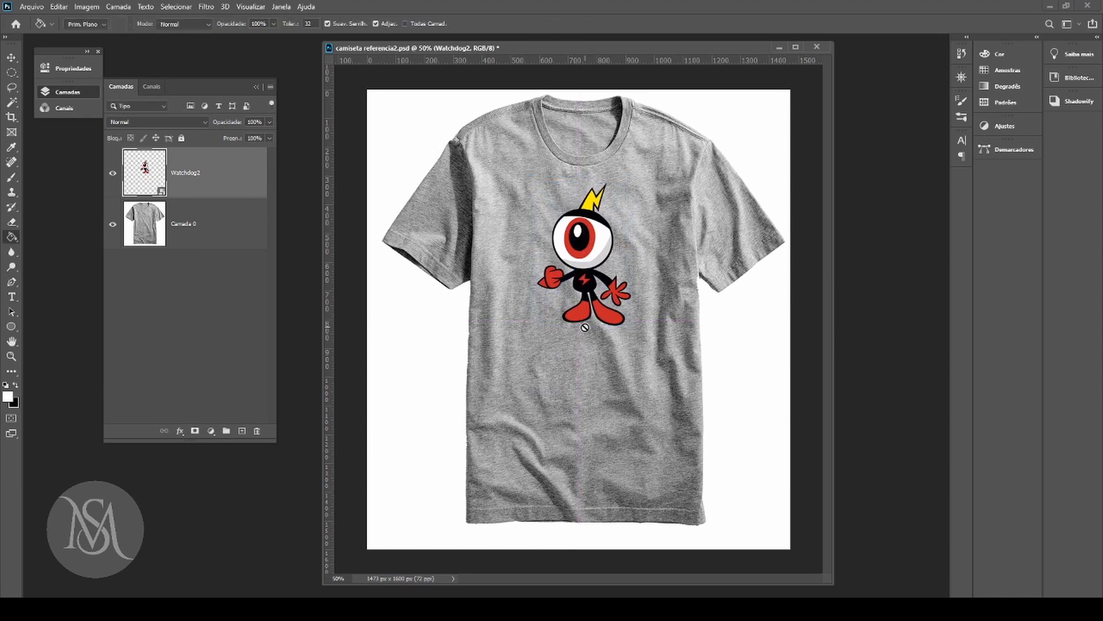
Step: Try Multiplicação on the Watchdog2 layer, then set its blend mode to Superexposição de Cores without rasterizing the smart object
click(146, 120)
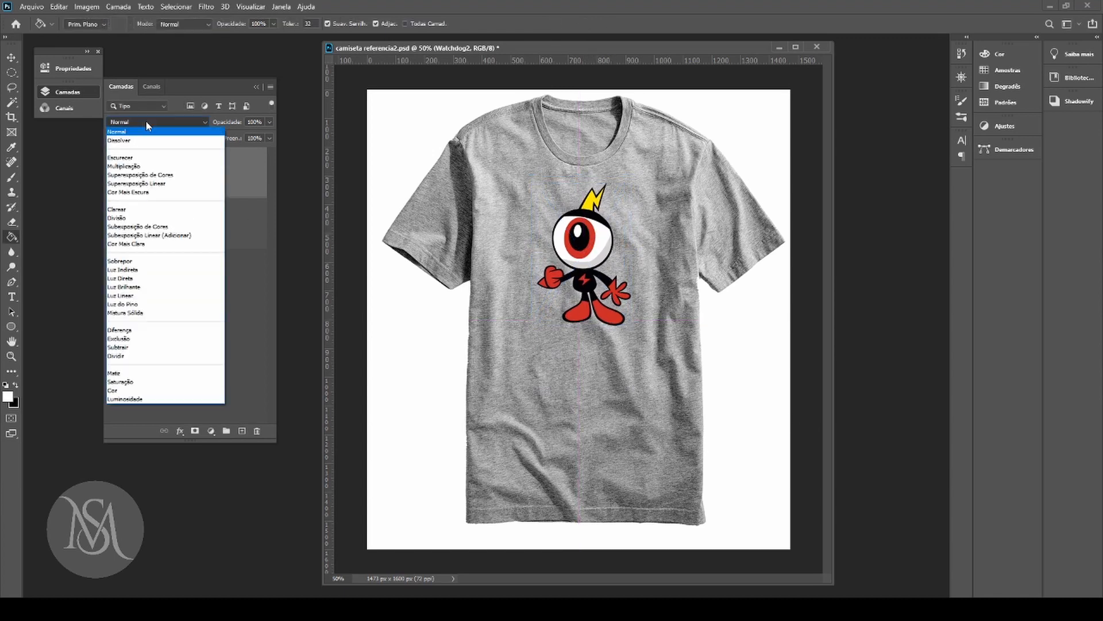
click(152, 167)
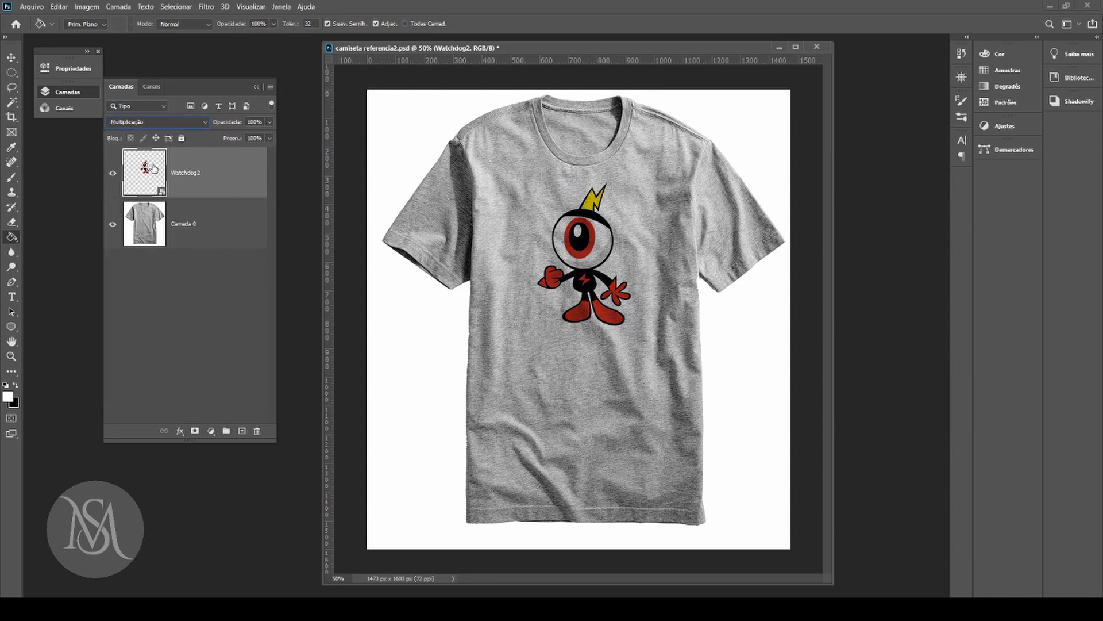
key(Down)
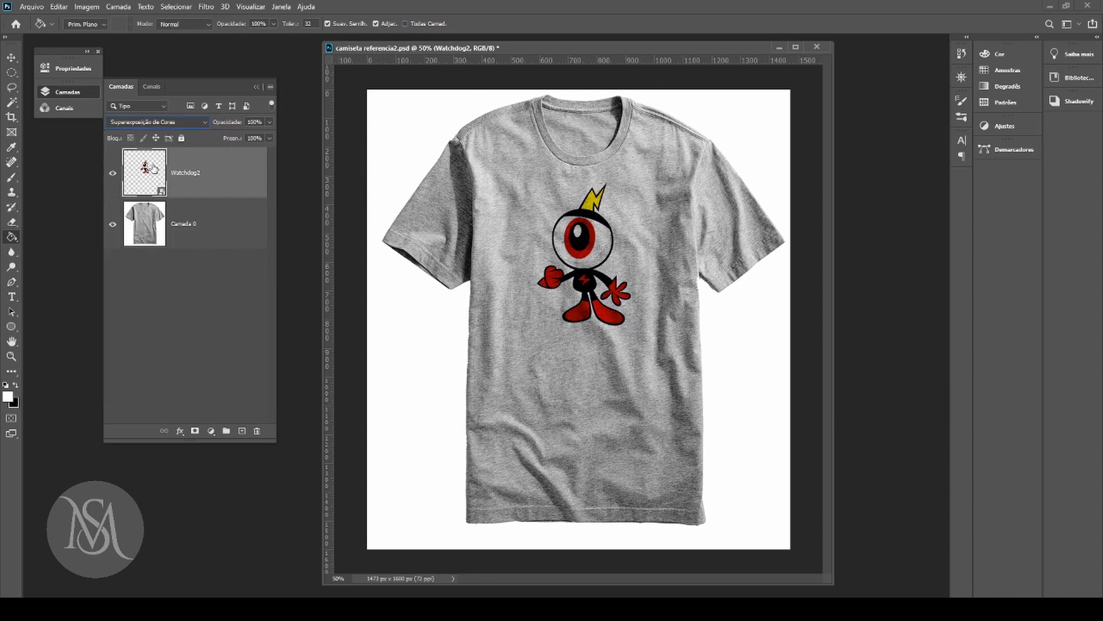
click(586, 277)
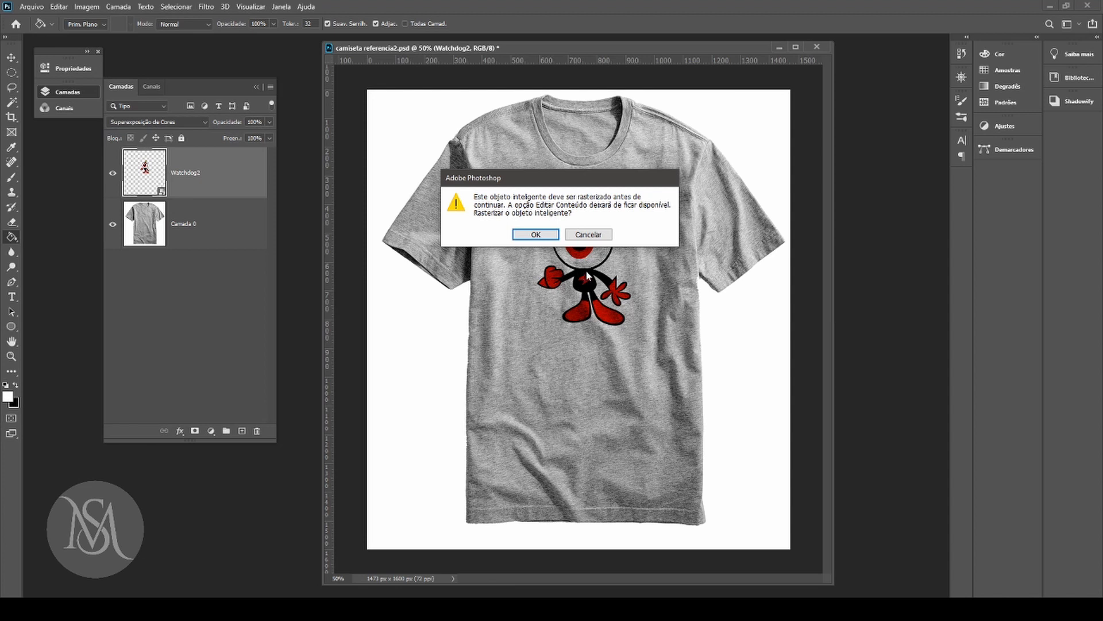
click(577, 237)
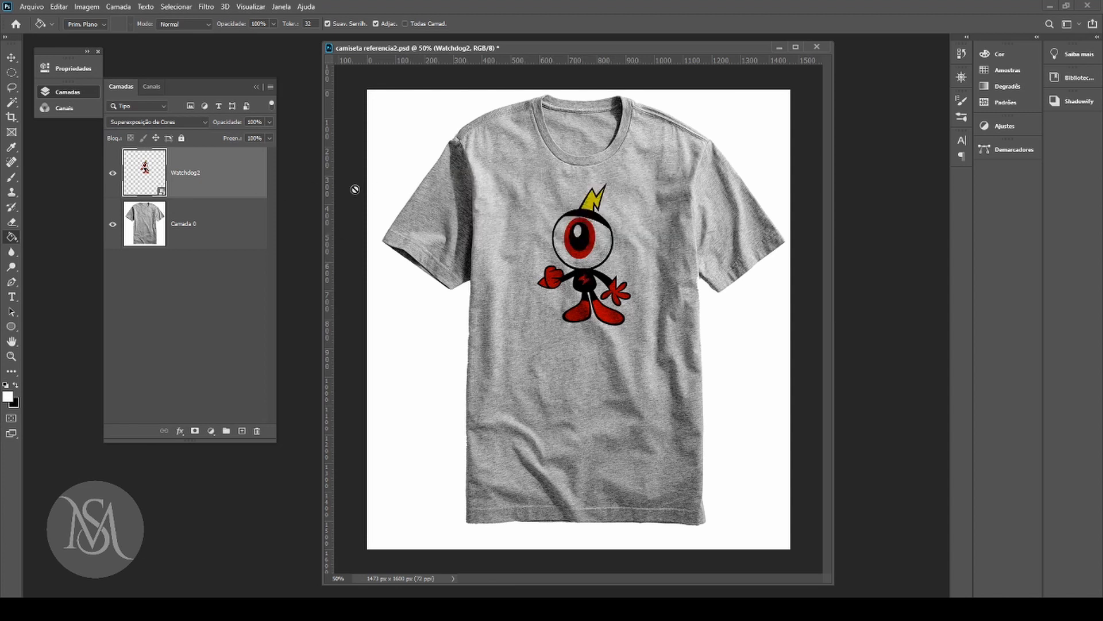
Step: Move the Watchdog2 artwork slightly higher on the shirt's chest
click(11, 58)
mouse_move(585, 245)
mouse_down()
mouse_move(561, 242)
mouse_move(582, 234)
mouse_up()
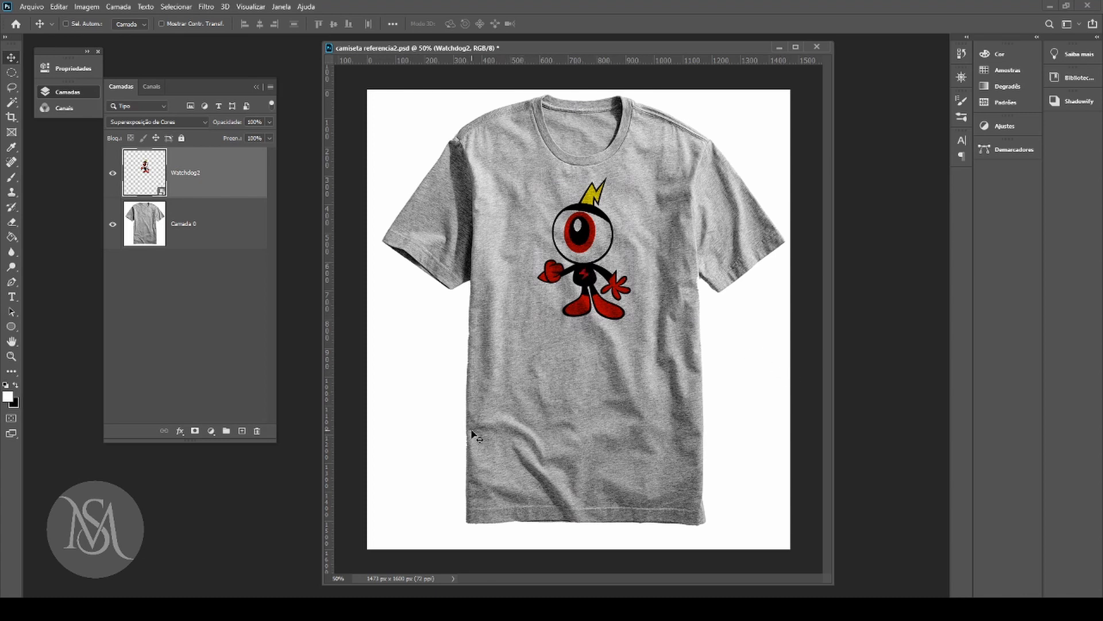
Step: Try the Mesclagem distortion on the Watchdog2 layer with camiseta referencia2 as the map, then undo it
click(209, 8)
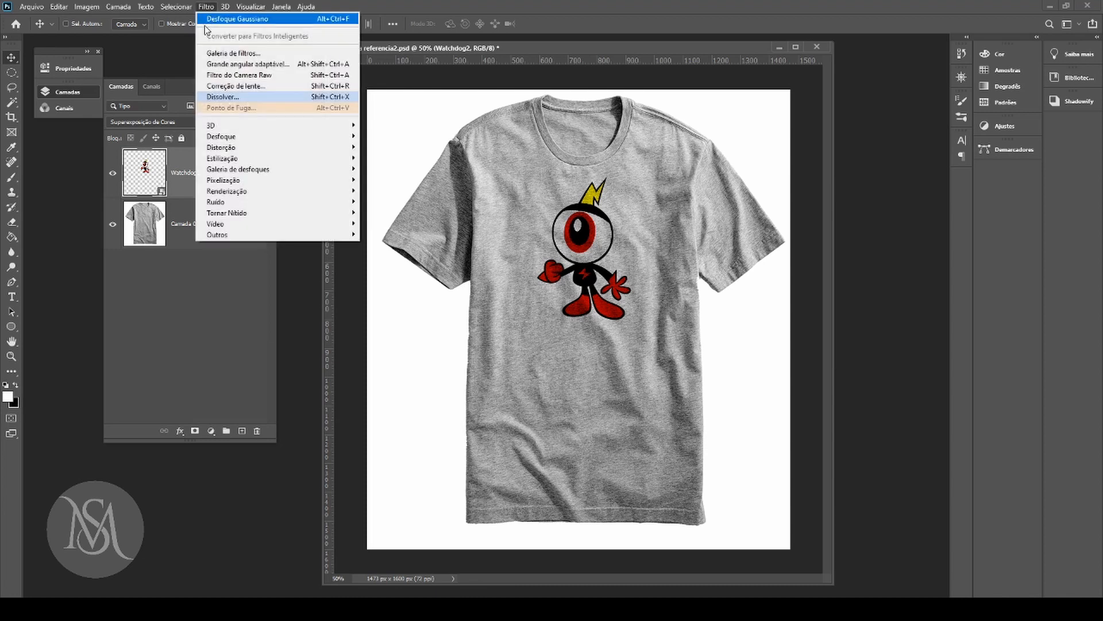
mouse_move(303, 148)
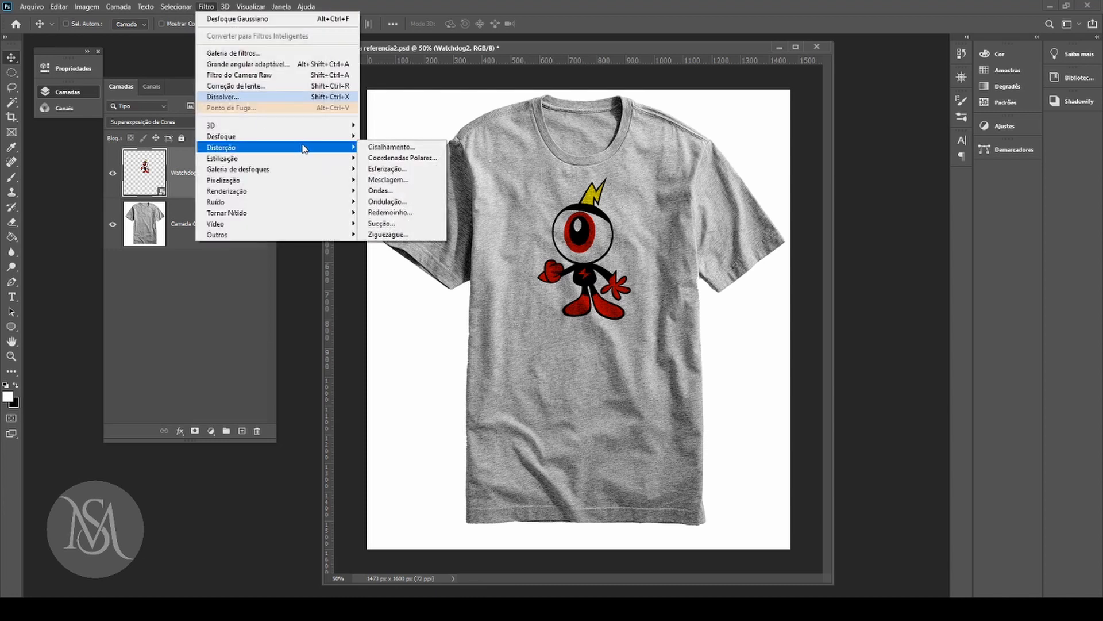
click(390, 180)
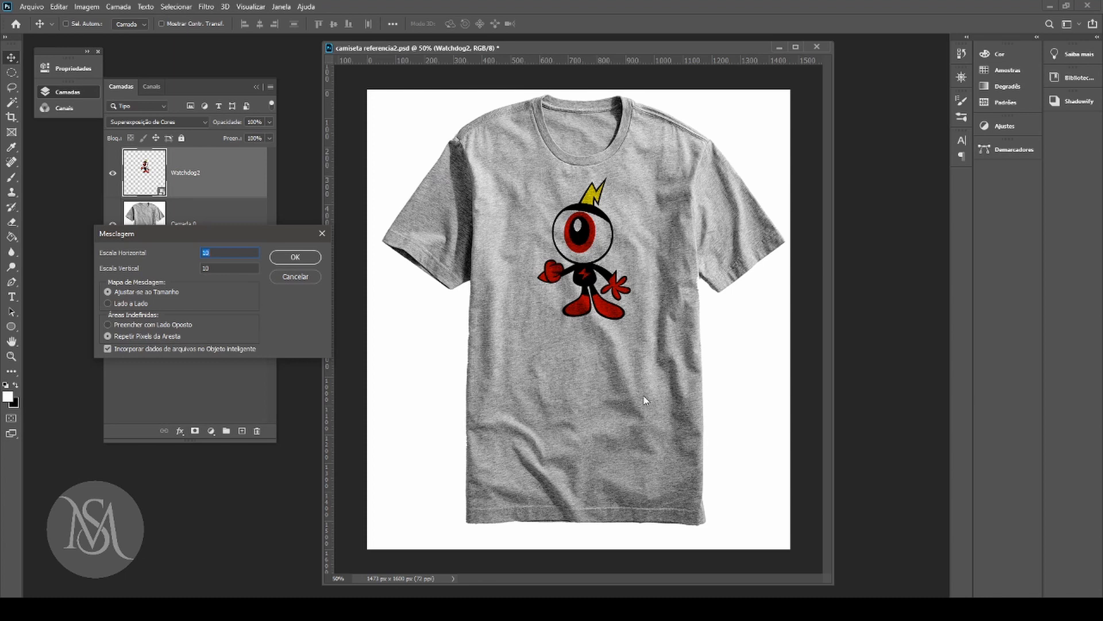
click(309, 259)
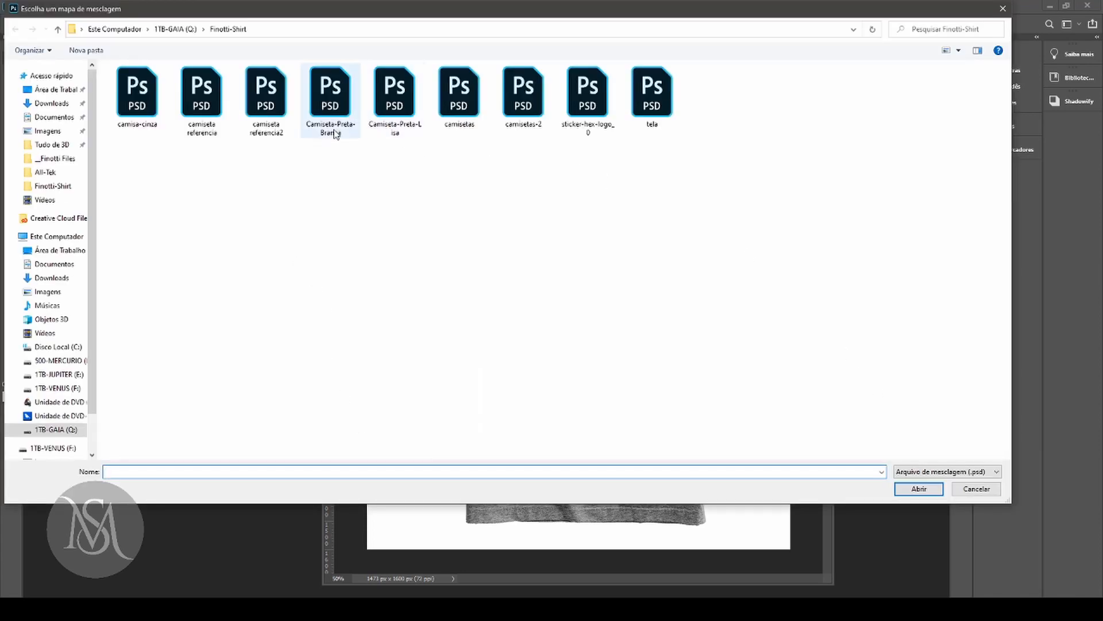
click(268, 101)
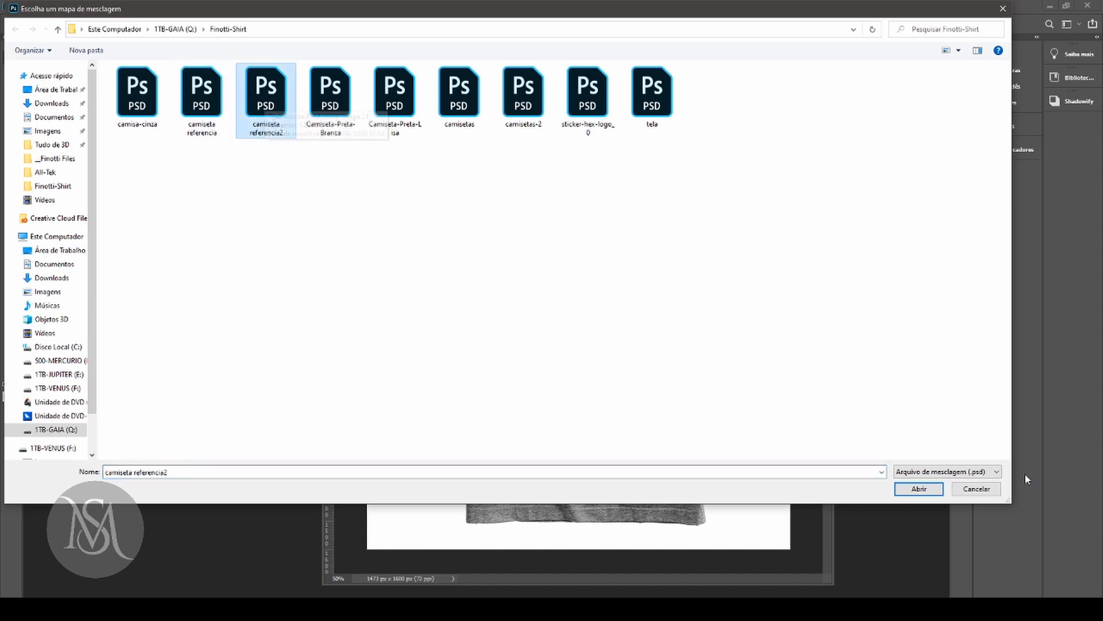
click(938, 489)
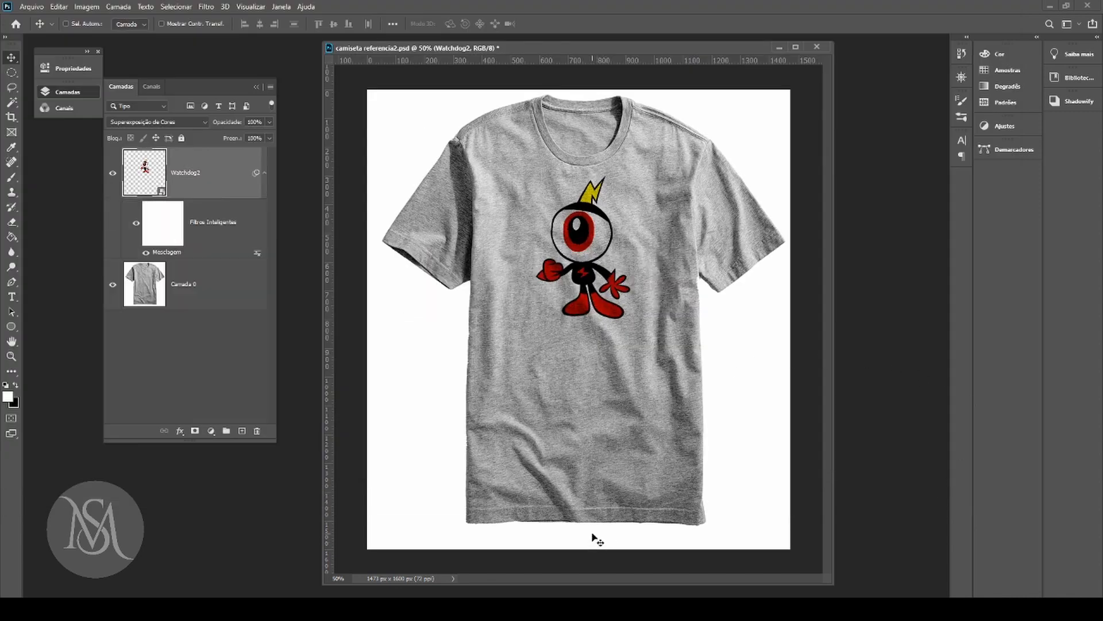
key(ctrl+z)
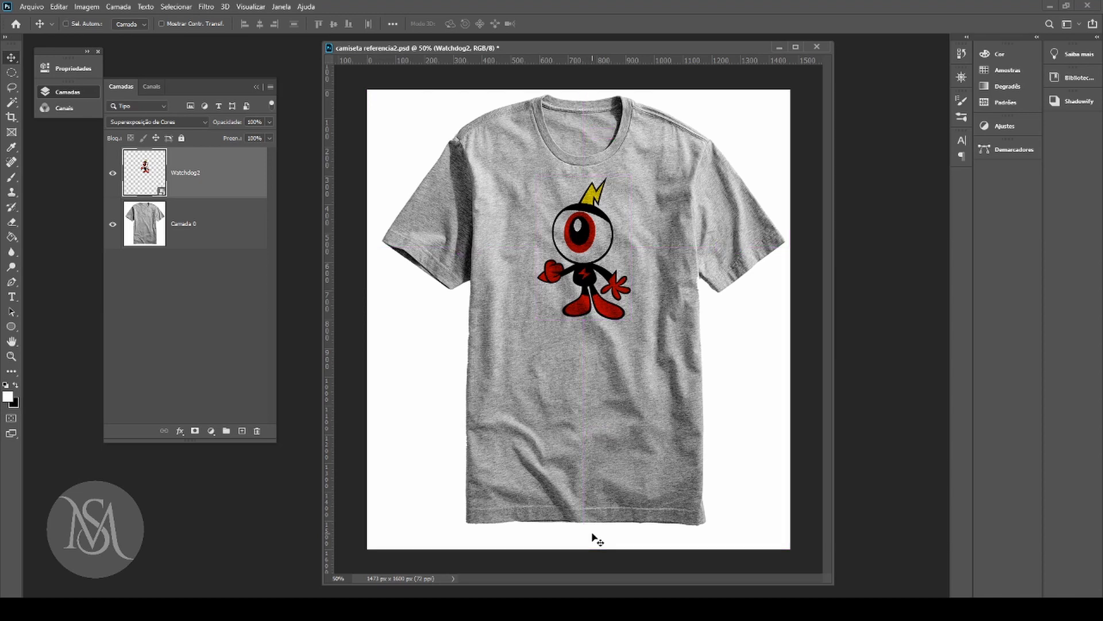
Step: Place two vertical and two horizontal guides along the outer edges of the Watchdog2 artwork
drag(331, 219, 537, 282)
drag(593, 64, 648, 319)
drag(332, 272, 632, 259)
drag(584, 61, 632, 175)
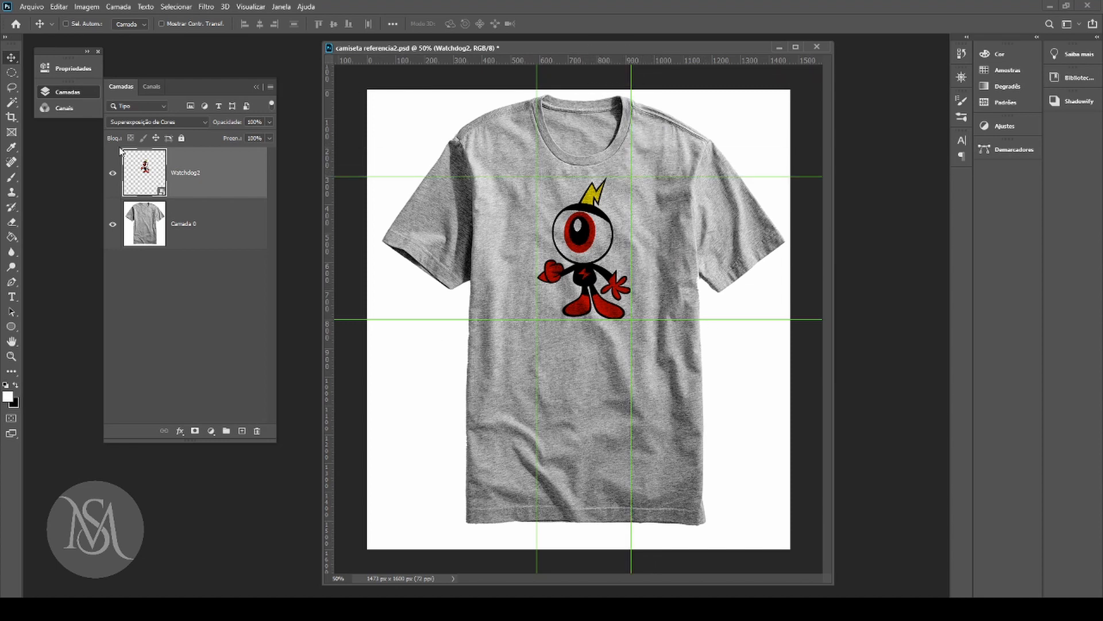
Step: Apply the Mesclagem distortion to the Watchdog2 layer with horizontal and vertical scale 10 and camiseta referencia2 as the map
click(206, 6)
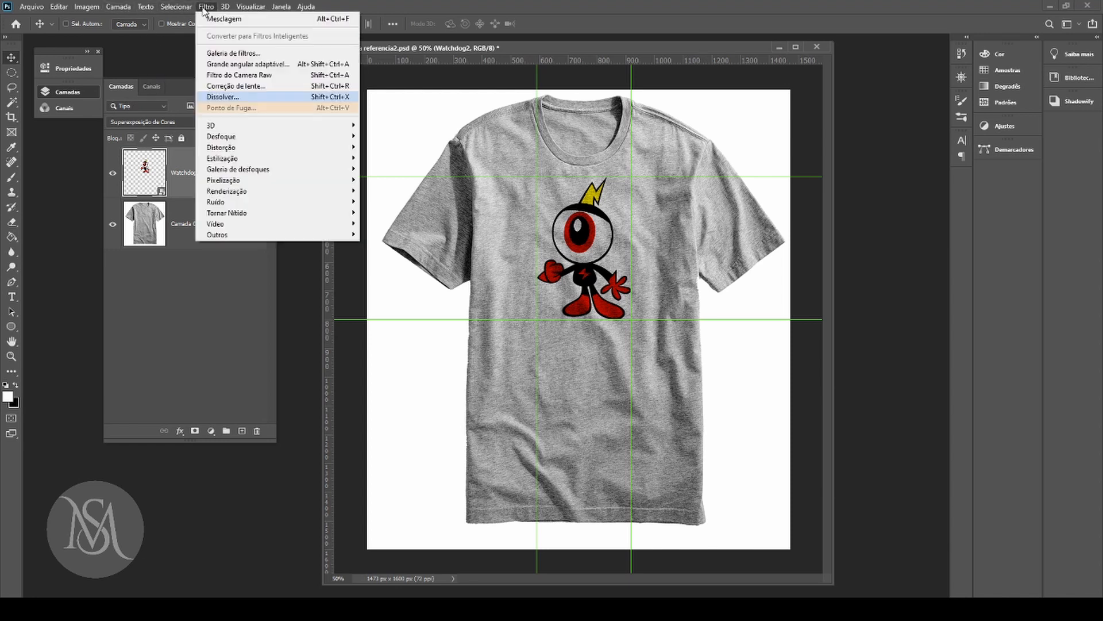
mouse_move(315, 151)
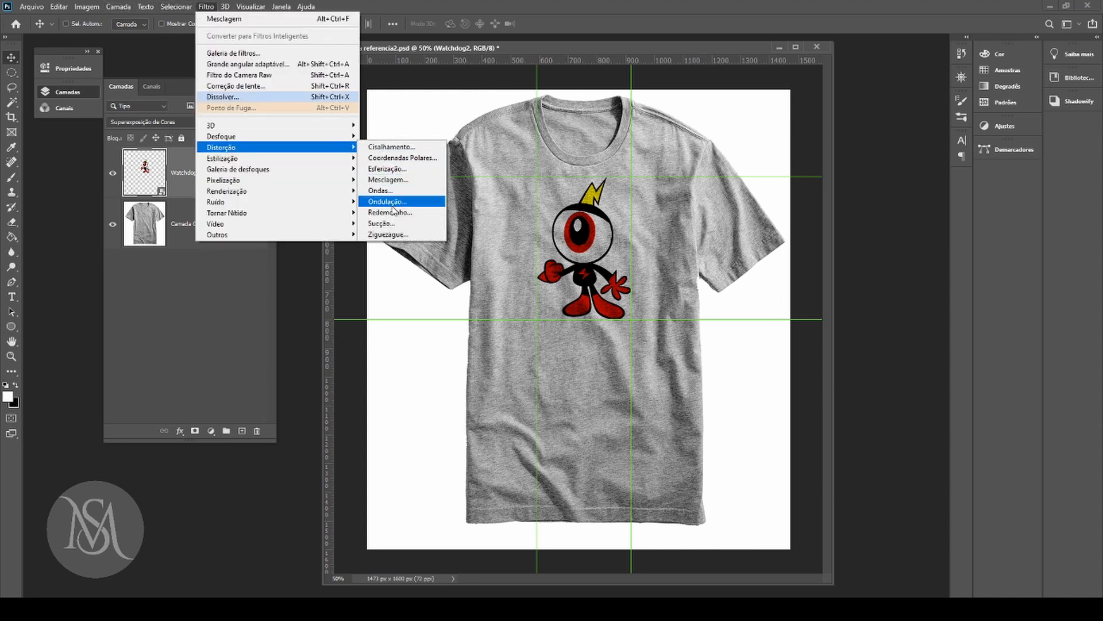
click(404, 182)
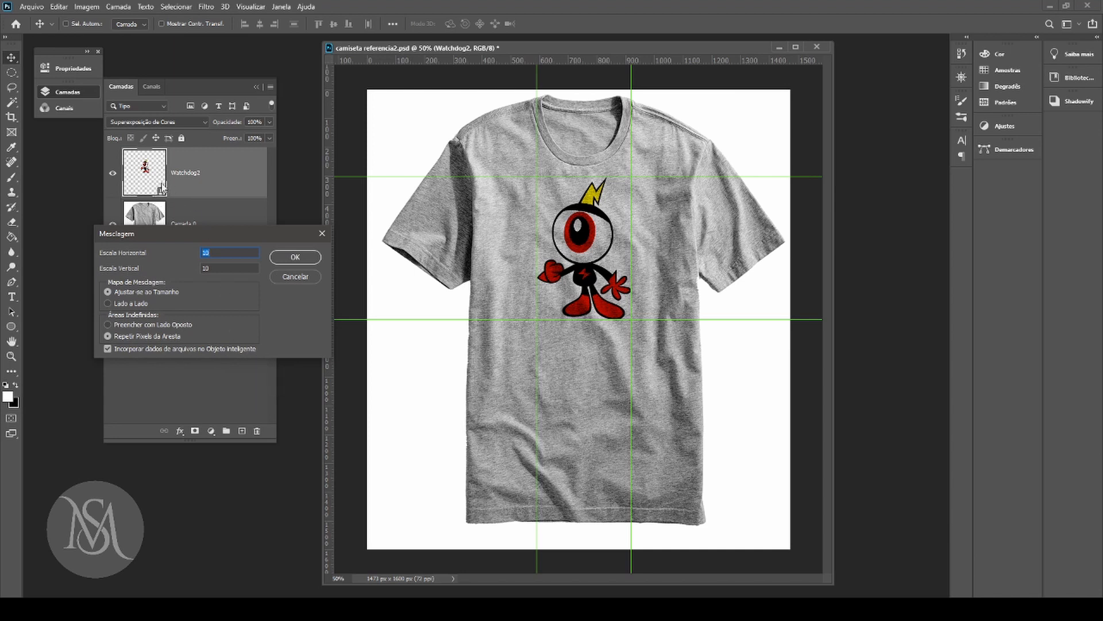
click(289, 260)
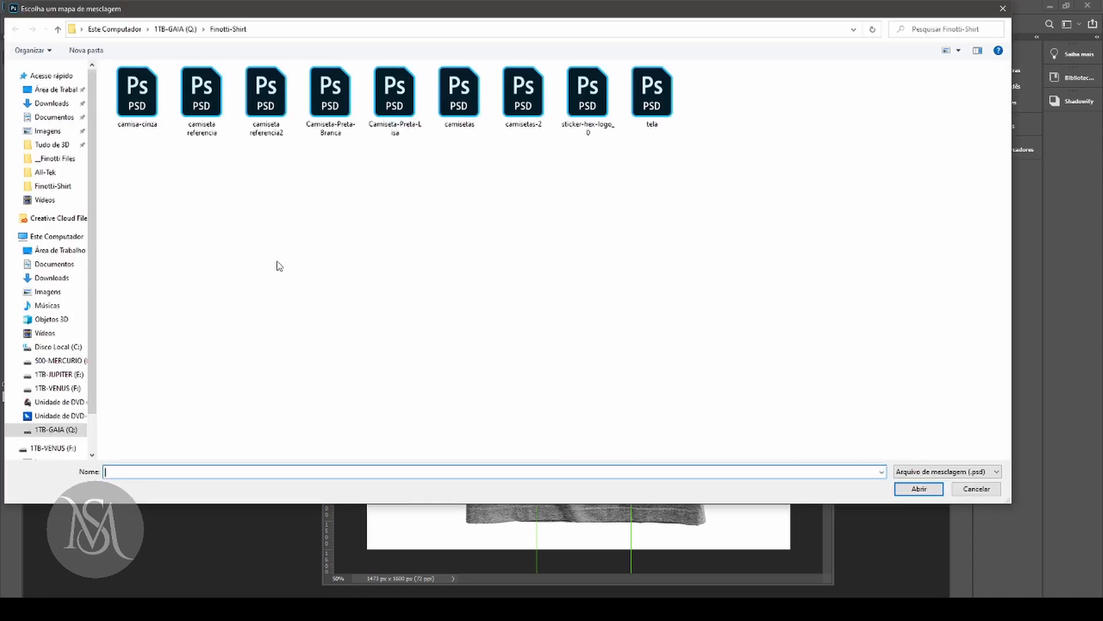
click(266, 103)
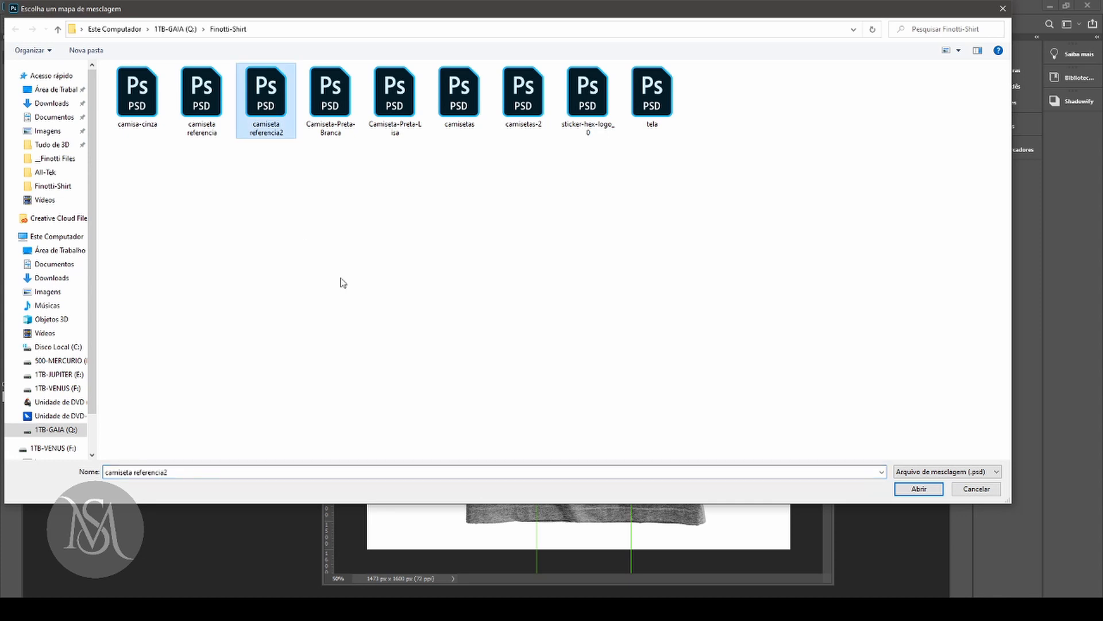
click(919, 488)
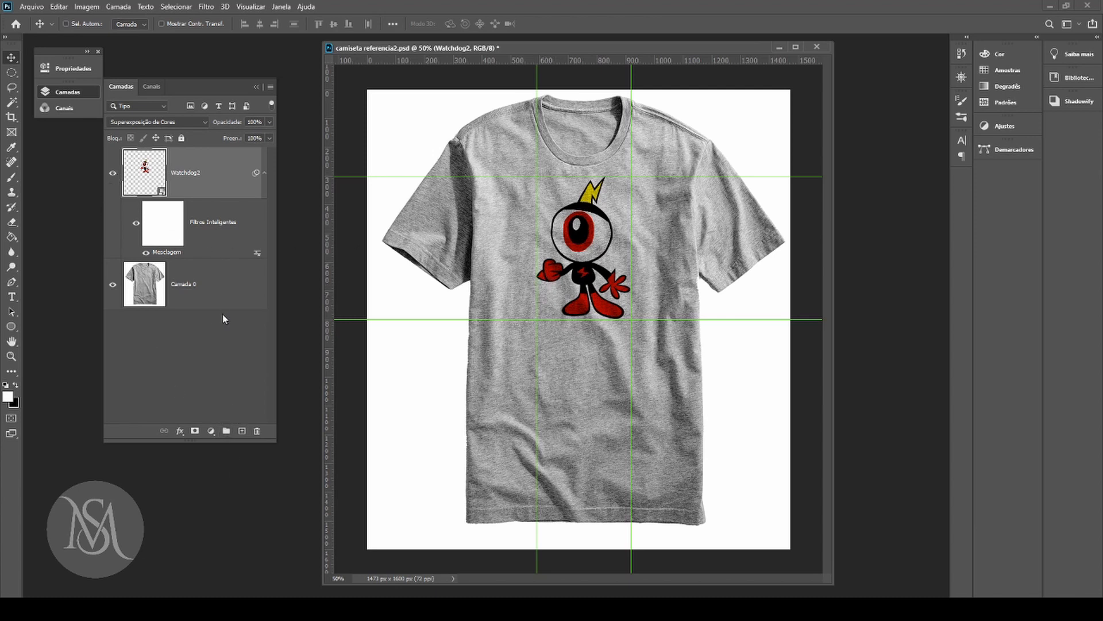
Step: Place a second copy of the Watchdog2 image directly above Camada 0, aligned to the guides around the artwork
click(193, 290)
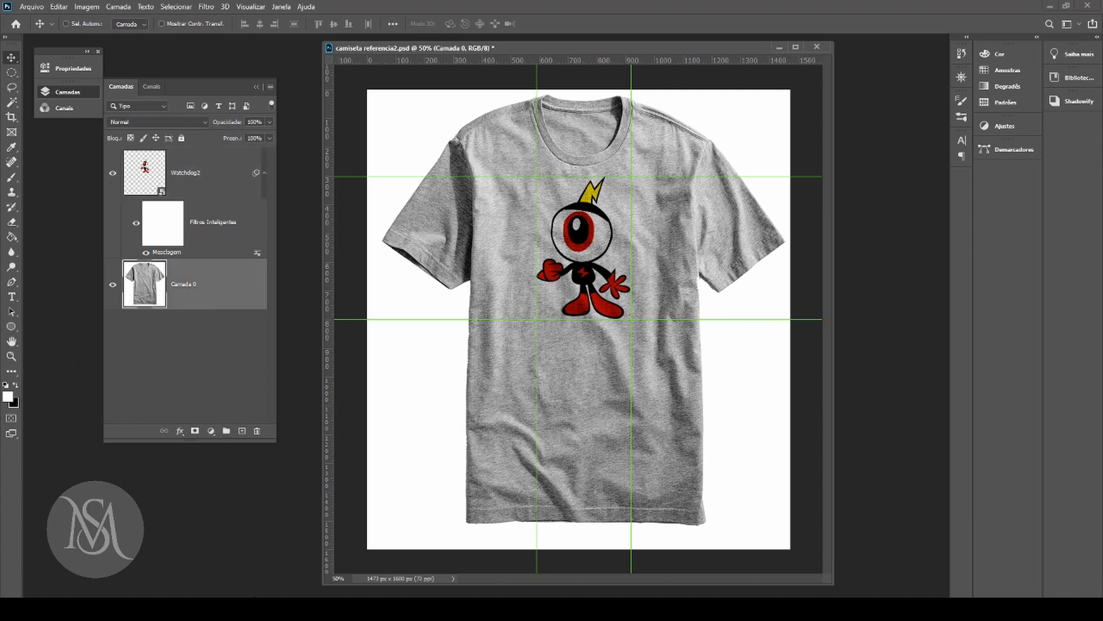
key(alt+Tab)
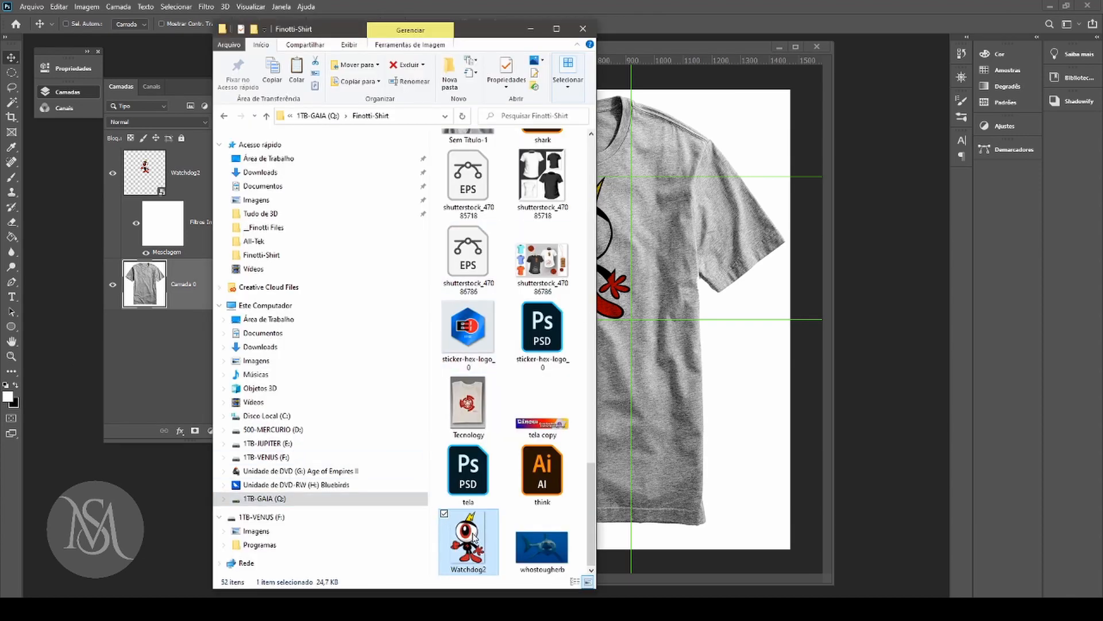
drag(473, 540, 275, 445)
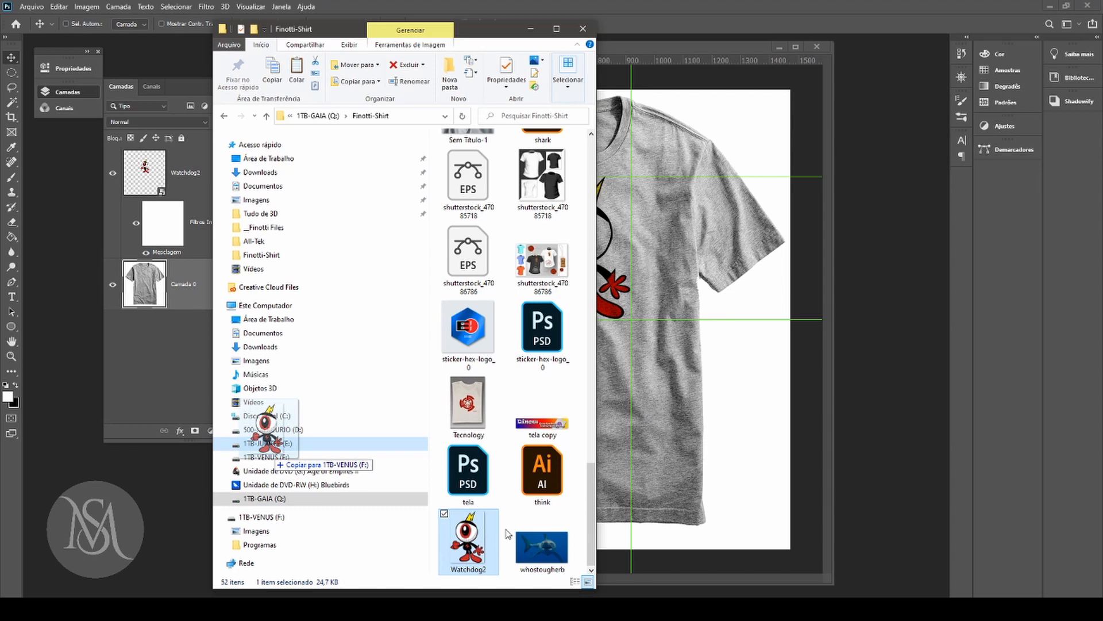
drag(485, 539, 178, 397)
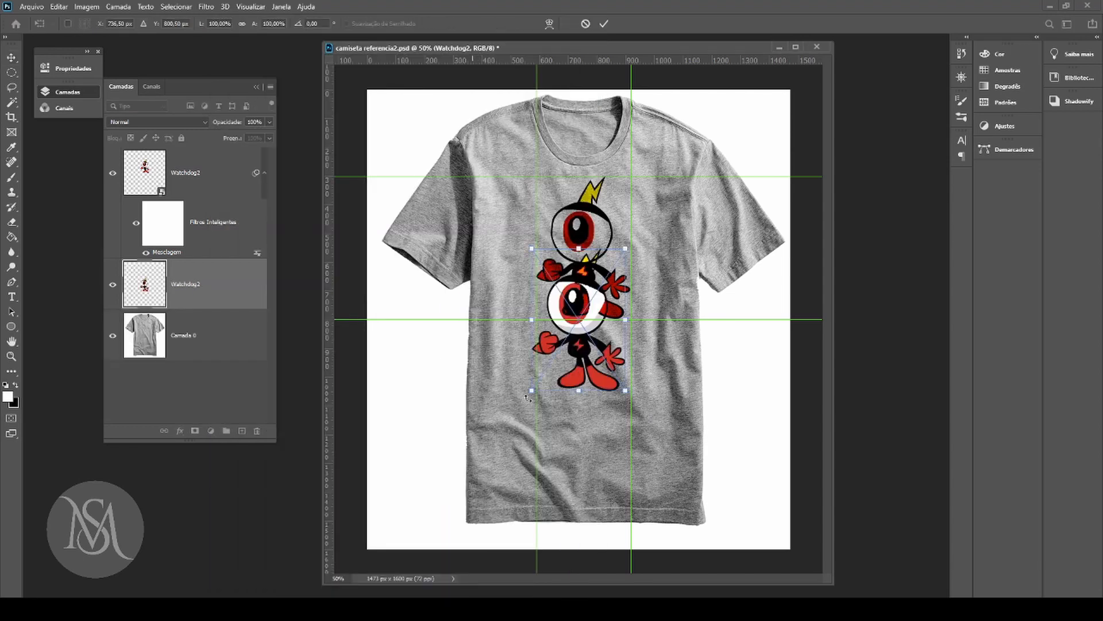
drag(575, 300, 579, 229)
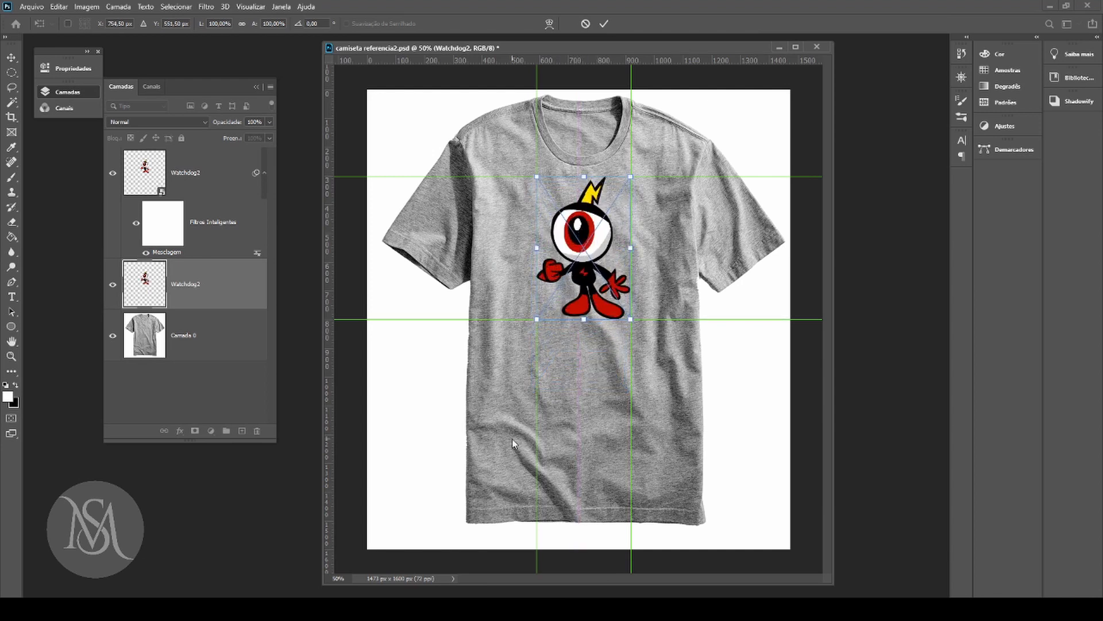
key(Return)
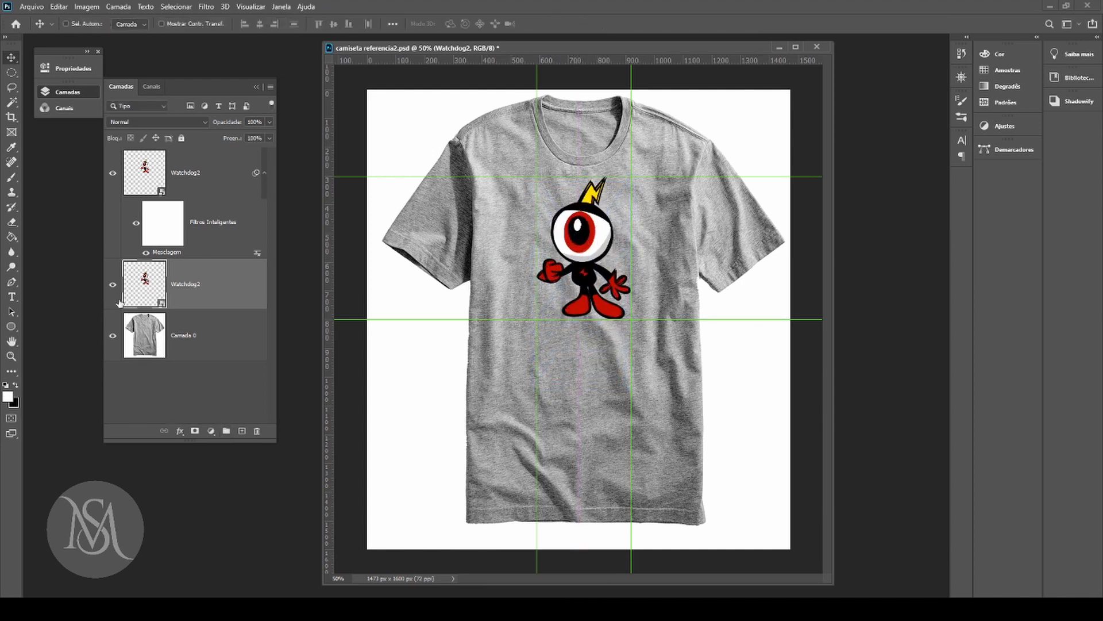
Step: Toggle the distorted Watchdog2 layer's visibility to compare it with the undistorted copy, and hide that copy
click(113, 173)
click(113, 173)
click(114, 174)
click(114, 174)
click(114, 173)
click(114, 174)
click(112, 285)
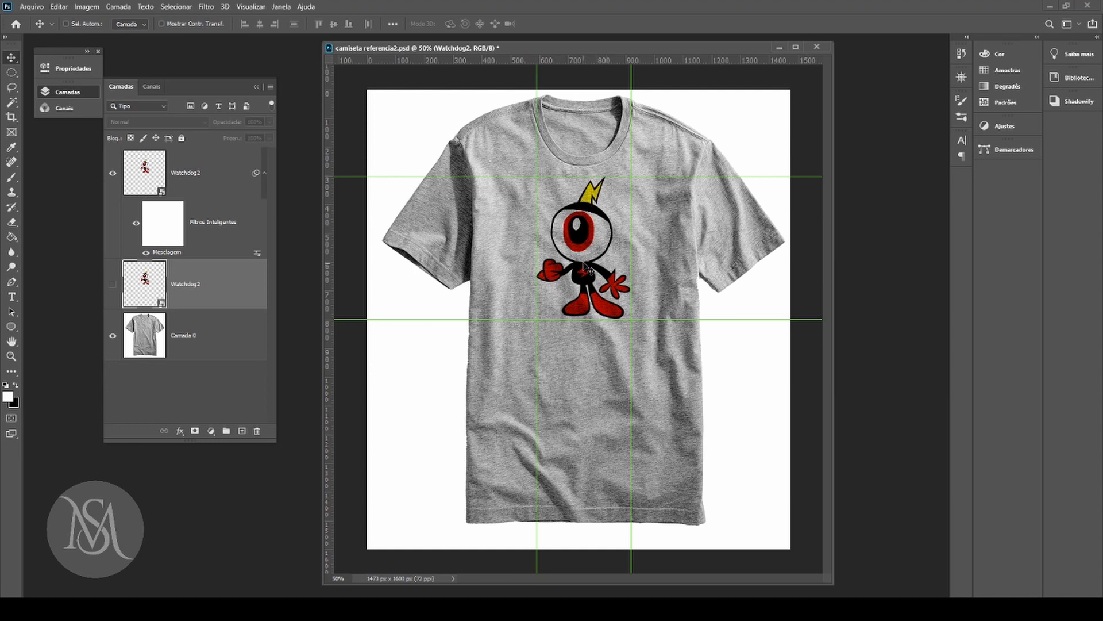
Step: Remove all four guides from the canvas
drag(536, 69, 632, 60)
drag(305, 178, 302, 179)
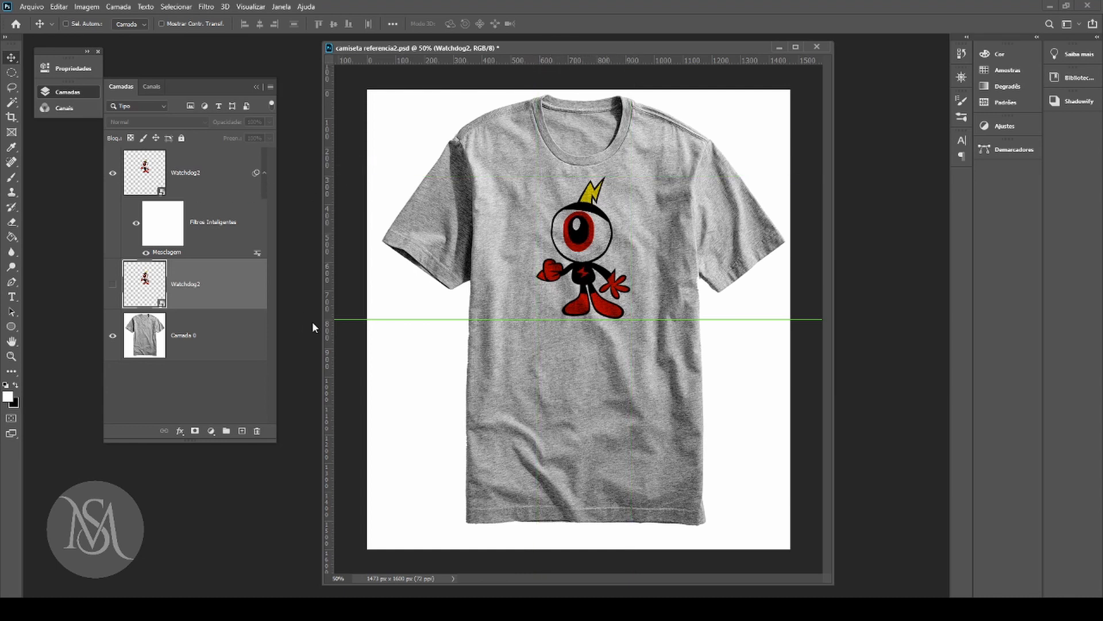
drag(341, 320, 274, 314)
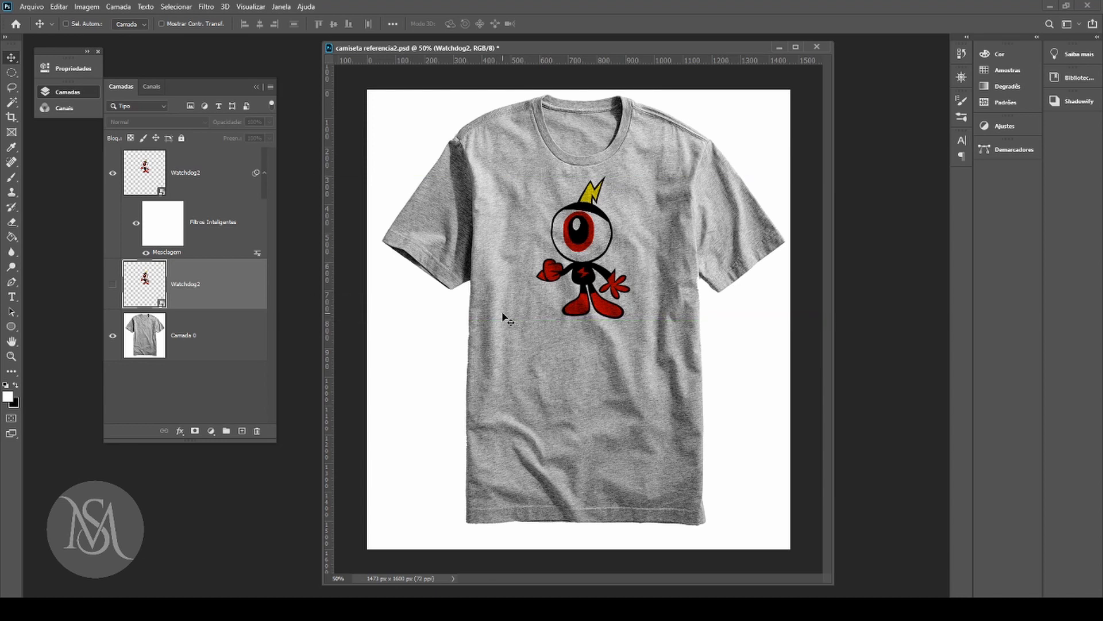
Step: Delete the hidden undistorted Watchdog2 layer
click(196, 183)
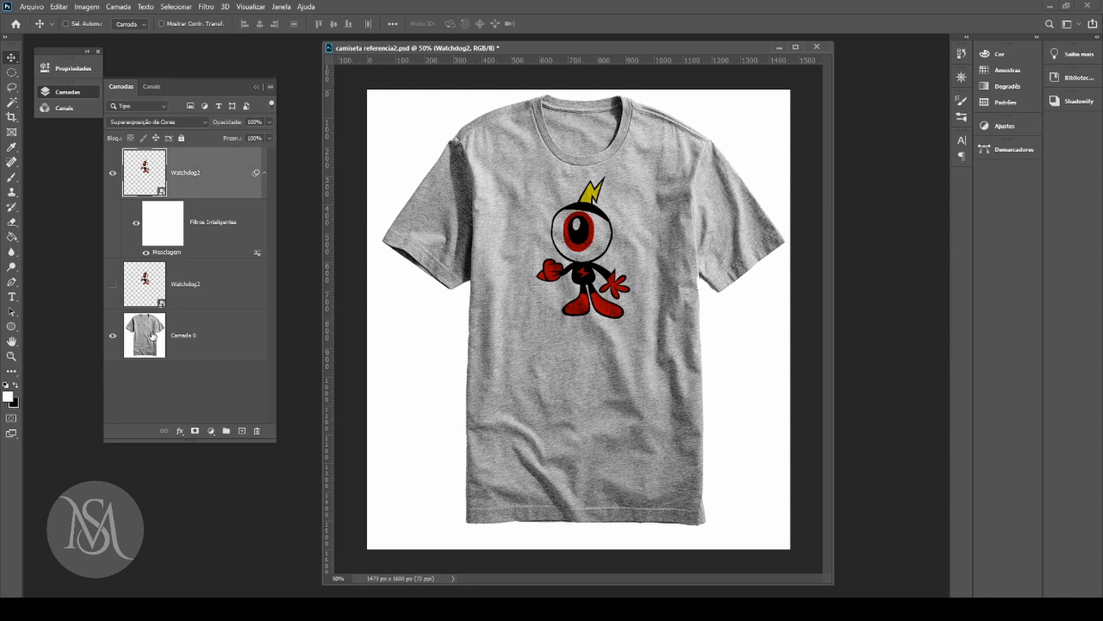
click(209, 293)
key(Delete)
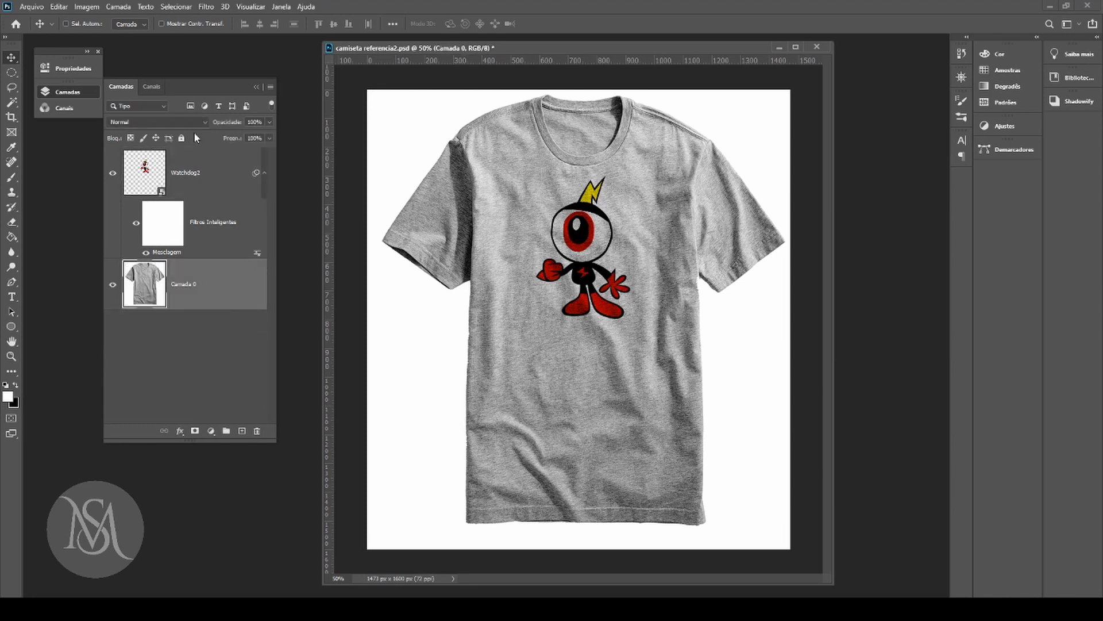
Step: Duplicate the distorted Watchdog2 layer and set the duplicate's blend mode to Clarear
click(218, 173)
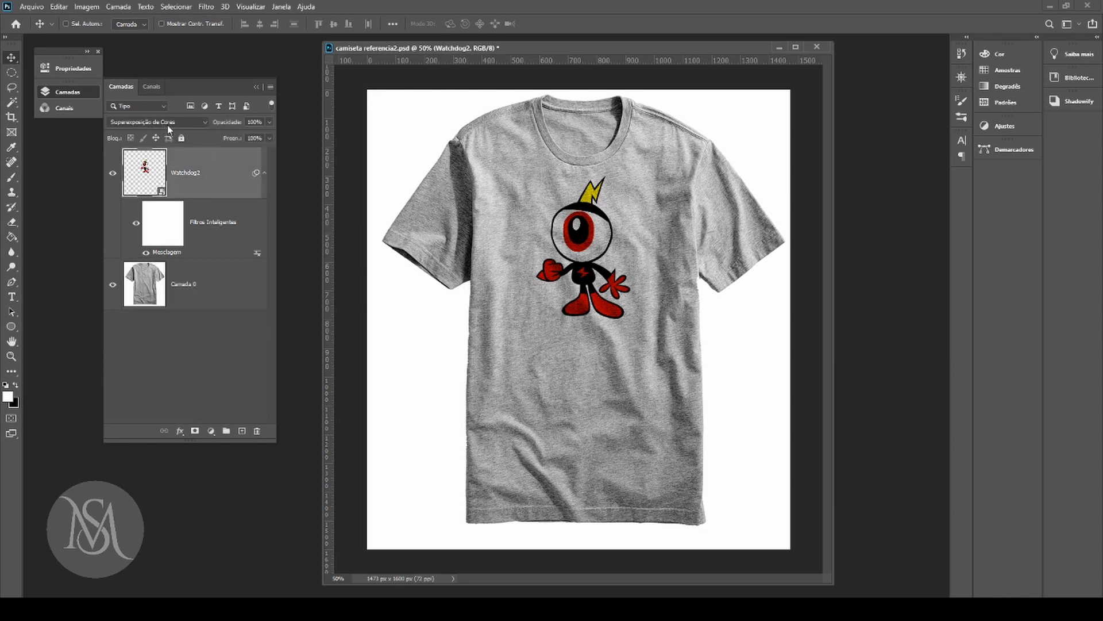
key(ctrl+j)
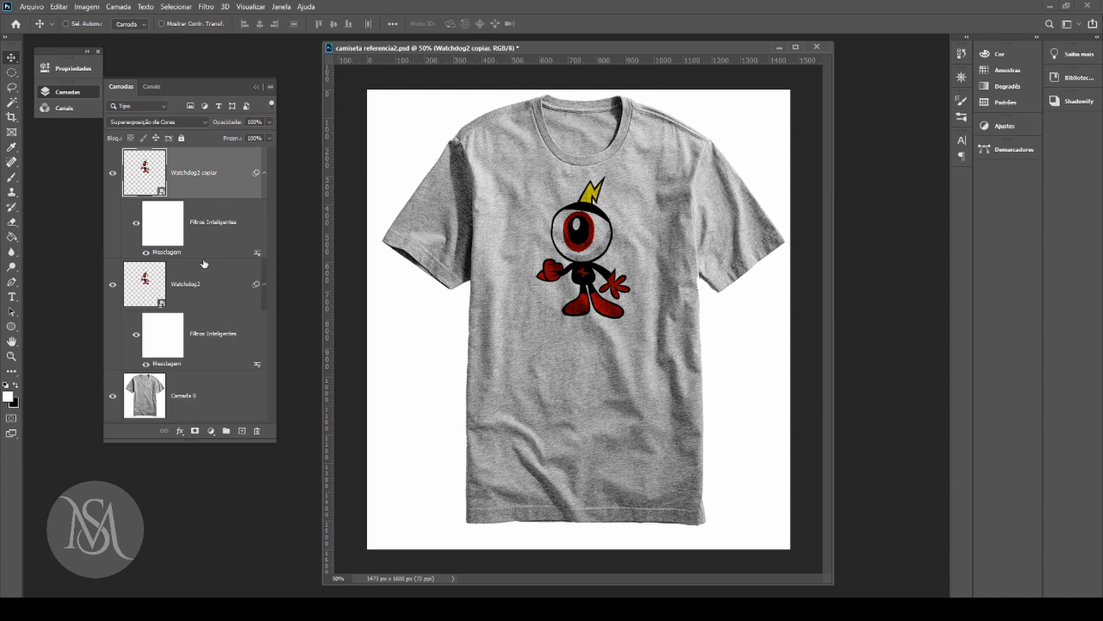
click(143, 123)
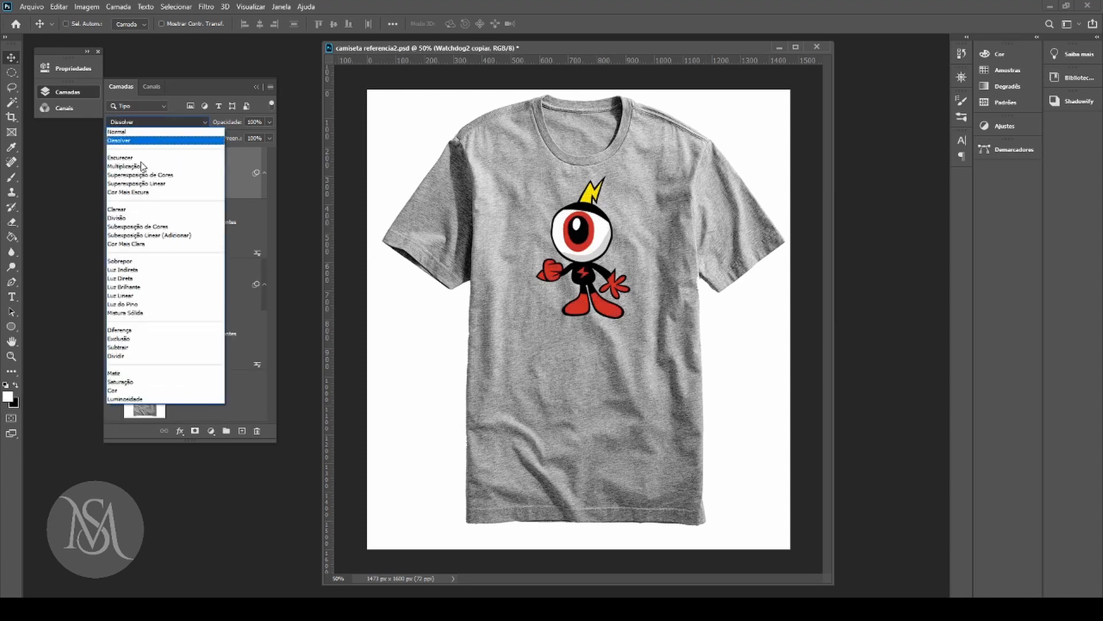
click(142, 214)
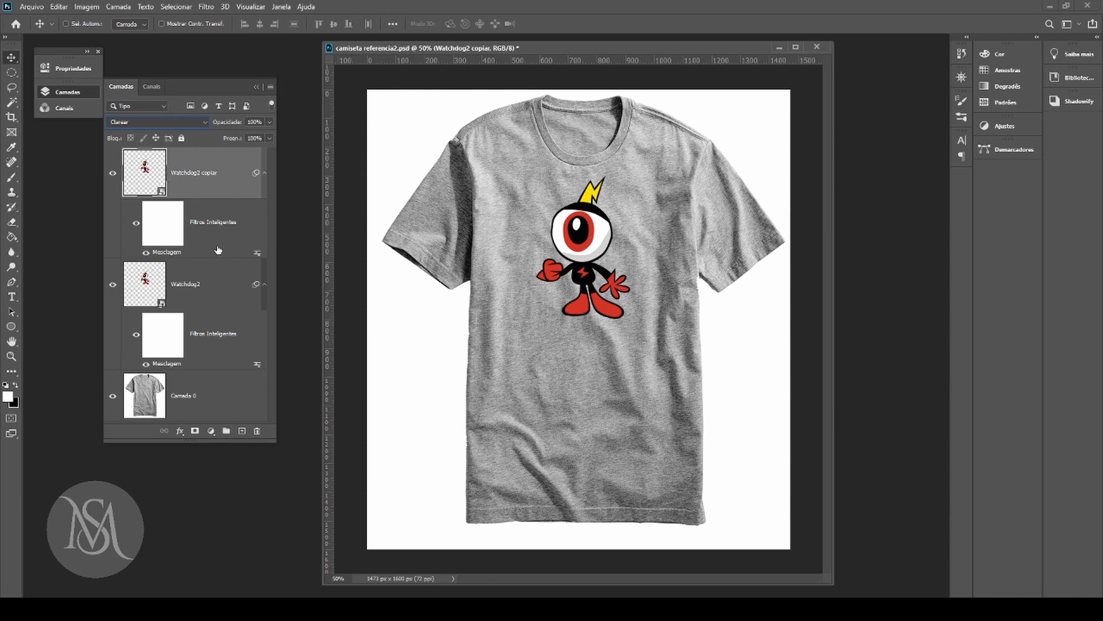
Step: Compare the print with and without the Clarear duplicate and examine the artwork's blending with the fabric up close
click(112, 174)
click(112, 174)
key(ctrl+plus)
key(ctrl+plus)
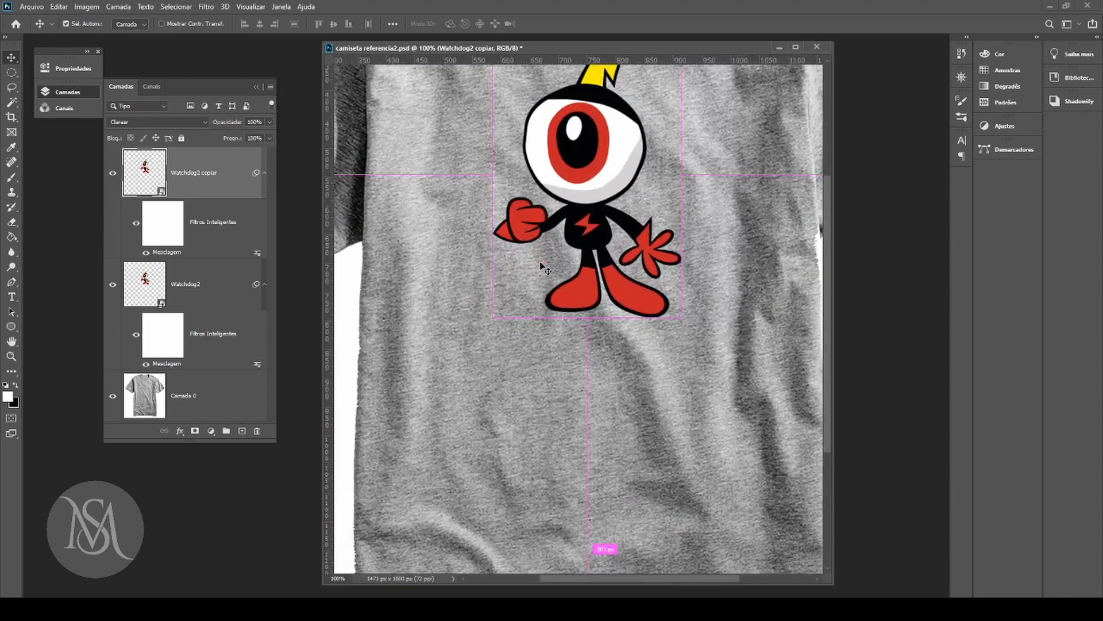
scroll(535, 258, up, 5)
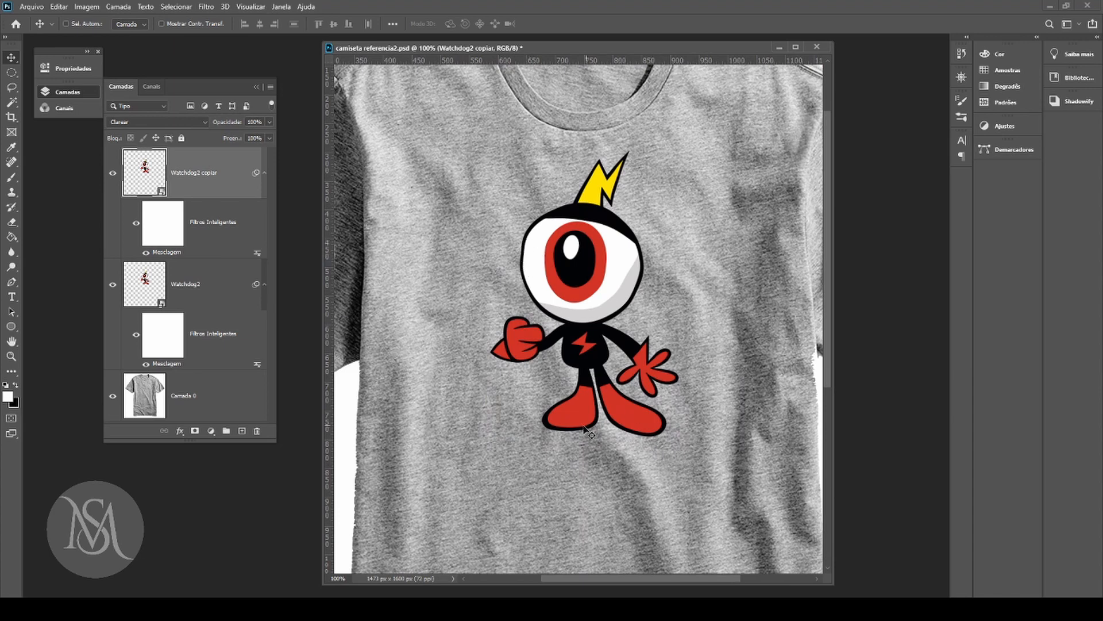
key(ctrl)
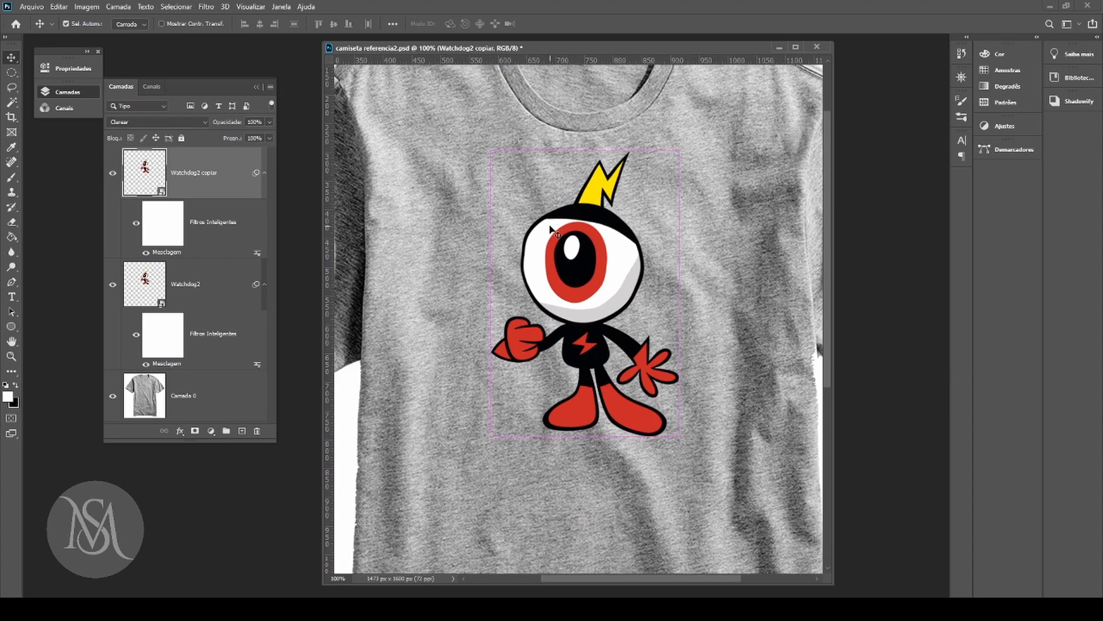
key(ctrl+0)
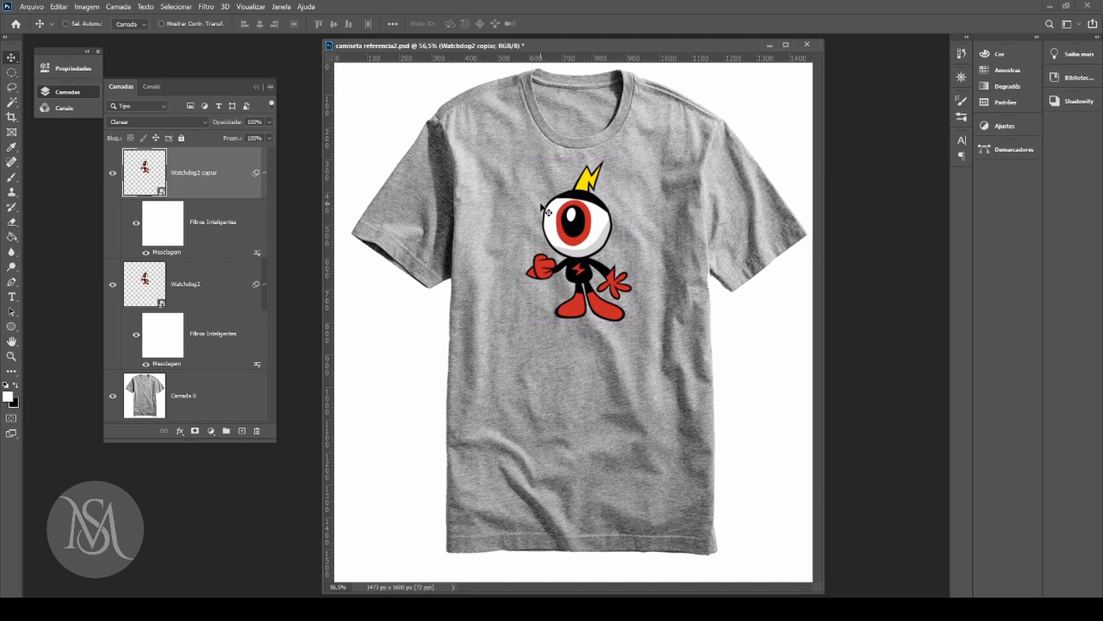
Step: Hide both Watchdog2 layers
click(112, 172)
click(113, 284)
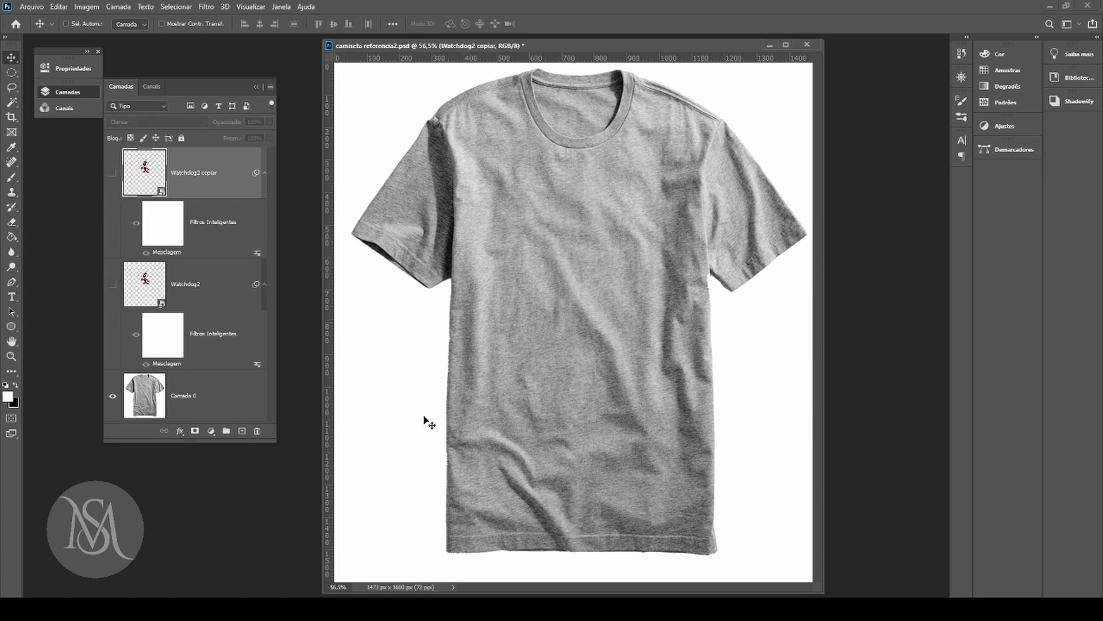
Step: Place the Commodore 64 logo image from the Finotti-Shirt folder into the camiseta referencia2 document
click(398, 608)
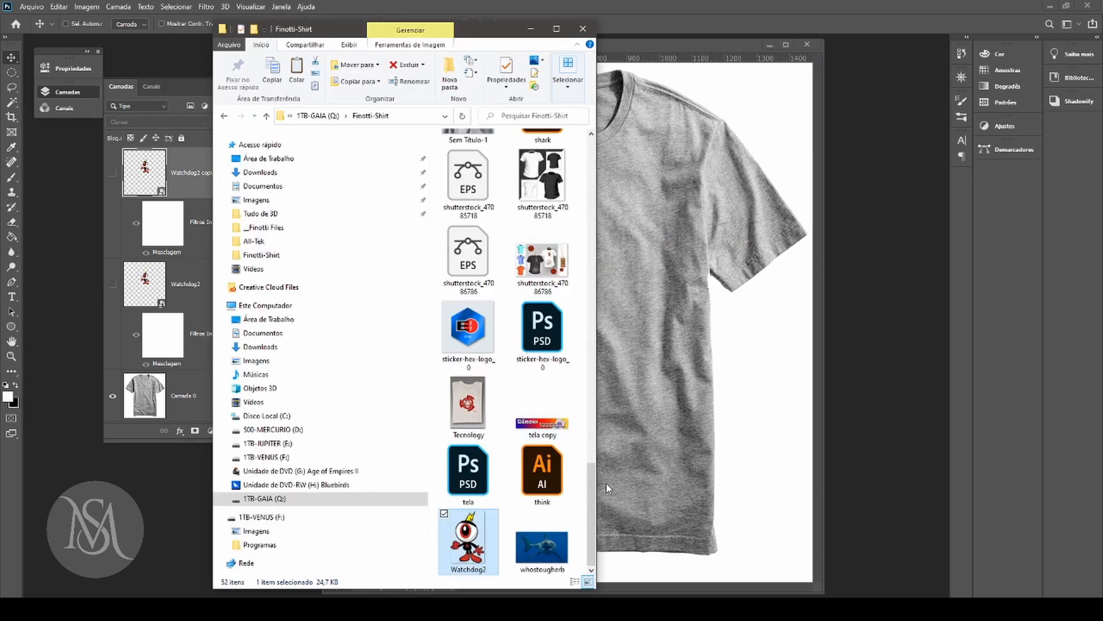
drag(591, 506, 598, 381)
click(499, 384)
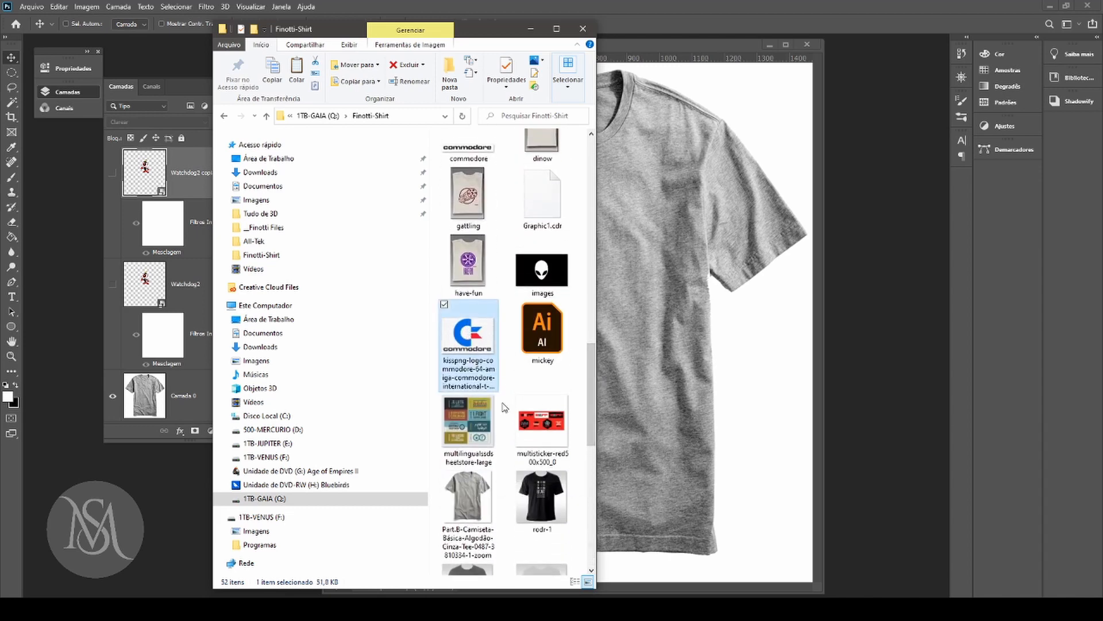
drag(464, 342, 657, 347)
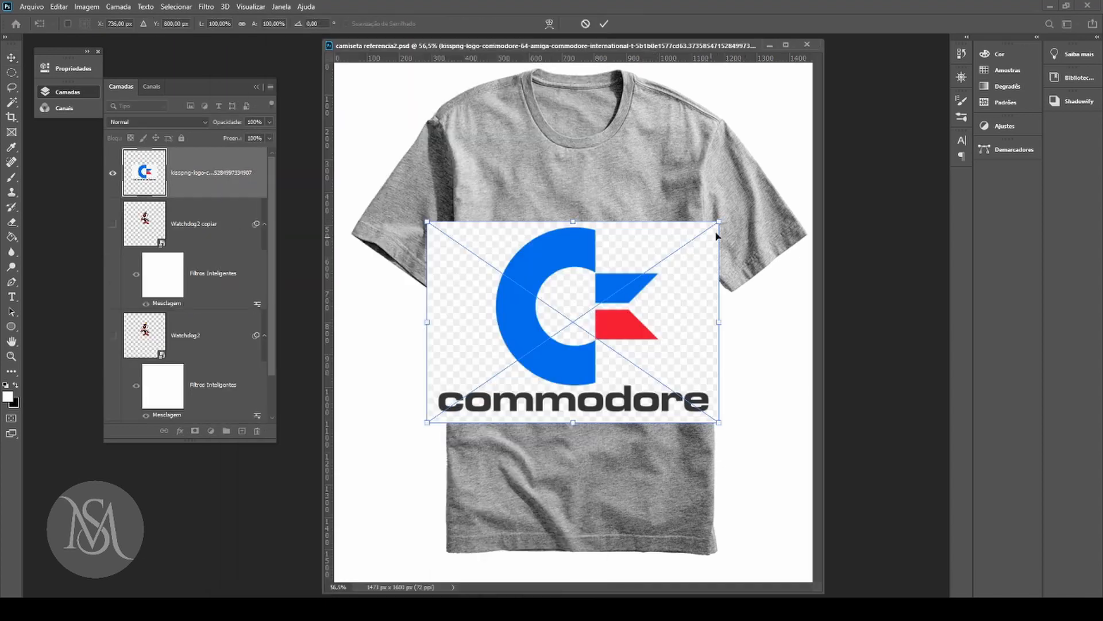
Step: Scale the placed Commodore logo down proportionally and position it centred on the shirt's chest
drag(722, 220, 679, 259)
drag(568, 302, 568, 219)
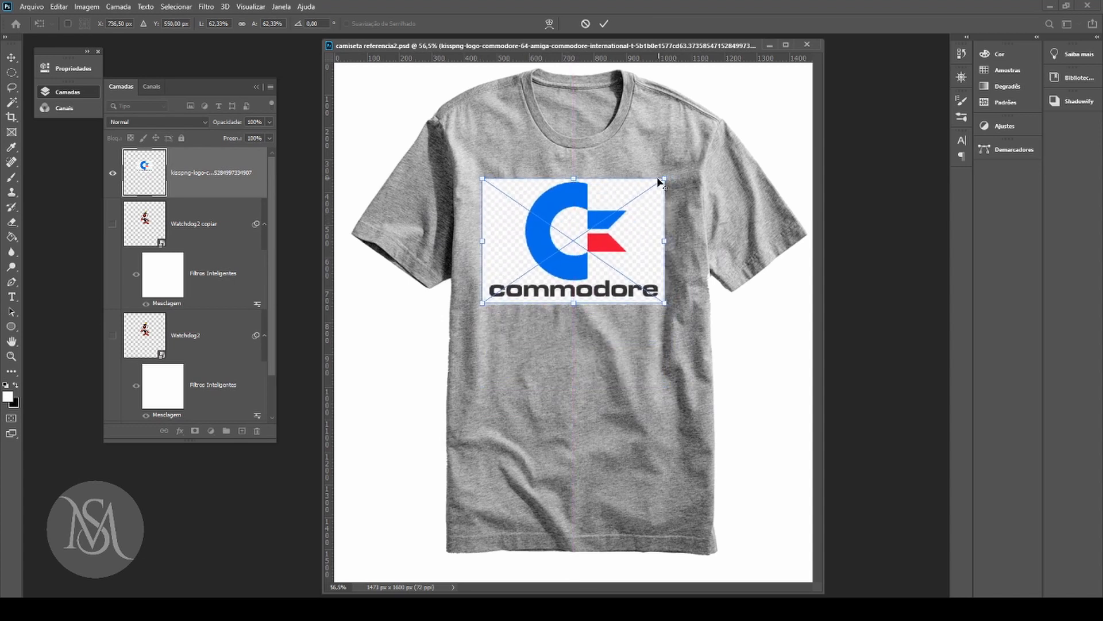
drag(665, 178, 641, 197)
key(Return)
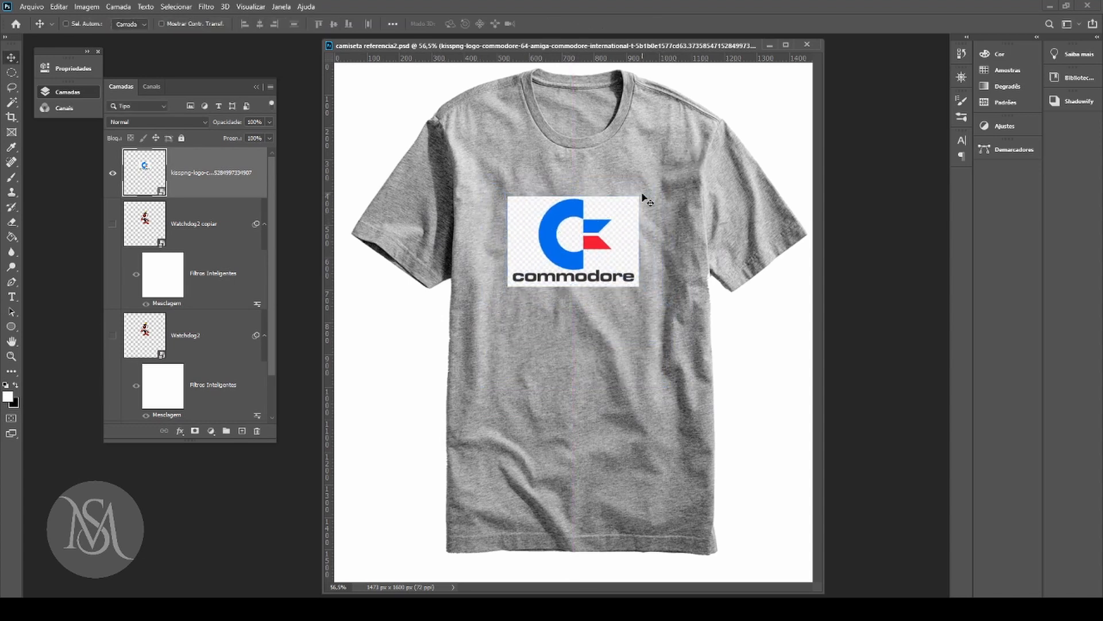
drag(598, 248, 585, 224)
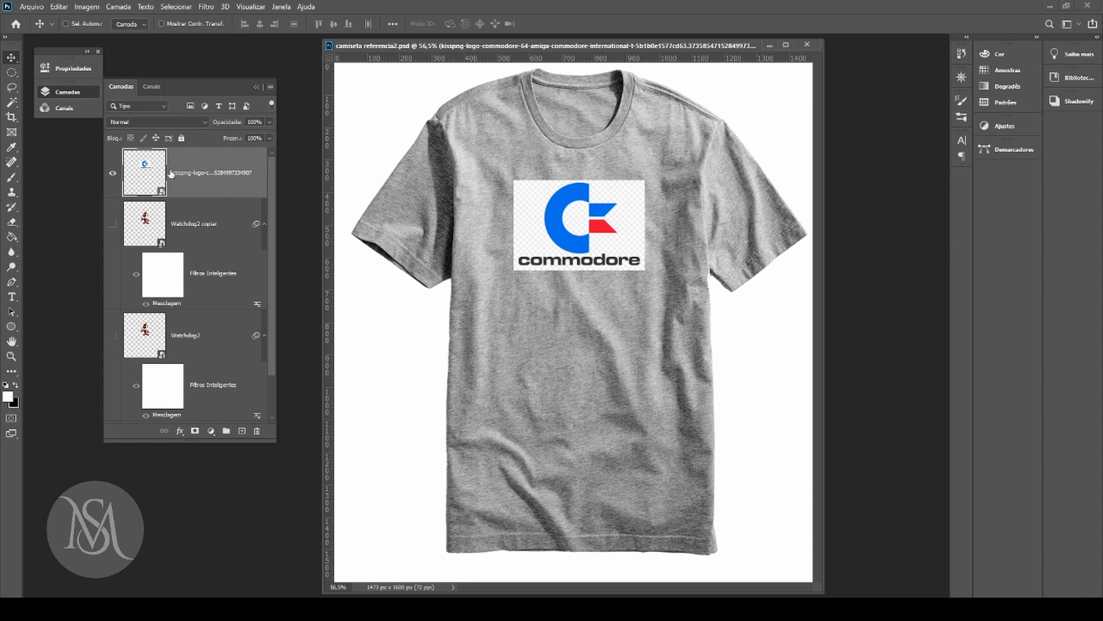
click(206, 8)
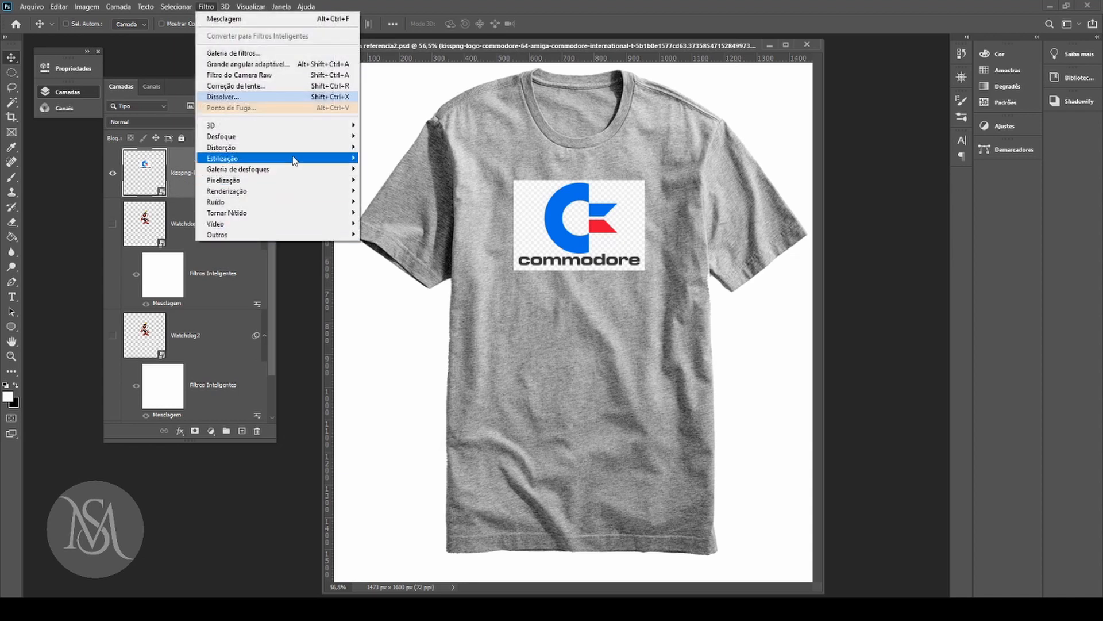
mouse_move(302, 151)
click(421, 181)
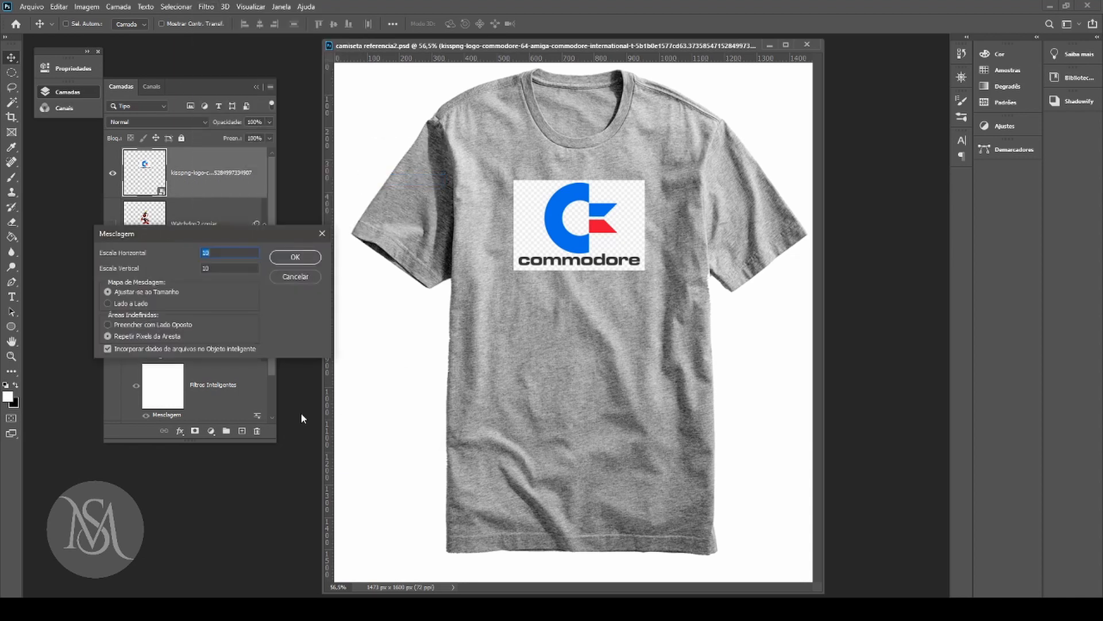
click(305, 261)
click(262, 104)
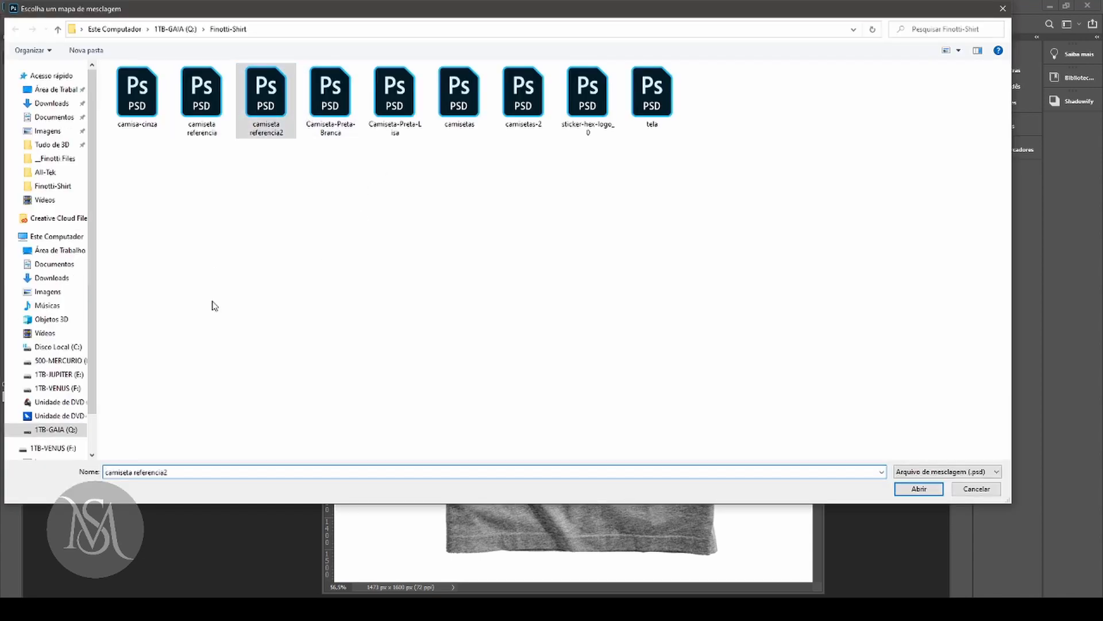
click(918, 489)
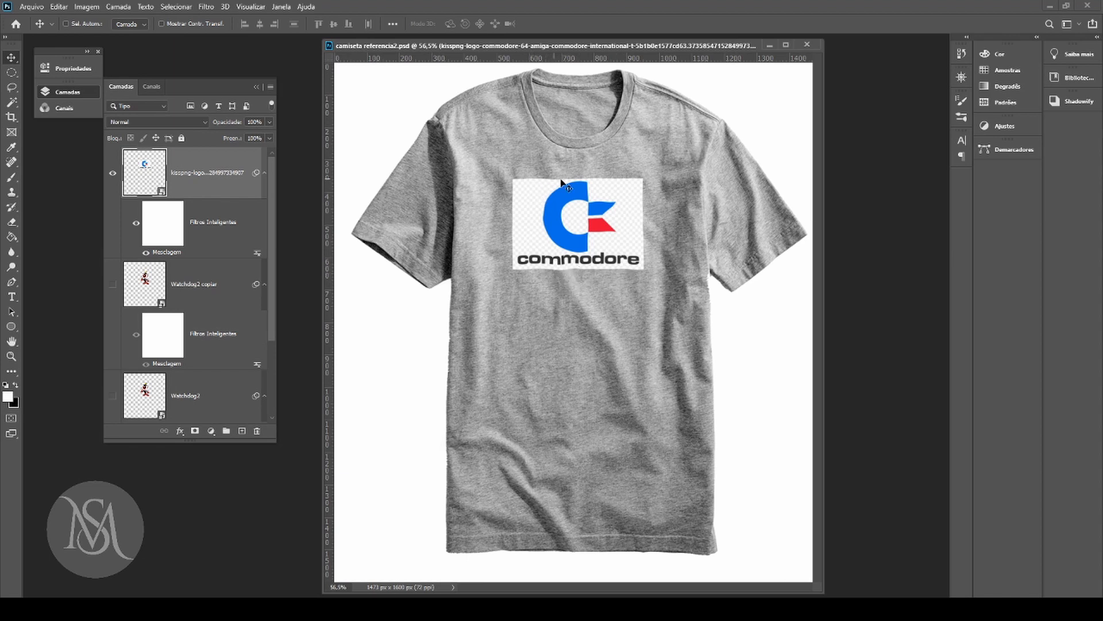
key(ctrl+z)
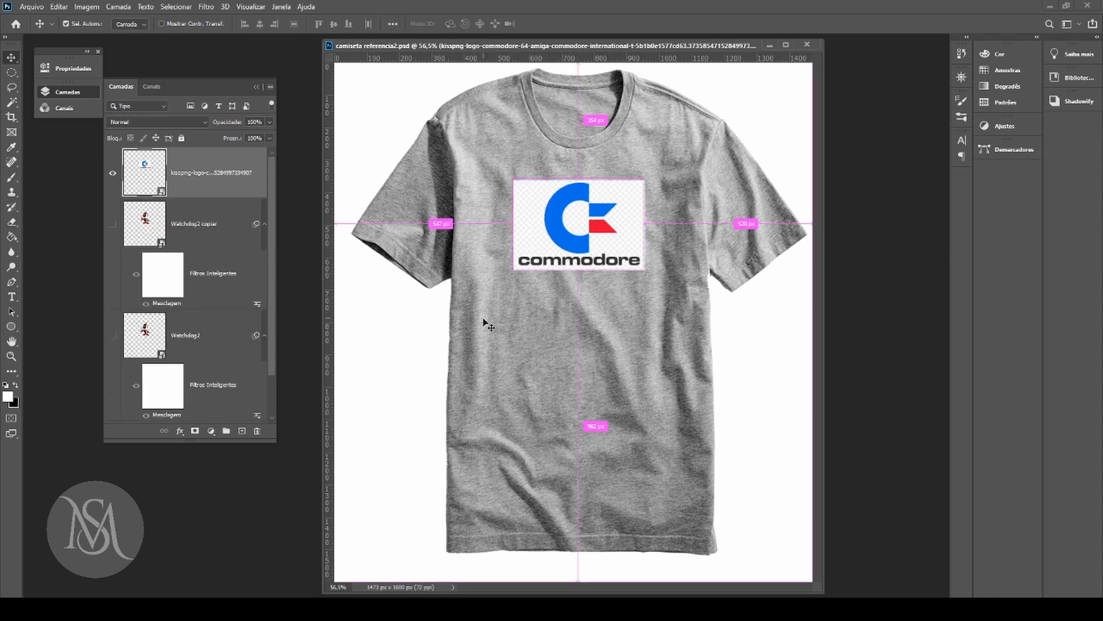
Step: Displace a duplicate of the Commodore logo layer with the camiseta referencia2 map at scale 10, hiding the original layer
drag(489, 316, 490, 316)
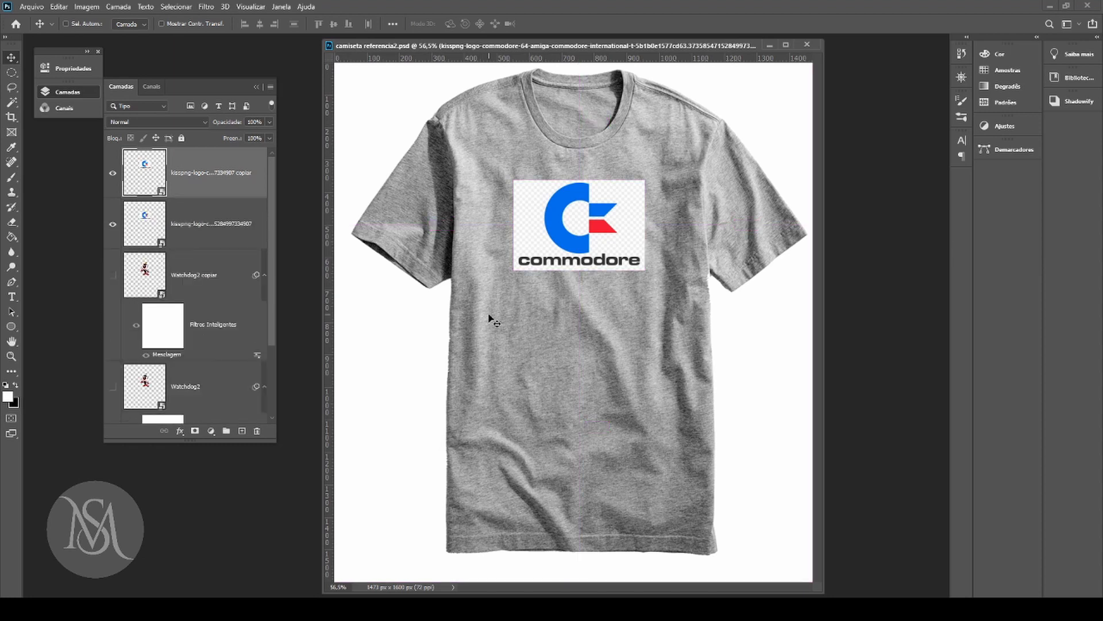
click(112, 224)
click(205, 7)
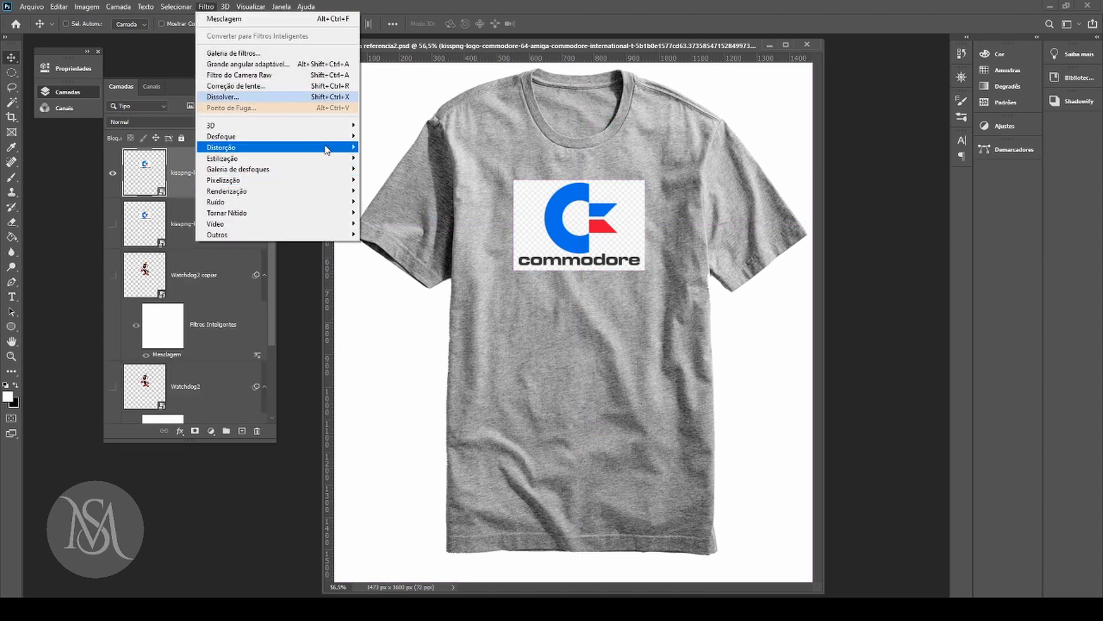
mouse_move(332, 143)
click(388, 180)
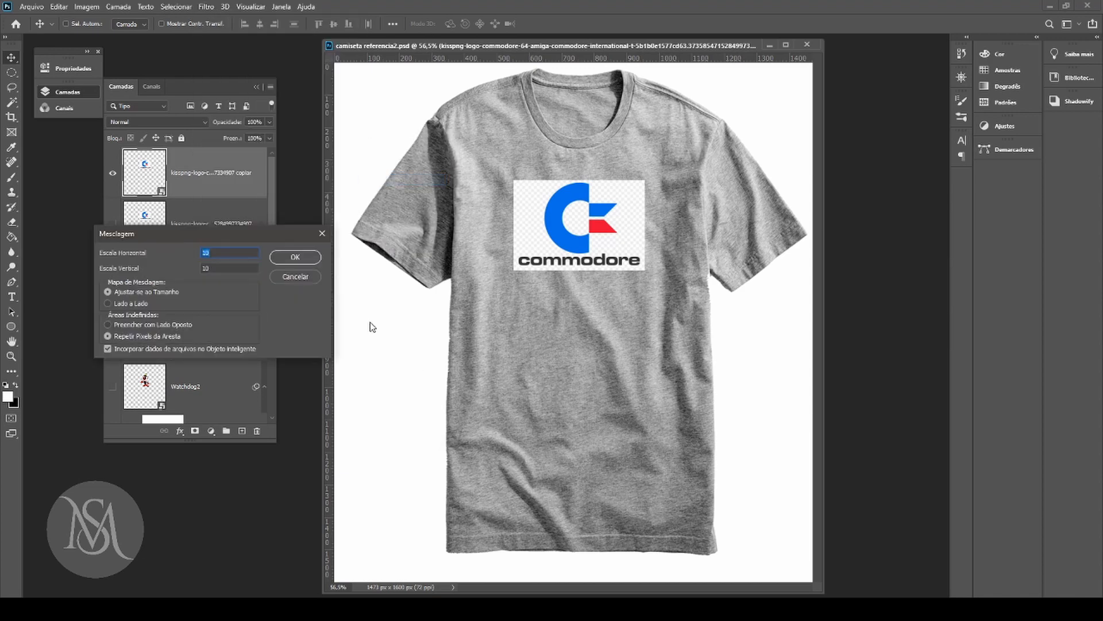
click(287, 259)
click(282, 103)
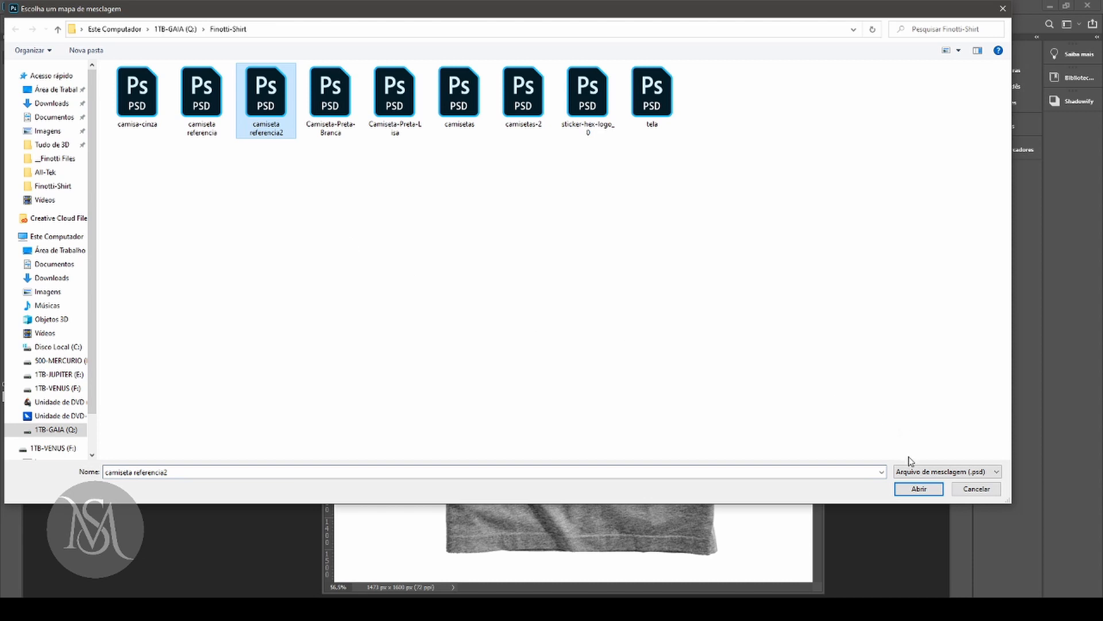
click(920, 490)
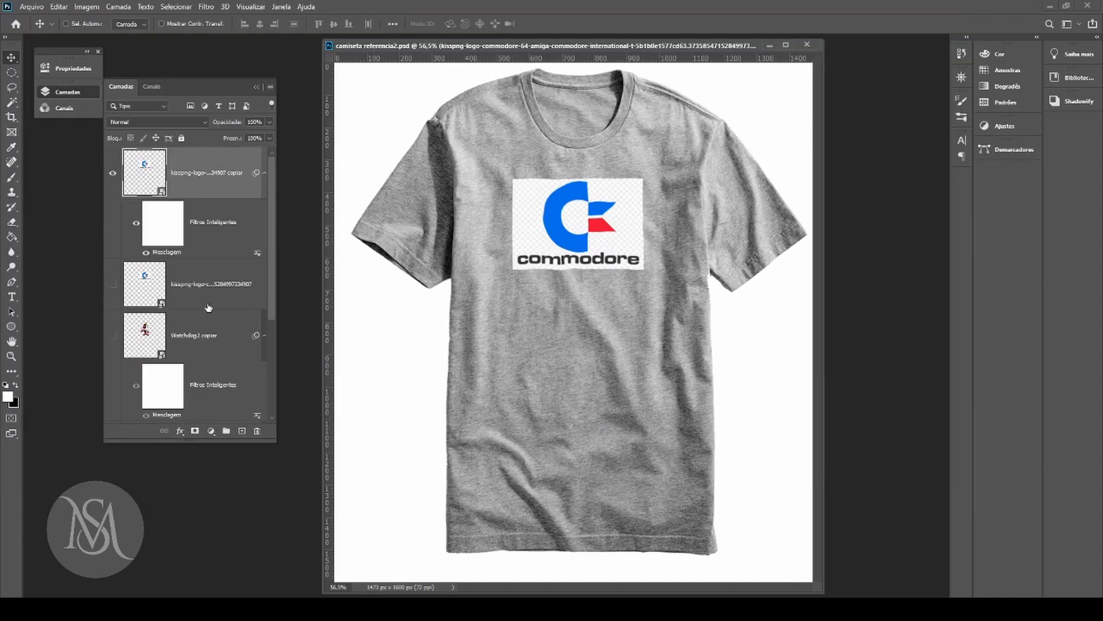
Step: Compare the displaced Commodore logo with the original layer and examine its distorted lower edge up close
click(113, 286)
click(113, 287)
click(113, 287)
click(113, 287)
click(11, 357)
drag(563, 268, 471, 284)
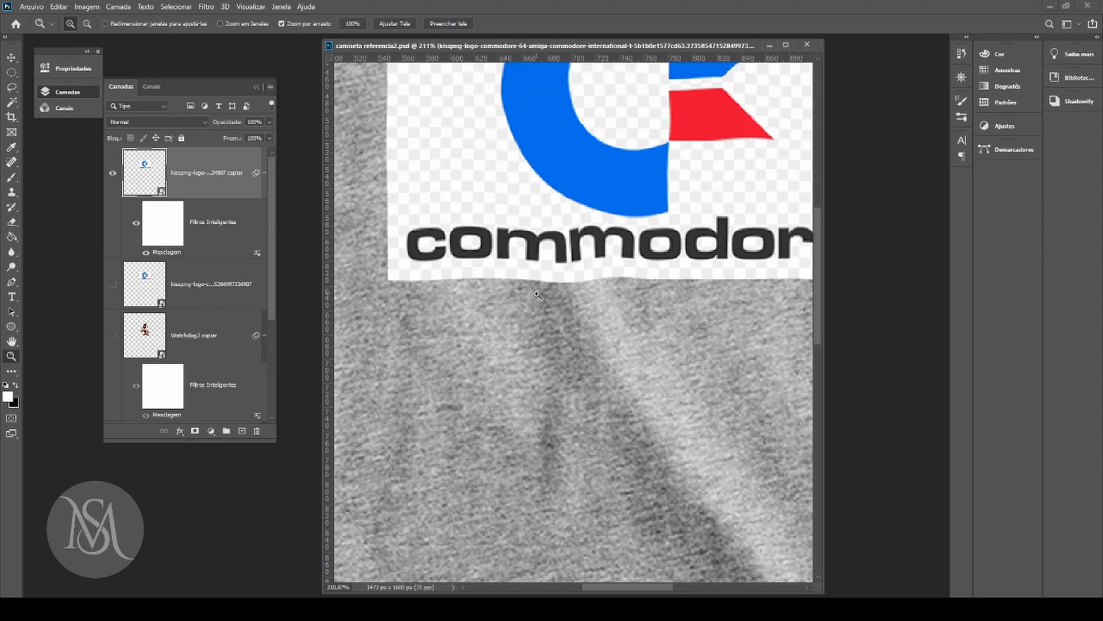
key(ctrl+0)
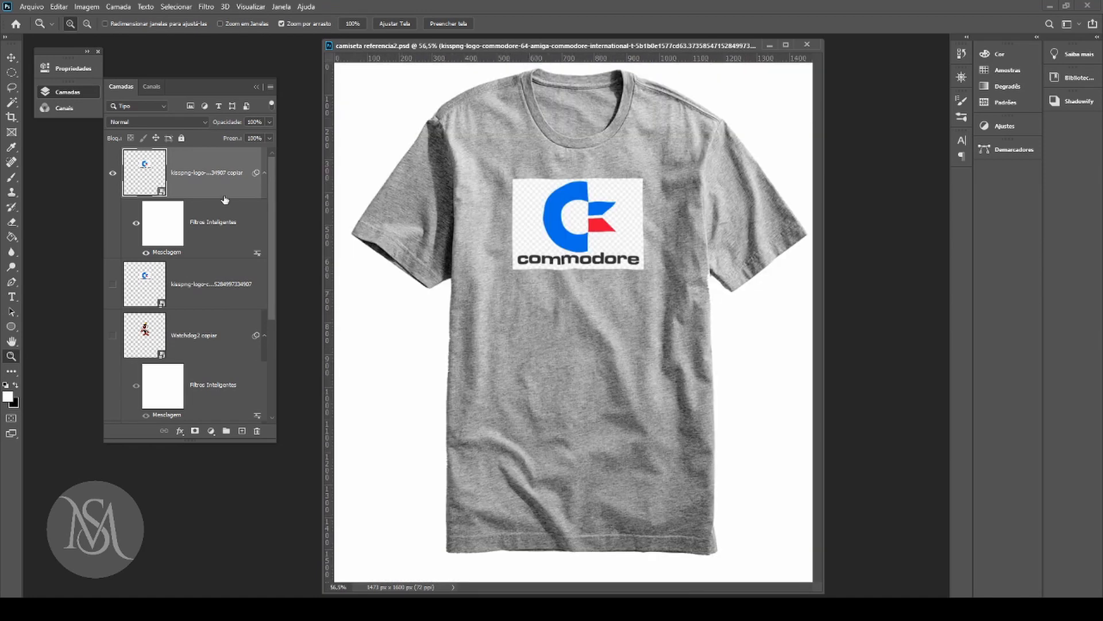
Step: Set the displaced Commodore logo's blend mode to Superexposição de Cores, then duplicate it with blend mode Clarear at 100% opacity
click(196, 121)
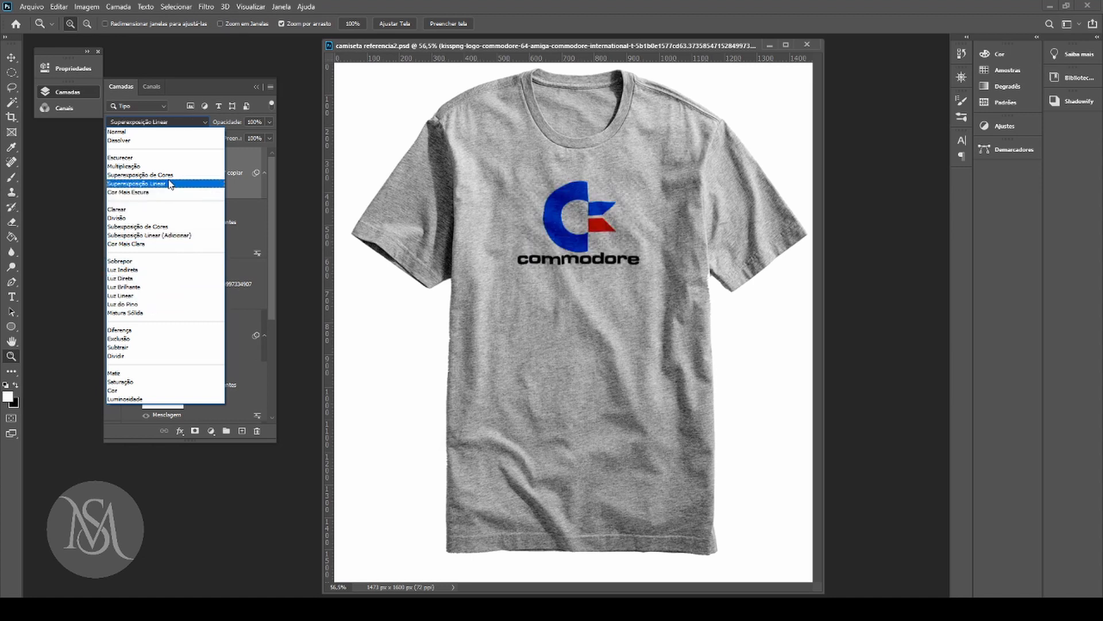
click(167, 174)
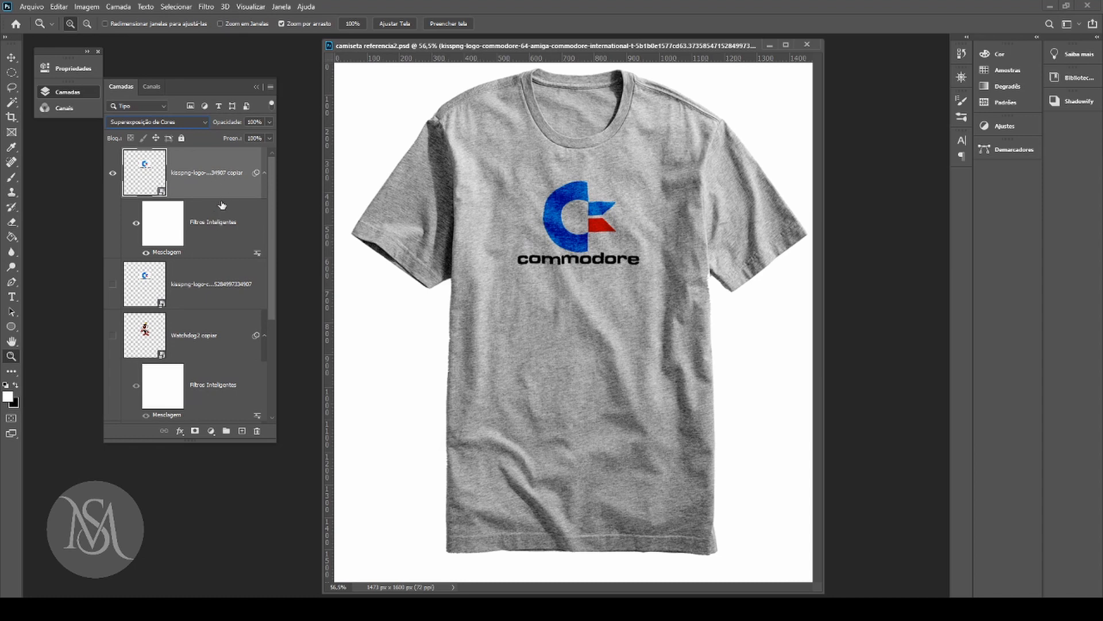
key(ctrl+j)
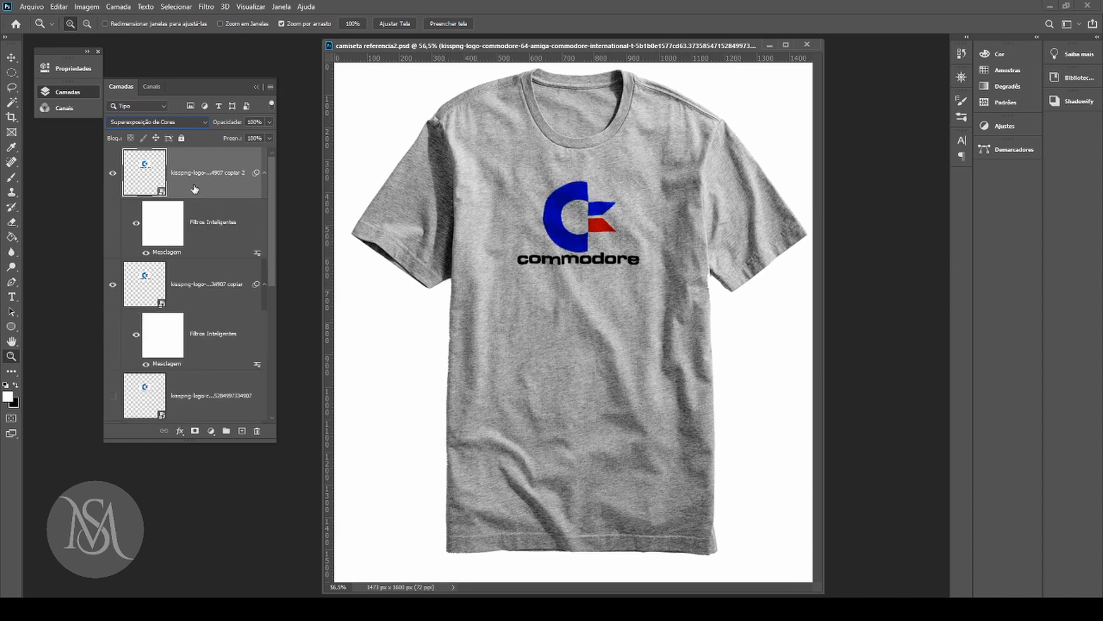
click(151, 126)
click(153, 216)
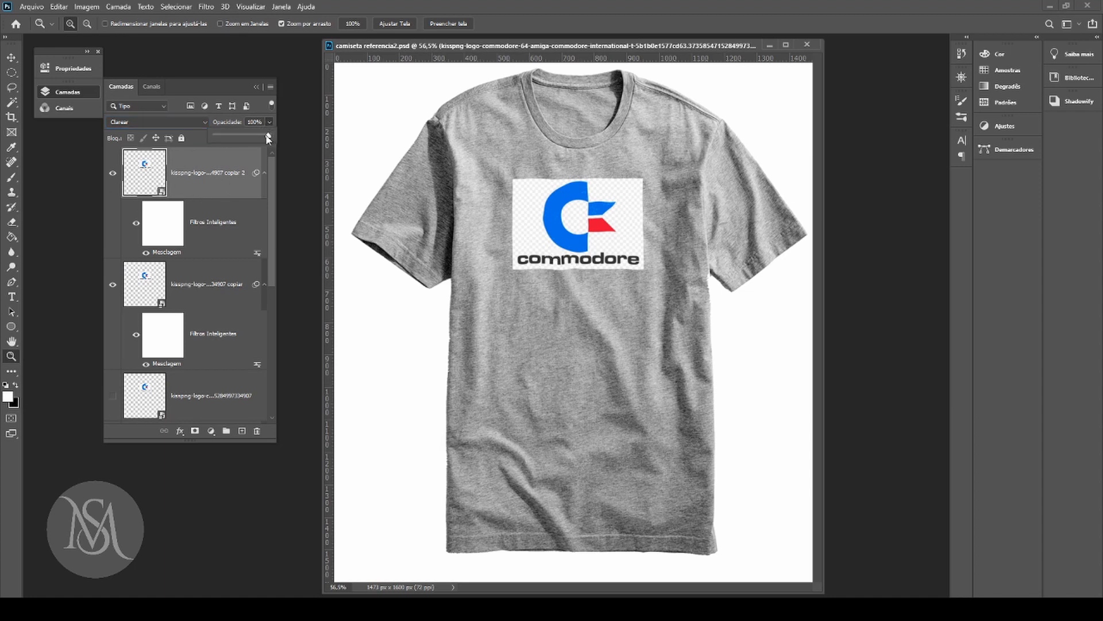
drag(268, 137, 301, 146)
Step: Select both displaced Commodore logo layers and shift them together slightly on the shirt's chest
click(216, 295)
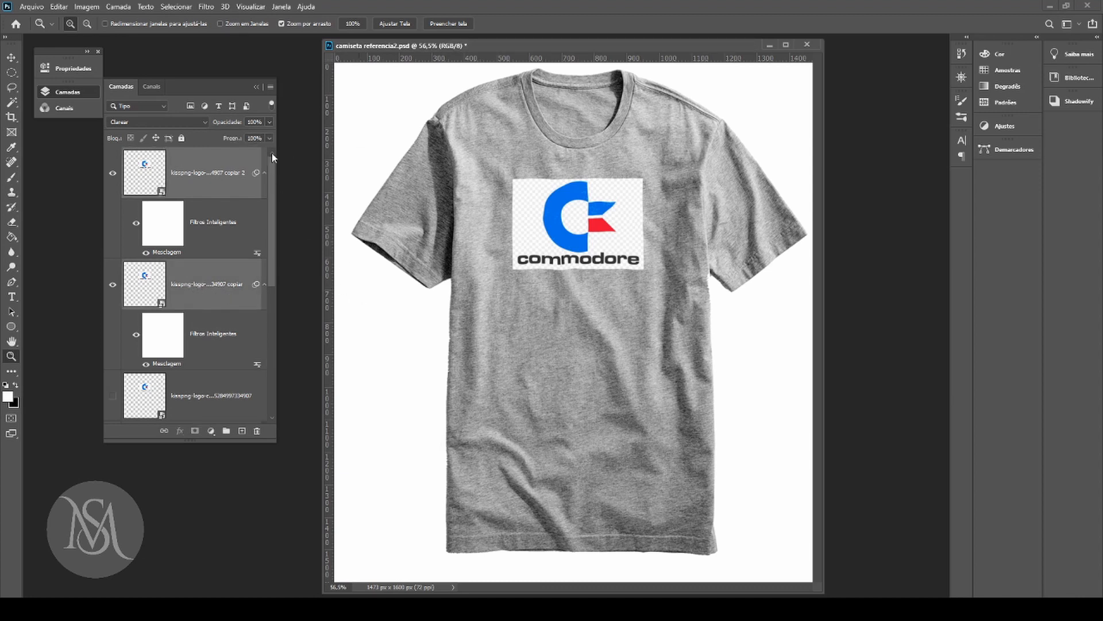
click(11, 58)
drag(572, 257, 573, 209)
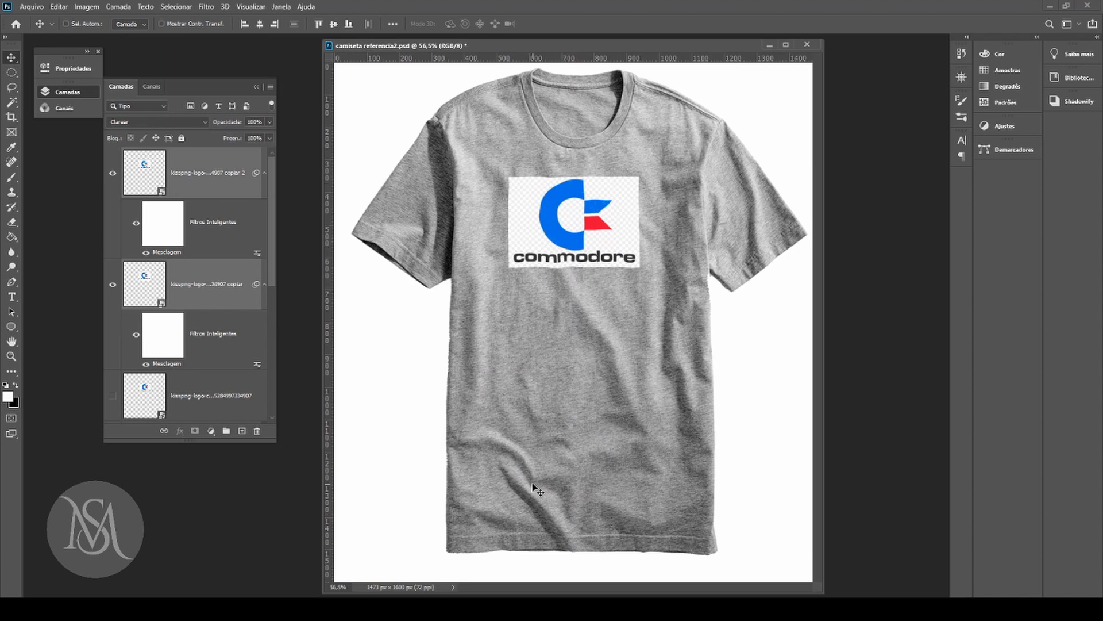
Step: Delete both displaced Commodore logo copies
click(198, 171)
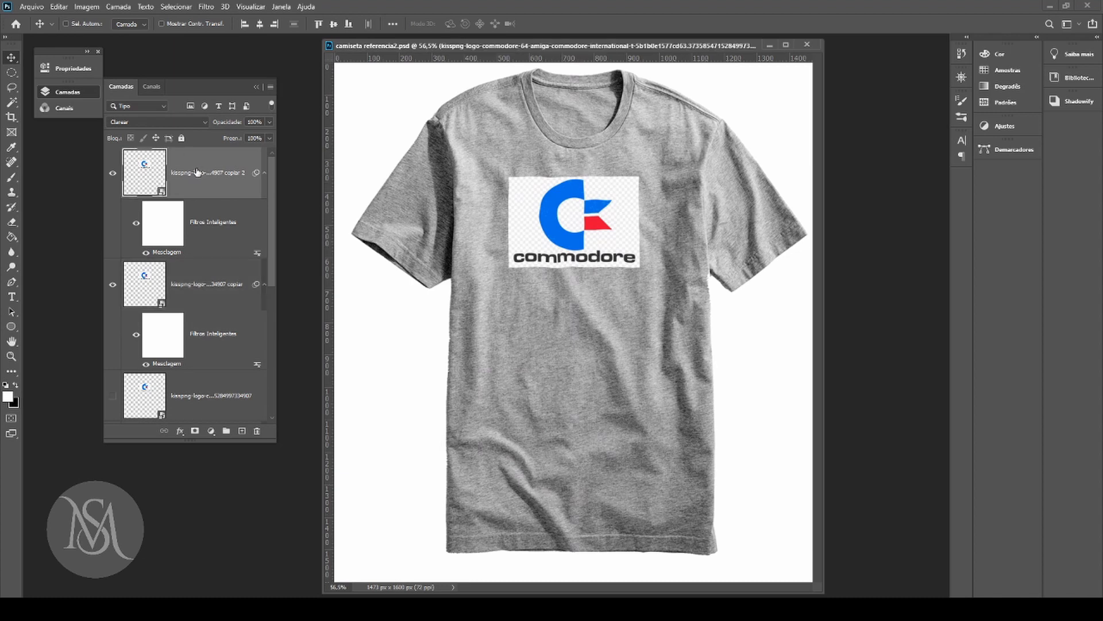
key(Delete)
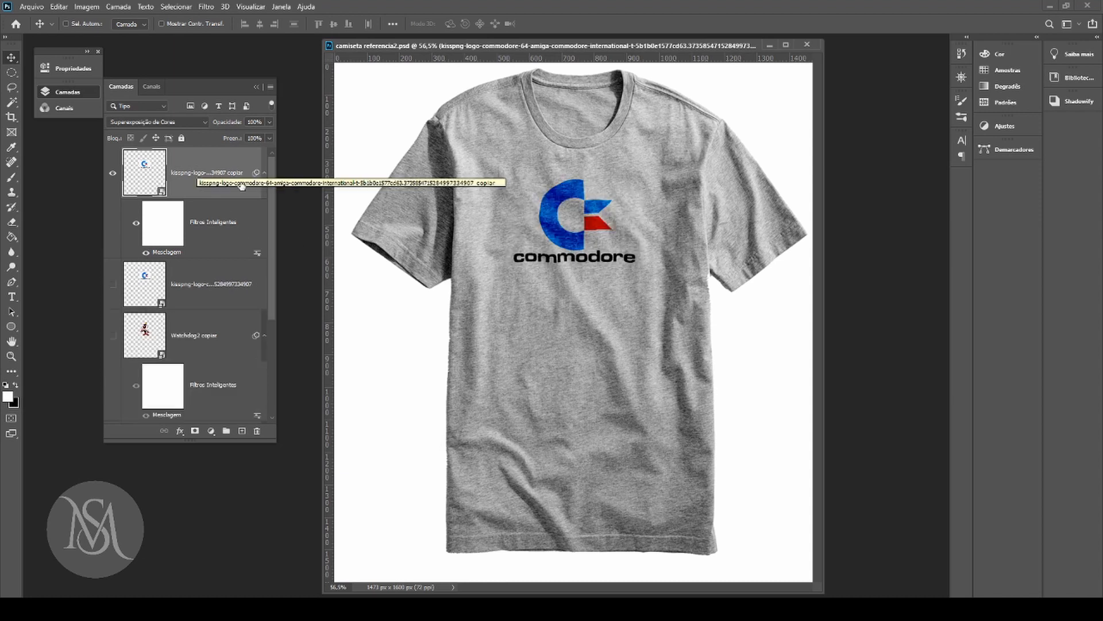
key(Delete)
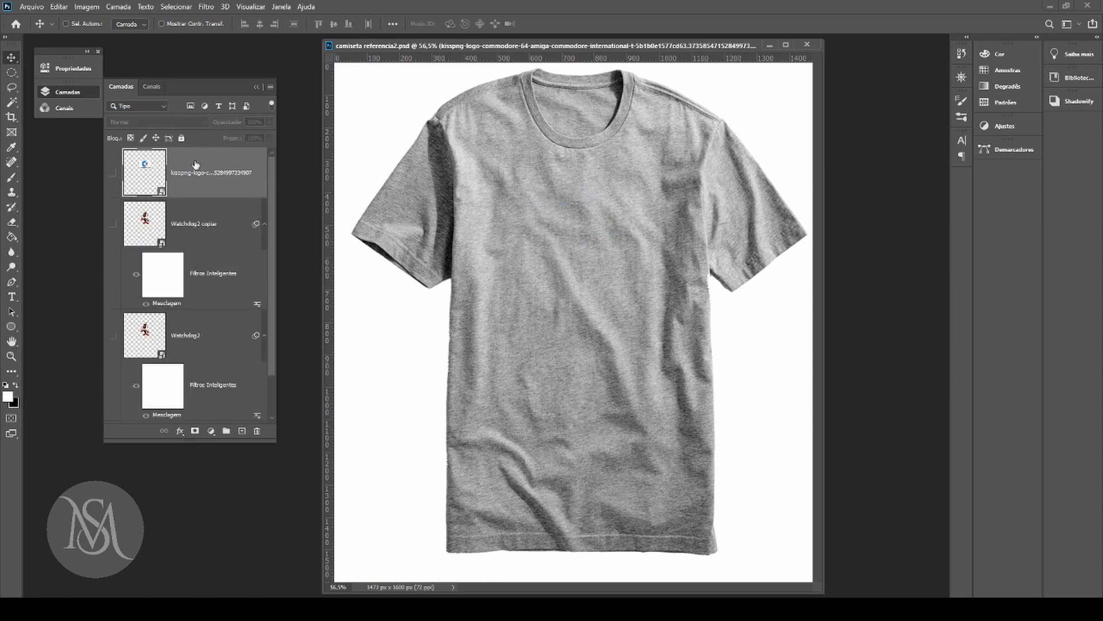
Step: Move the original Commodore logo to the wrinkled area near the shirt's lower hem and scale it down
drag(584, 228, 557, 464)
key(ctrl+t)
drag(619, 415, 589, 440)
key(Return)
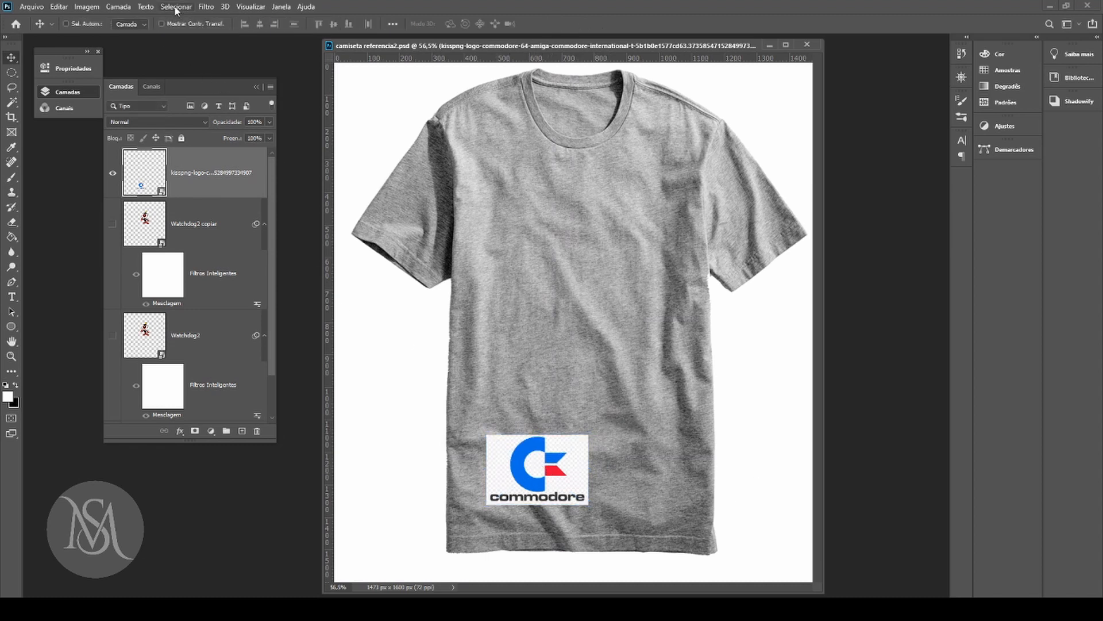
Step: Displace the Commodore logo near the hem at horizontal and vertical scale 10, using camiseta referencia2 as the map
click(205, 6)
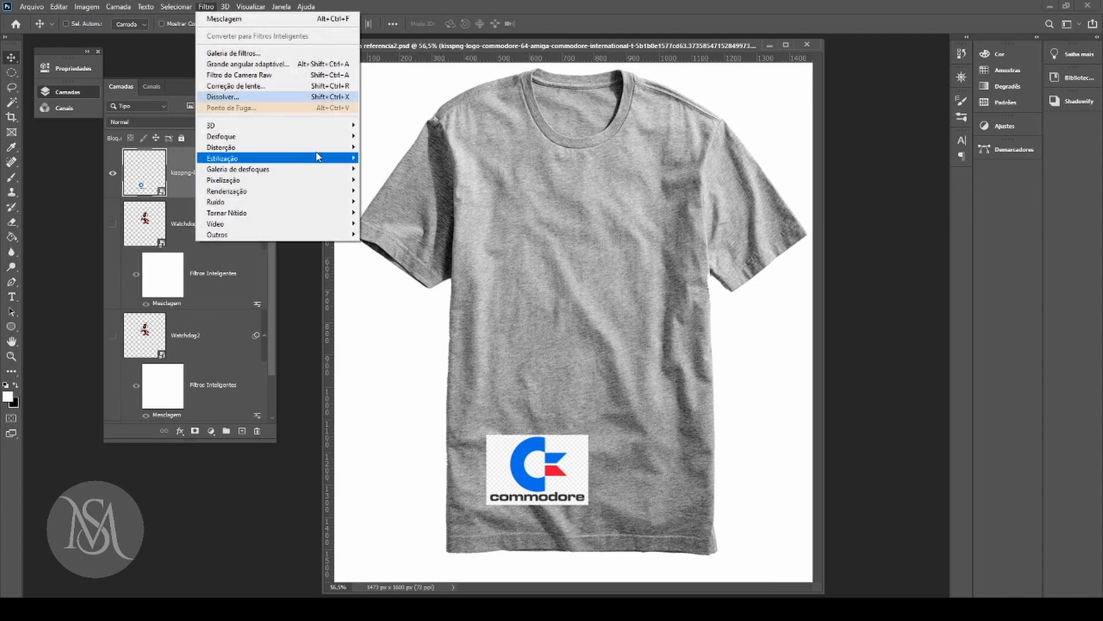
mouse_move(323, 150)
click(402, 183)
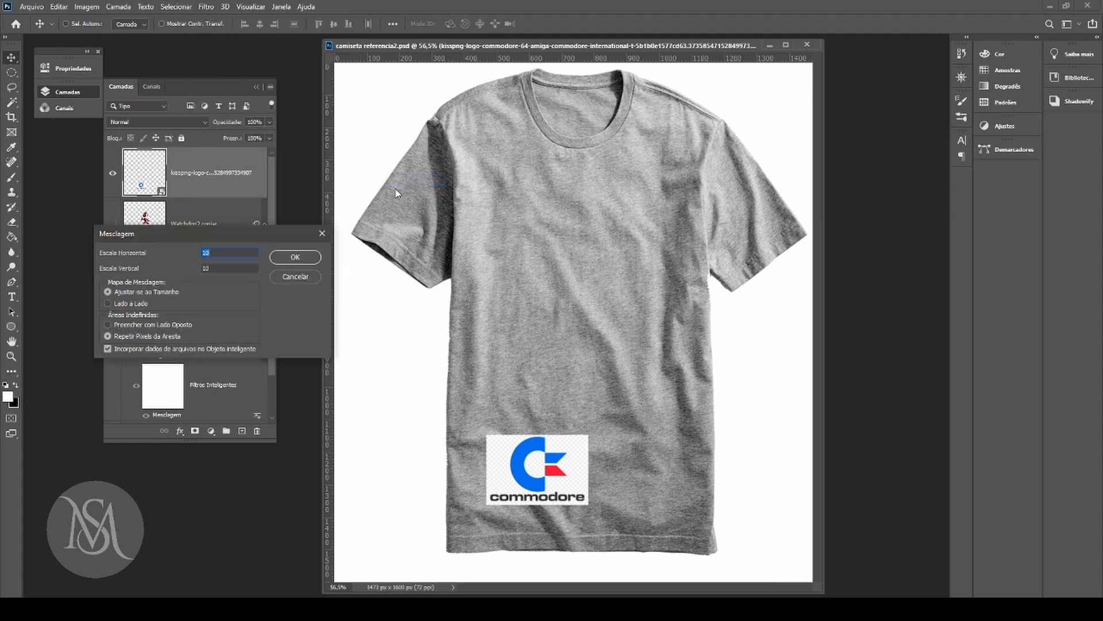
click(307, 258)
click(266, 101)
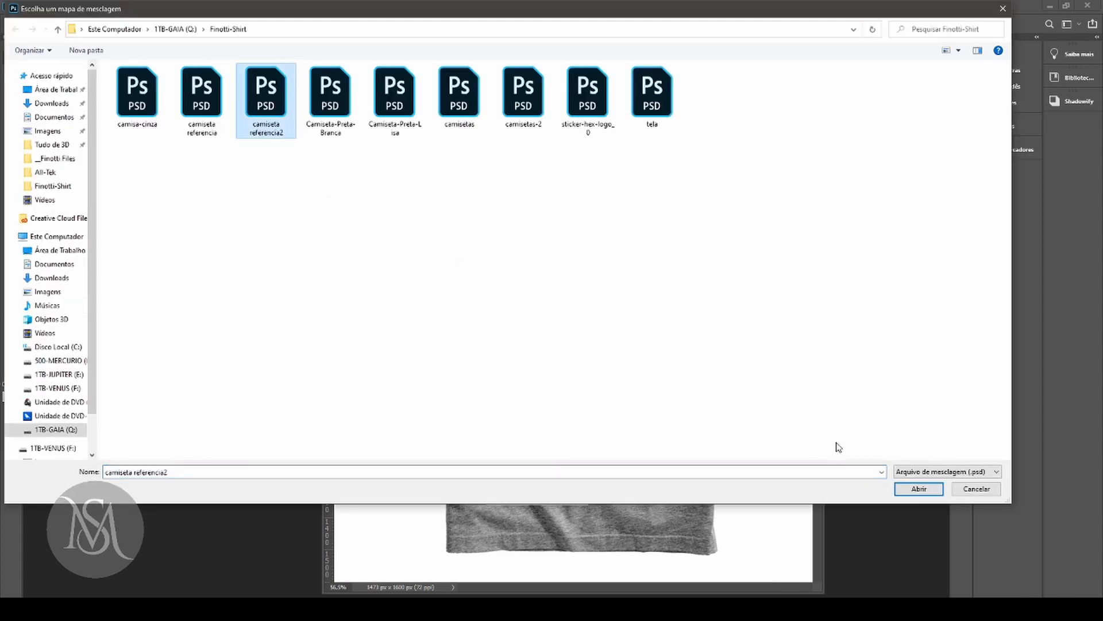
click(906, 489)
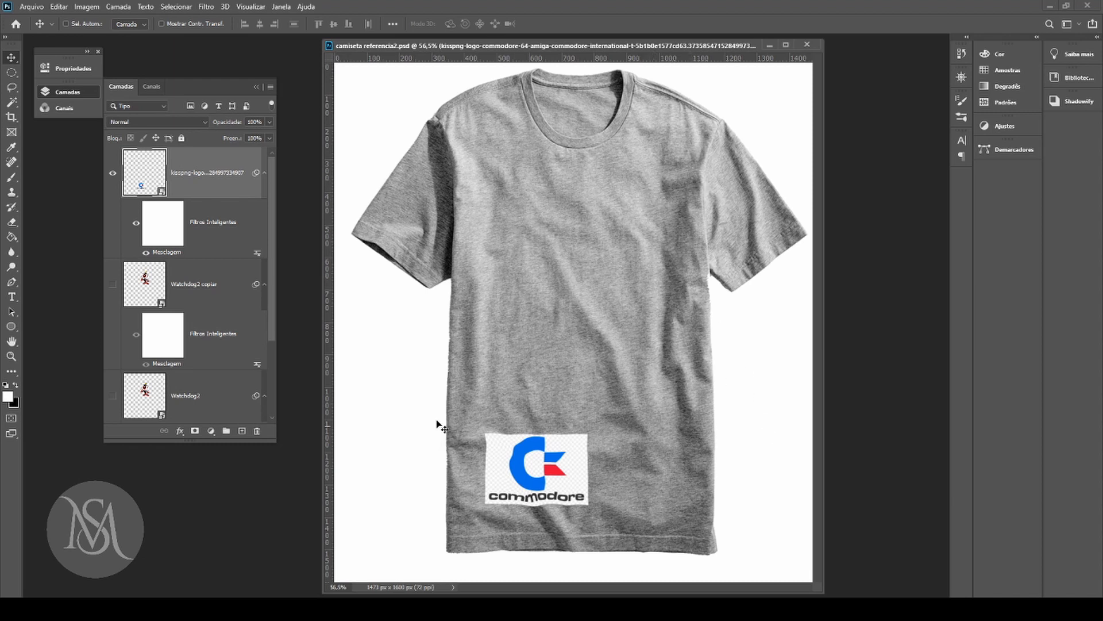
drag(529, 468, 512, 451)
key(ctrl+z)
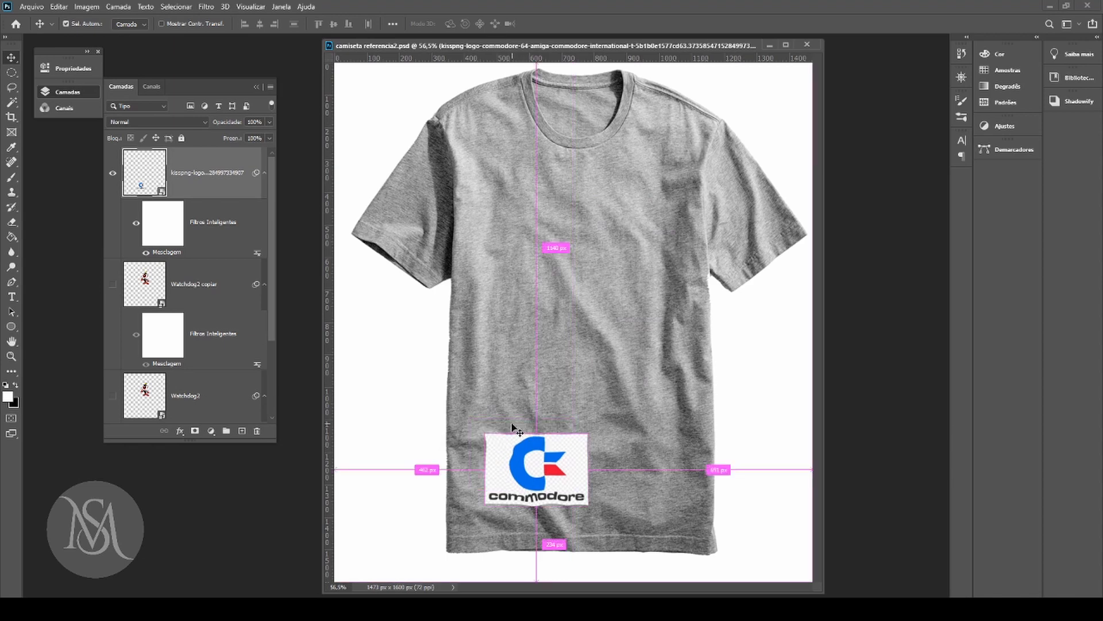
key(ctrl+z)
click(59, 7)
click(75, 29)
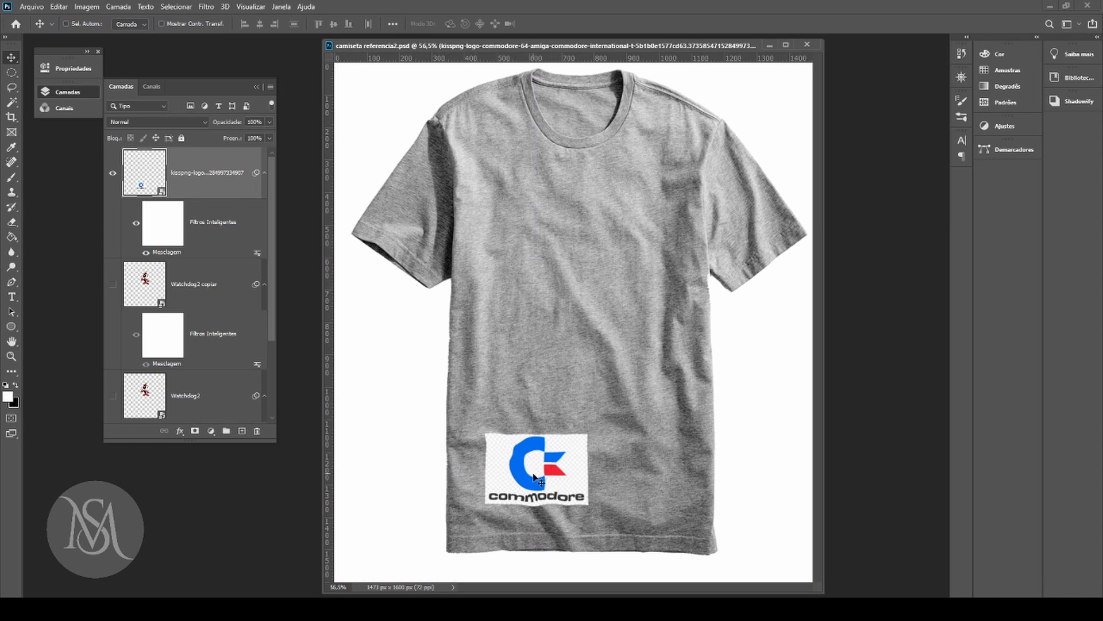
Step: Move the displaced Commodore logo from the hem up to the wearer's left side of the chest
drag(524, 477, 616, 204)
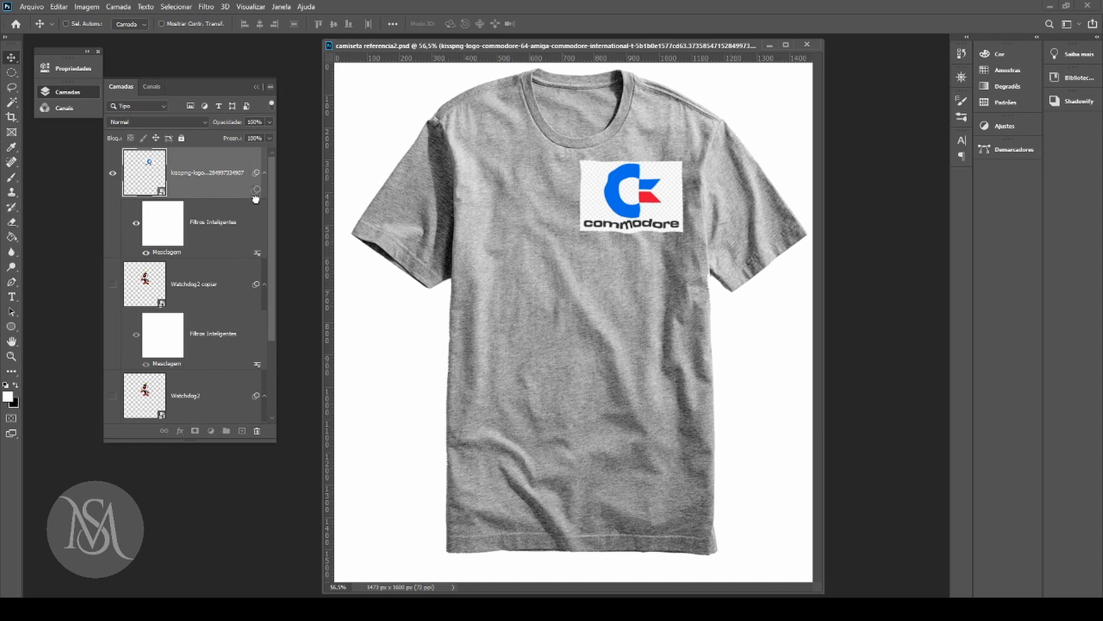
Step: Redo the Commodore logo's displacement at mid-torso on the wearer's left side, at scale 10 with camiseta referencia2 as the map
click(257, 431)
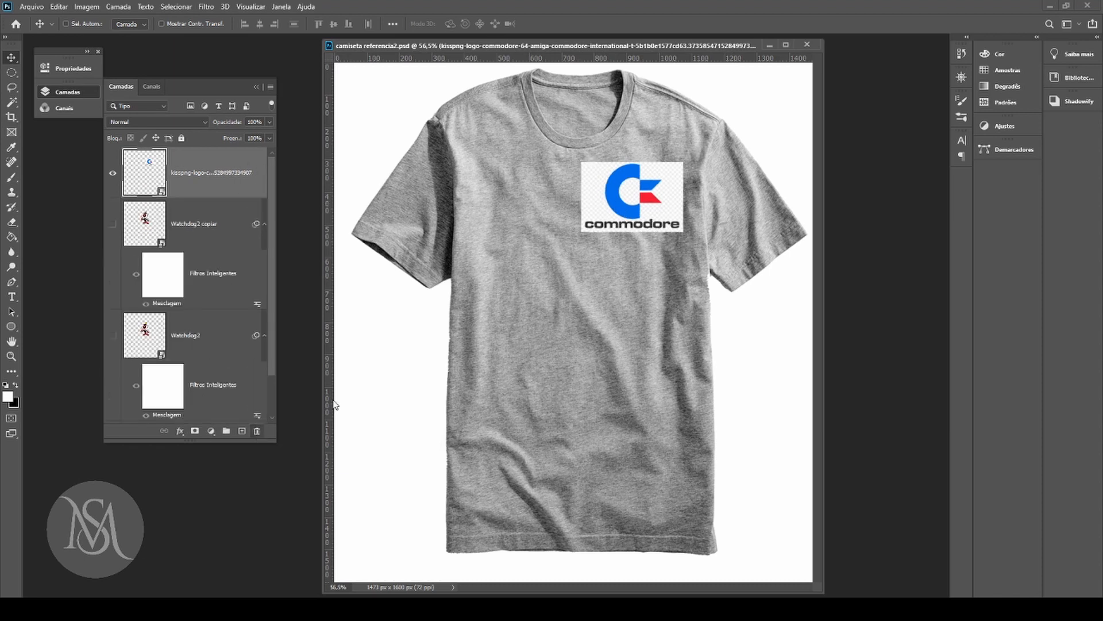
drag(642, 196, 649, 333)
click(207, 7)
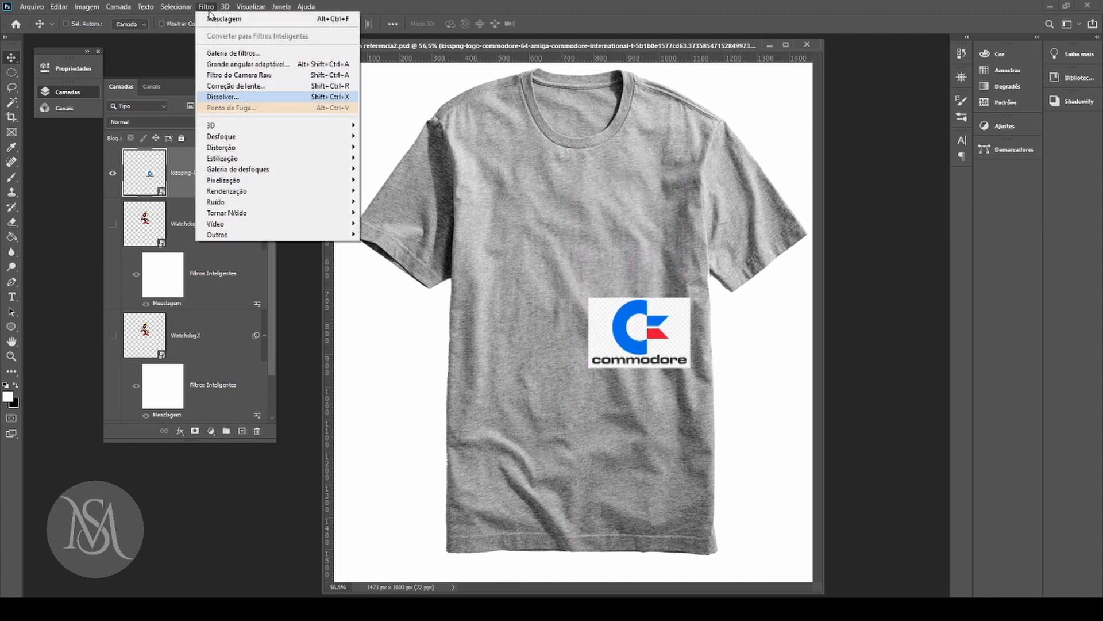
click(214, 19)
click(295, 257)
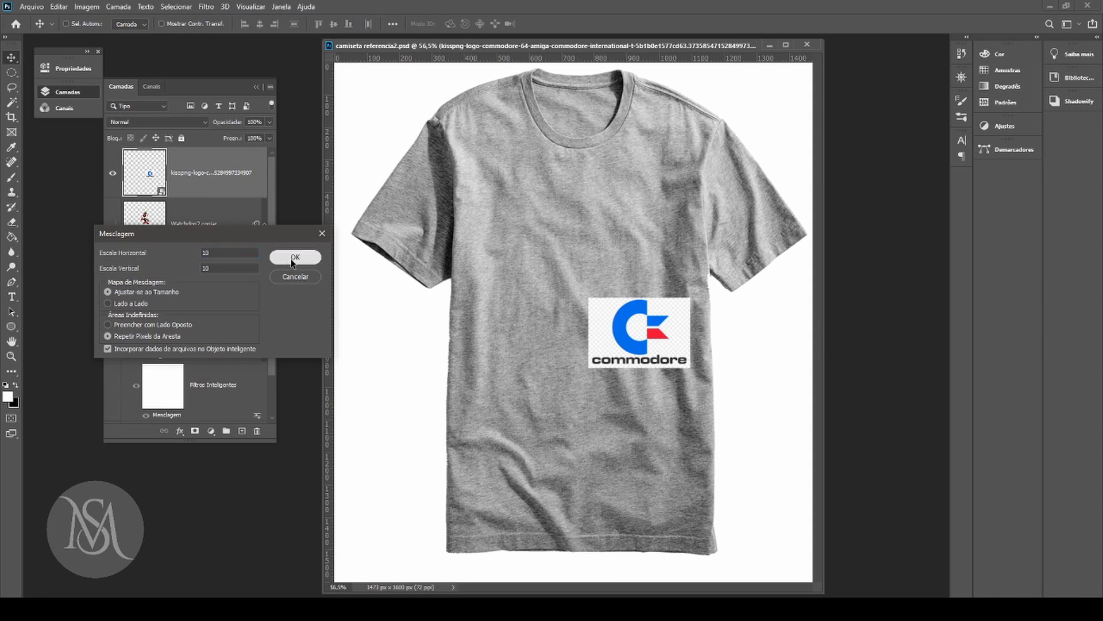
click(277, 119)
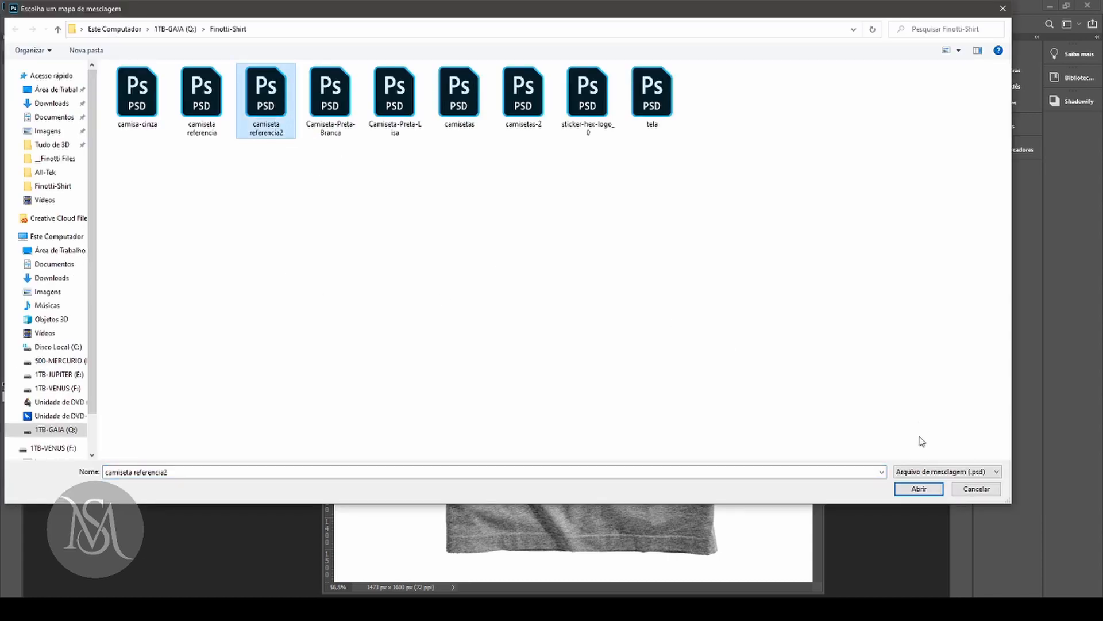
click(906, 488)
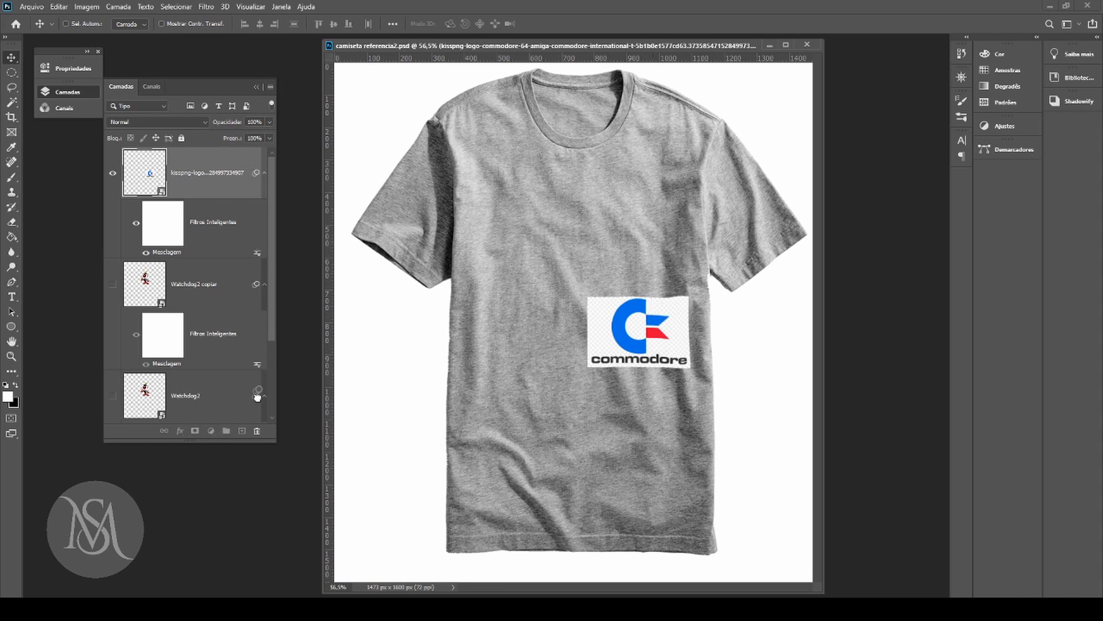
Step: Redo the Commodore logo's displacement over the collar's lower edge, at horizontal and vertical scale 10
drag(255, 431, 256, 431)
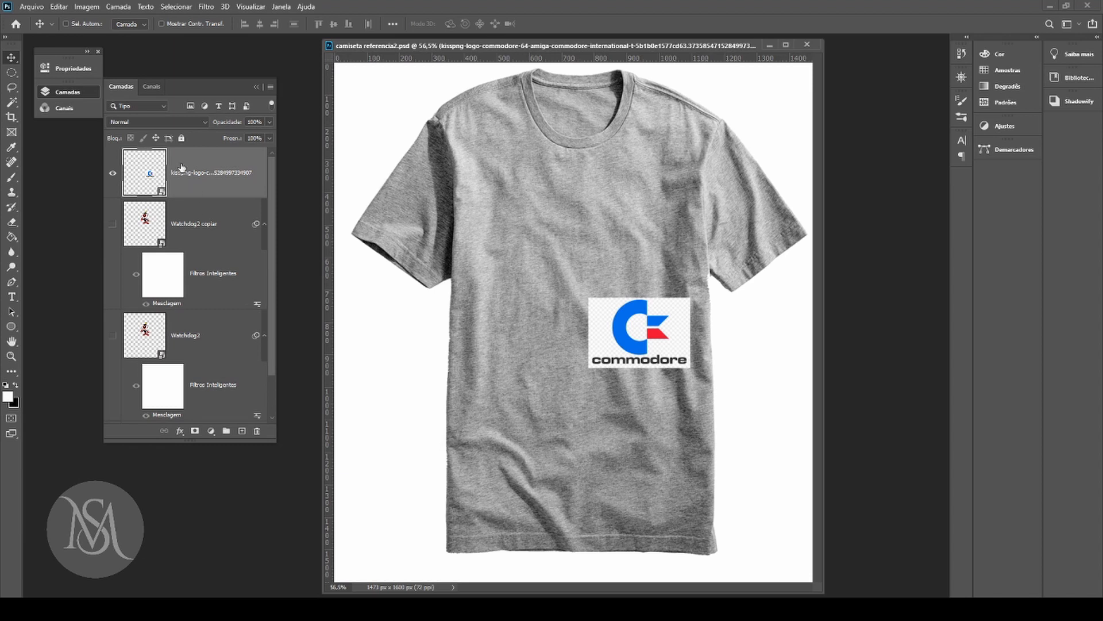
drag(644, 335, 614, 133)
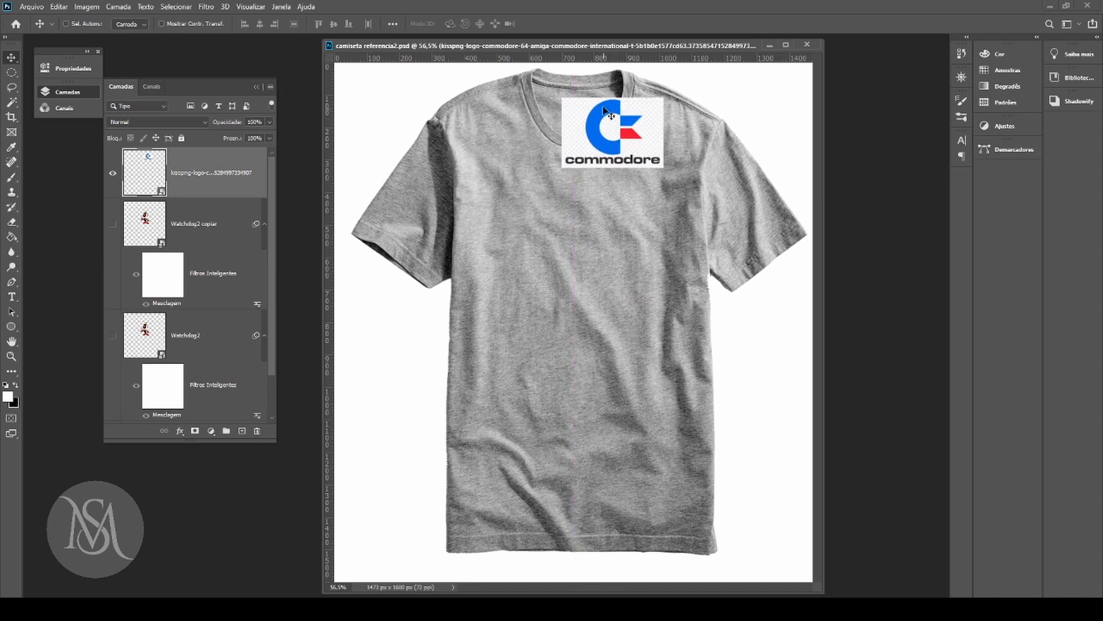
click(206, 7)
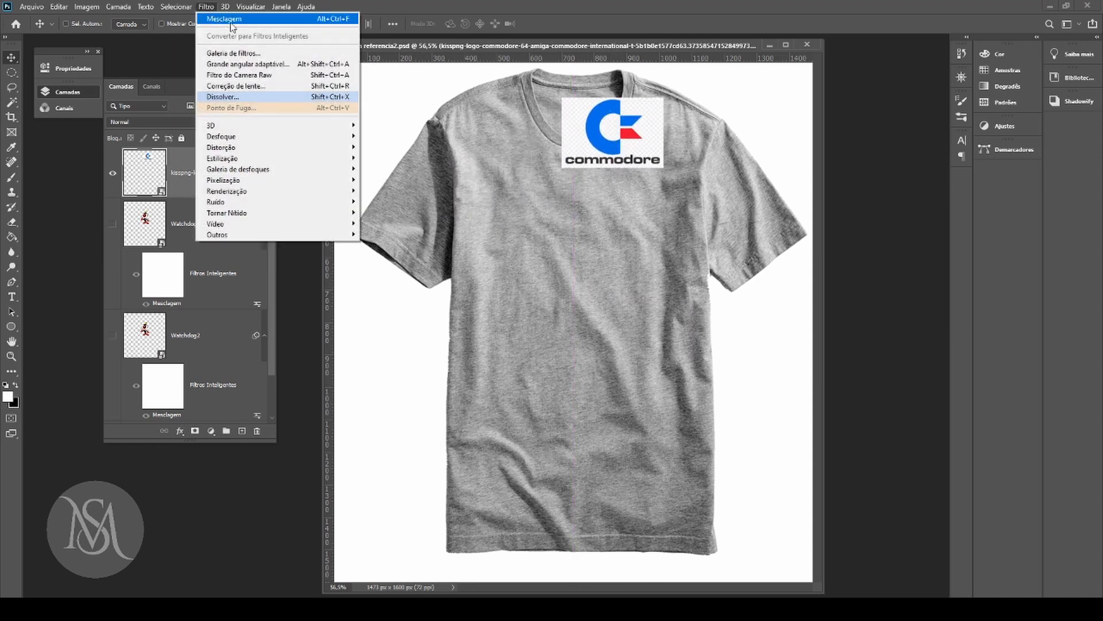
click(326, 19)
click(280, 259)
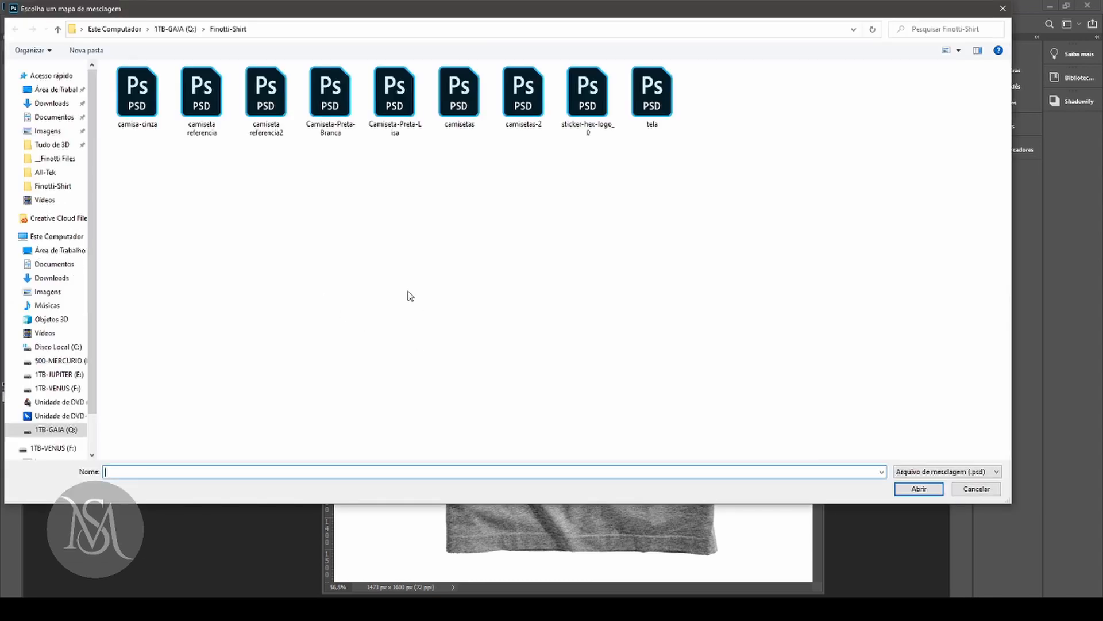
click(919, 488)
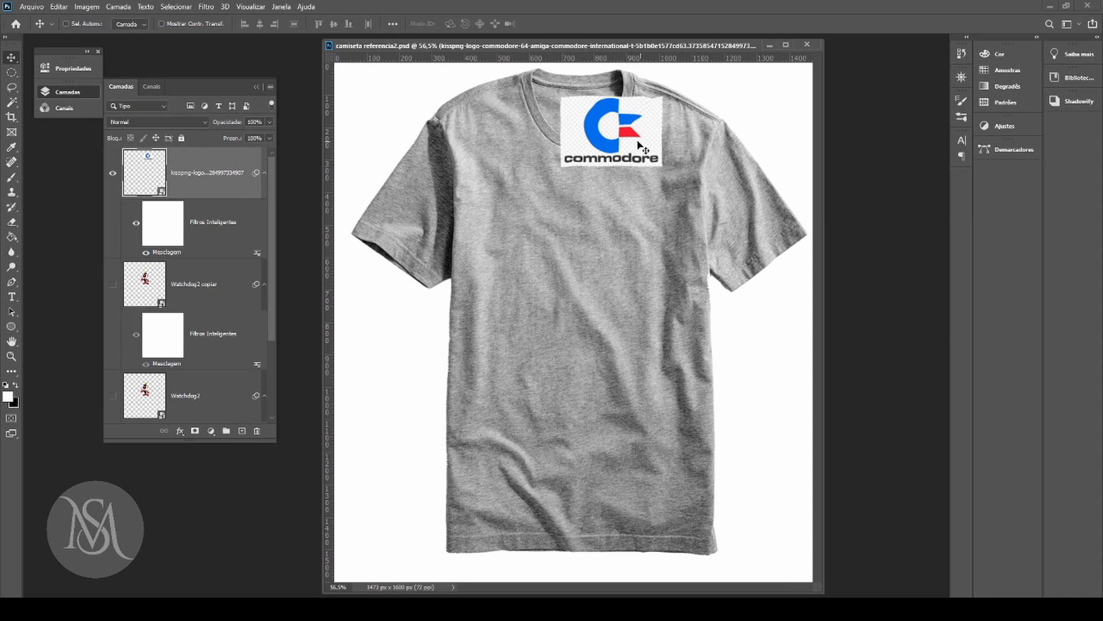
Step: Move the Commodore logo to the wearer's left chest and replace its displacement at scale 10, using camiseta referencia2 as the map
drag(253, 174, 257, 431)
drag(623, 138, 629, 208)
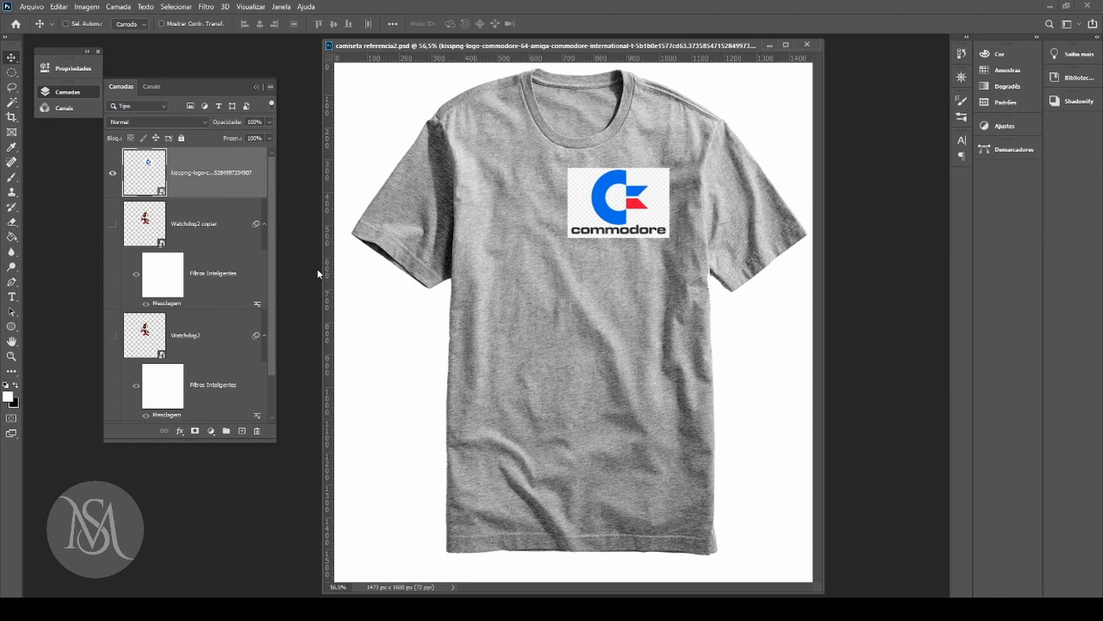
click(205, 7)
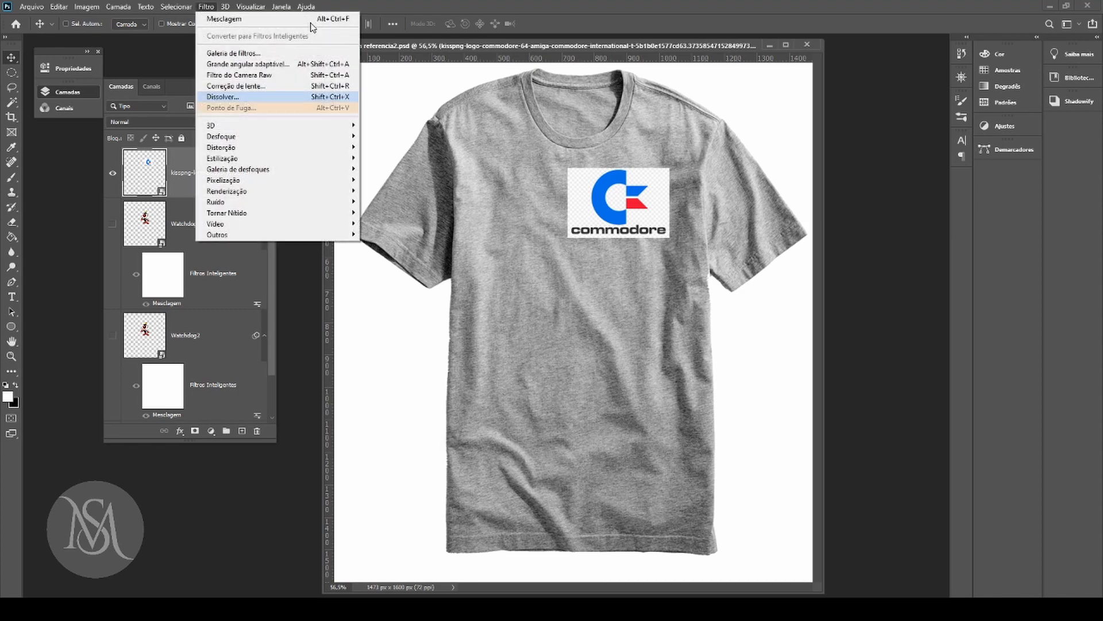
mouse_move(222, 6)
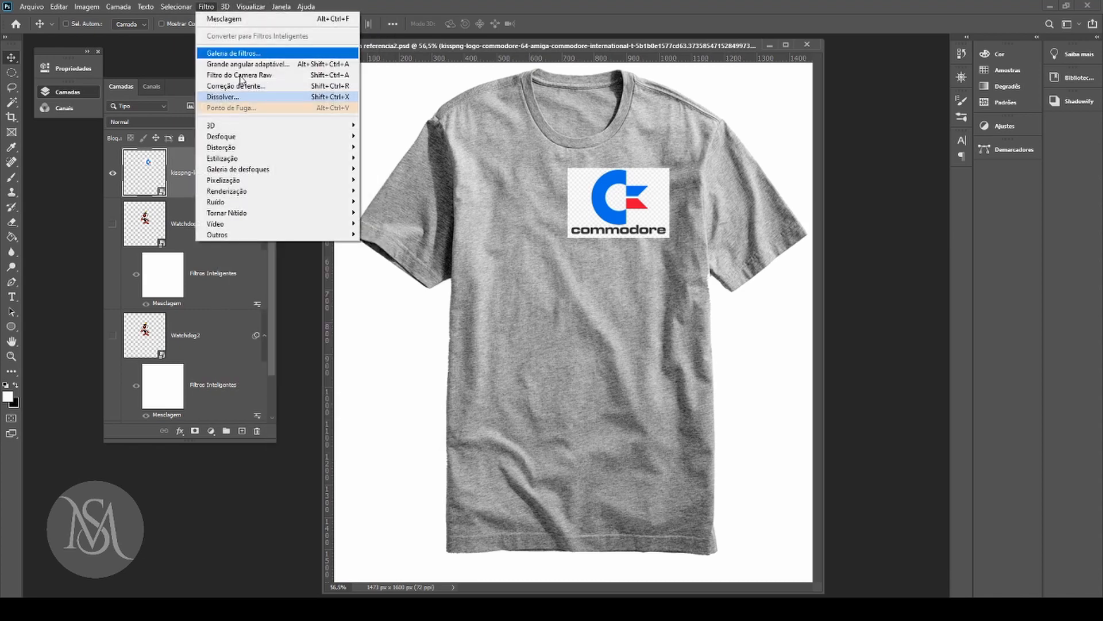
mouse_move(299, 147)
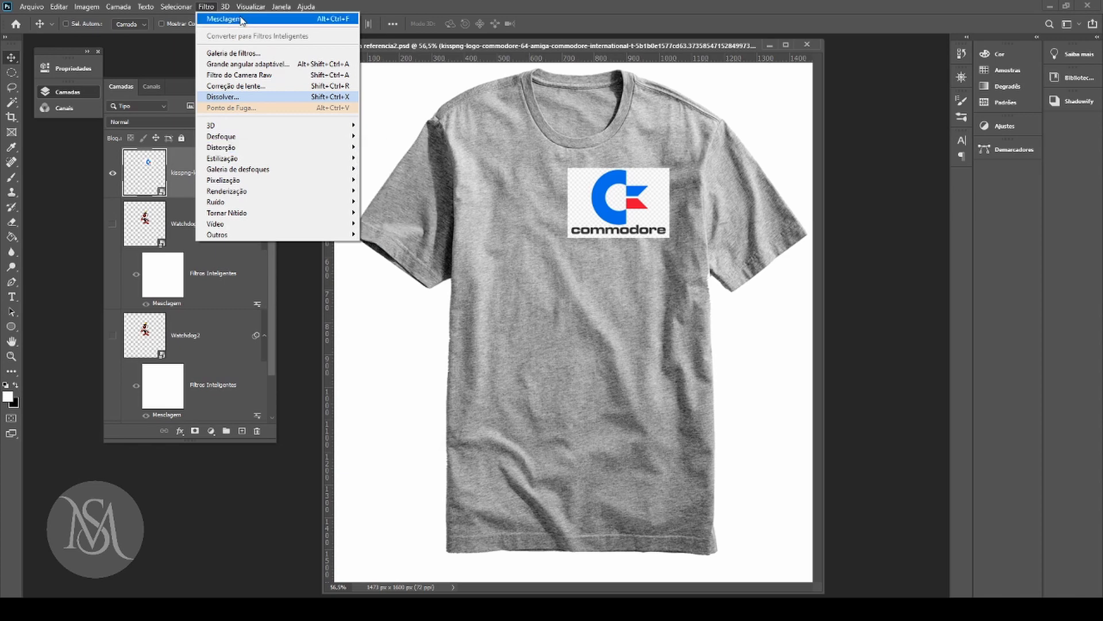
click(263, 19)
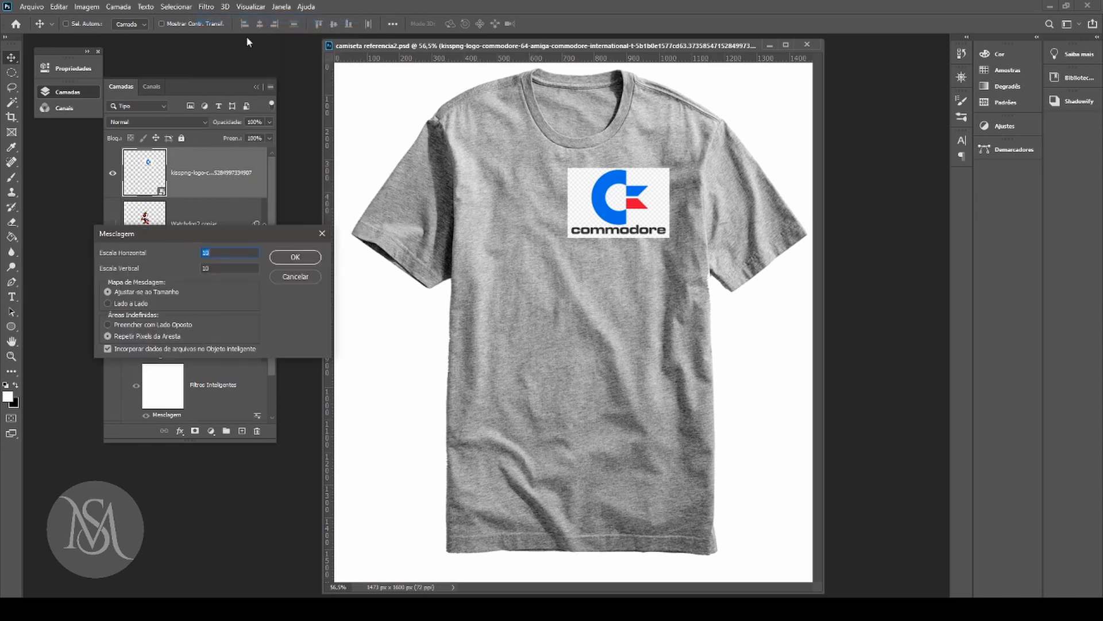
click(284, 259)
click(266, 106)
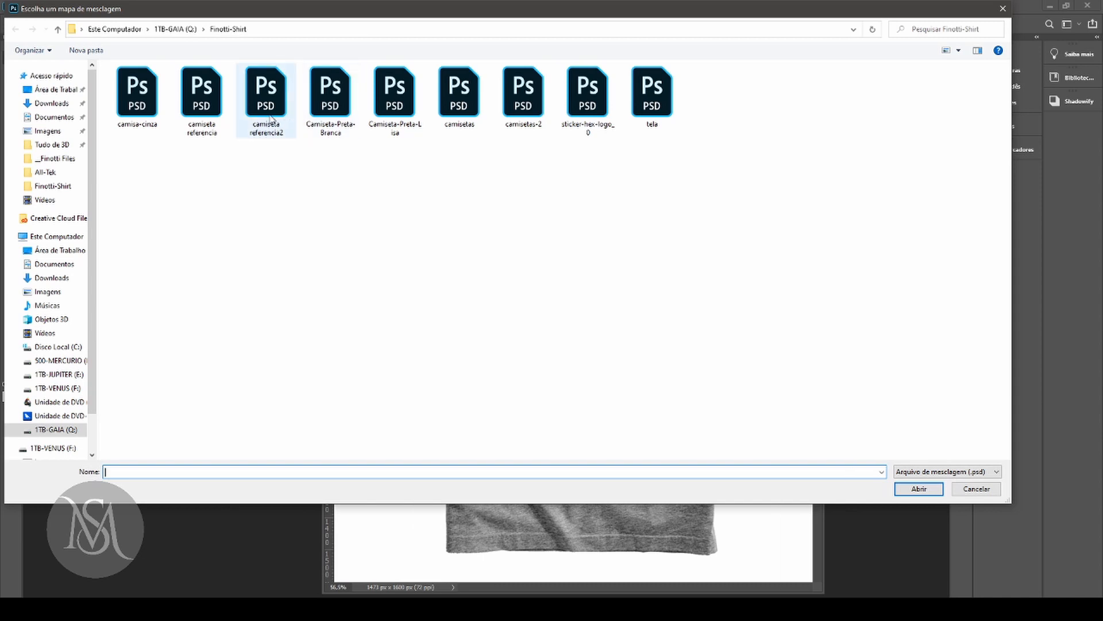
click(926, 487)
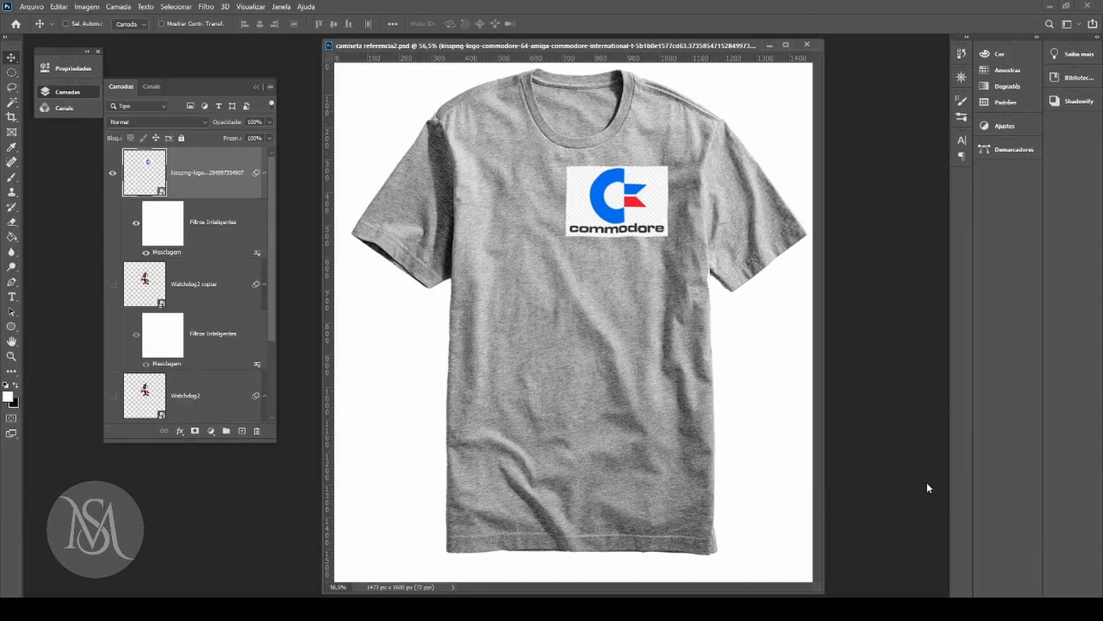
Step: Blend the Commodore logo with Superexposição de Cores and overlay a duplicate set to Clarear
click(177, 121)
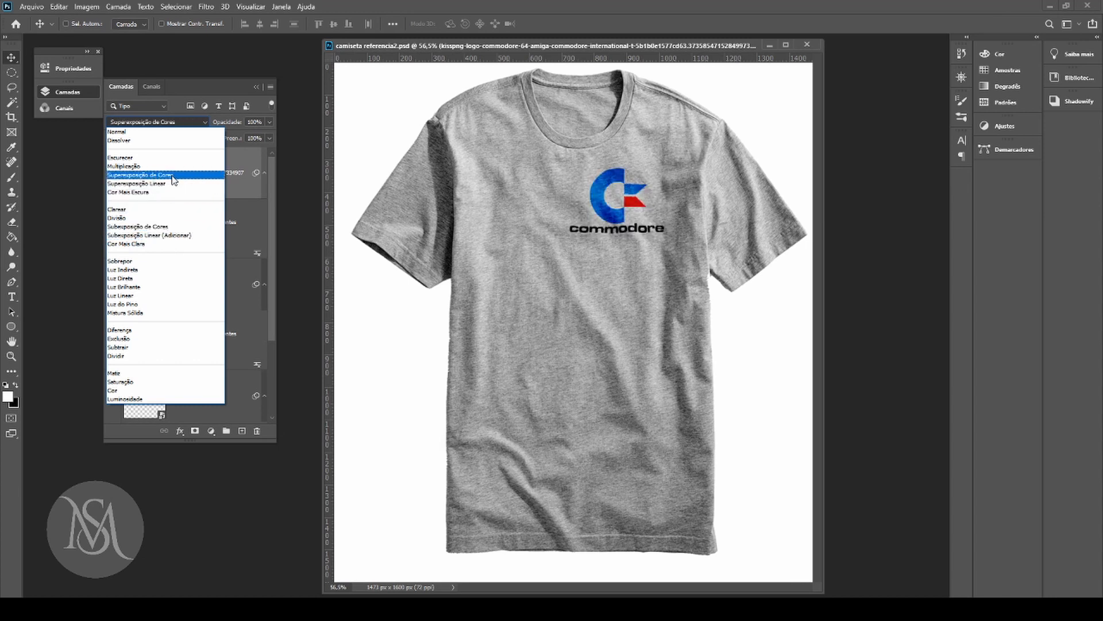
click(172, 175)
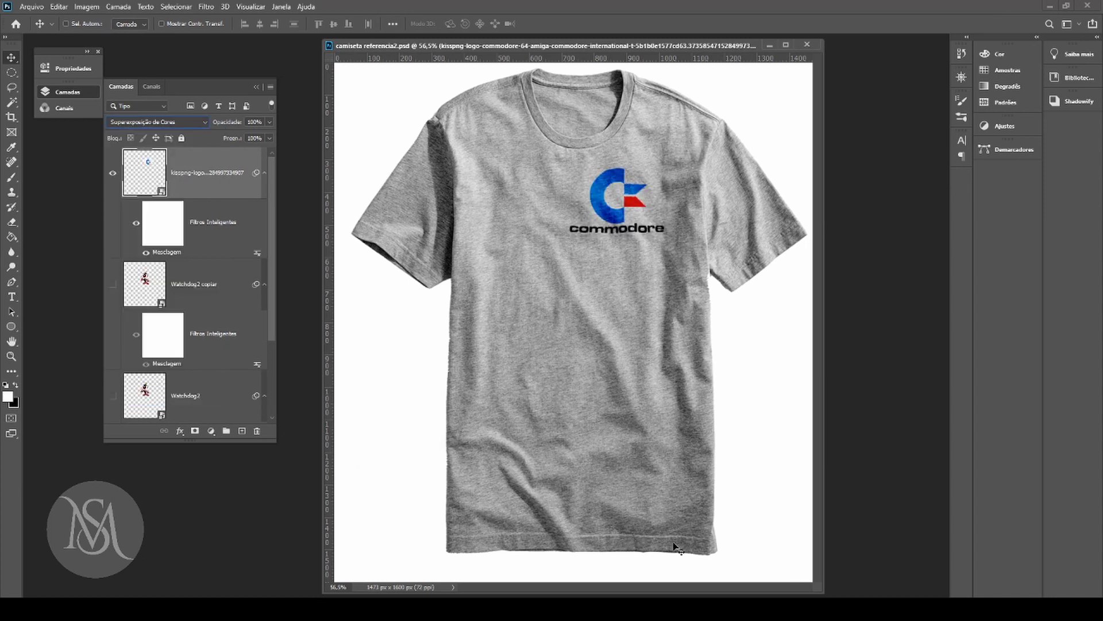
key(ctrl+j)
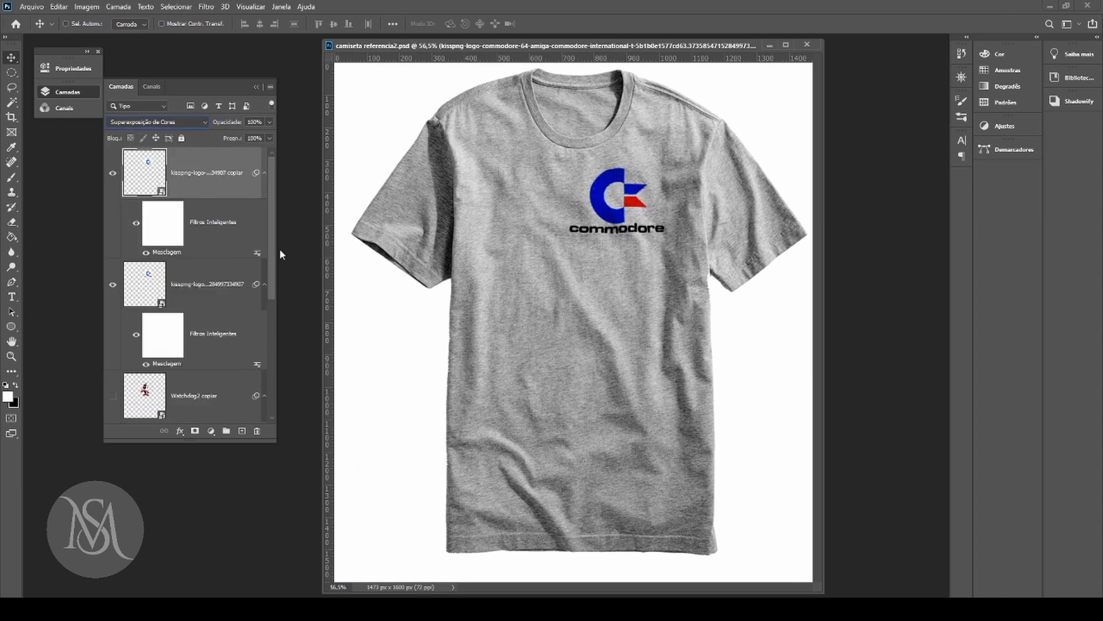
click(161, 124)
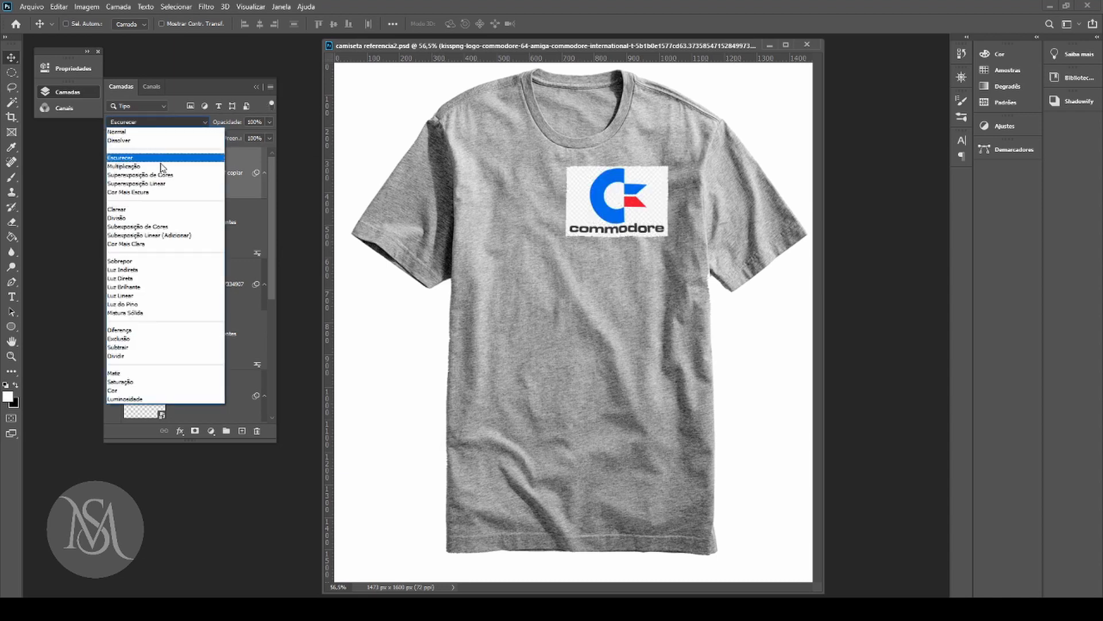
click(143, 205)
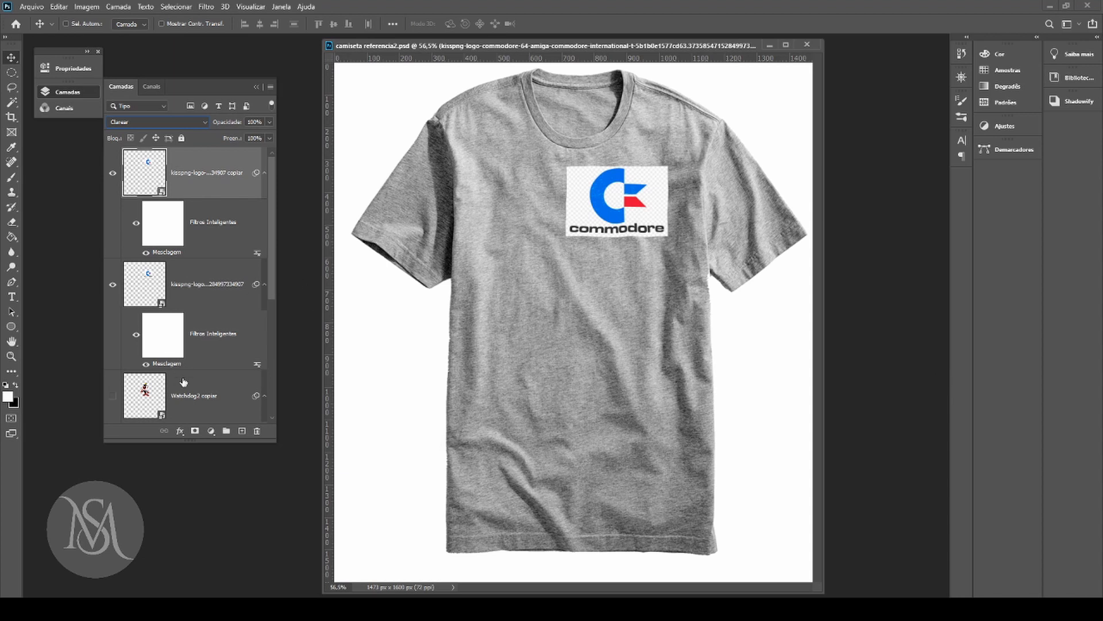
Step: Delete the Watchdog2 copiar layer
scroll(267, 299, down, 5)
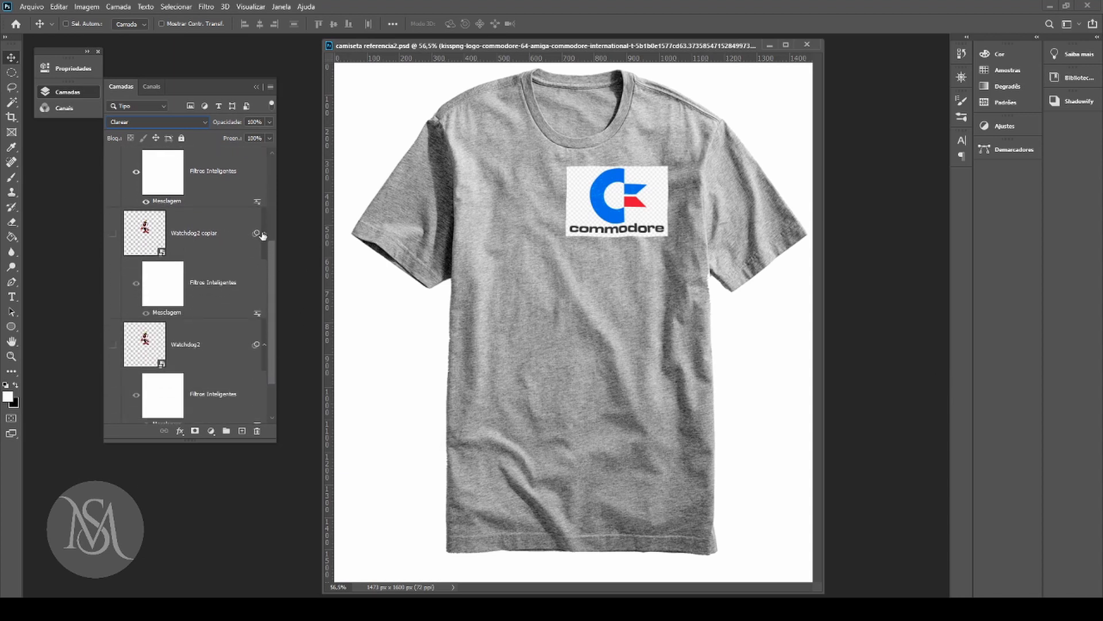
drag(239, 278, 257, 431)
drag(213, 233, 257, 431)
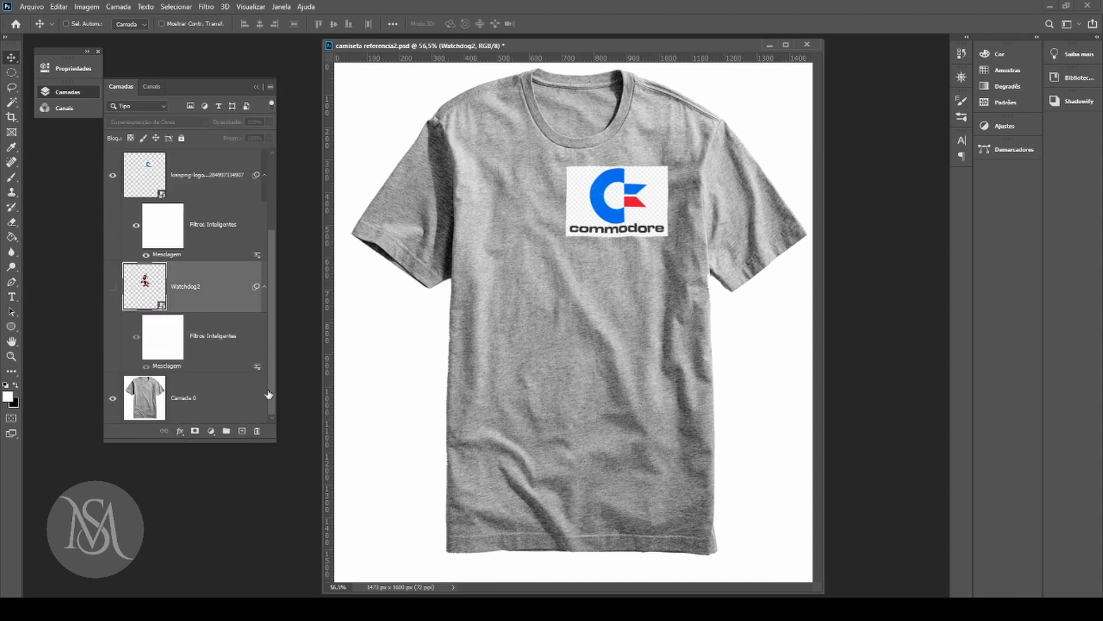
Step: Show the Watchdog2 layer and remove its displacement filter
click(112, 288)
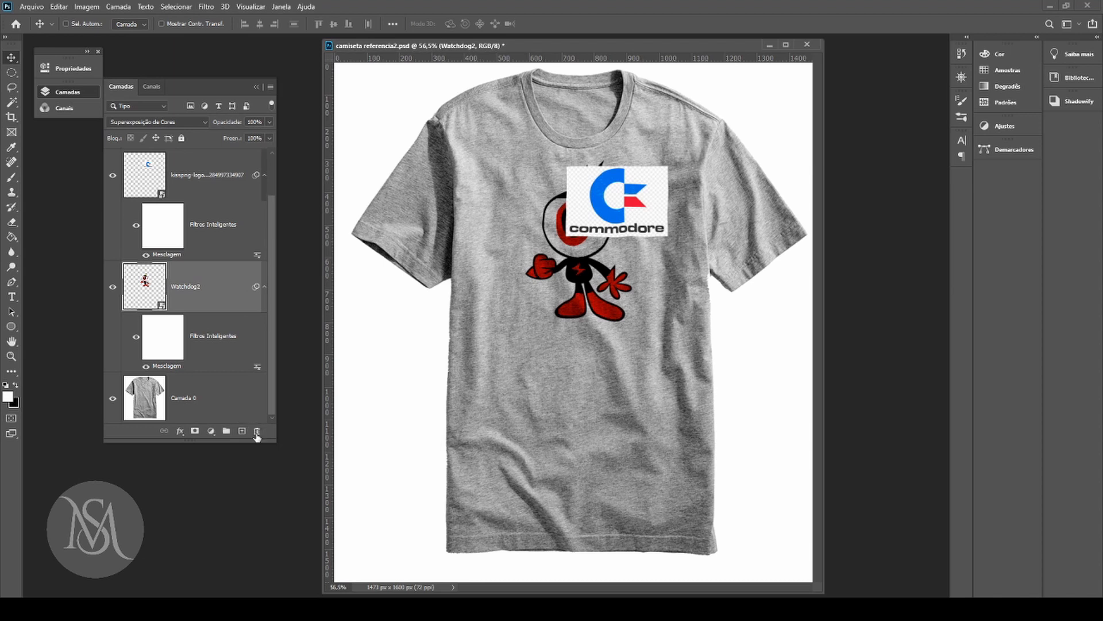
drag(256, 432, 257, 431)
Step: Move the Watchdog2 artwork to the shirt's lower area on the wearer's right side and set its blend mode to Normal
drag(581, 282, 526, 442)
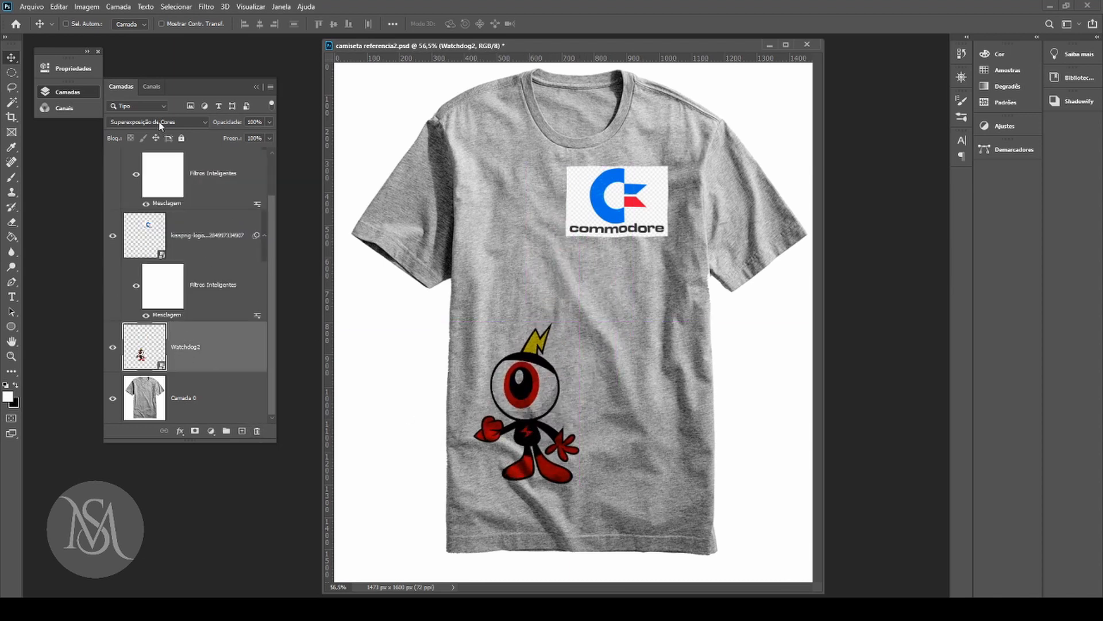
click(159, 122)
click(144, 123)
mouse_move(524, 402)
mouse_down()
mouse_move(535, 439)
mouse_move(533, 421)
mouse_up()
Step: Scale the Watchdog2 artwork down to about 67% proportionally, keeping its lower corner in place above the hem
key(ctrl+t)
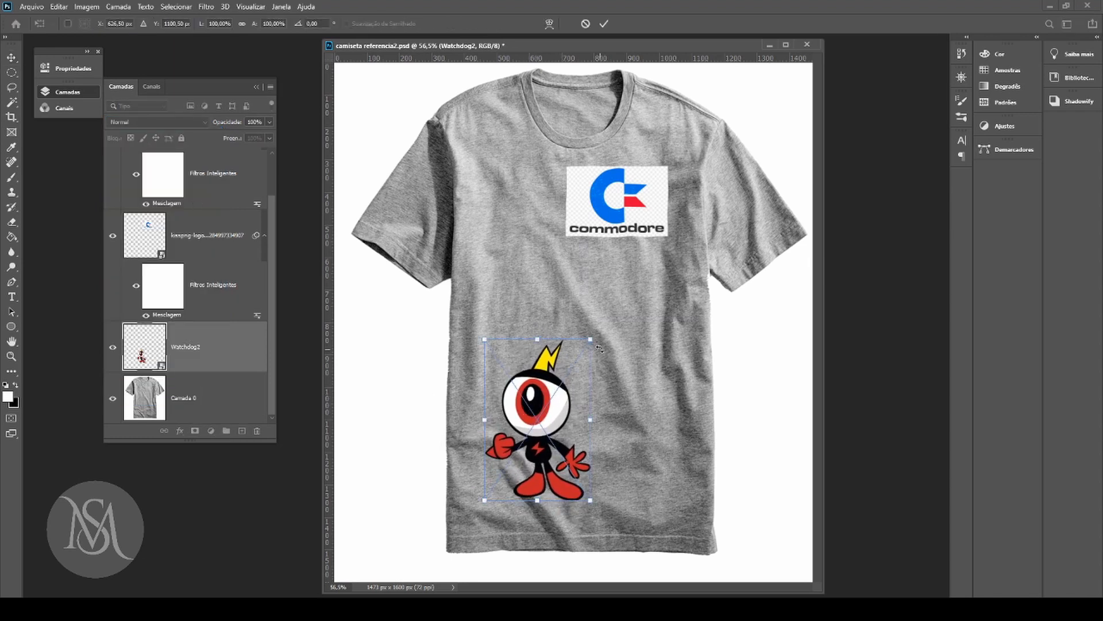
drag(592, 341, 557, 391)
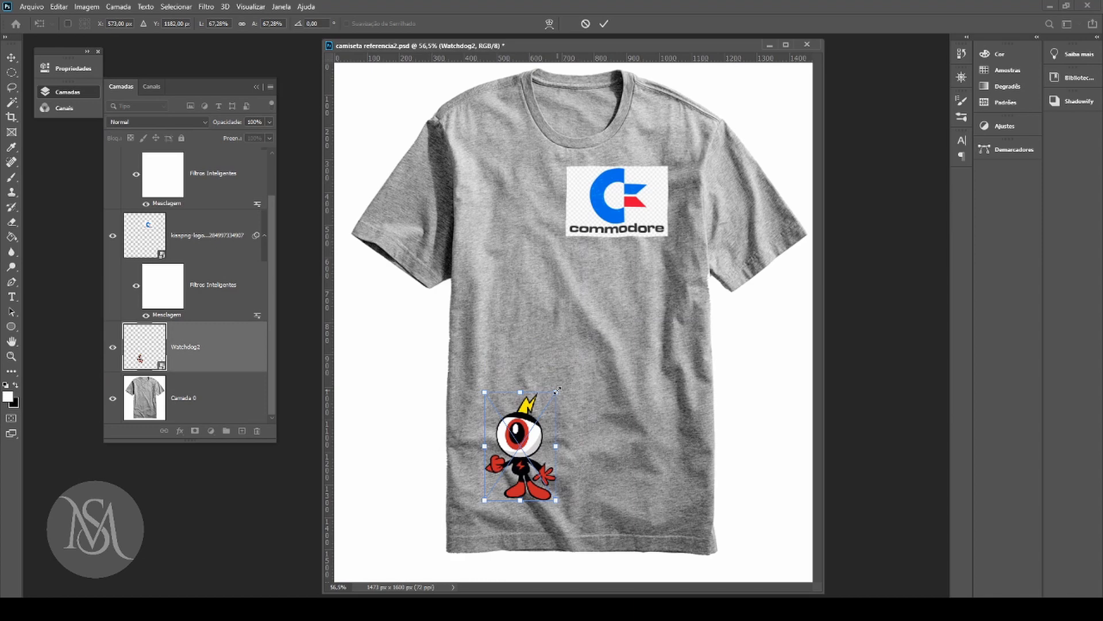
key(Return)
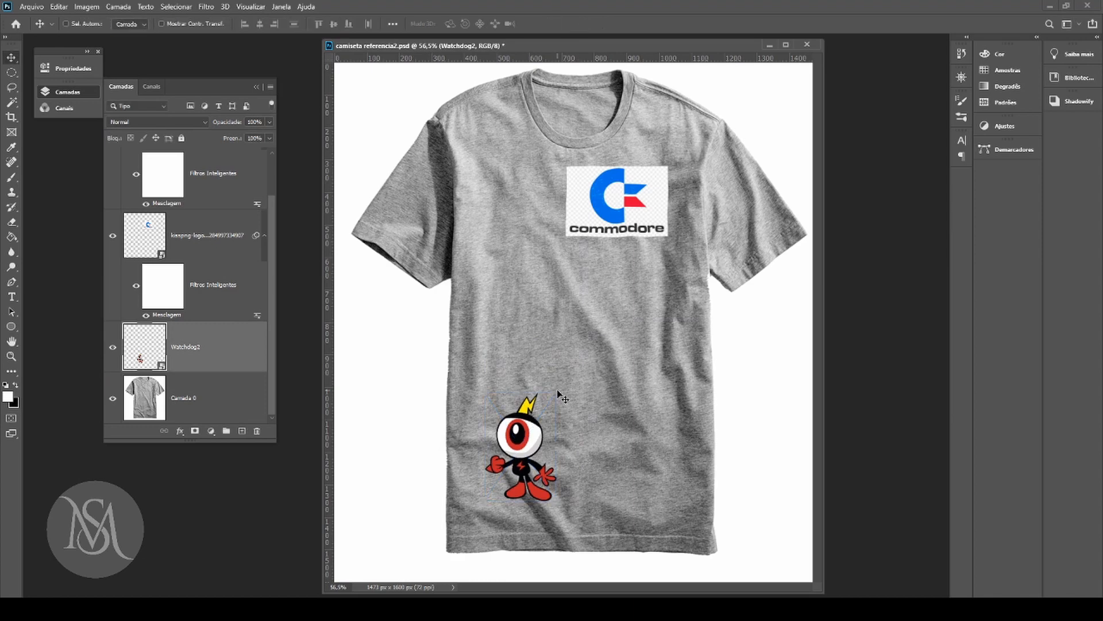
Step: Displace the Watchdog2 artwork at horizontal and vertical scale 10, using camiseta referencia2 as the map
click(206, 7)
click(224, 17)
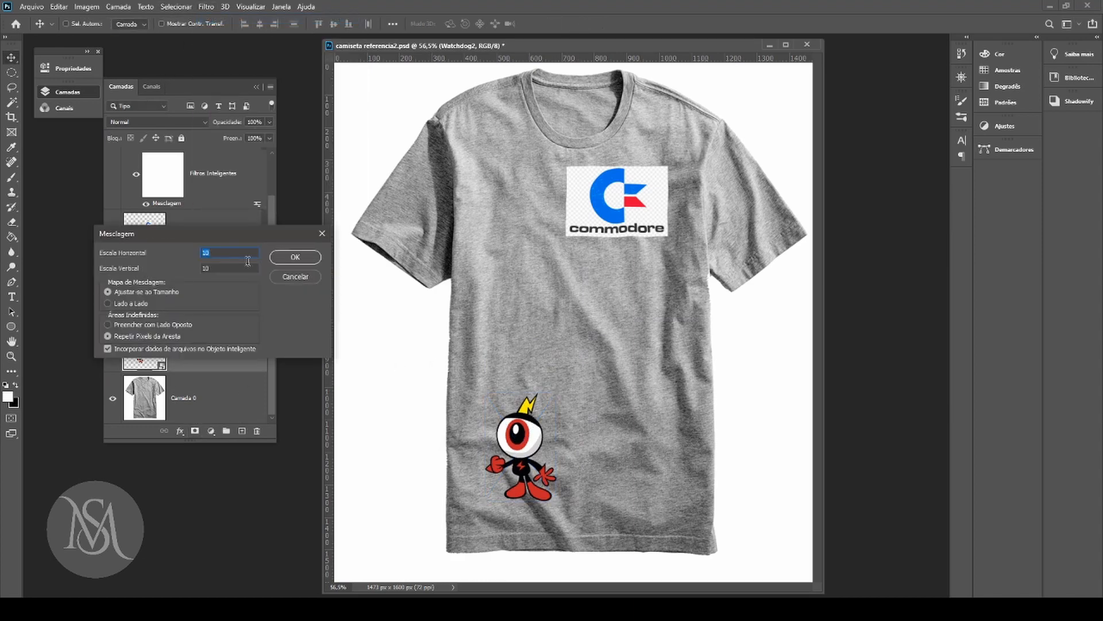
click(286, 262)
click(270, 106)
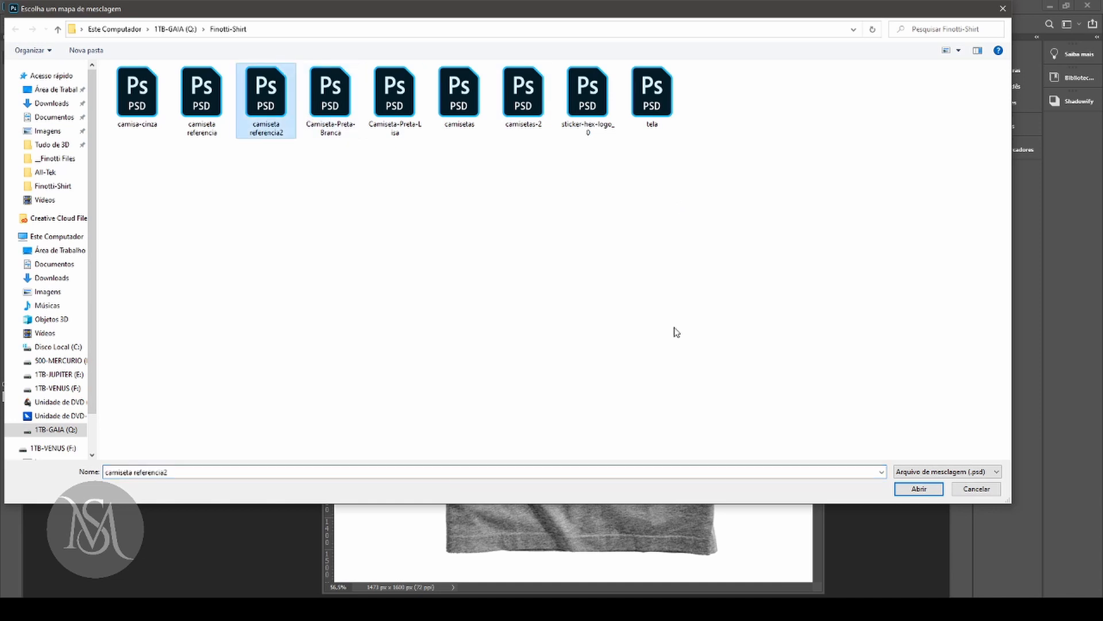
click(918, 490)
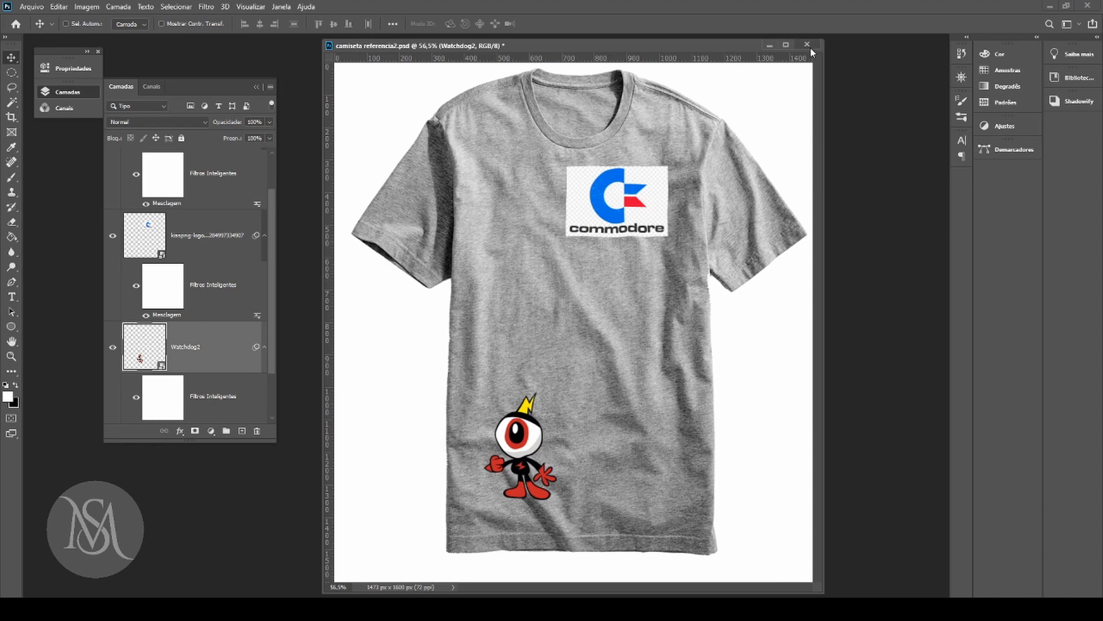
Step: Minimize the shirt document and look through the S and F texture folders on 500-MERCURIO (D:) for a fabric image
click(768, 45)
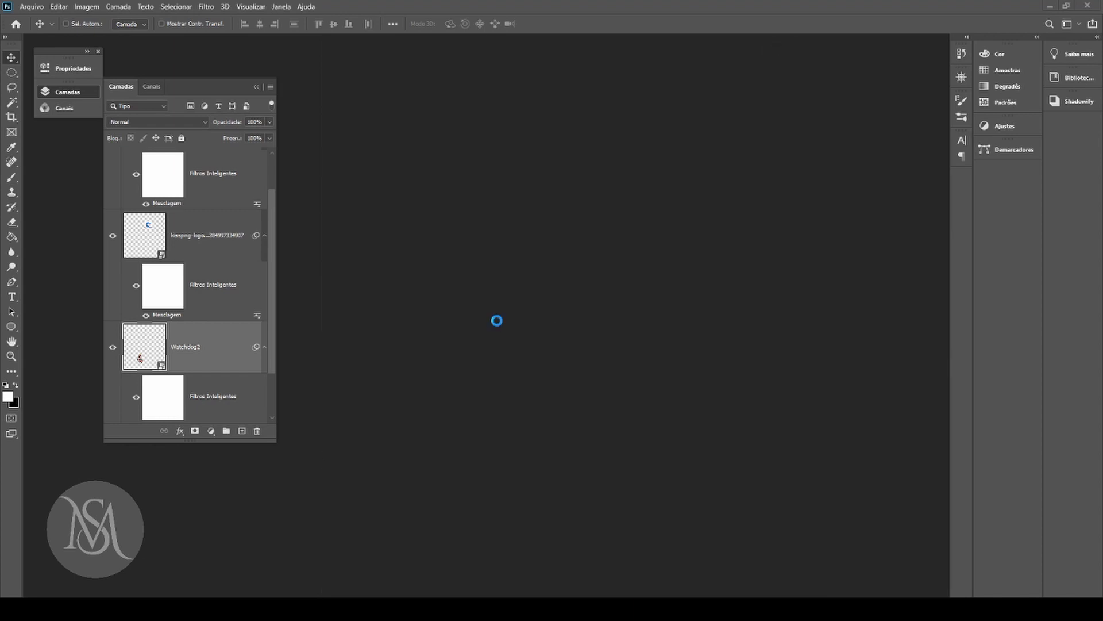
double_click(496, 321)
click(56, 429)
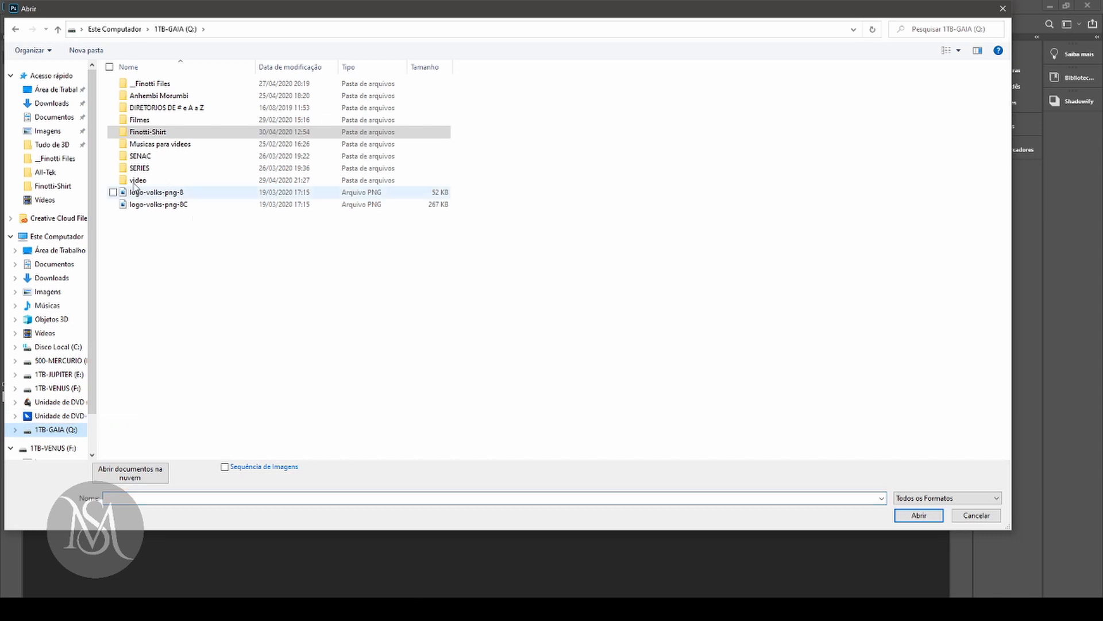
click(60, 360)
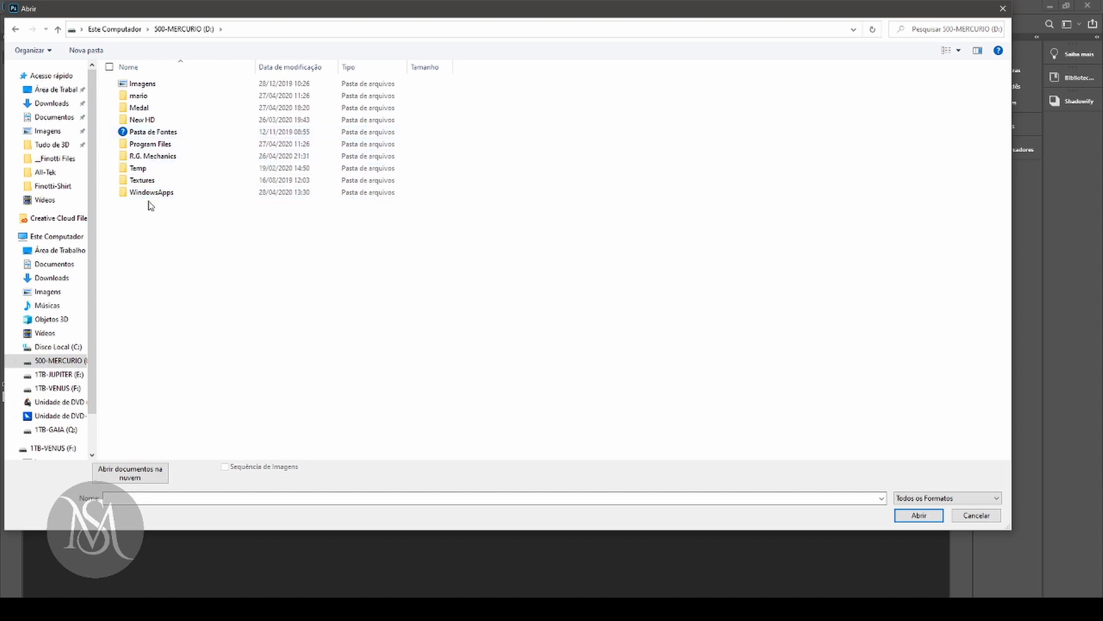
double_click(150, 180)
click(158, 85)
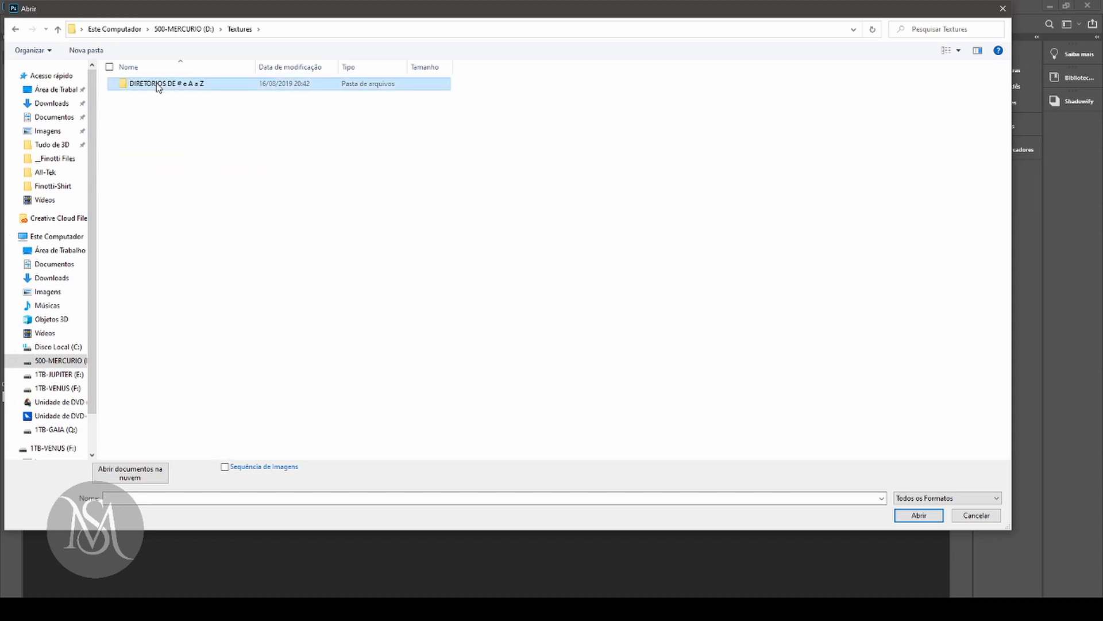
double_click(158, 85)
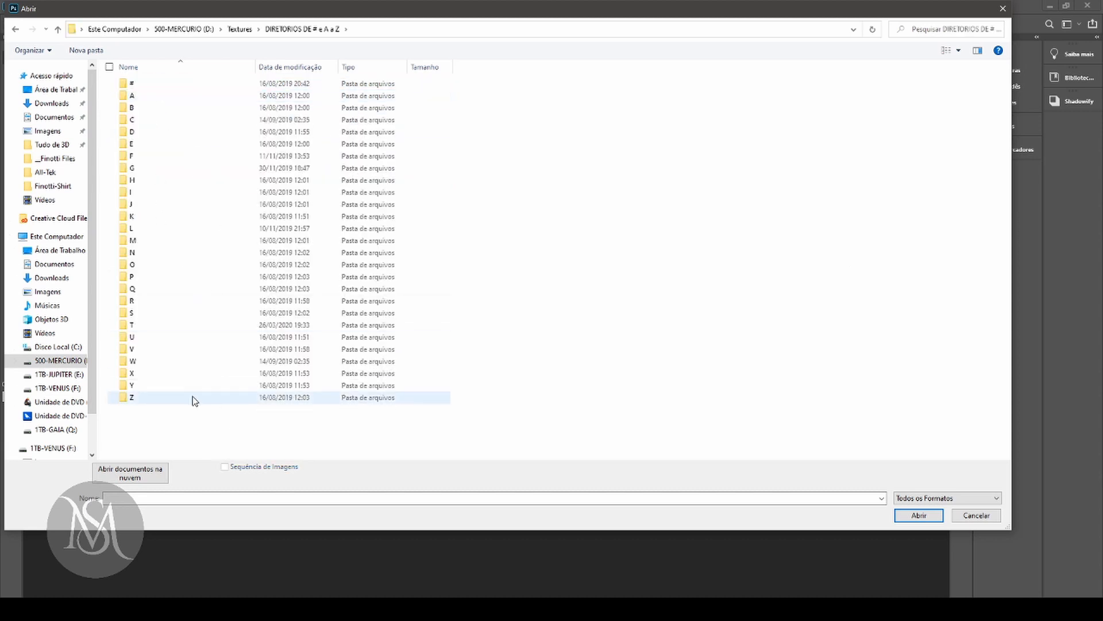
double_click(133, 313)
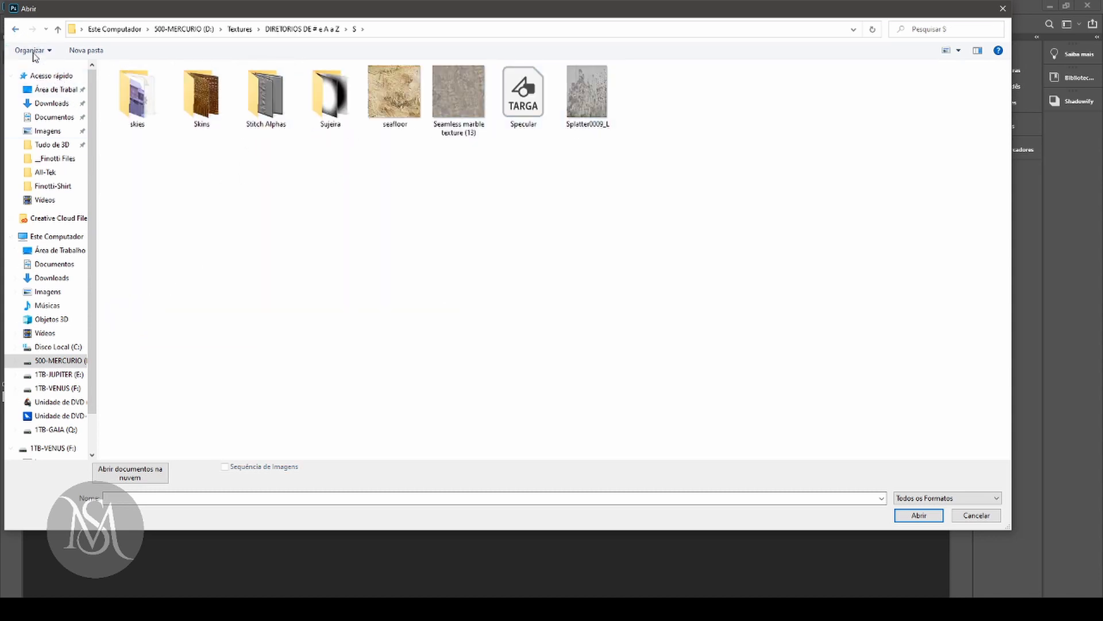
click(15, 29)
click(639, 201)
double_click(140, 156)
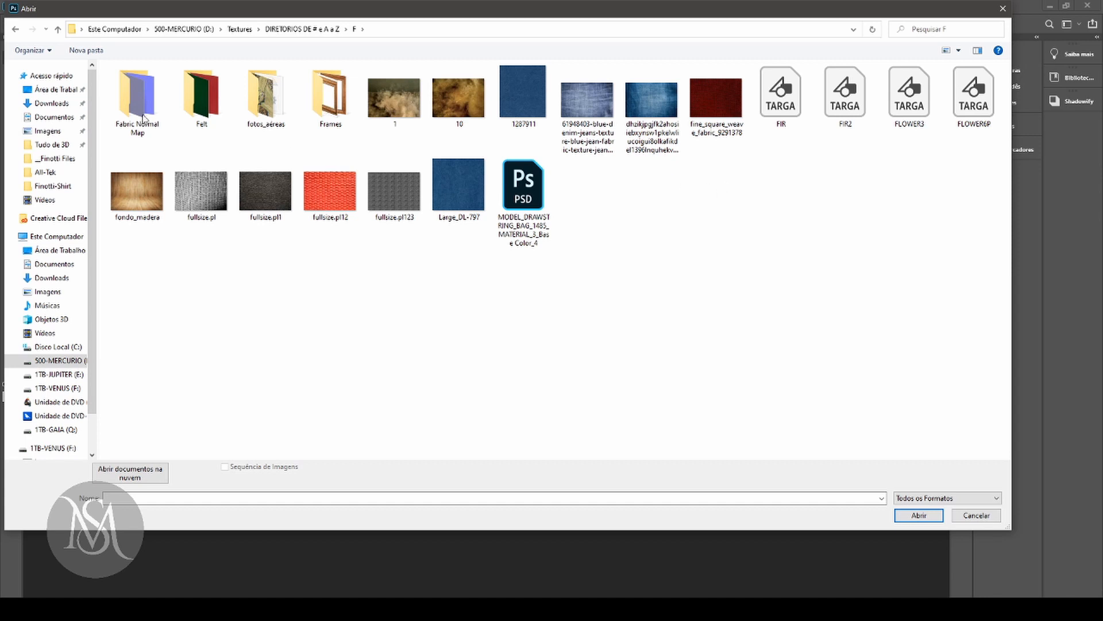
click(16, 29)
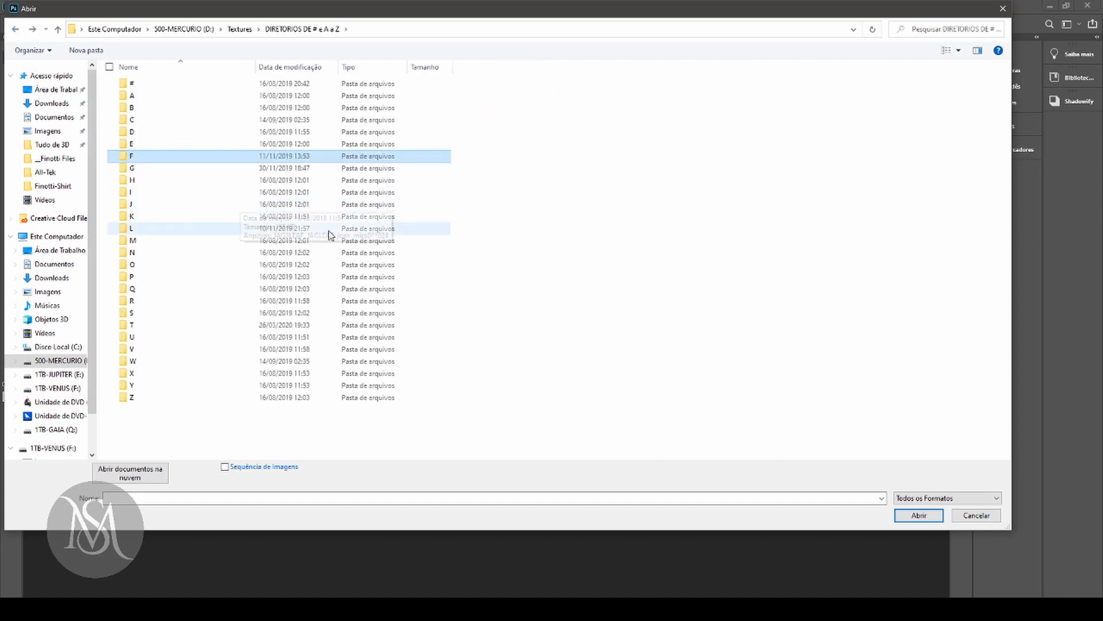
Step: Search the texture library for satin, open satin.jpg, and close it after viewing the fabric
click(936, 111)
click(942, 29)
text(satin)
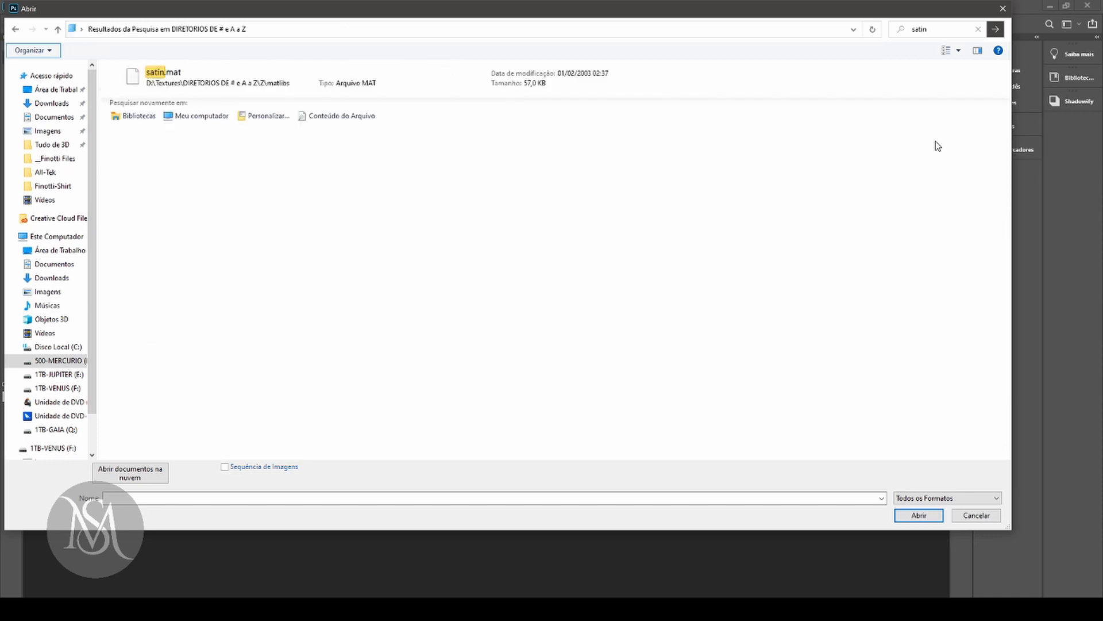
click(182, 298)
click(935, 515)
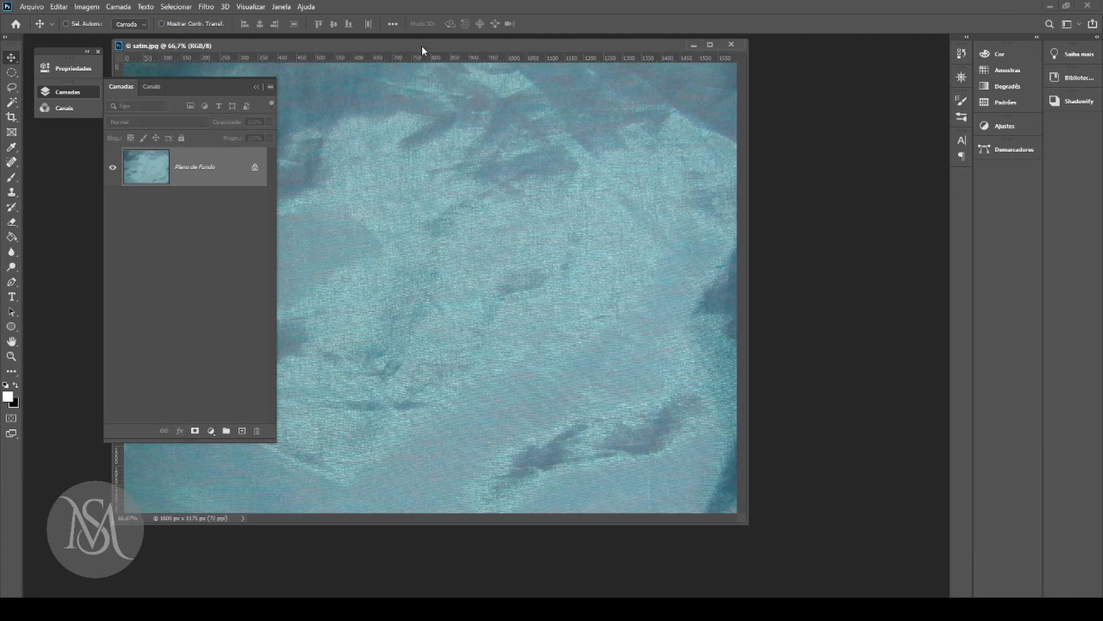
drag(421, 46, 606, 66)
click(920, 64)
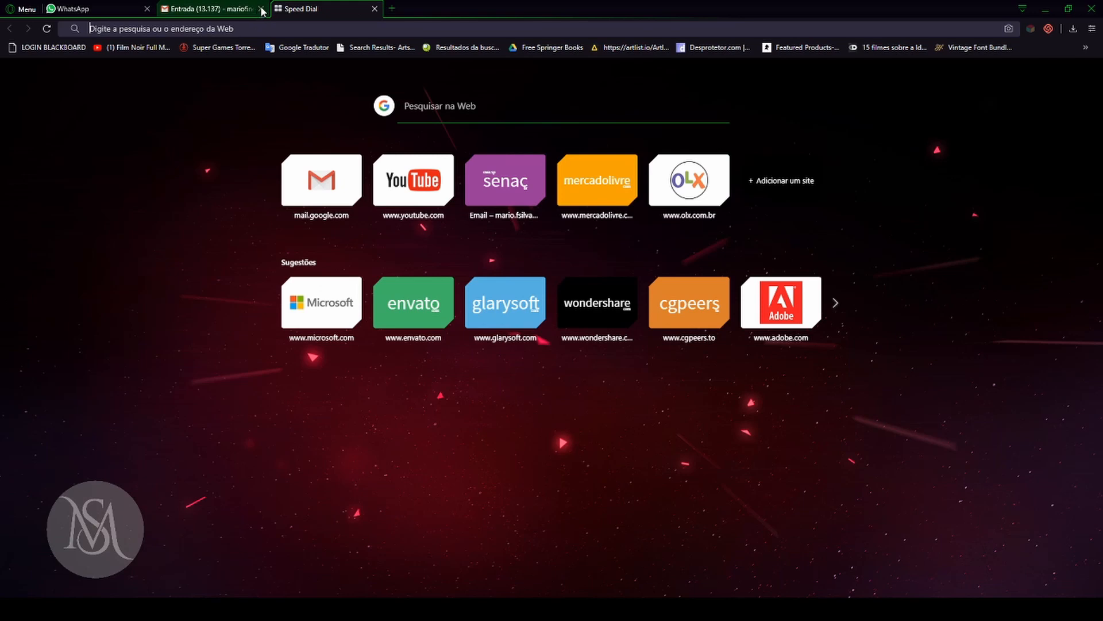
Step: Switch to the web browser, close the mail page and search Google Images for satin
click(262, 9)
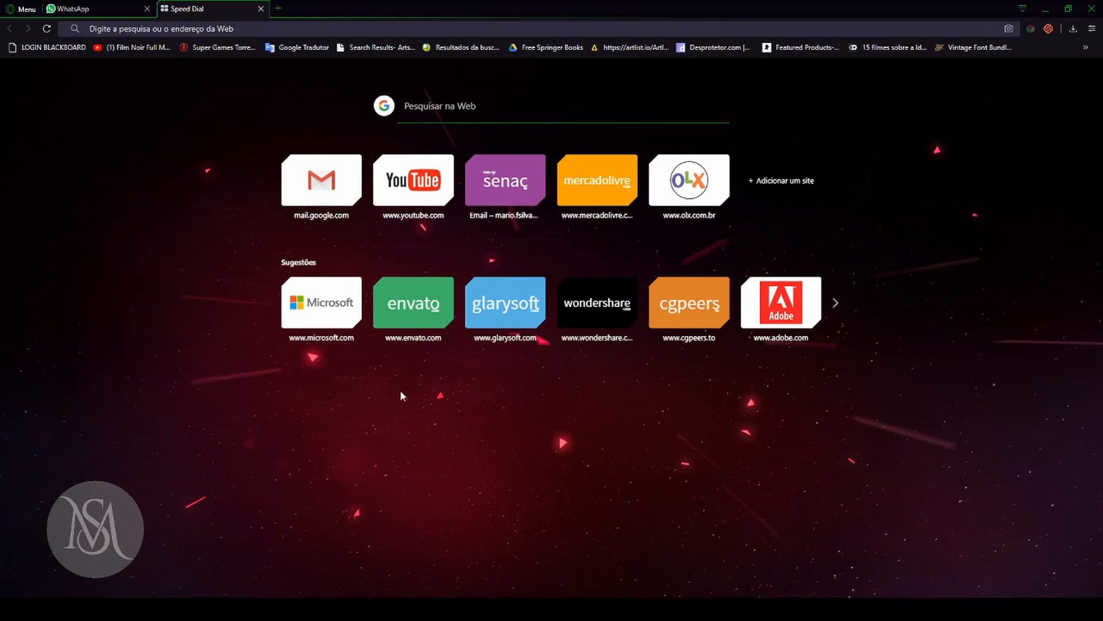
click(301, 25)
text(satin)
key(Return)
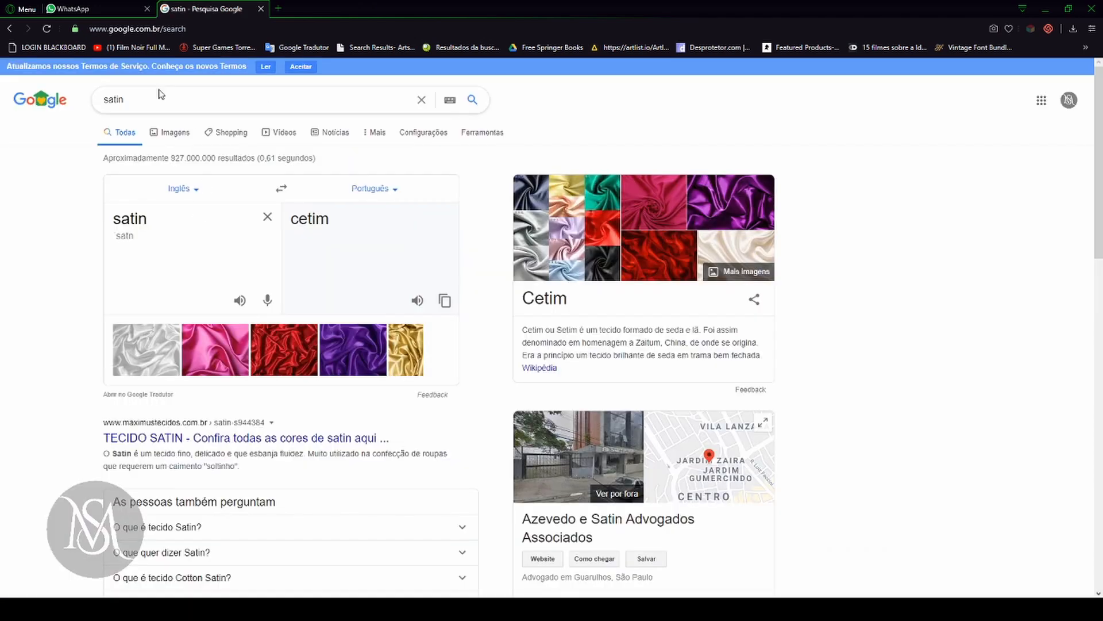
click(174, 133)
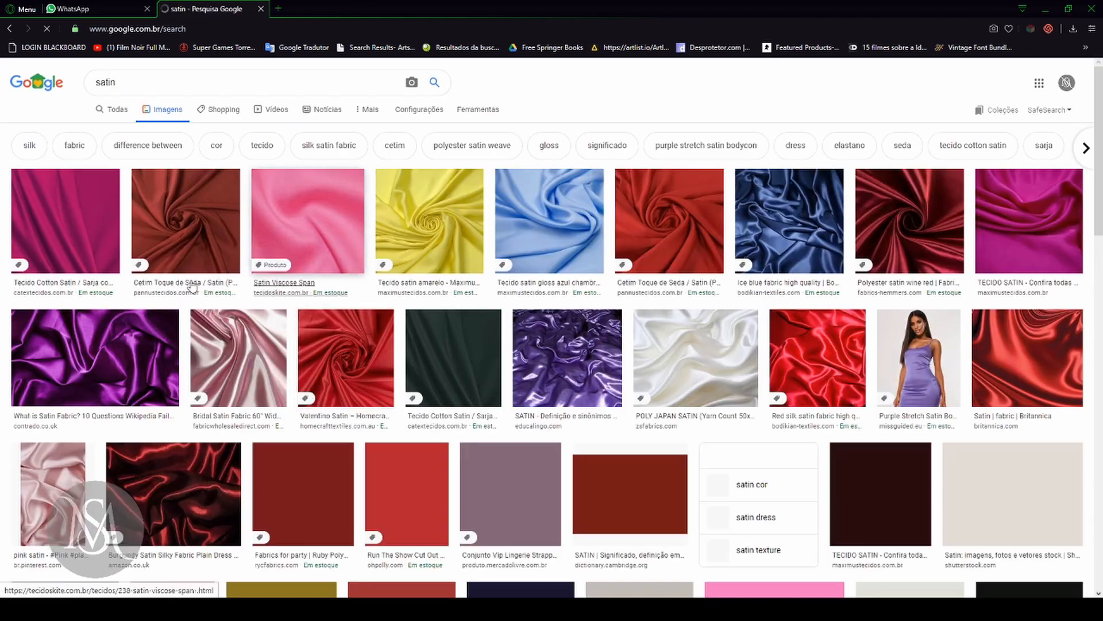
Step: Open the blue satin gloss chambray fabric picture at full size in its own browser tab
click(552, 227)
right_click(901, 247)
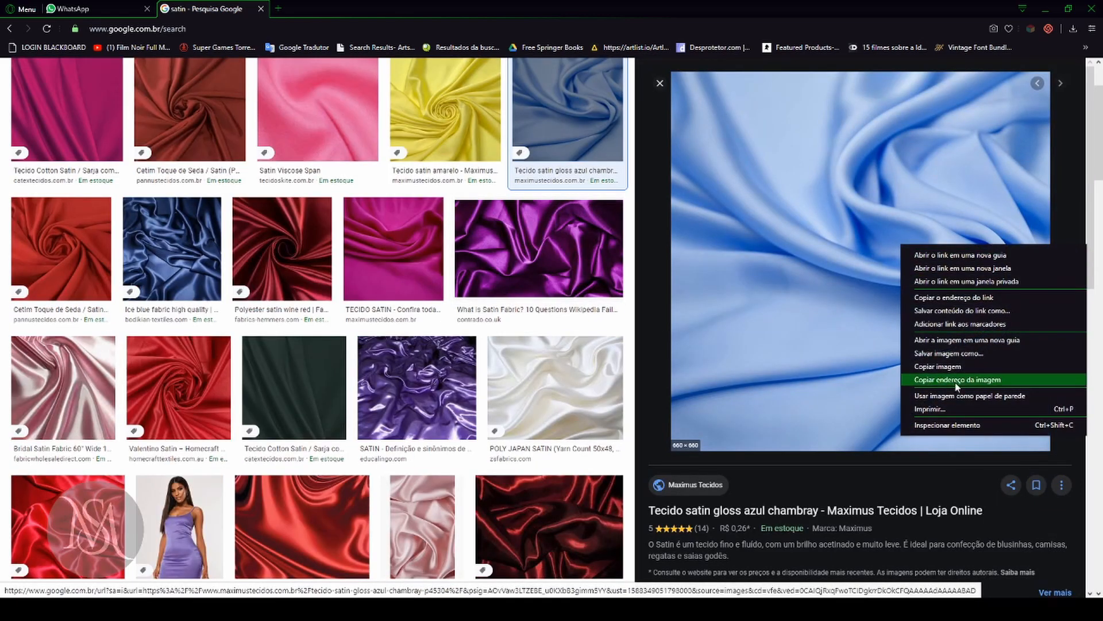
click(971, 339)
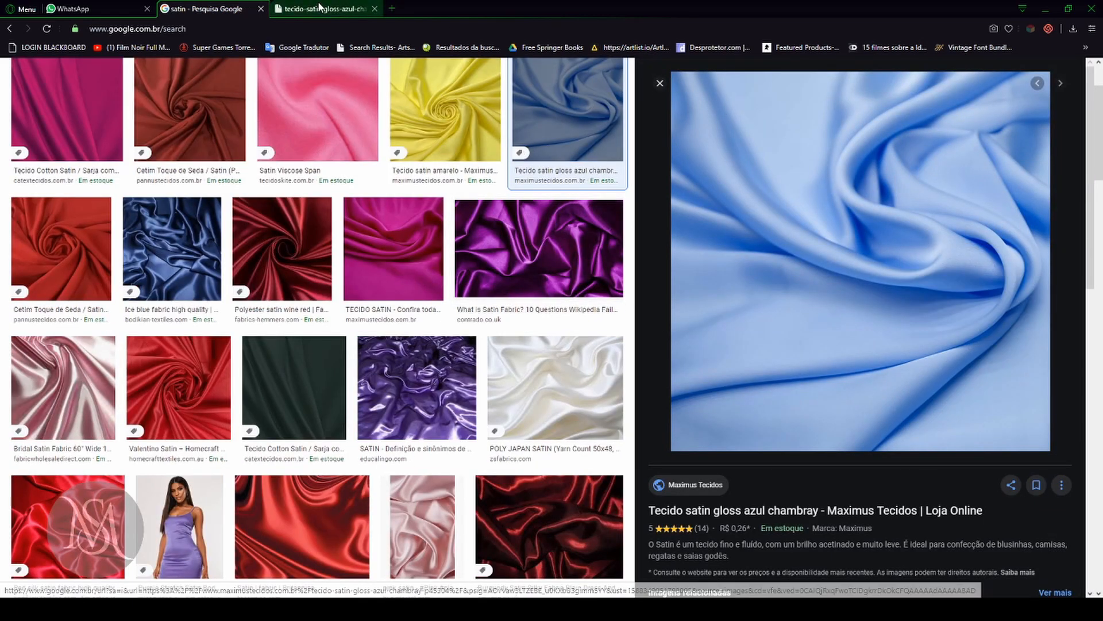
click(319, 9)
Step: Save the blue satin image to the Desktop as the JPEG tecido-satin-gloss-azul-chambray
right_click(560, 264)
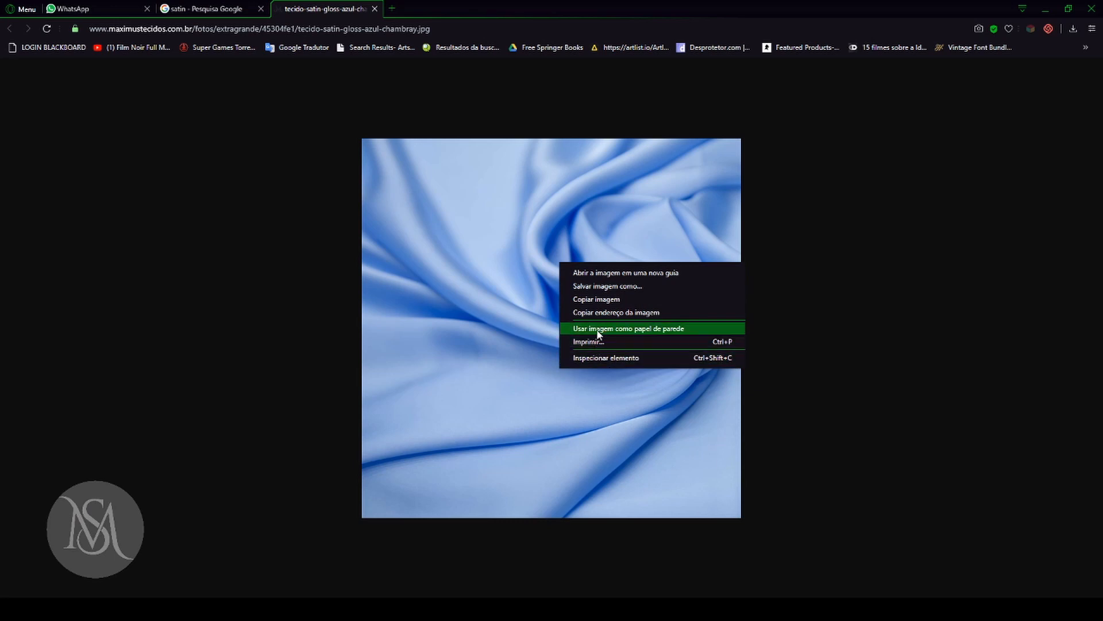
click(608, 287)
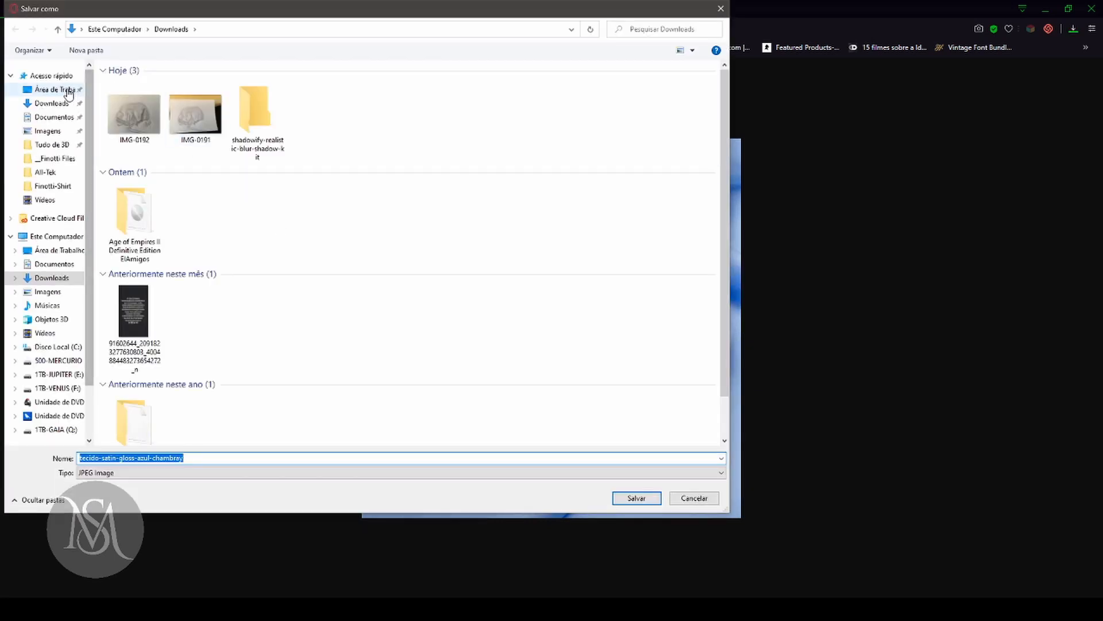
click(55, 89)
click(617, 498)
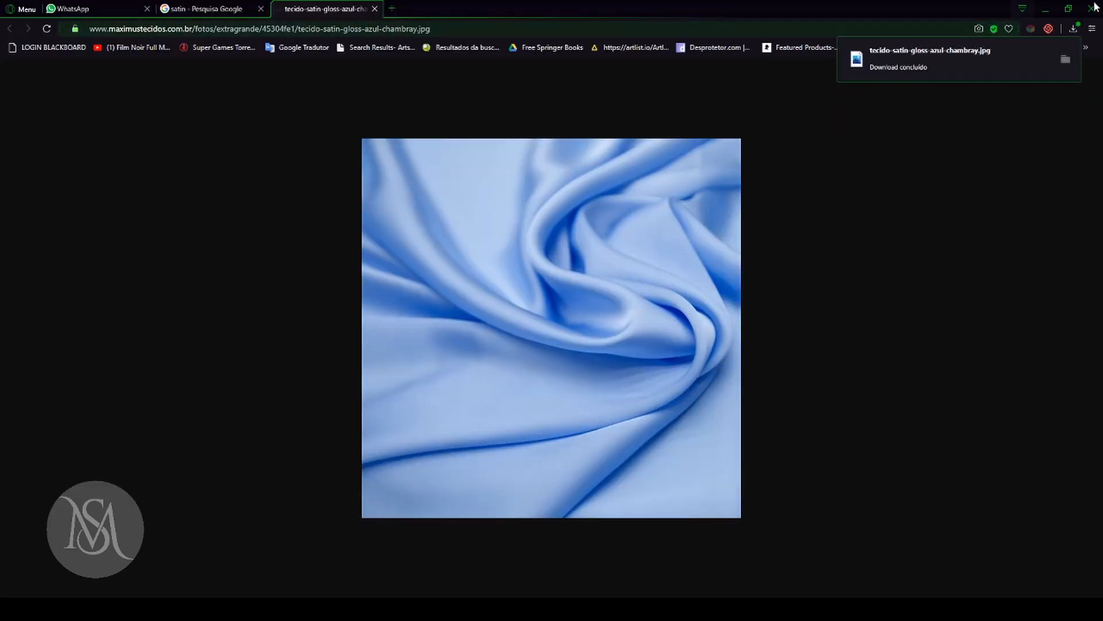
Step: Return to Photoshop, open tecido-satin-gloss-azul-chambray from the Desktop and place its window clear of the layer list
click(1046, 12)
double_click(447, 349)
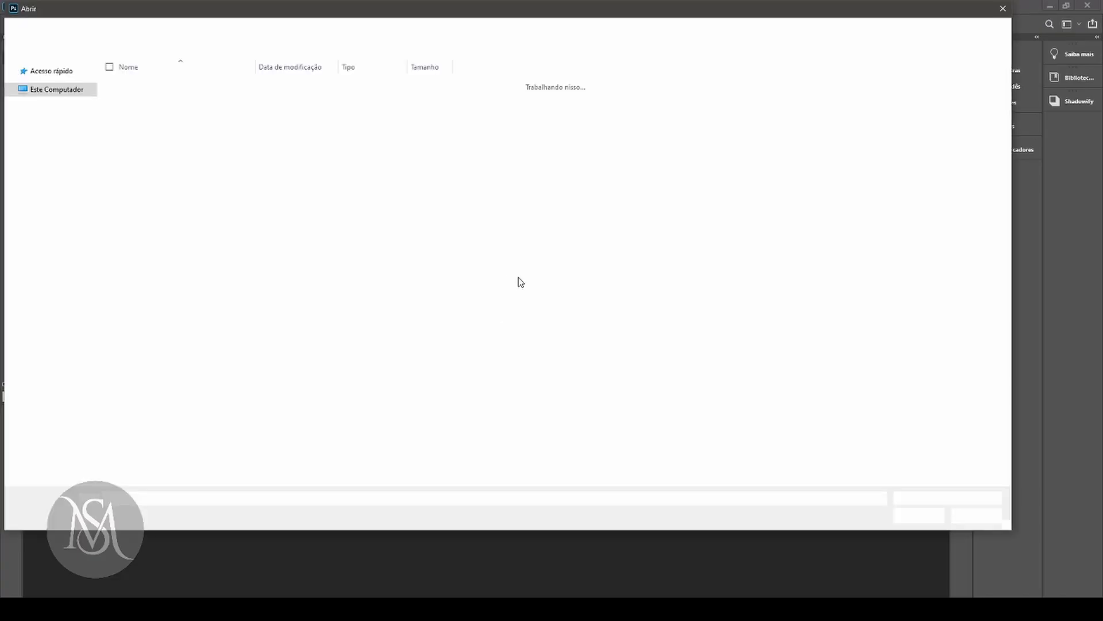
click(54, 91)
double_click(202, 101)
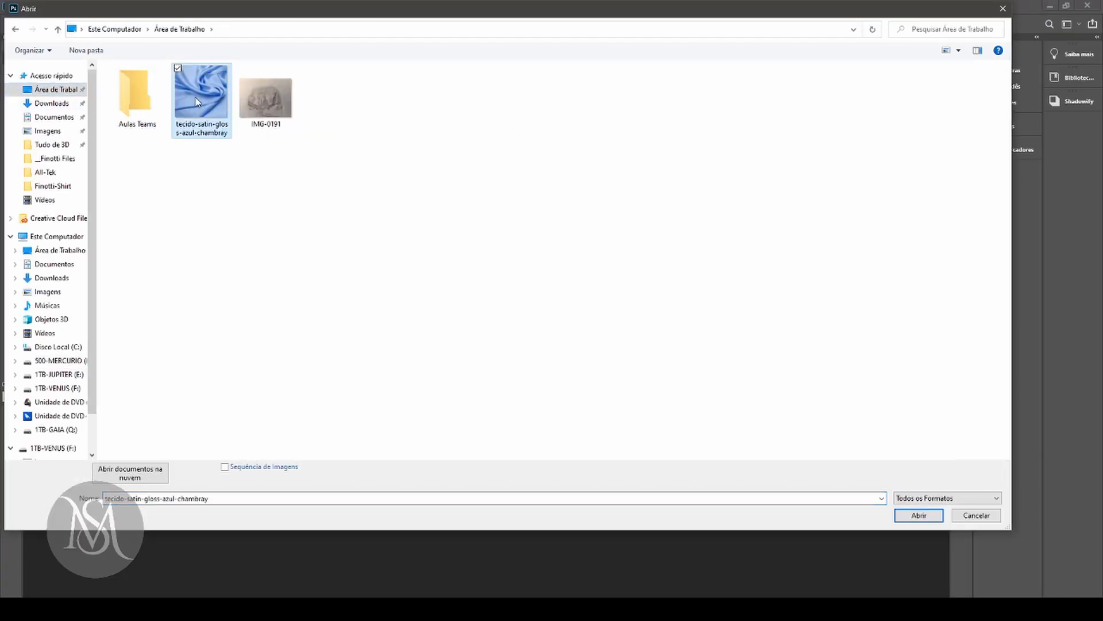
drag(324, 48, 625, 79)
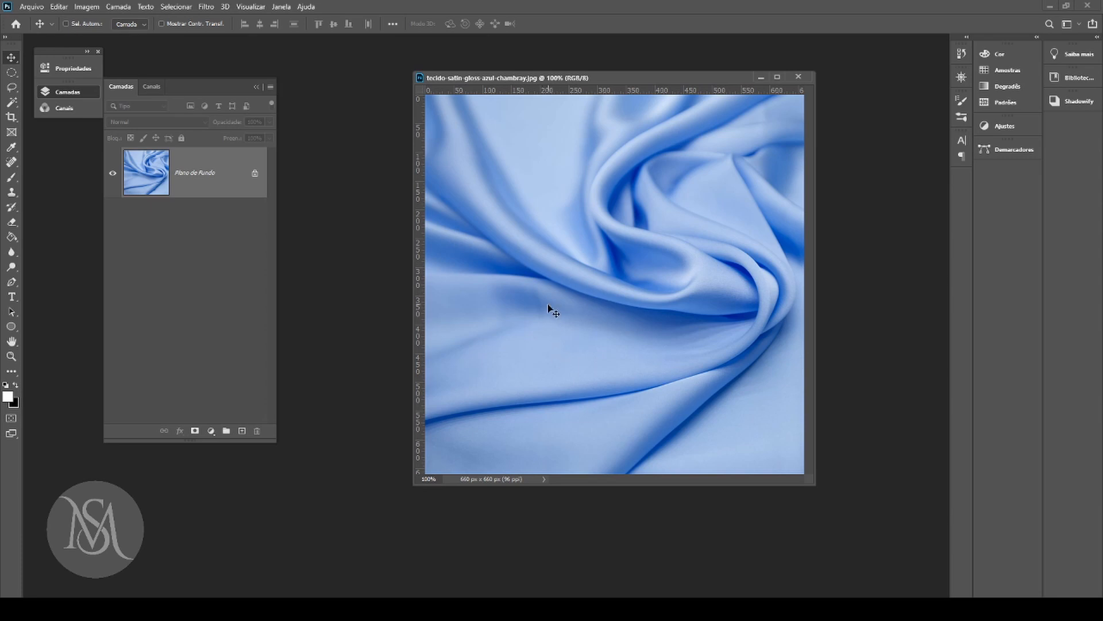
Step: Remove the satin fabric's colour with a Hue/Saturation adjustment at saturation -100
key(ctrl+u)
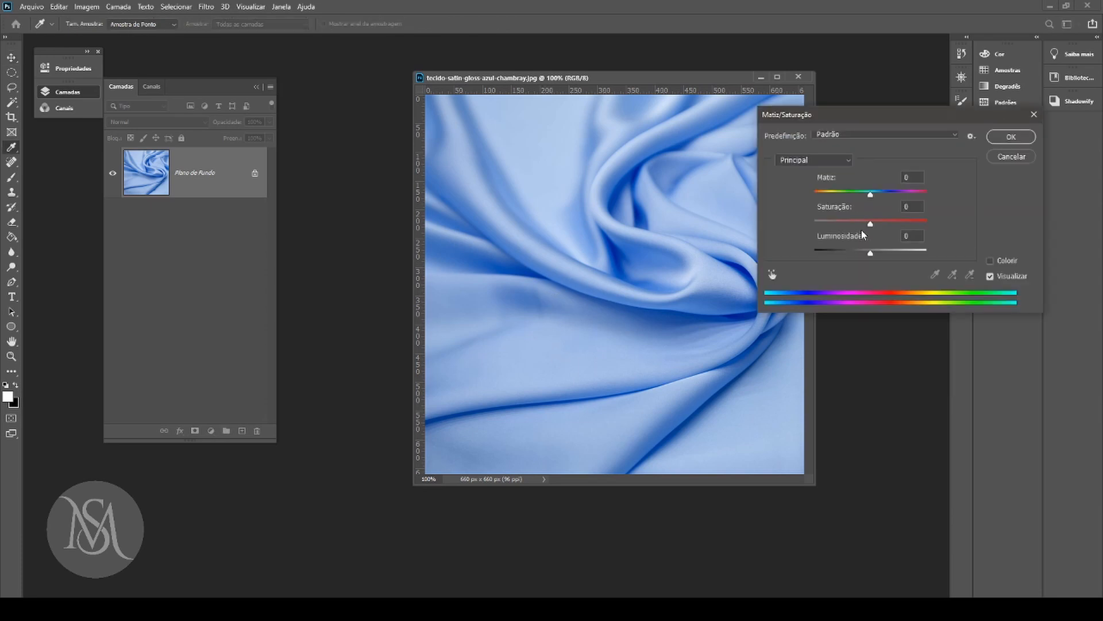
drag(871, 224, 729, 231)
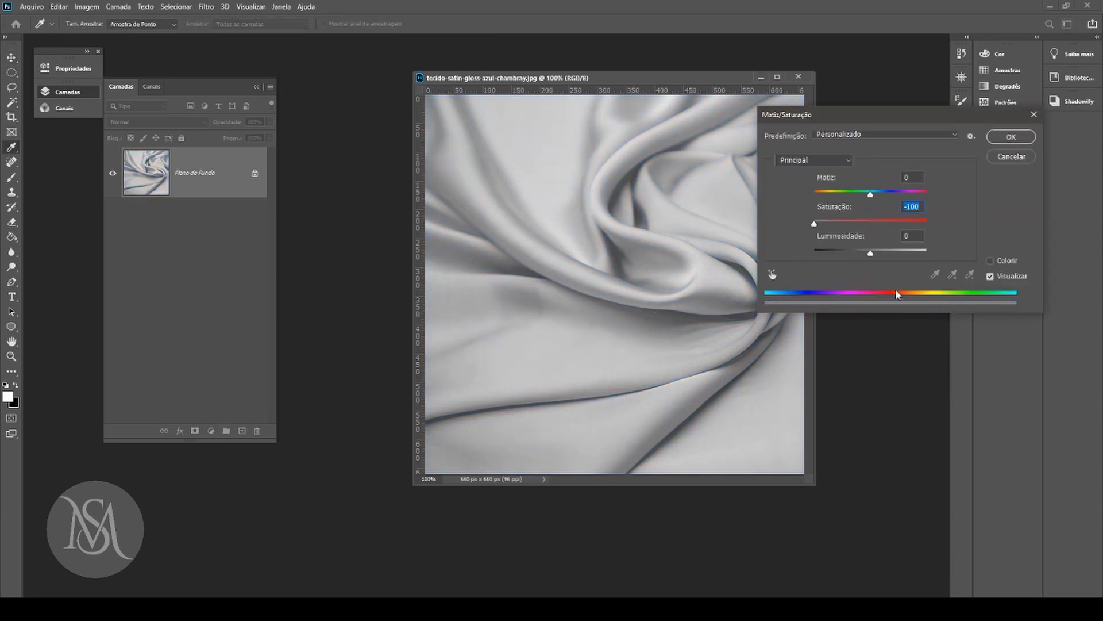
mouse_move(872, 256)
mouse_down()
mouse_move(860, 251)
mouse_move(872, 250)
mouse_up()
click(1012, 137)
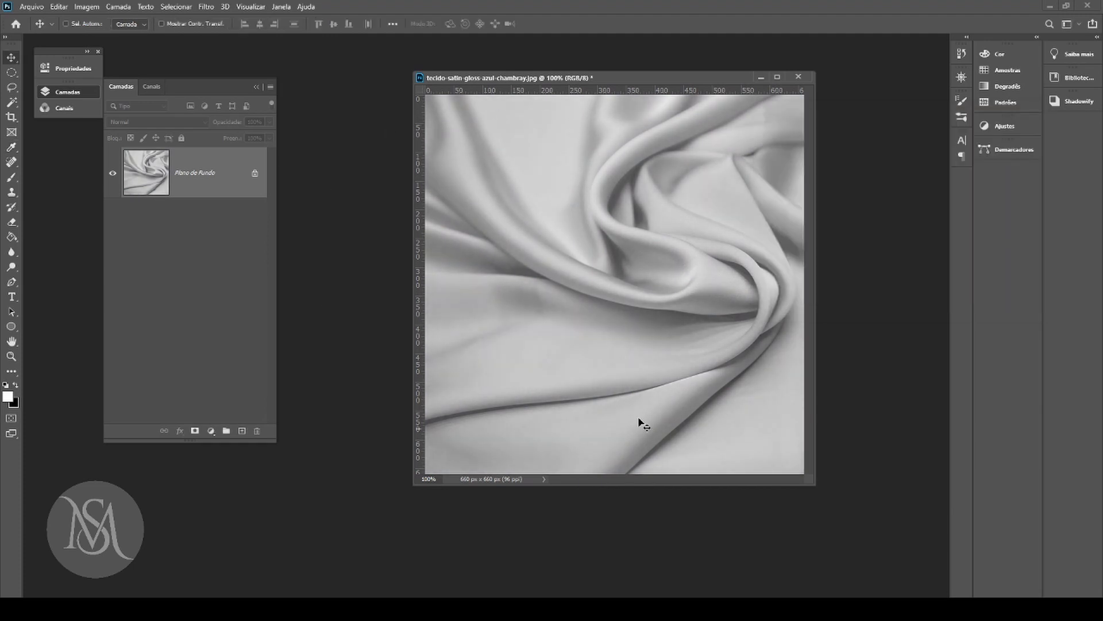
Step: Save the grey fabric to the Desktop as the Photoshop file tecido-satin-gloss-azul-chambray, and undo the desaturation
click(39, 6)
click(81, 139)
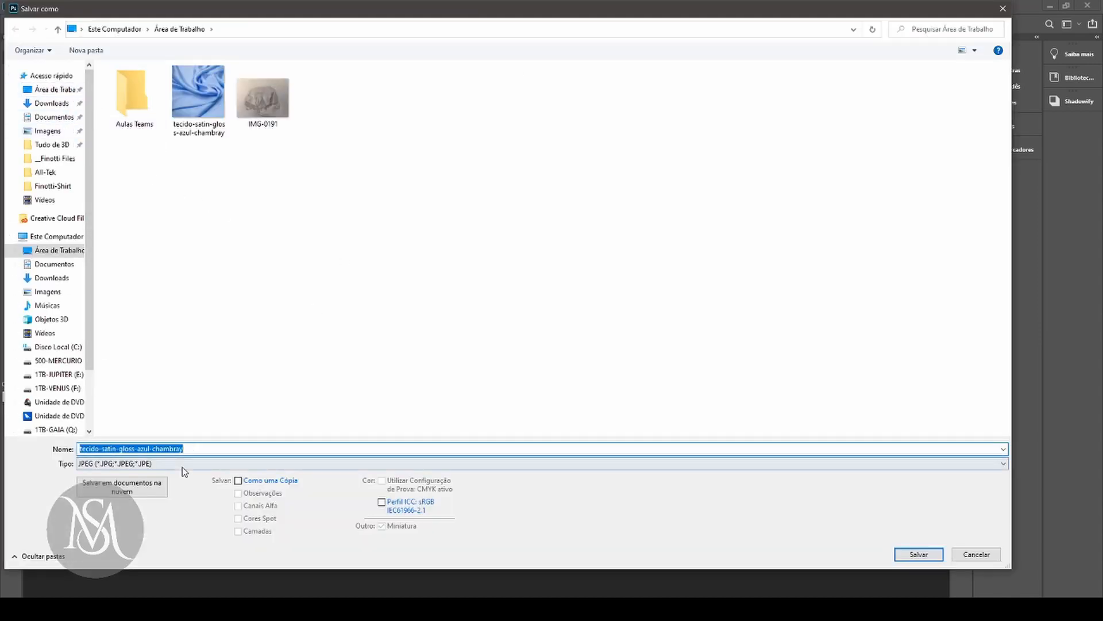
click(270, 463)
click(175, 278)
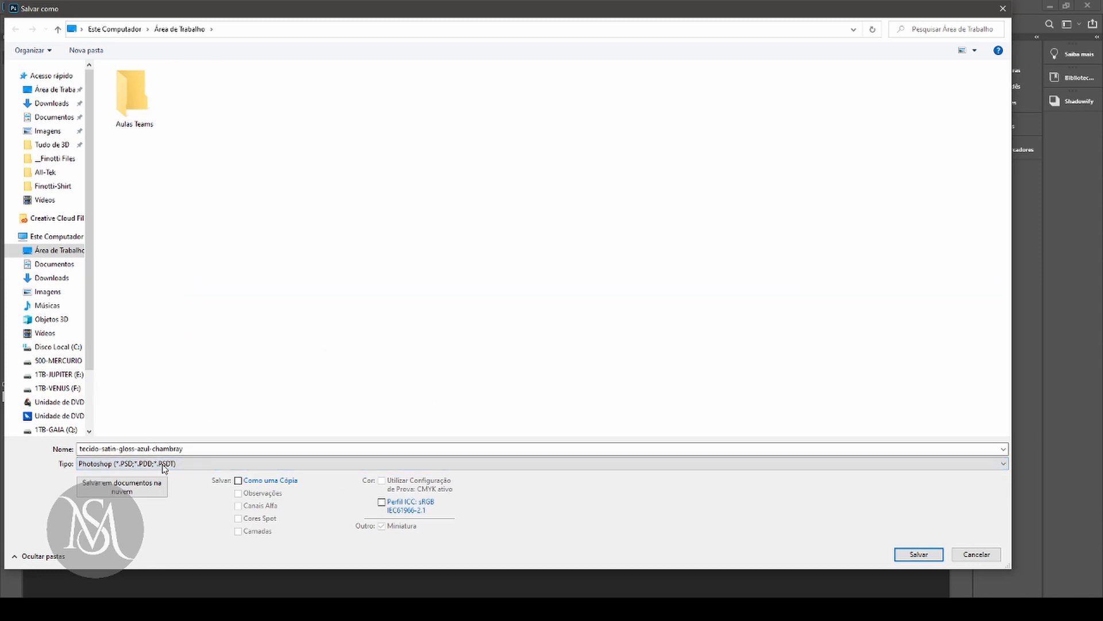
click(919, 554)
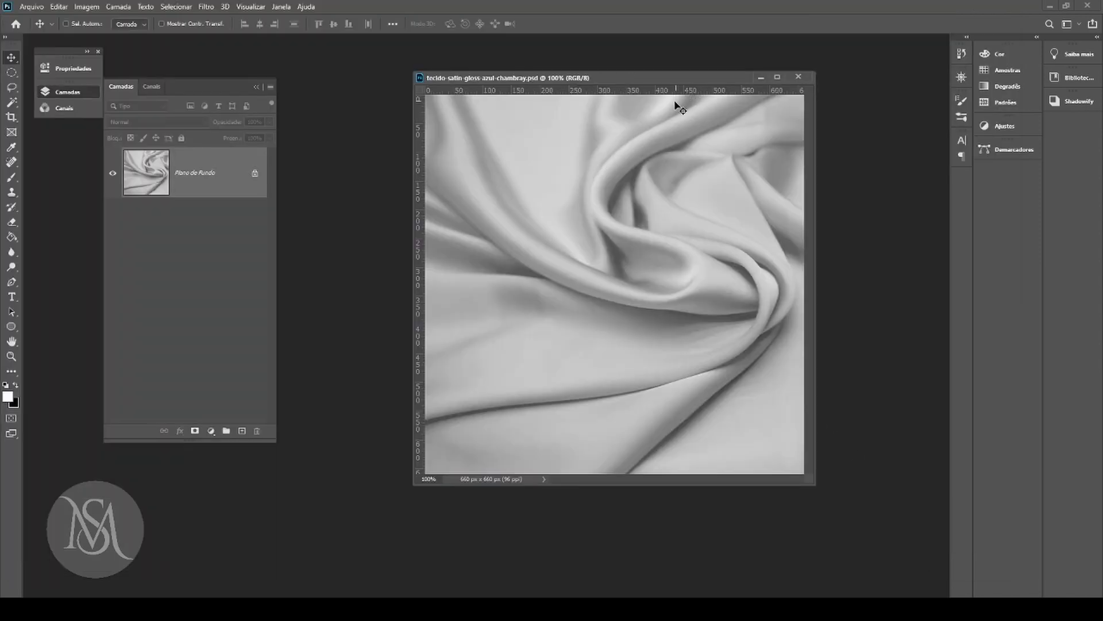
key(ctrl+z)
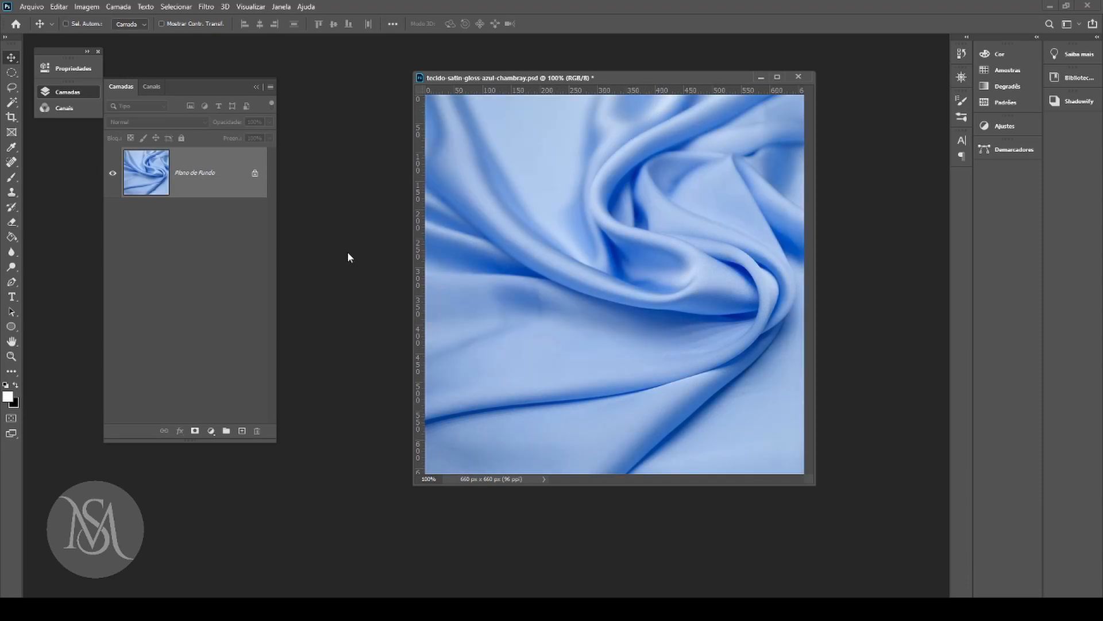
Step: Open the Watchdog2 artwork from the shirt artwork folder on 1TB-GAIA (Q:) and dismiss its separate document window
key(ctrl+o)
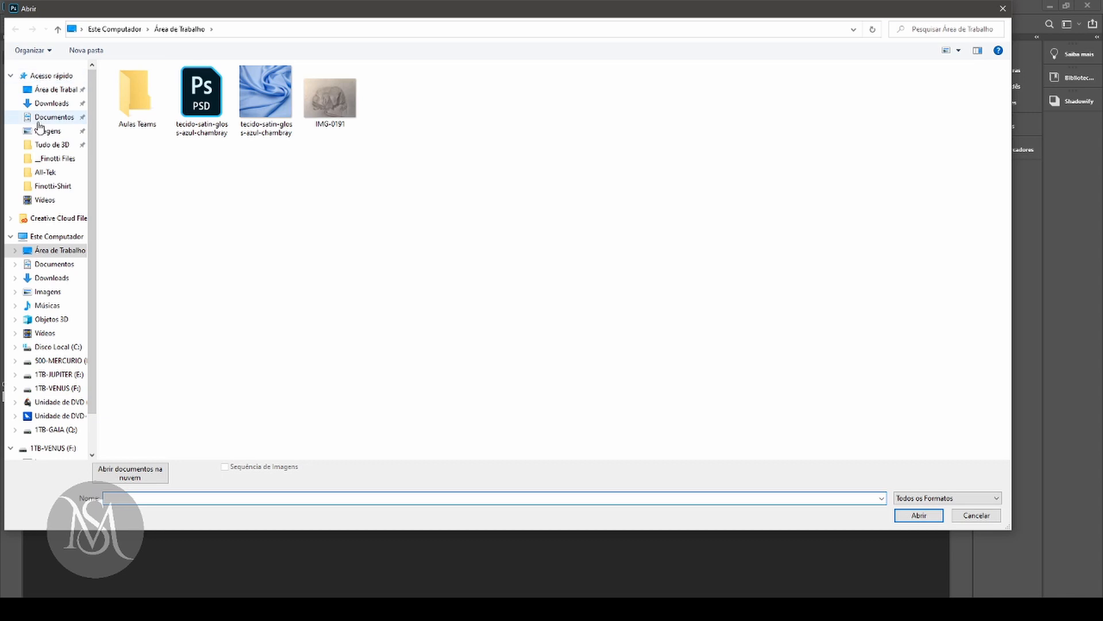
click(70, 432)
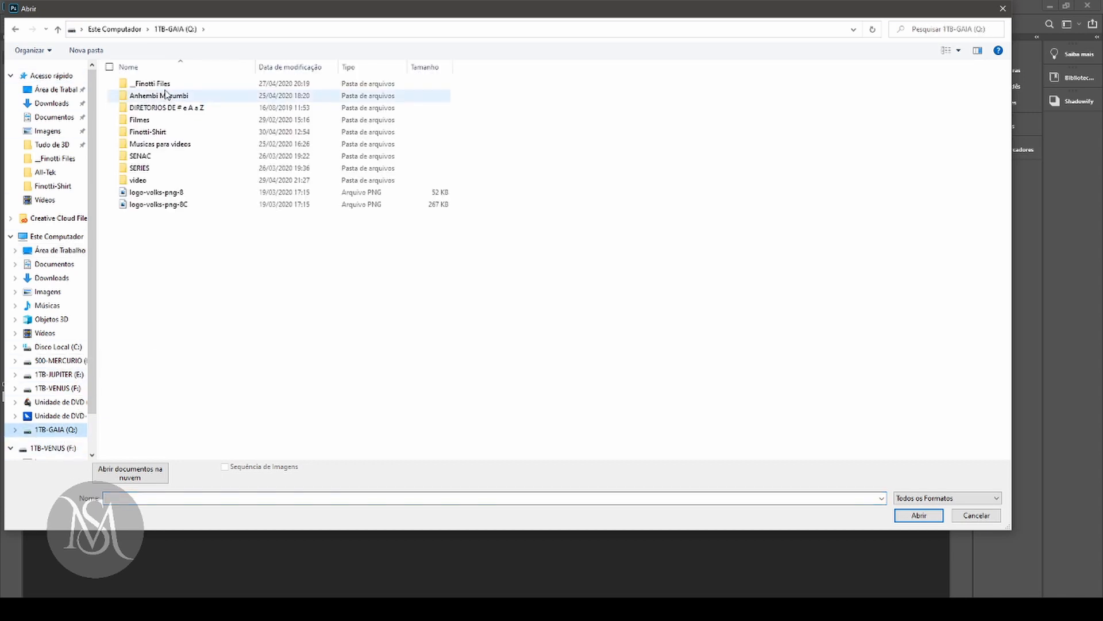
double_click(150, 133)
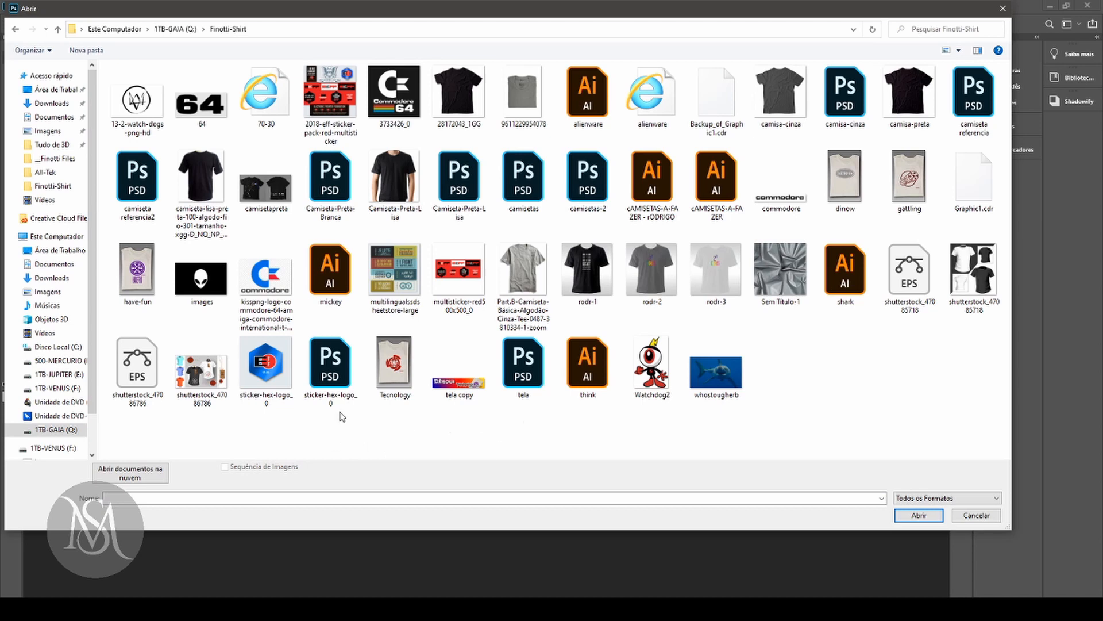
double_click(652, 365)
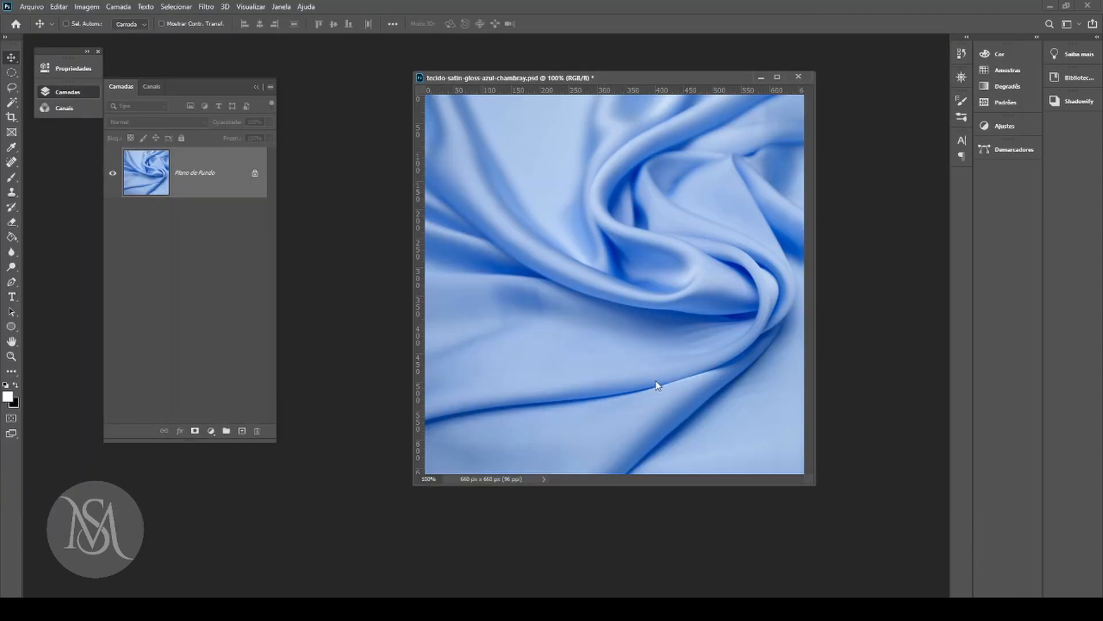
drag(228, 52, 274, 220)
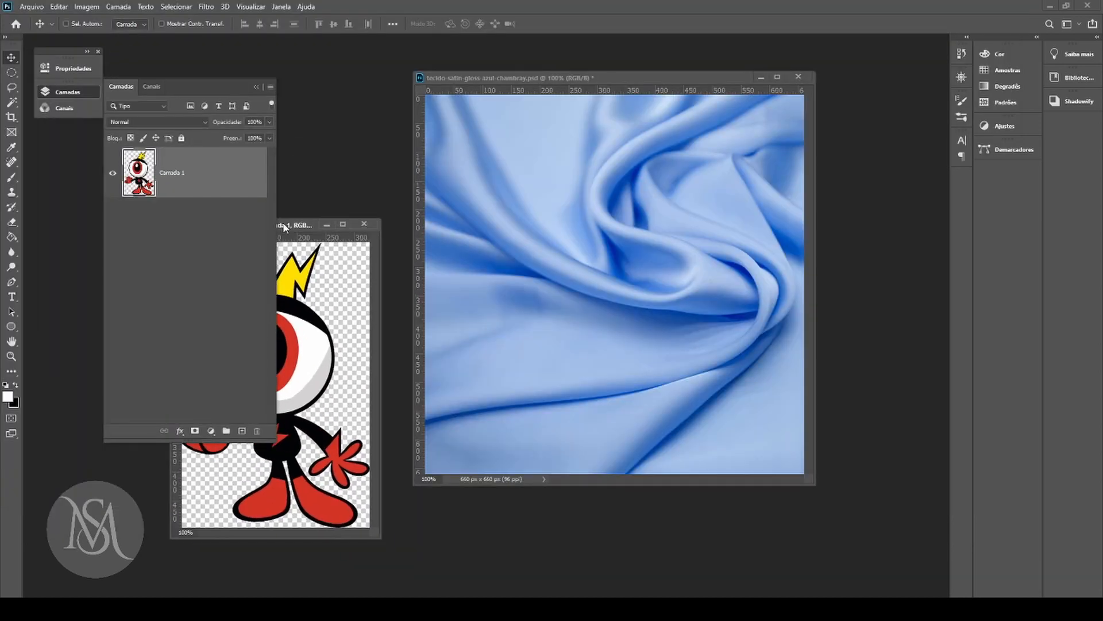
click(349, 221)
Step: Place the Watchdog2 artwork from the Finotti-Shirt folder into the satin document and move it toward the fabric's upper left
click(267, 608)
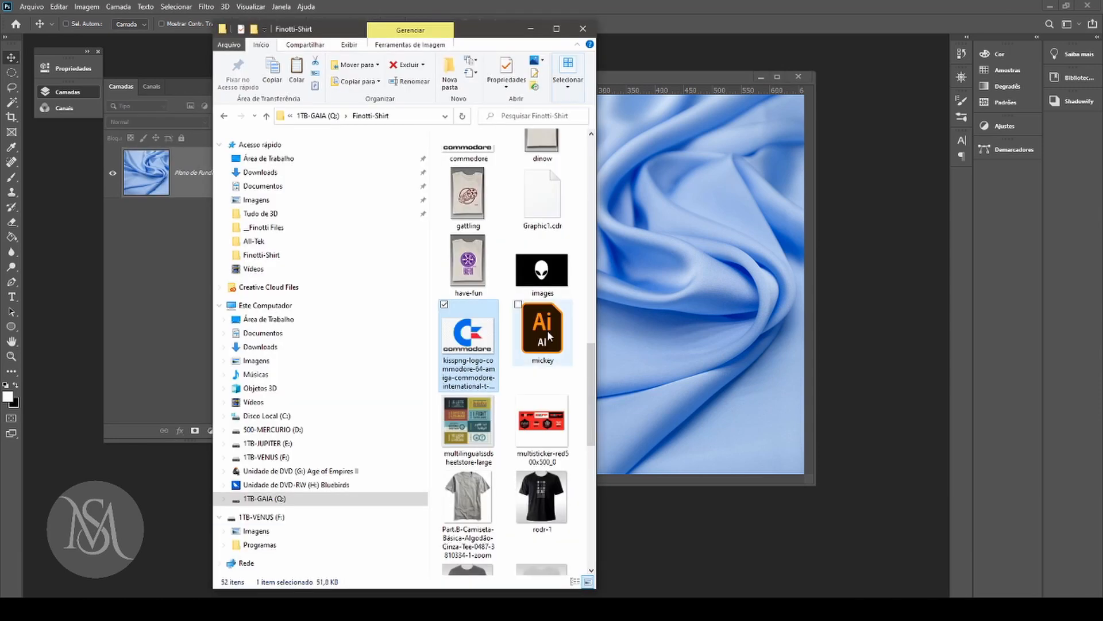
drag(589, 415, 579, 538)
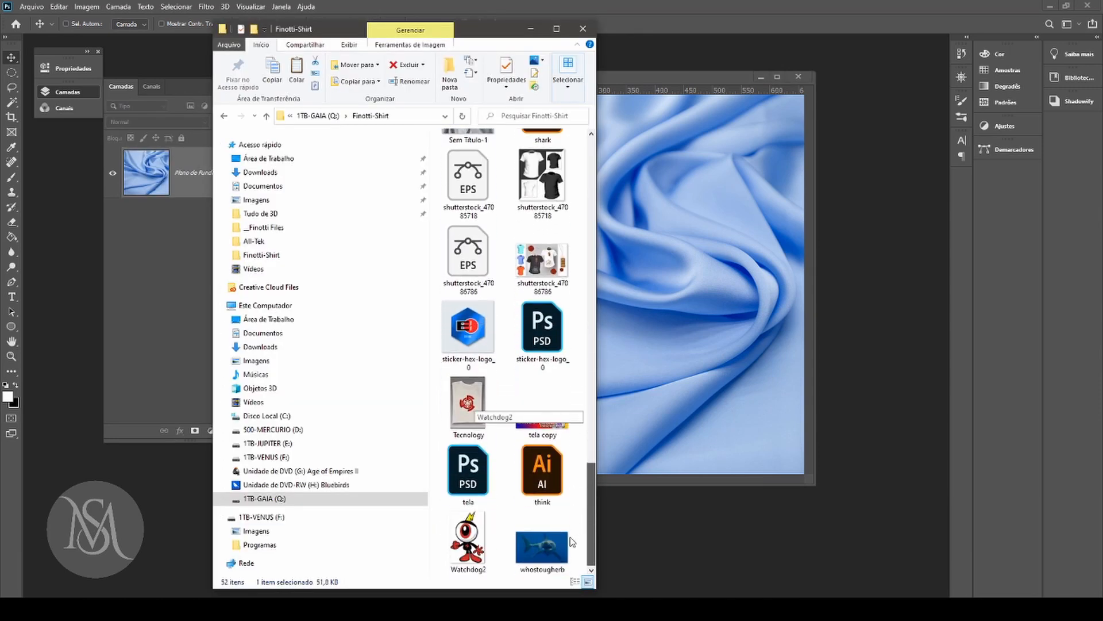
drag(469, 537, 687, 280)
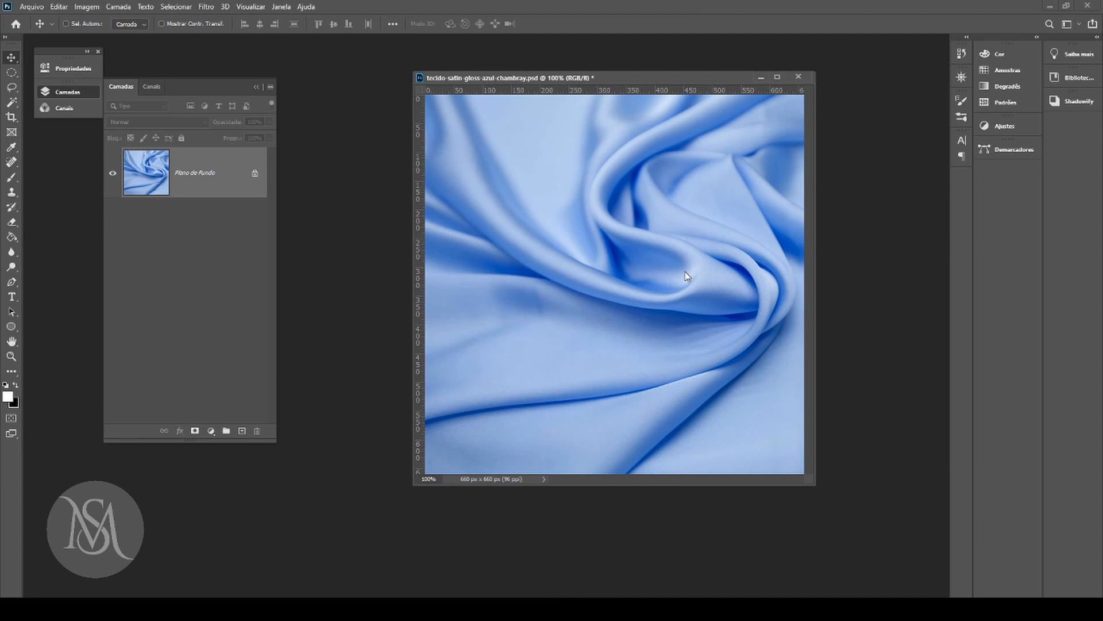
drag(740, 96, 696, 159)
key(Return)
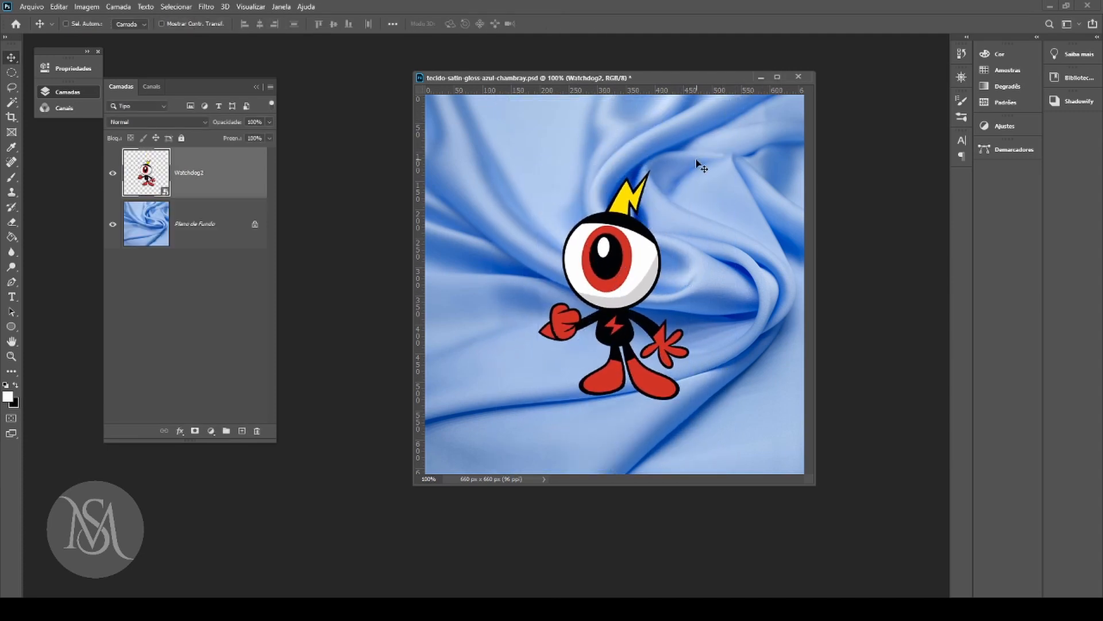
drag(601, 274, 550, 219)
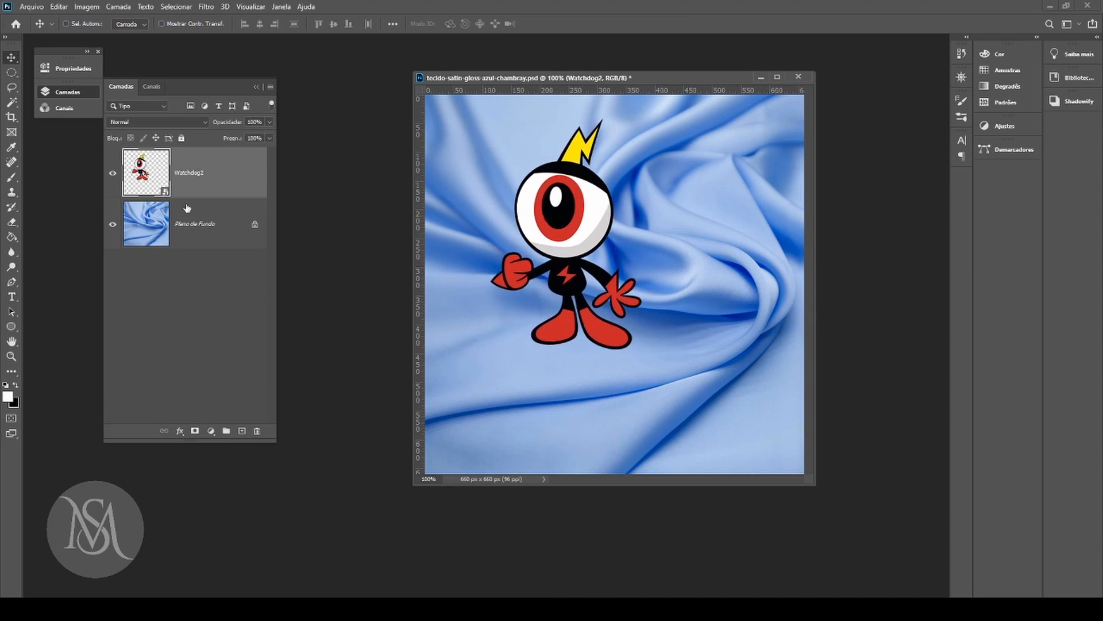
Step: Try displacing the Watchdog2 layer with the Desktop map tecido-satin-gloss-azul-chambray, and undo the displacement
click(204, 10)
click(213, 21)
click(296, 262)
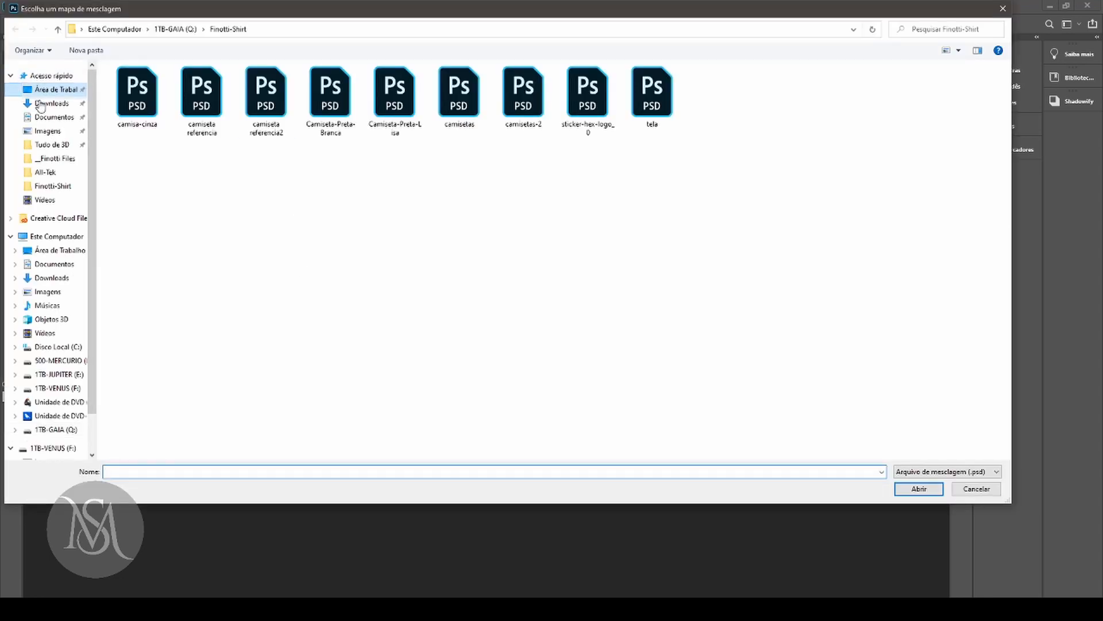
click(42, 92)
click(202, 99)
click(918, 488)
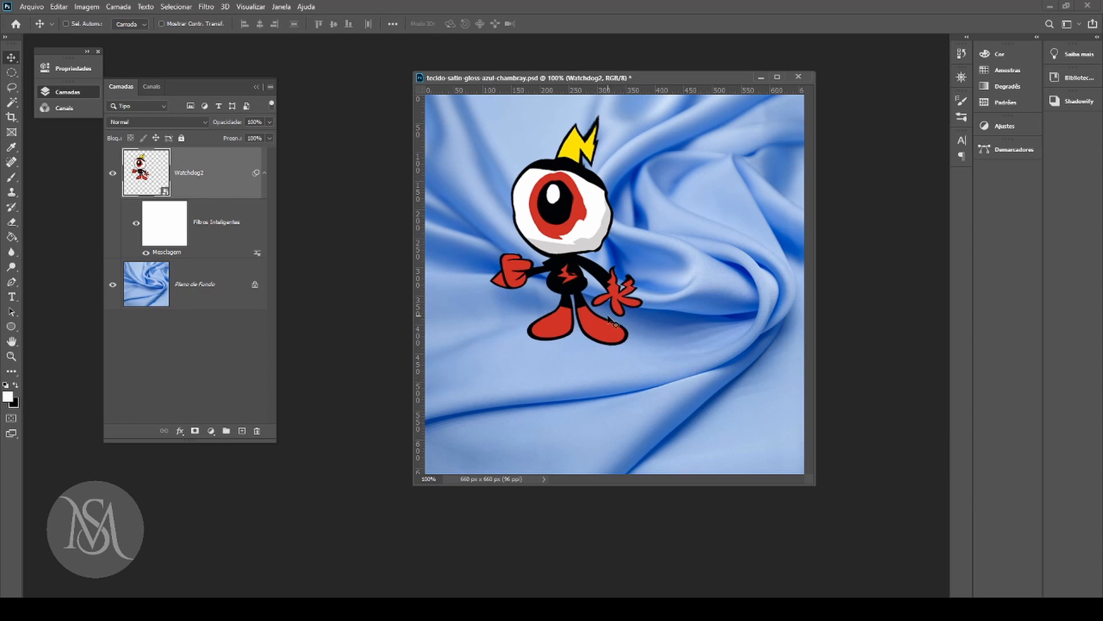
key(ctrl+z)
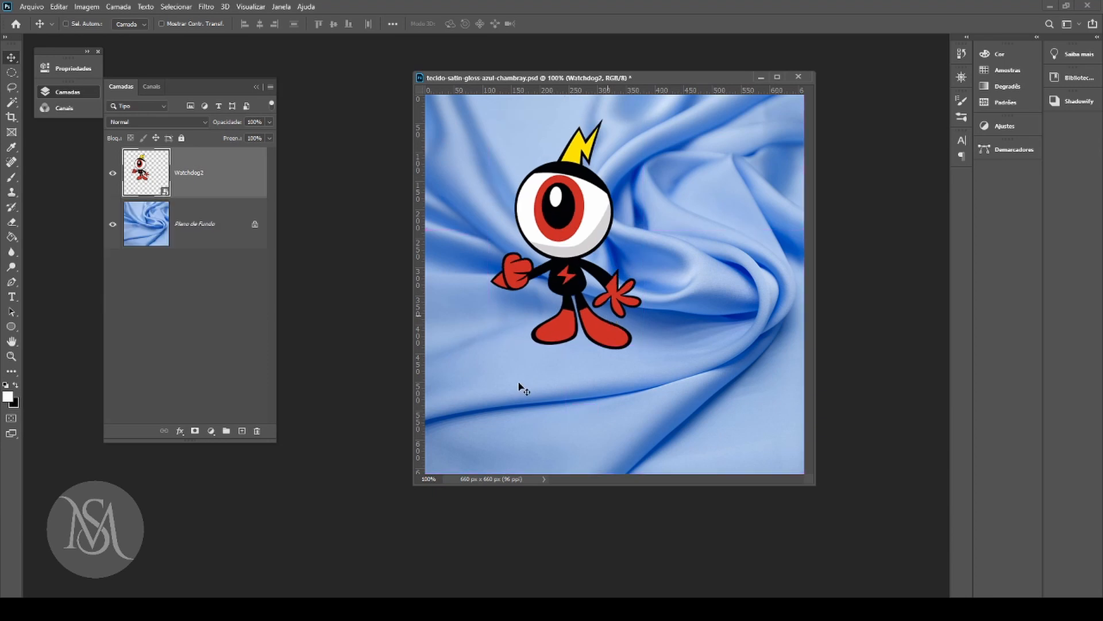
Step: Try the displacement at horizontal and vertical scale 20 with Lado a Lado and the same satin map, and undo it
click(205, 7)
click(242, 18)
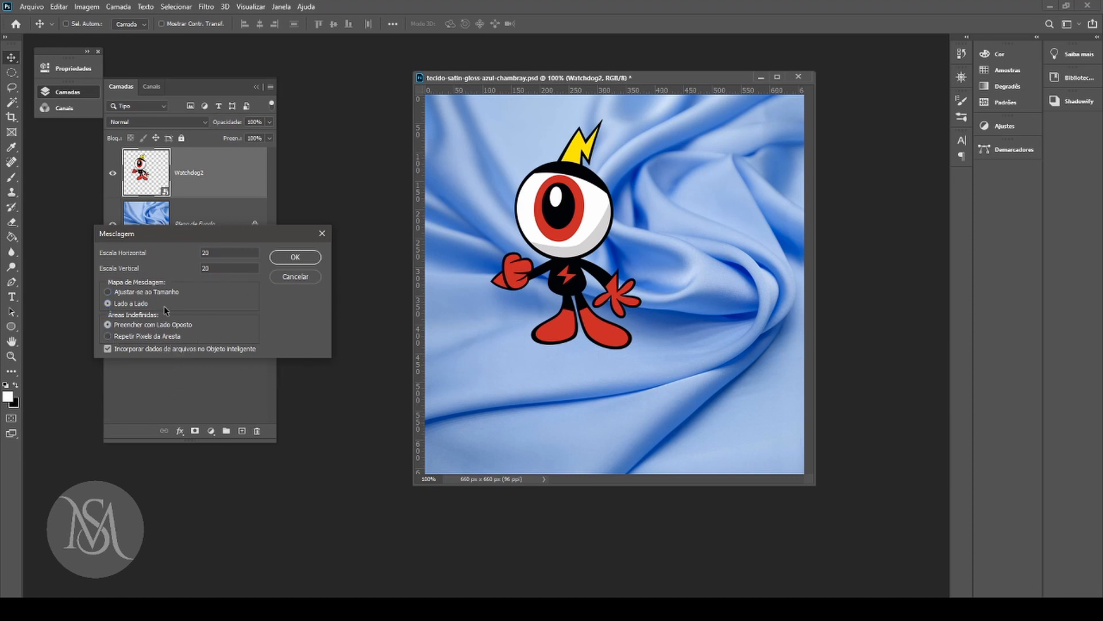
click(295, 258)
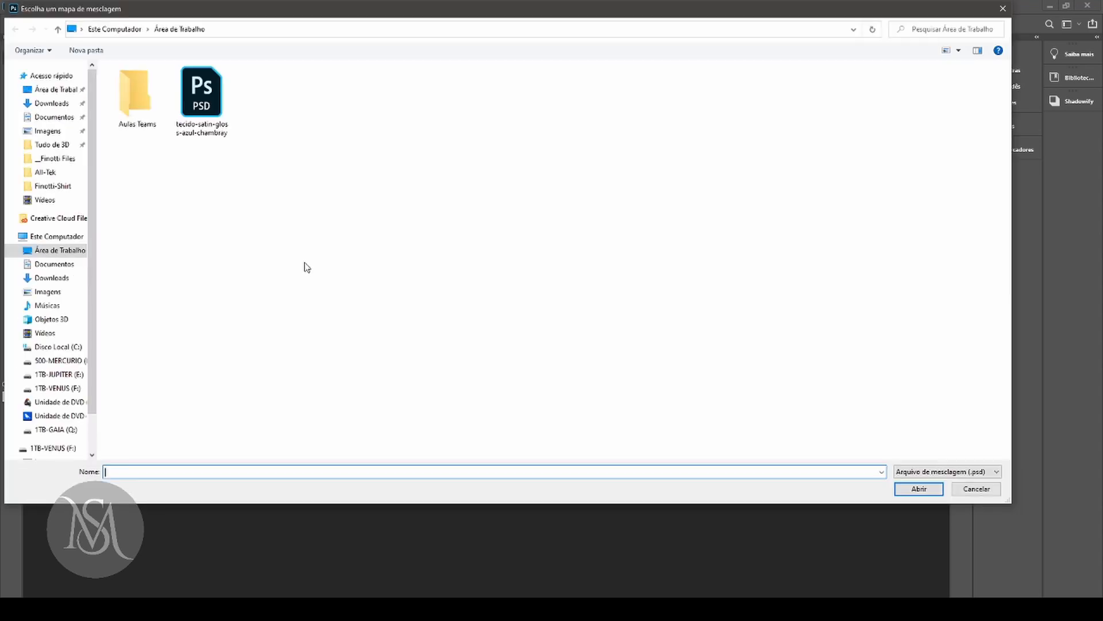
click(201, 98)
click(920, 488)
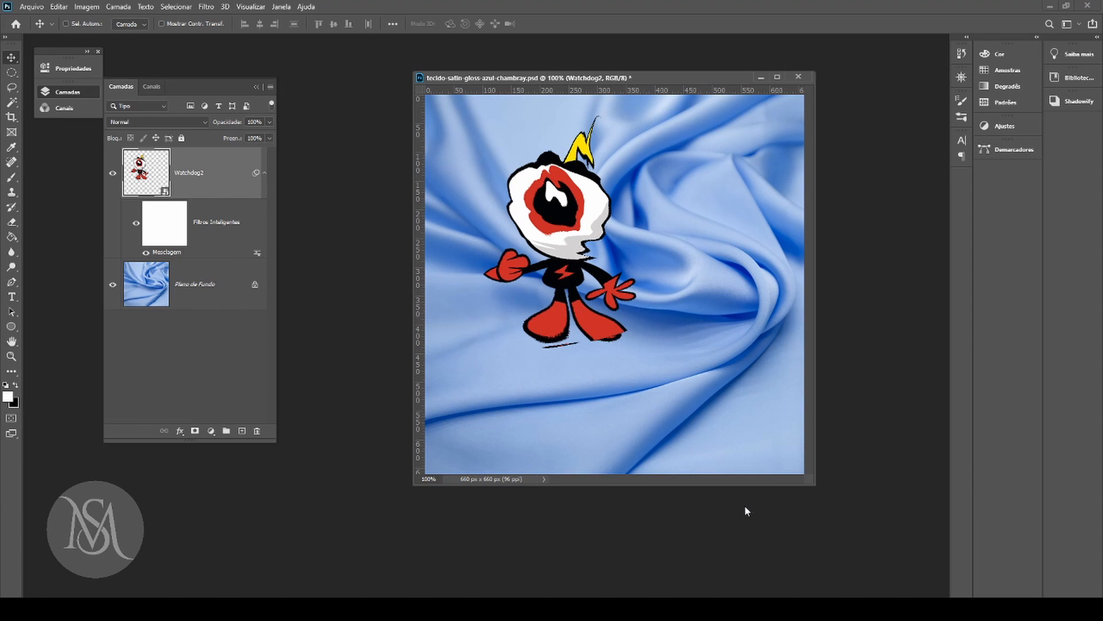
key(ctrl+z)
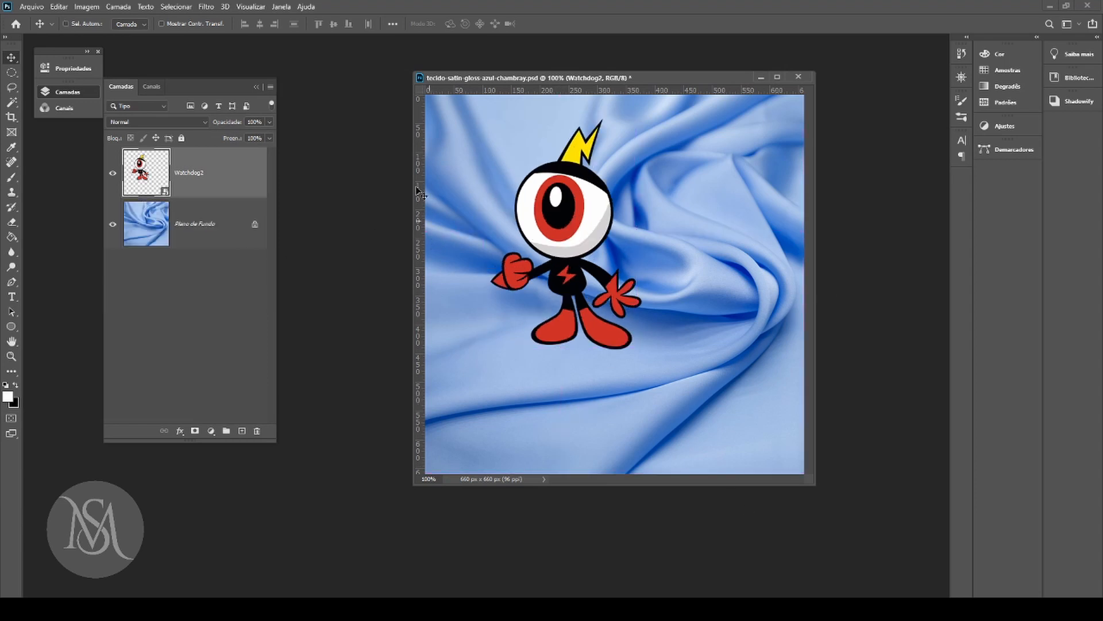
Step: Displace the Watchdog2 layer with the satin map at horizontal and vertical scale 5, using Ajustar-se ao Tamanho
click(205, 8)
click(221, 21)
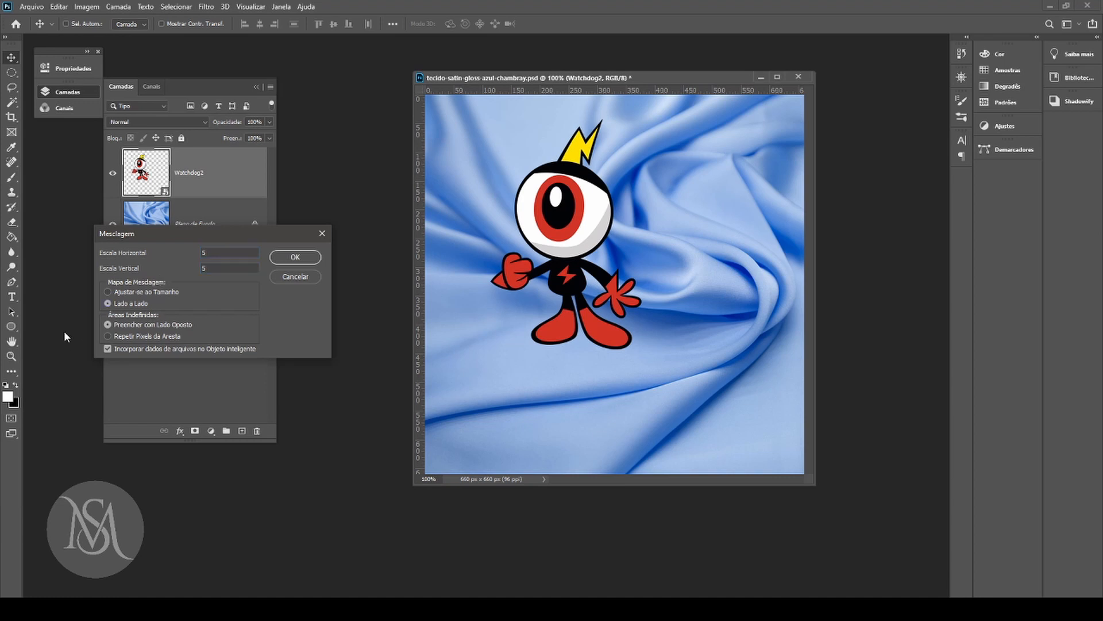
click(129, 295)
click(296, 258)
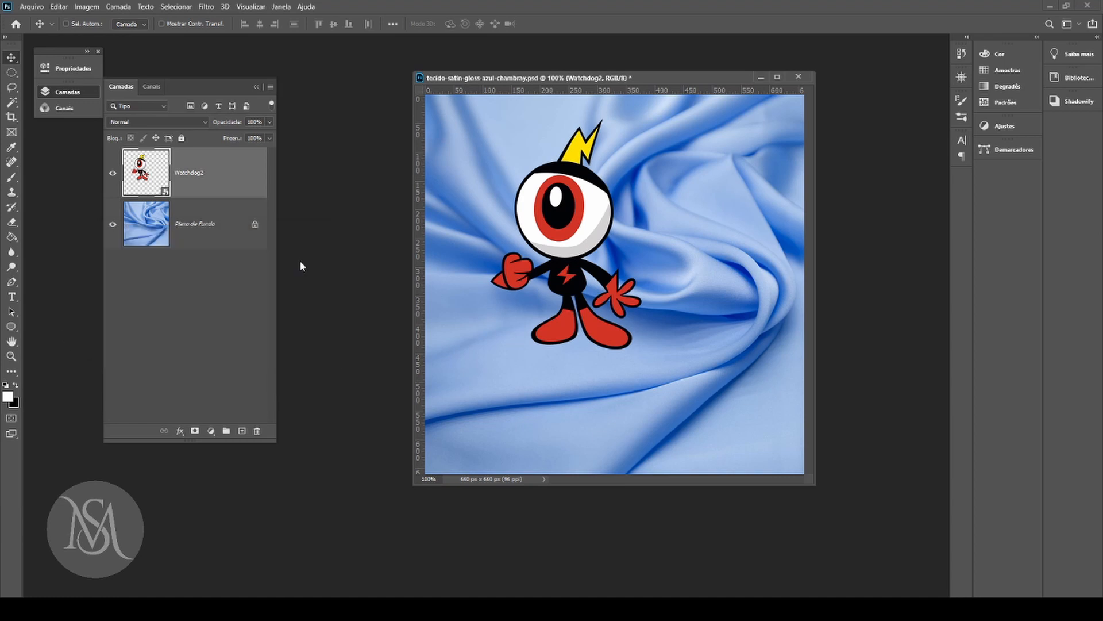
click(201, 100)
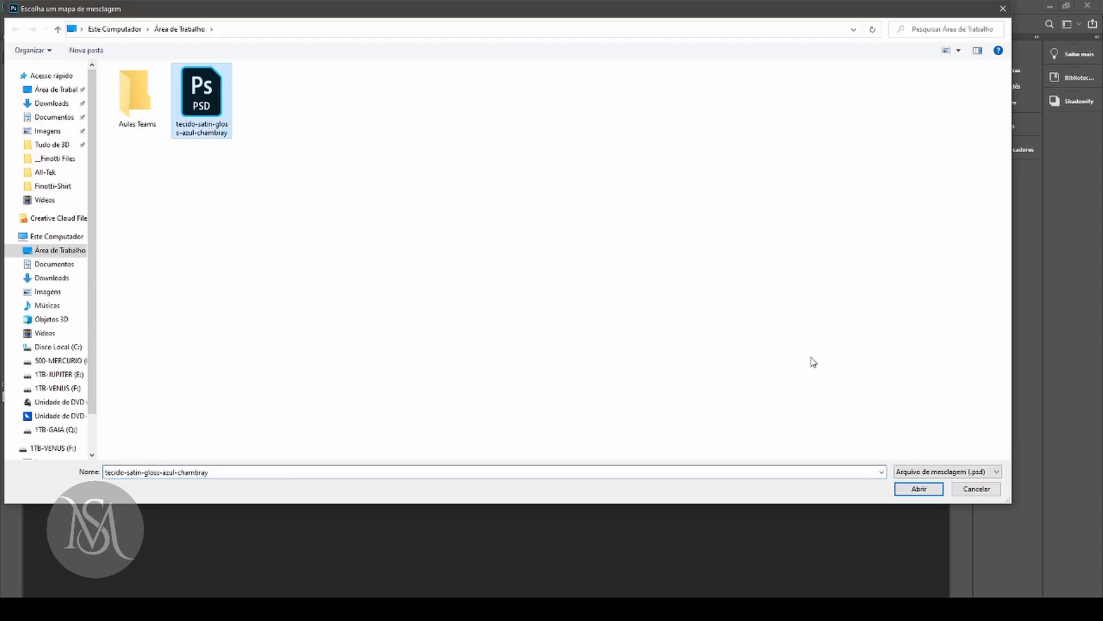
click(919, 488)
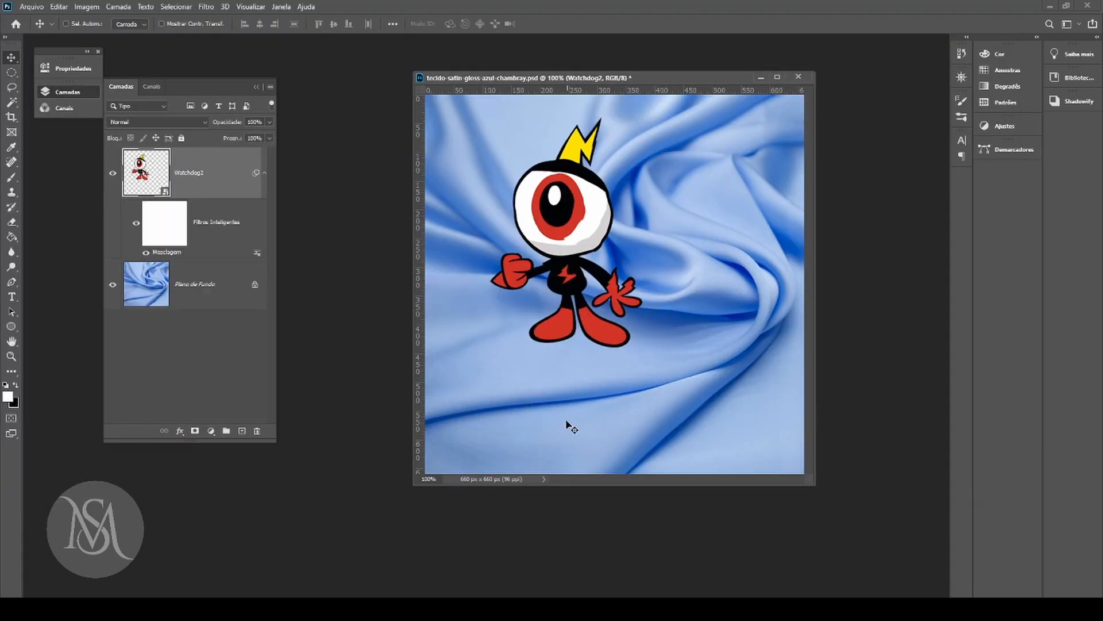
Step: Compare blend modes such as Sobrepor and Multiplicação on the Watchdog2 layer and set it to Luz Direta
click(205, 123)
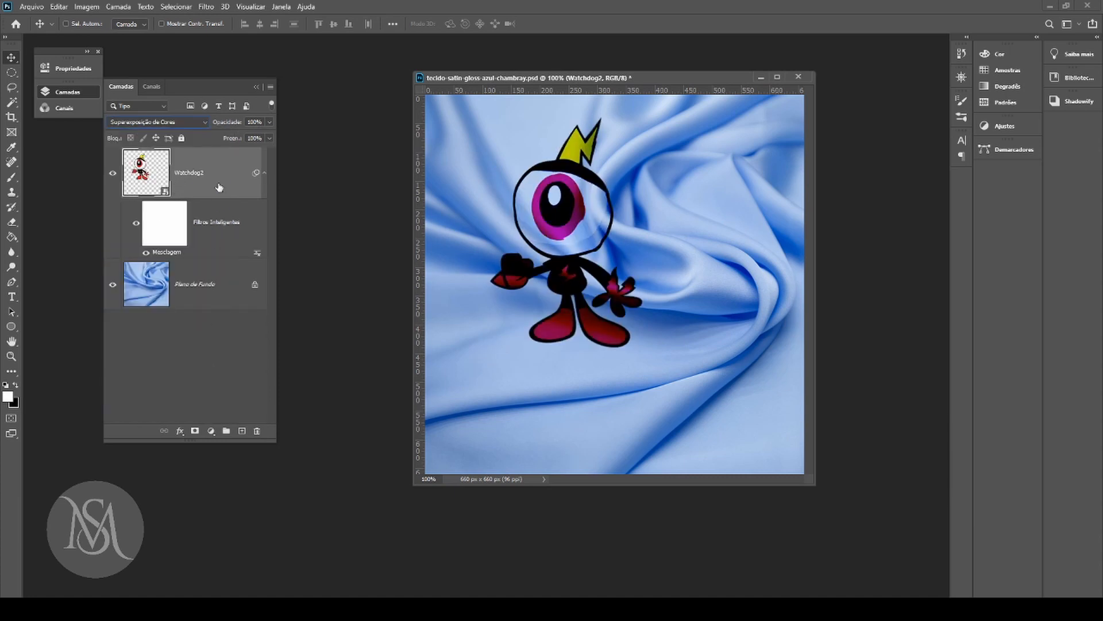
click(163, 123)
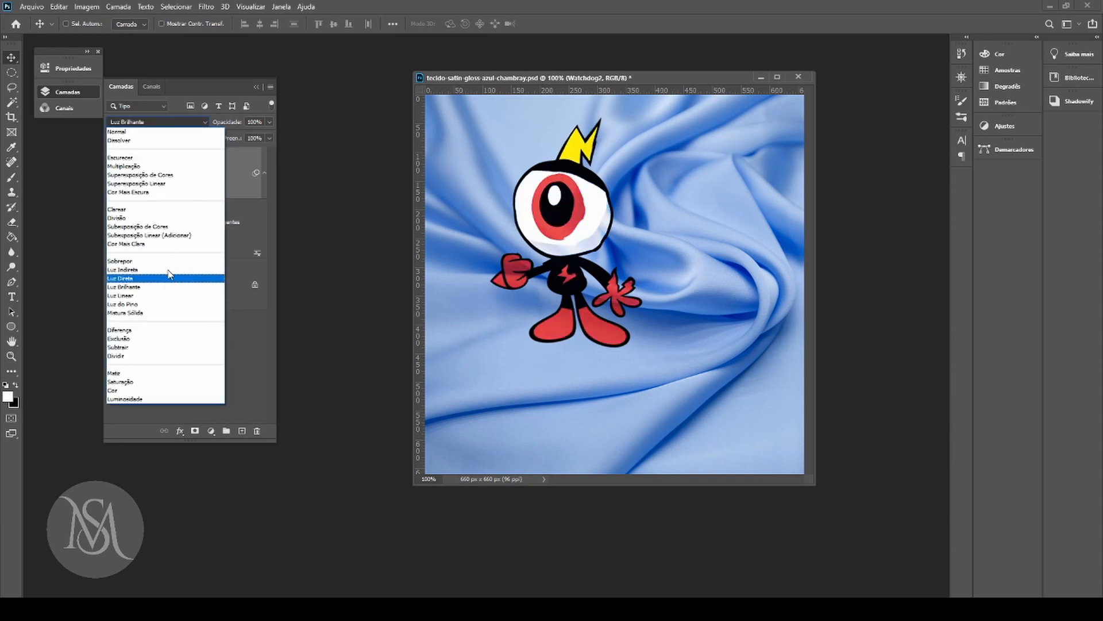
click(165, 264)
click(155, 122)
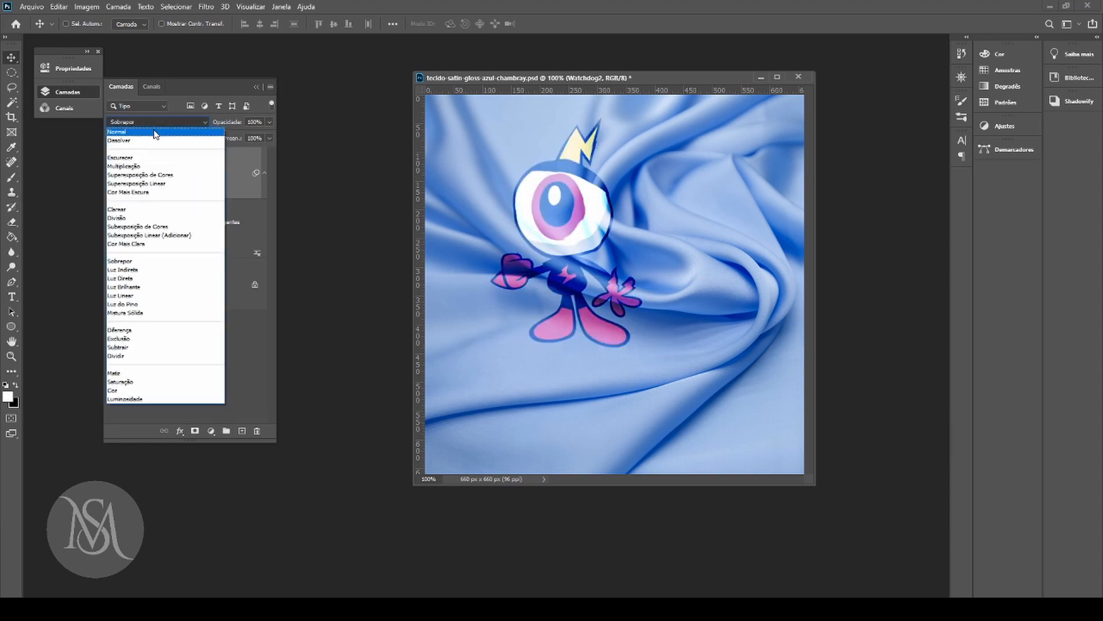
click(155, 166)
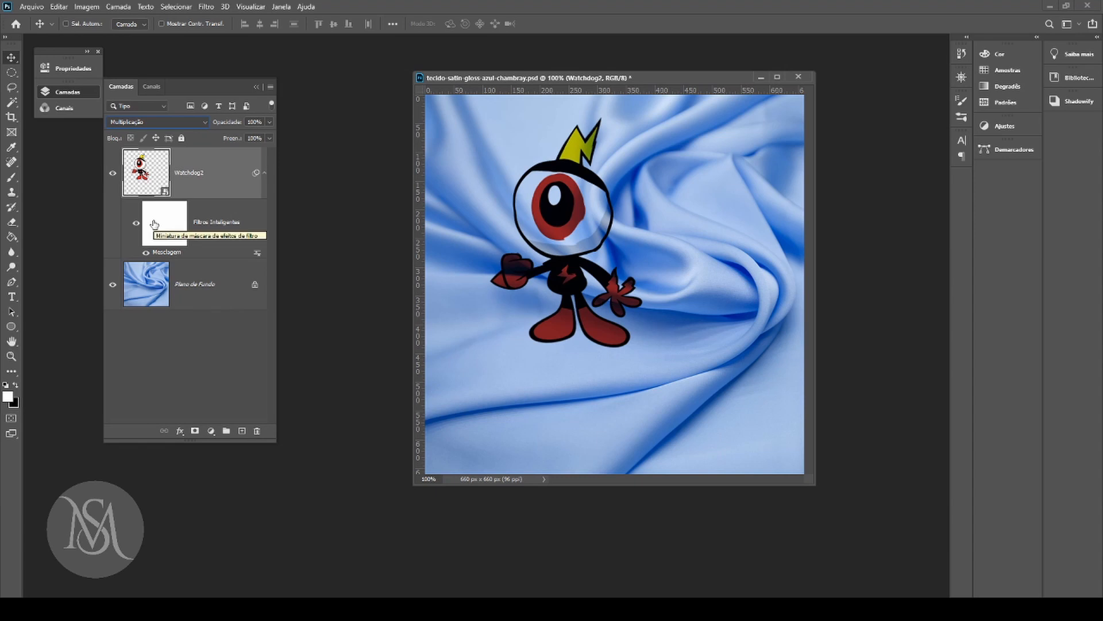
click(166, 122)
click(172, 184)
click(158, 122)
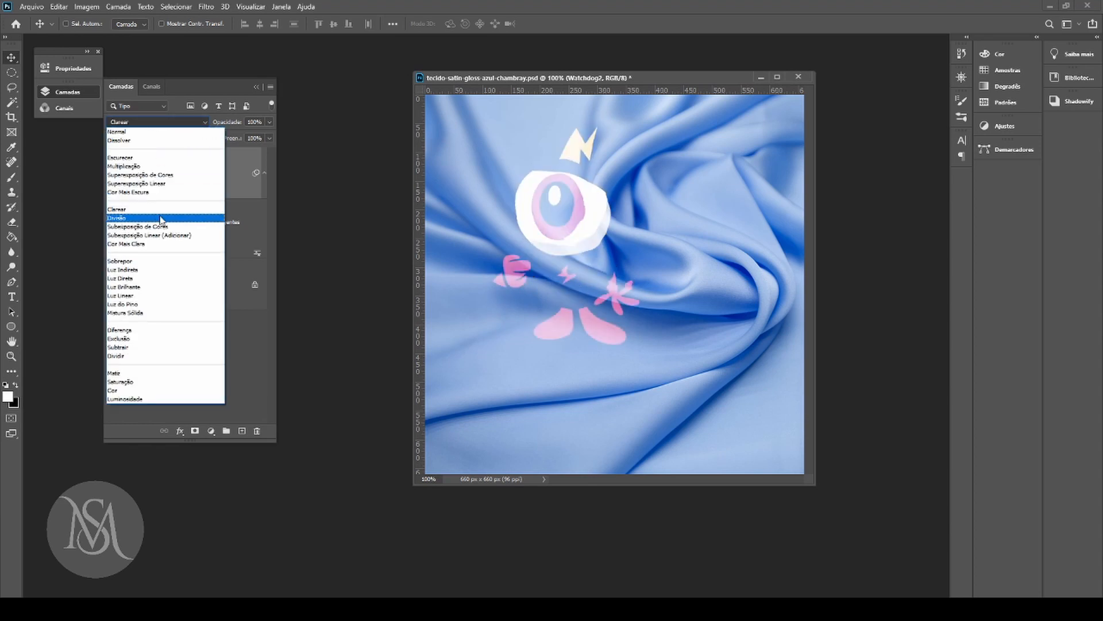
click(170, 281)
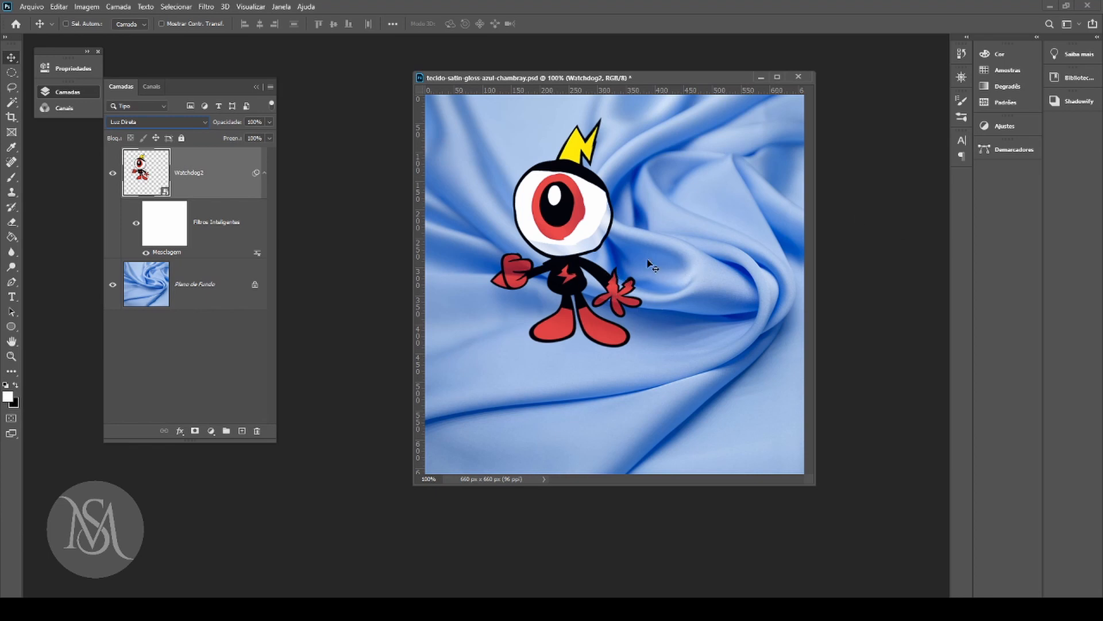
Step: Delete the displacement smart filter from Watchdog2 and move the artwork over the swirled folds on the right
drag(257, 174, 256, 430)
drag(585, 210, 723, 210)
Step: Try displacing the moved artwork with the satin map at scale 5 and Ajustar-se ao Tamanho, and delete the resulting smart filter
click(207, 6)
click(230, 16)
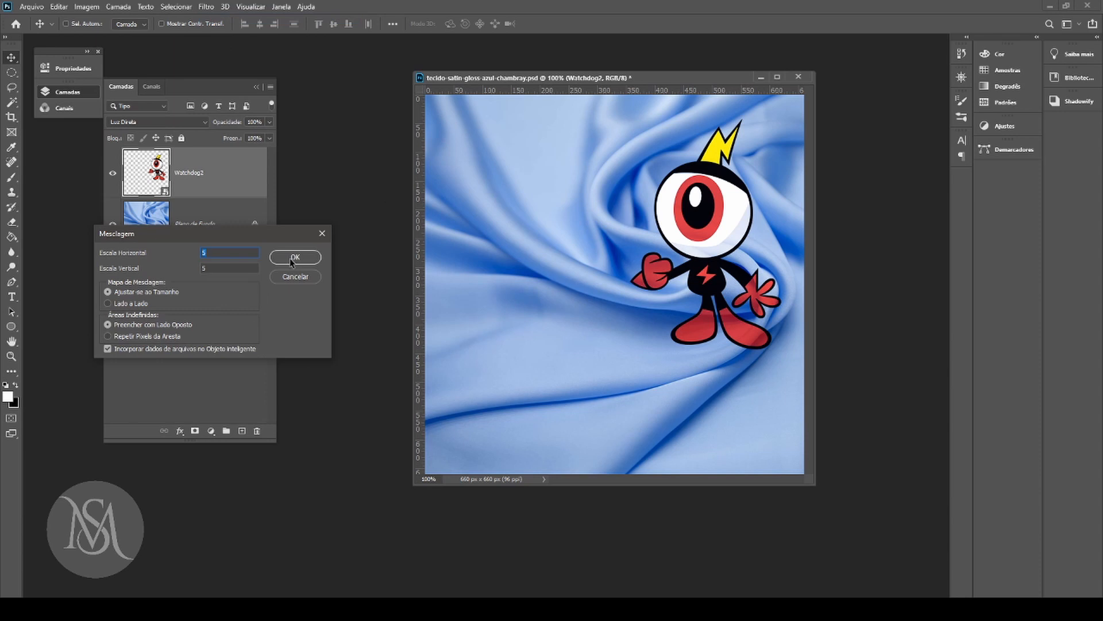
click(295, 257)
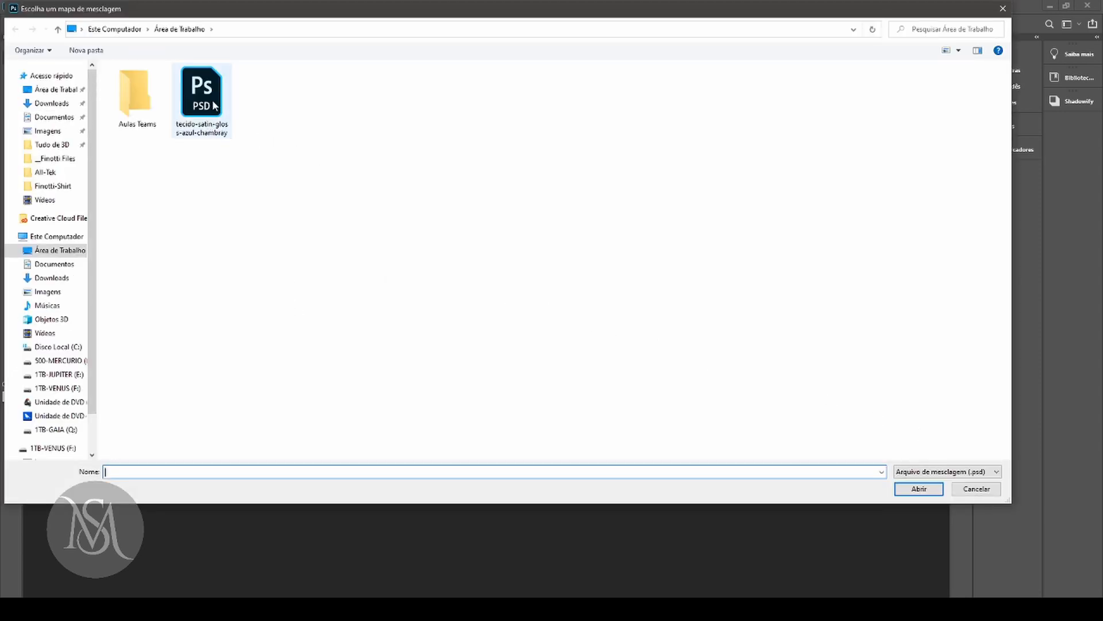
double_click(214, 106)
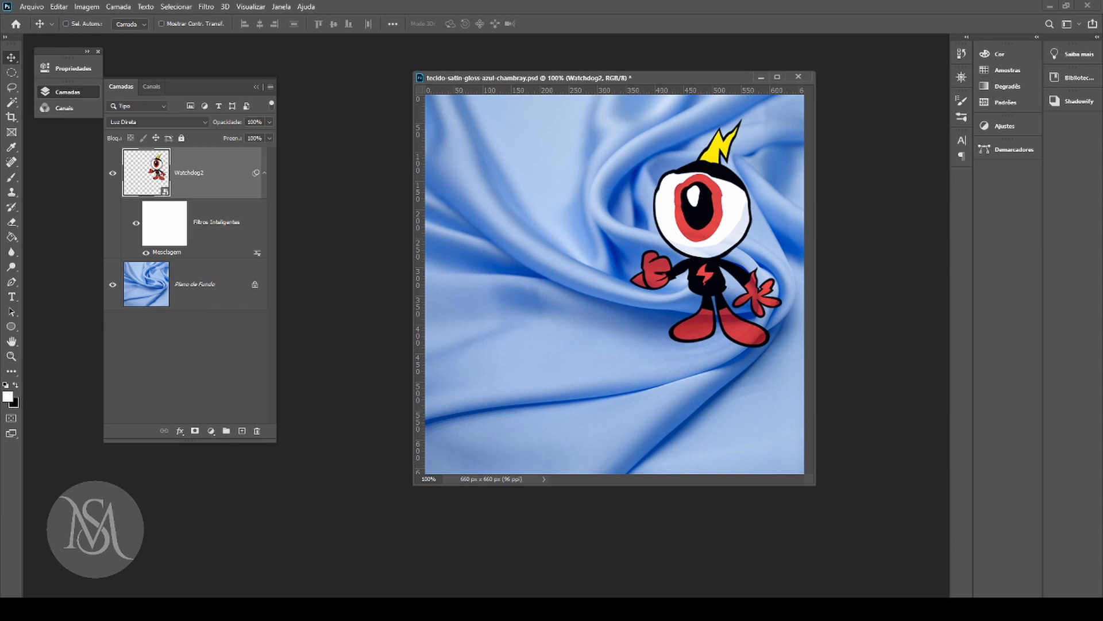
drag(256, 175, 257, 430)
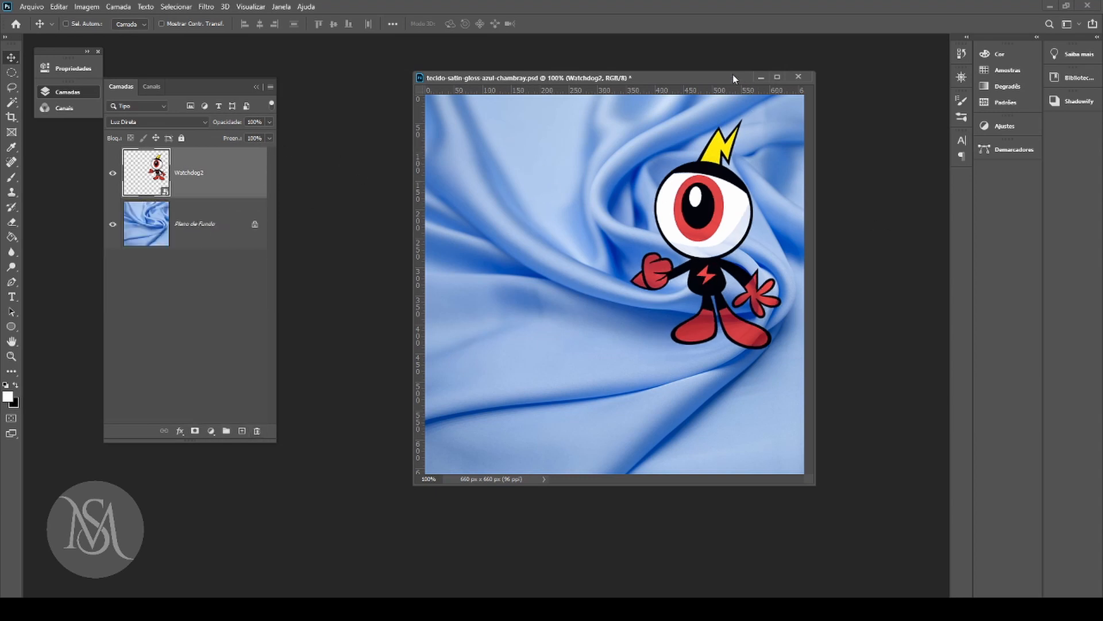
Step: Hide the Watchdog2 layer, and reposition and enlarge the satin document window
drag(690, 76, 636, 66)
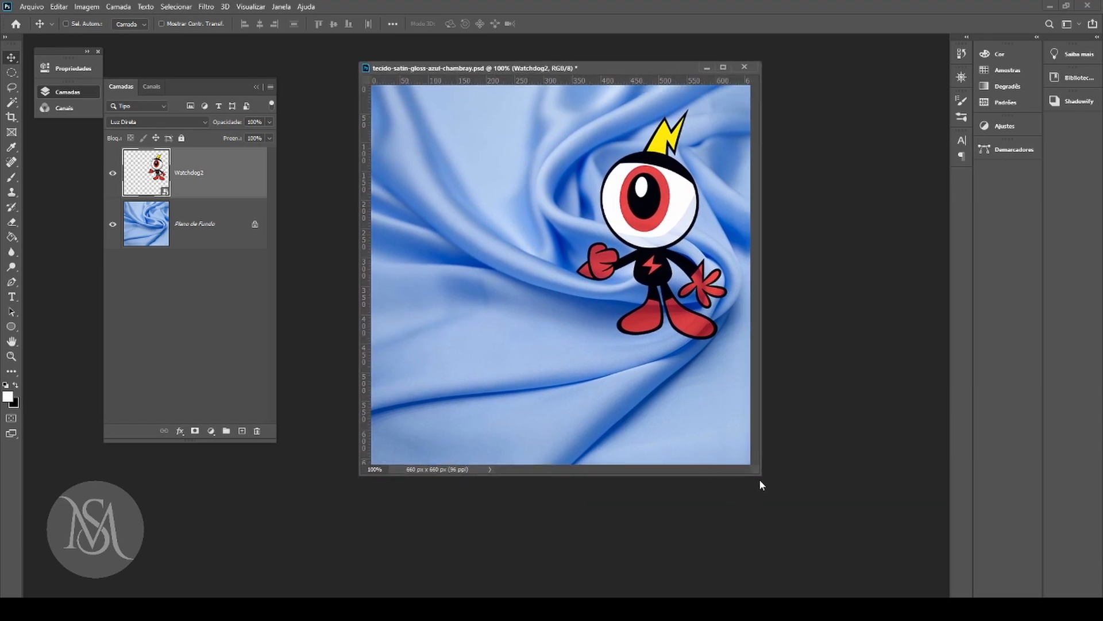
click(113, 173)
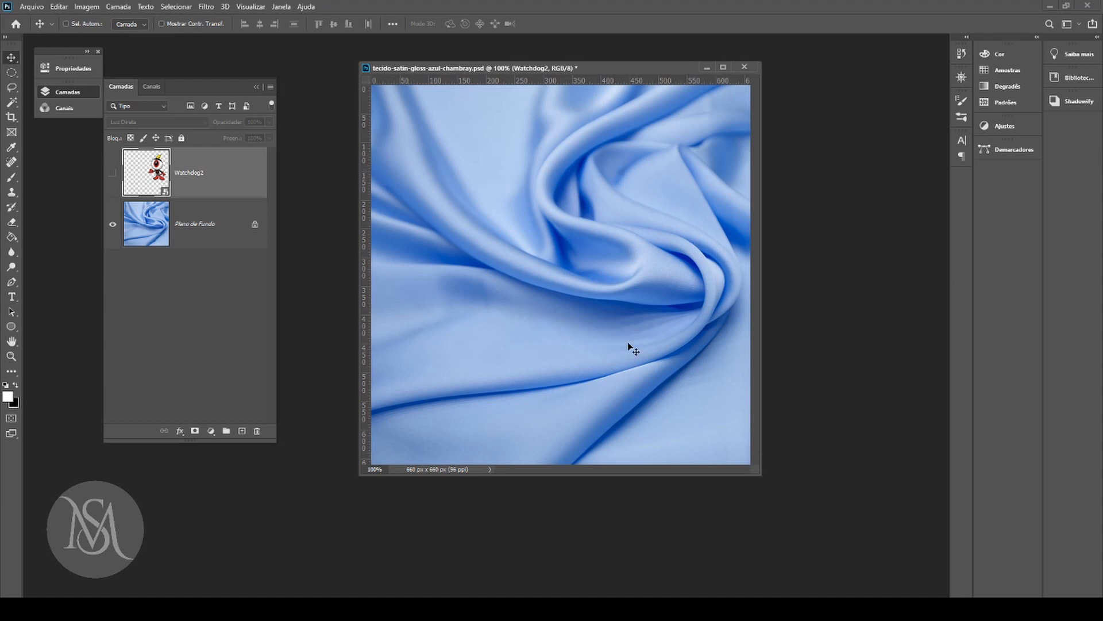
drag(761, 480, 849, 524)
Step: Fully desaturate the Plano de Fundo fabric layer with a Hue/Saturation adjustment
click(199, 306)
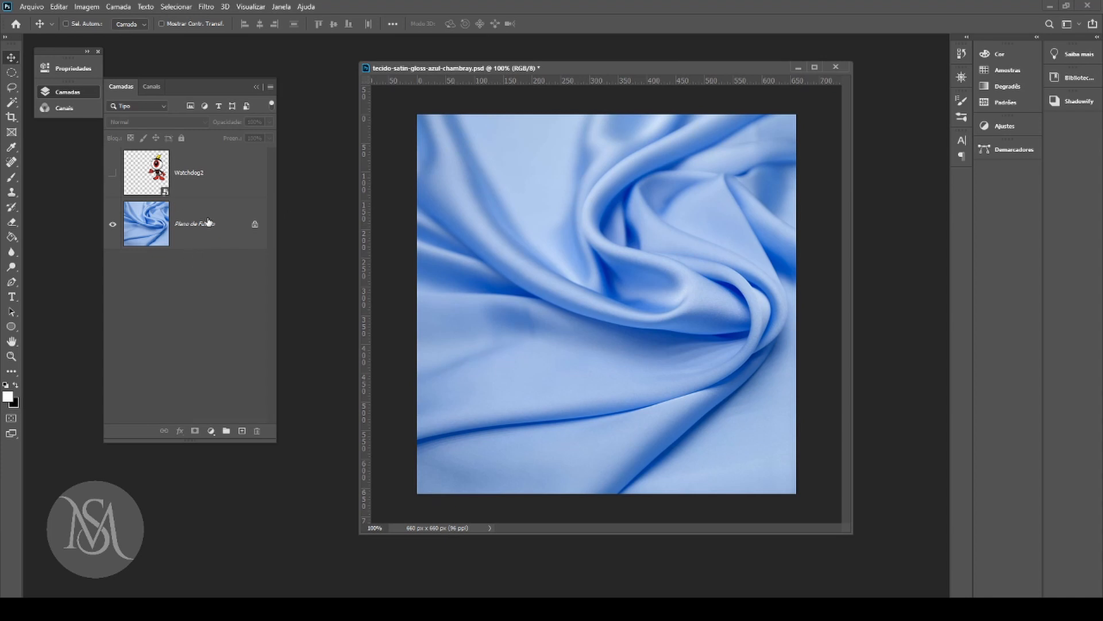
click(209, 221)
key(ctrl+u)
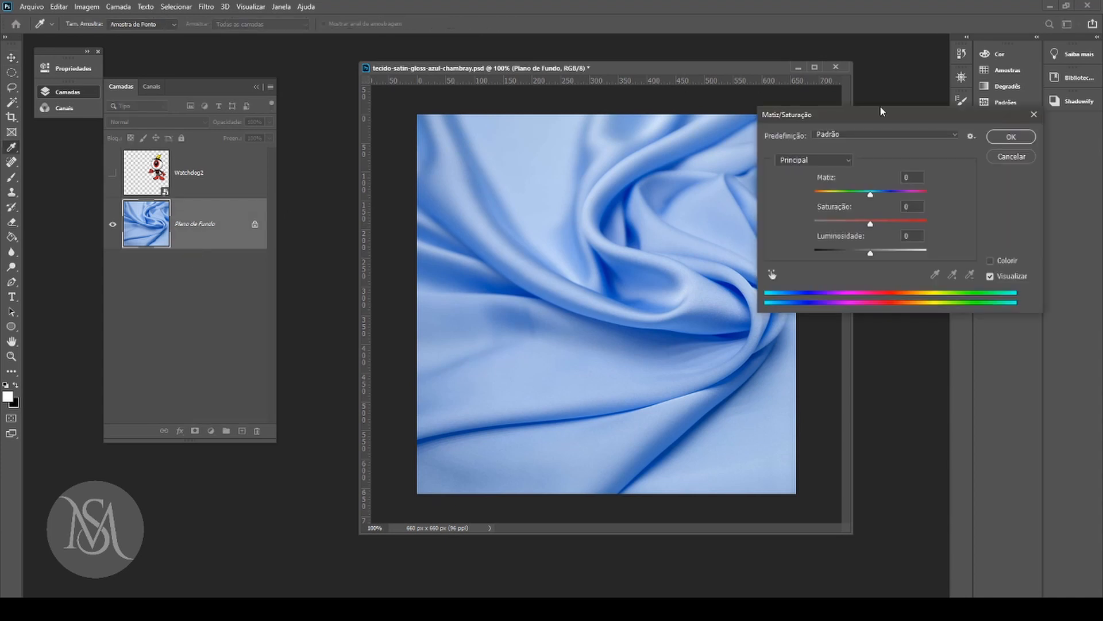
drag(870, 223, 815, 223)
click(1012, 136)
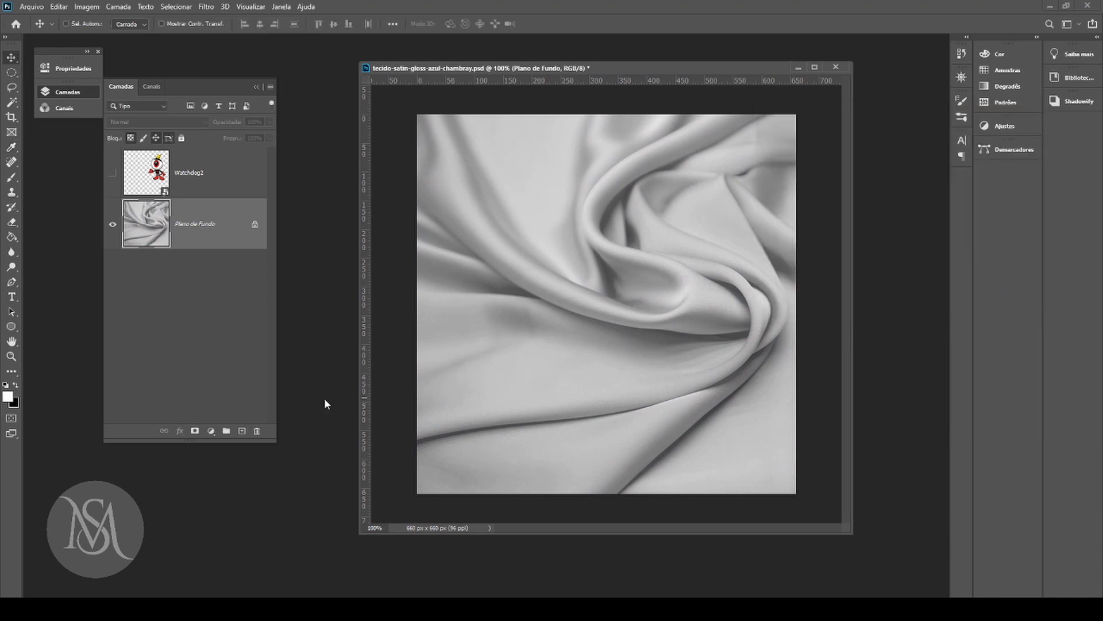
Step: Duplicate the grey fabric layer twice and name the upper copy high and the lower copy low
key(ctrl+j)
key(ctrl+j)
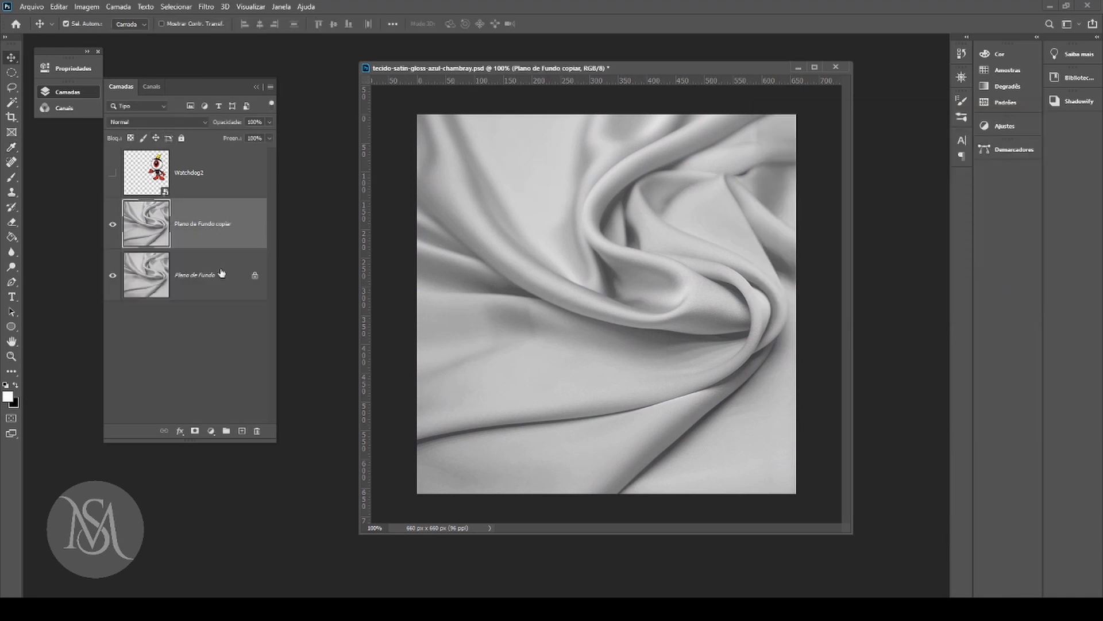
double_click(190, 226)
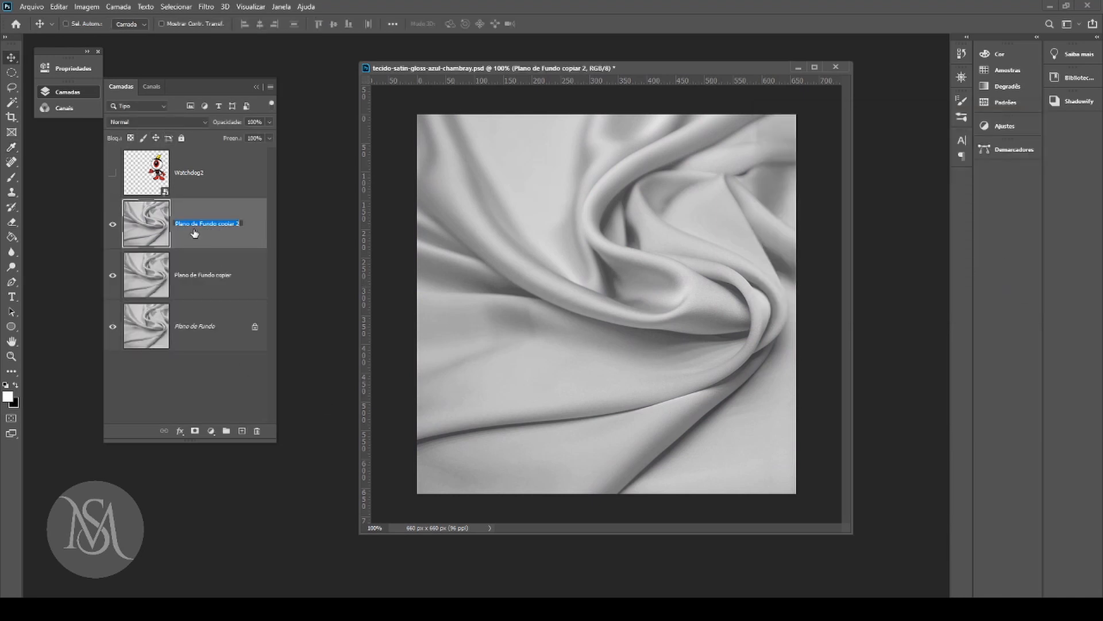
text(high)
key(Return)
double_click(217, 276)
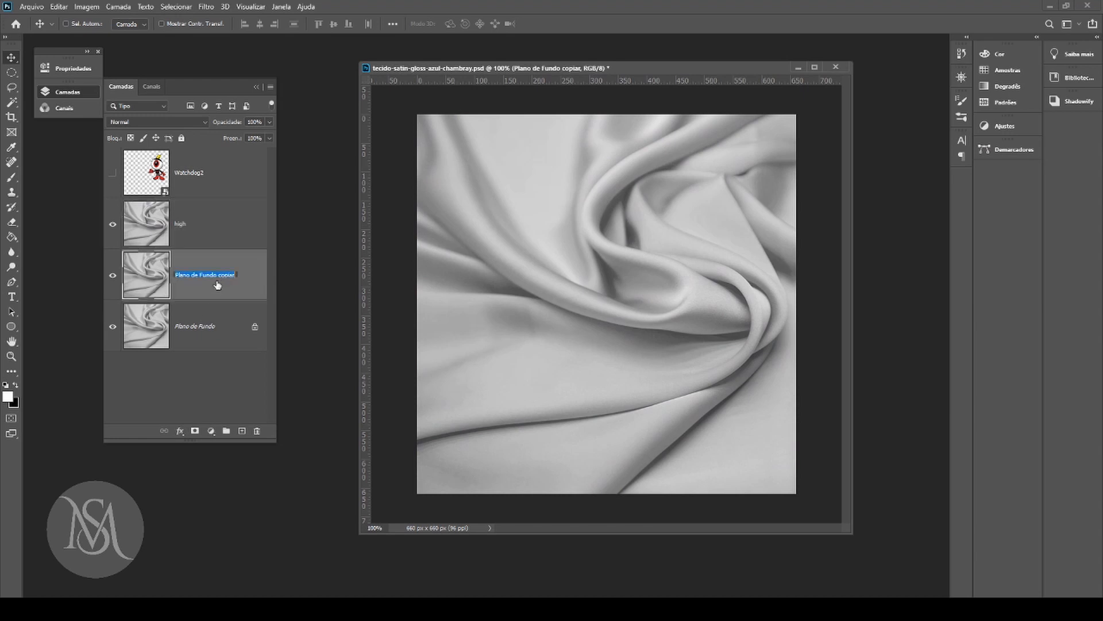
text(low)
key(Return)
Step: Hide the high layer and apply a Gaussian Blur with a 7,2 pixel radius to the low layer
click(113, 225)
click(206, 7)
mouse_move(339, 141)
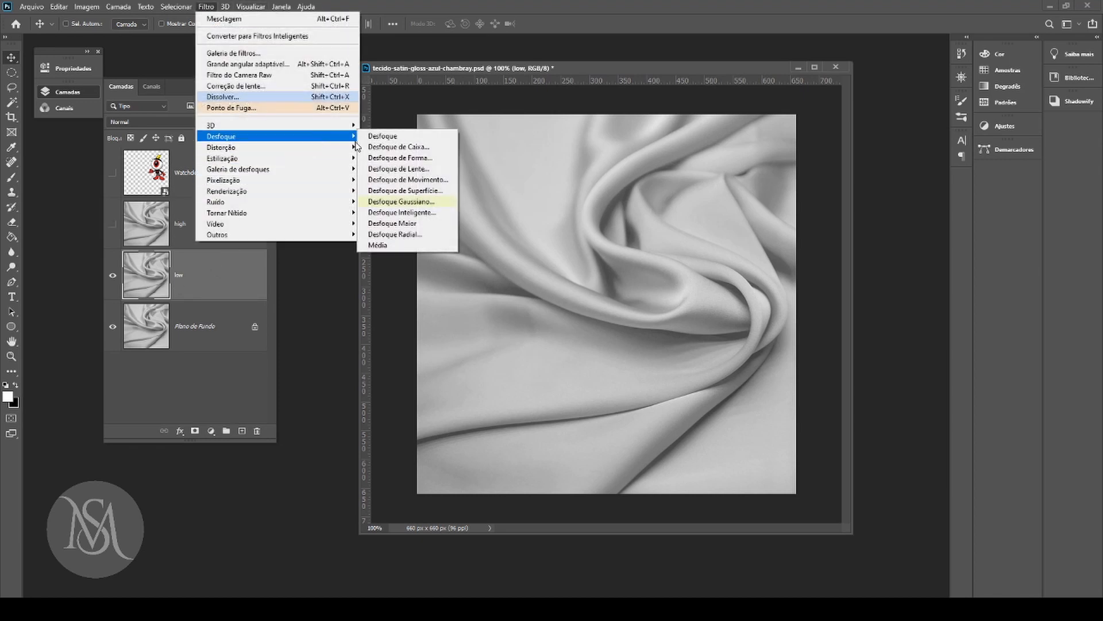
click(401, 201)
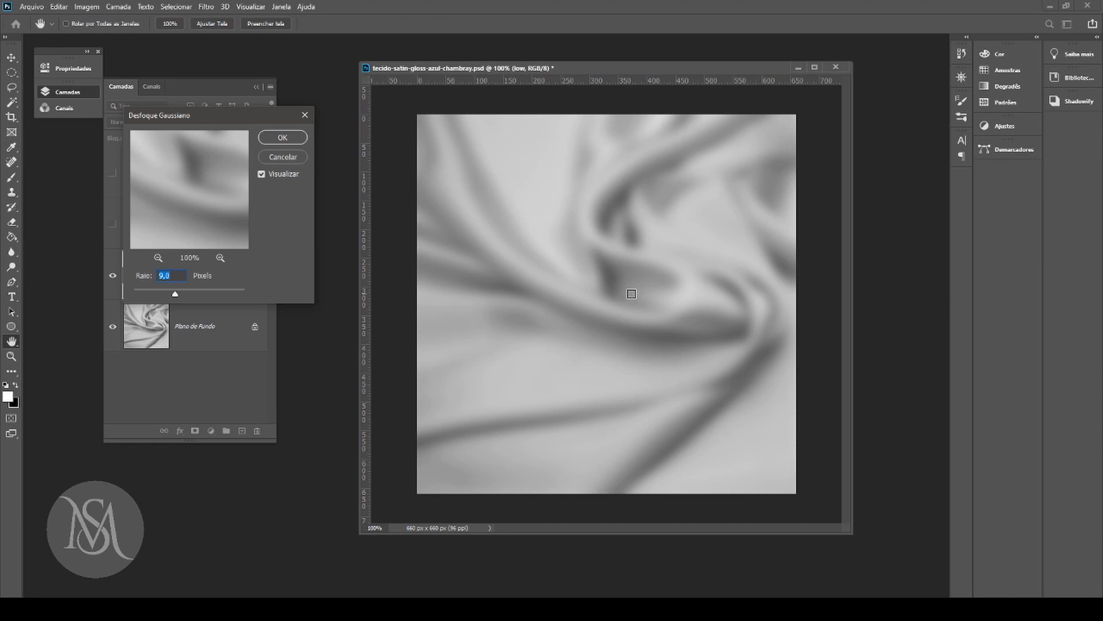
click(171, 295)
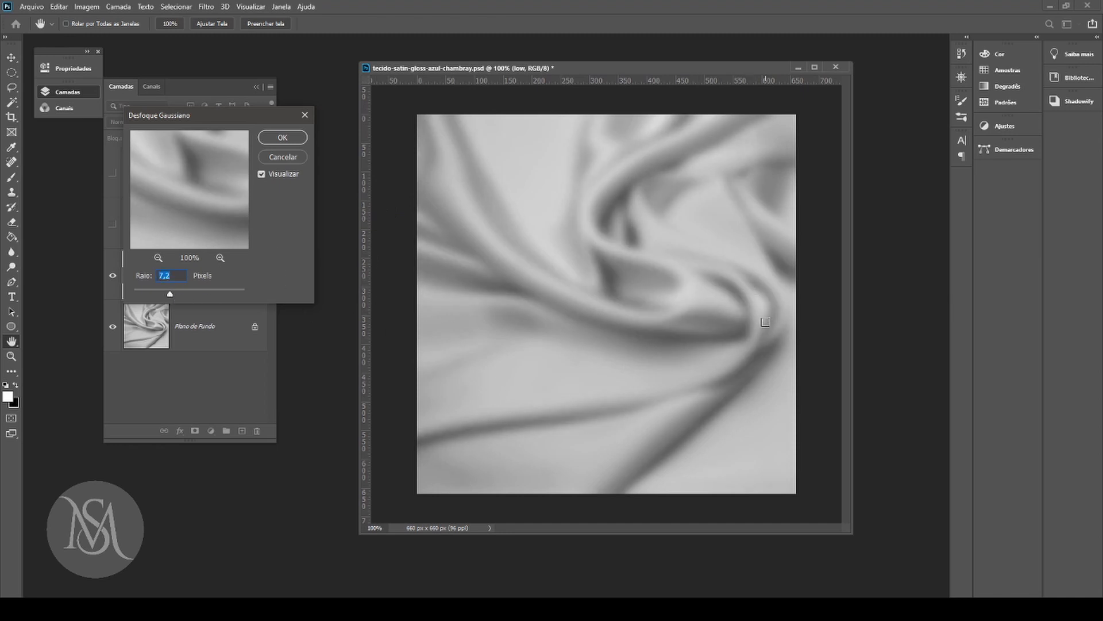
click(282, 138)
Step: Show the high layer, apply the low layer's RGB to it with Subtrair, scale 2 and offset 128, and set its blend mode to Cor
click(112, 224)
click(184, 224)
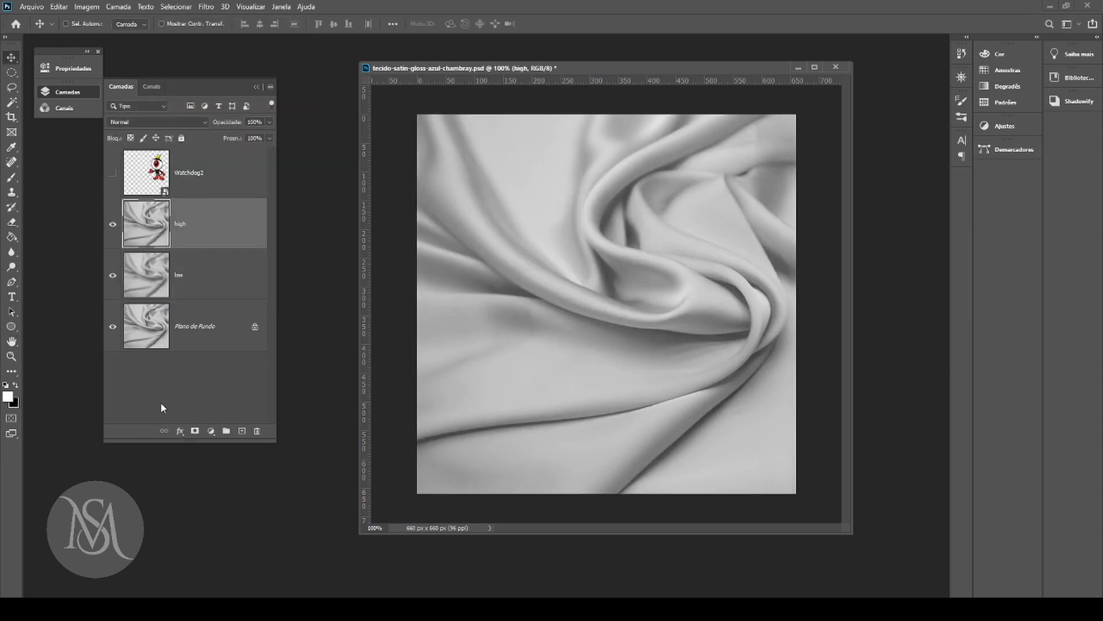
click(86, 6)
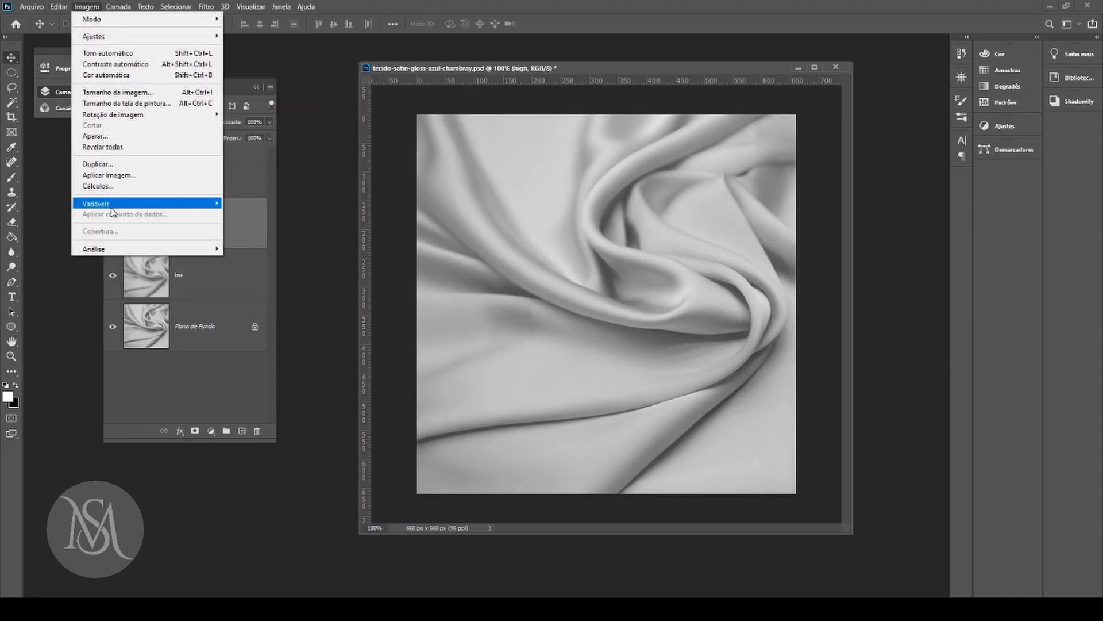
click(121, 175)
click(233, 366)
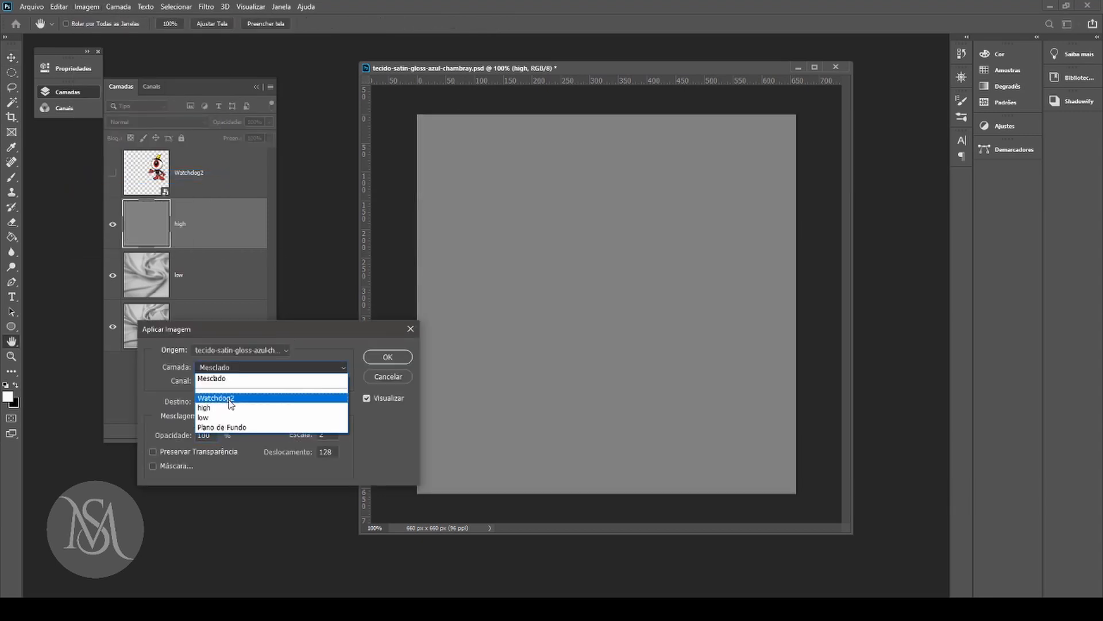
click(223, 417)
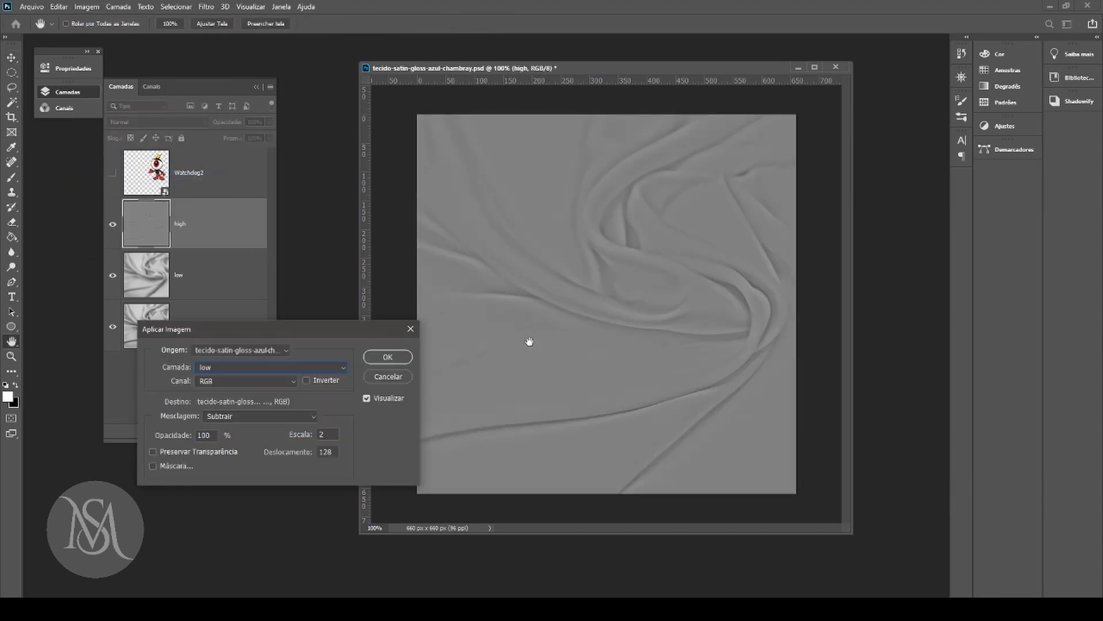
click(213, 381)
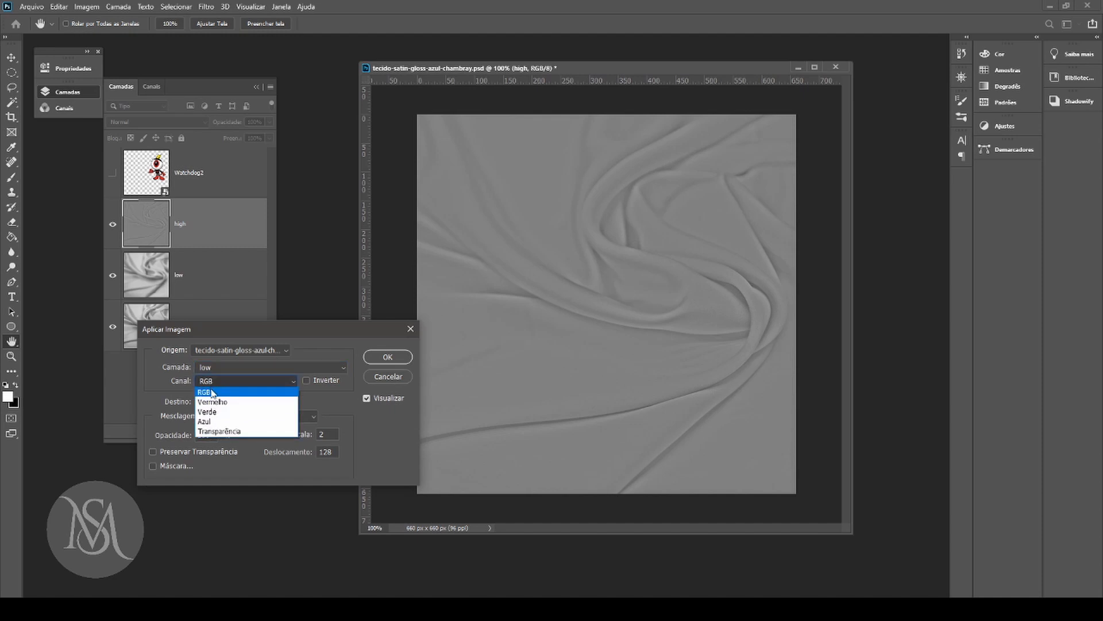
click(216, 423)
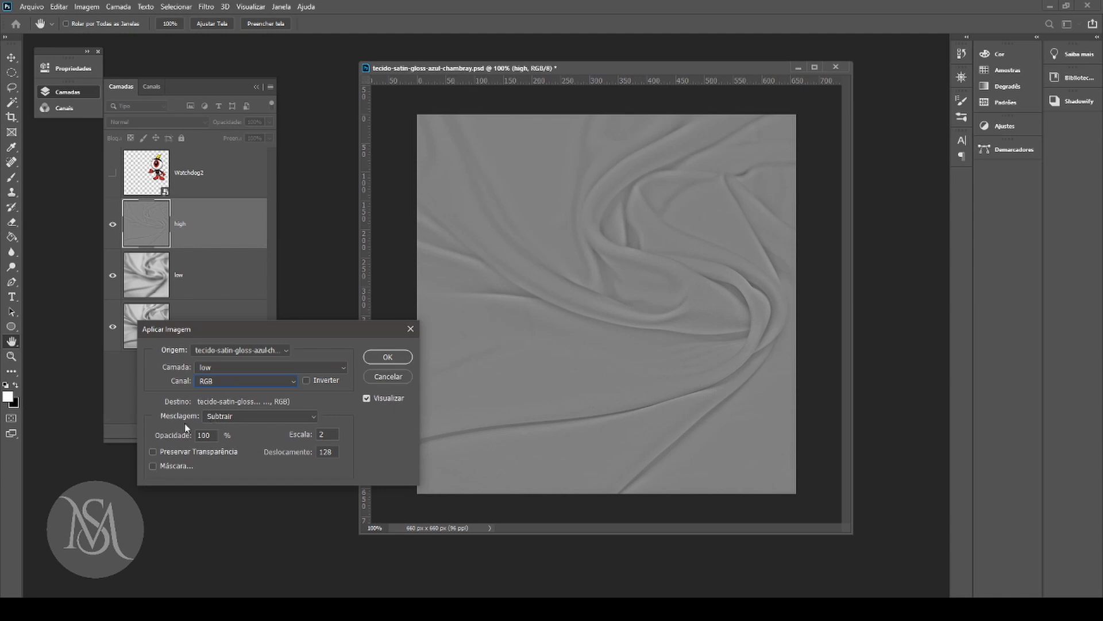
click(240, 416)
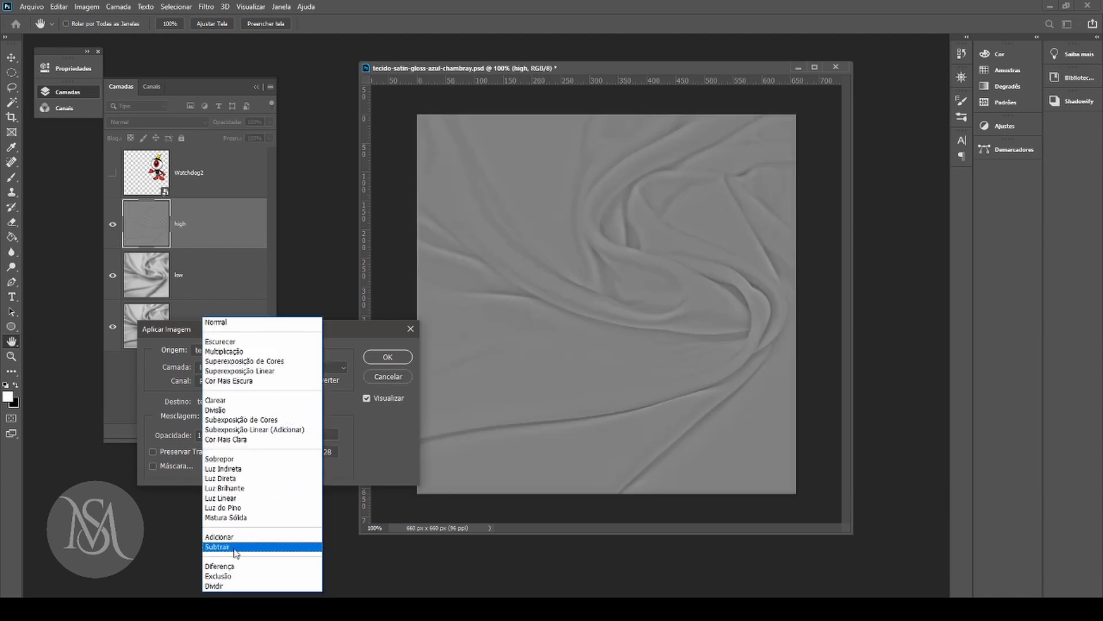
click(238, 551)
click(388, 357)
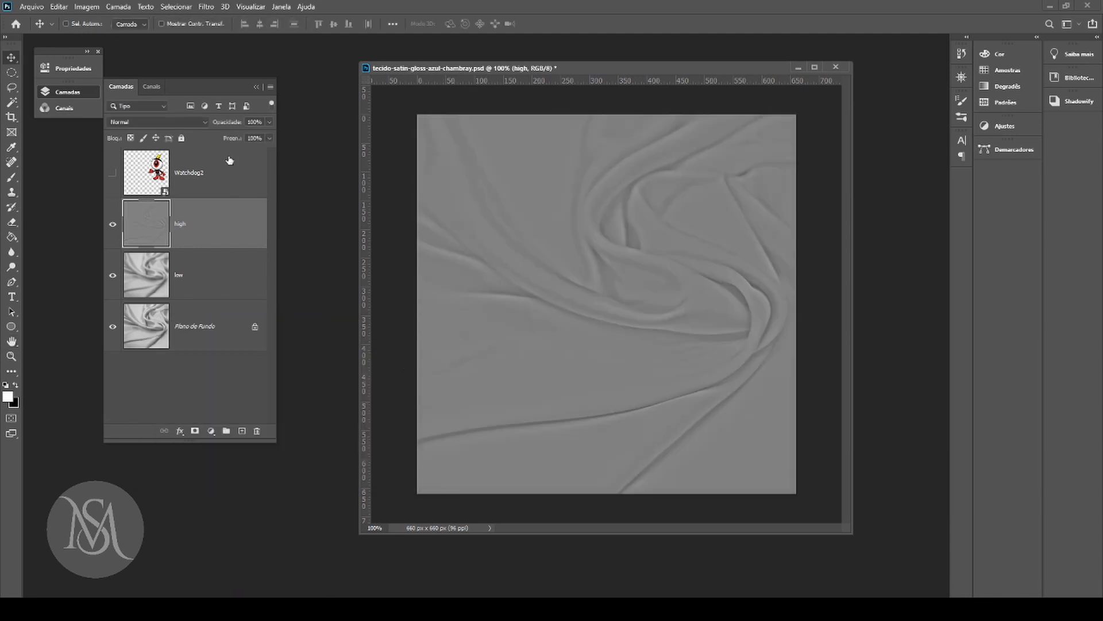
click(149, 122)
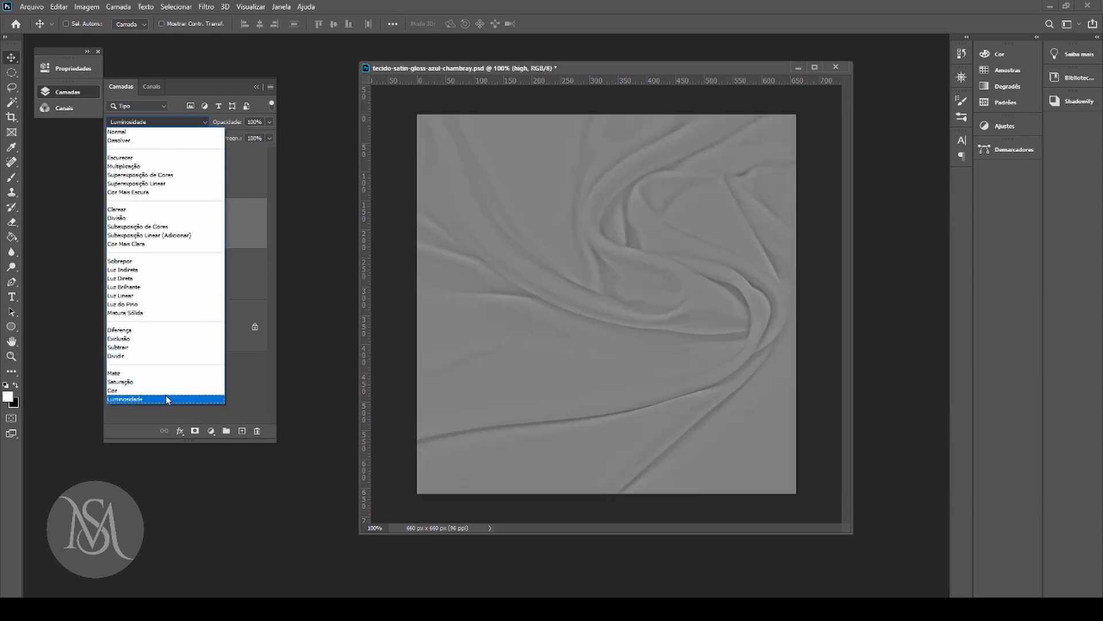
click(165, 391)
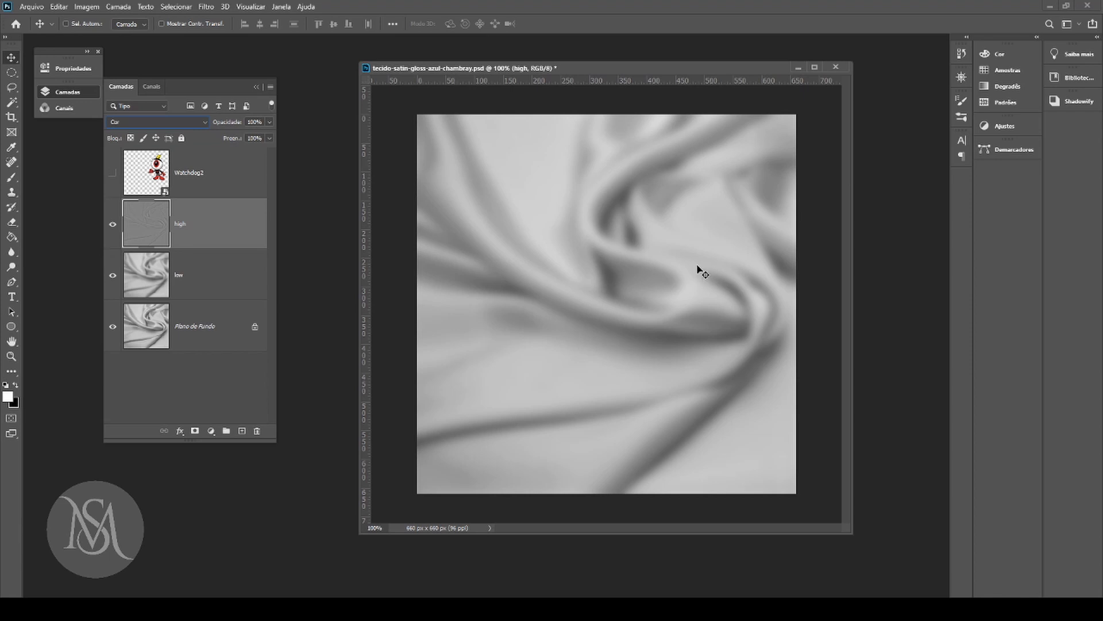
click(112, 172)
click(150, 189)
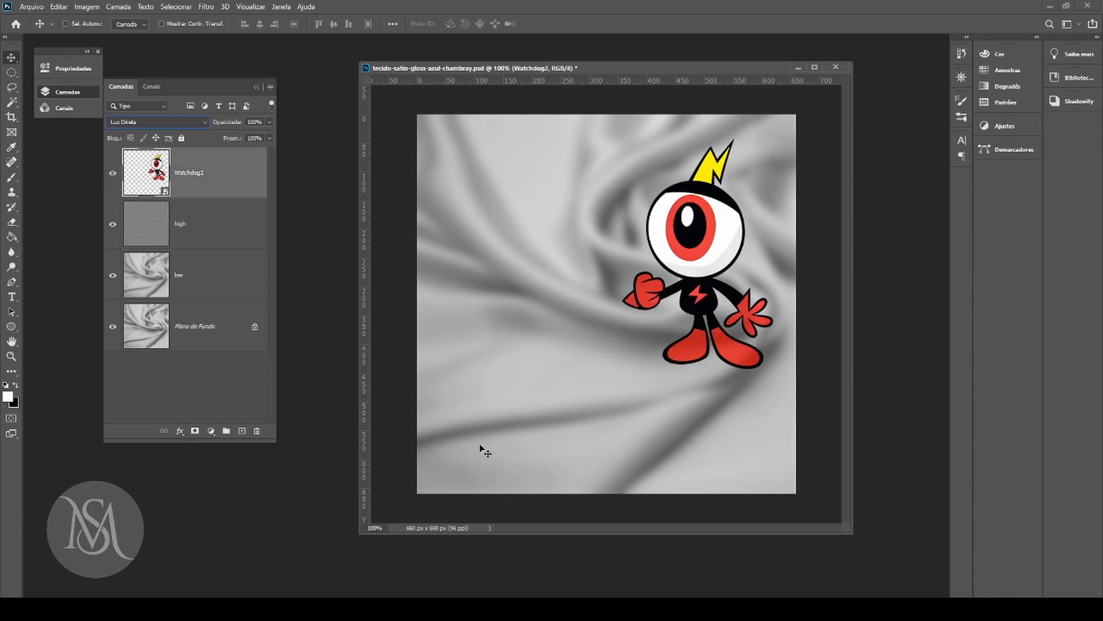
click(206, 6)
click(230, 19)
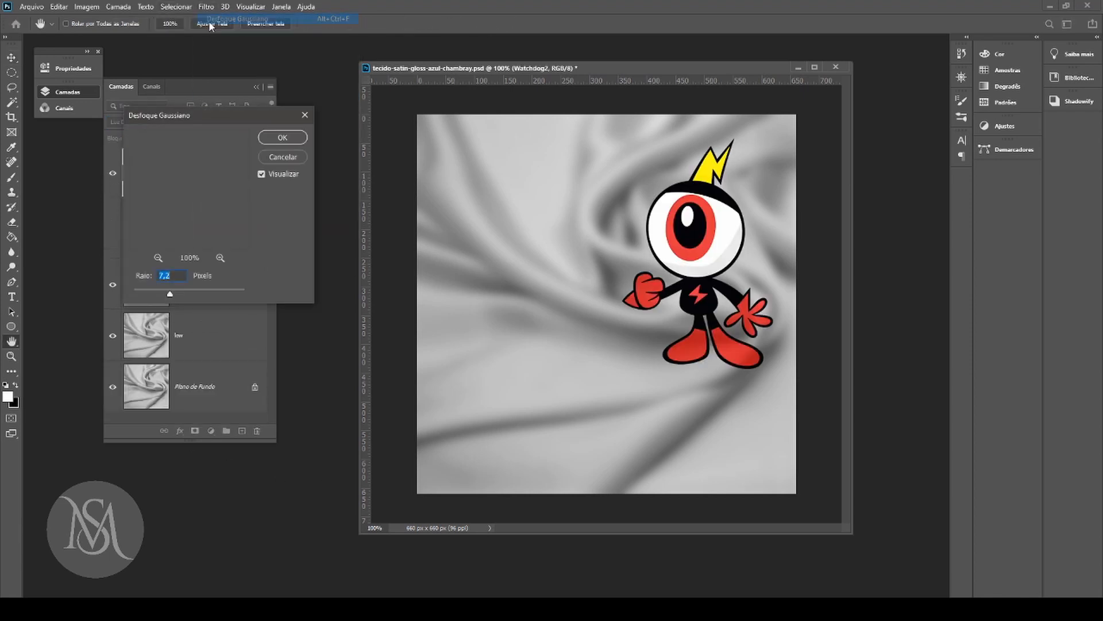
click(275, 157)
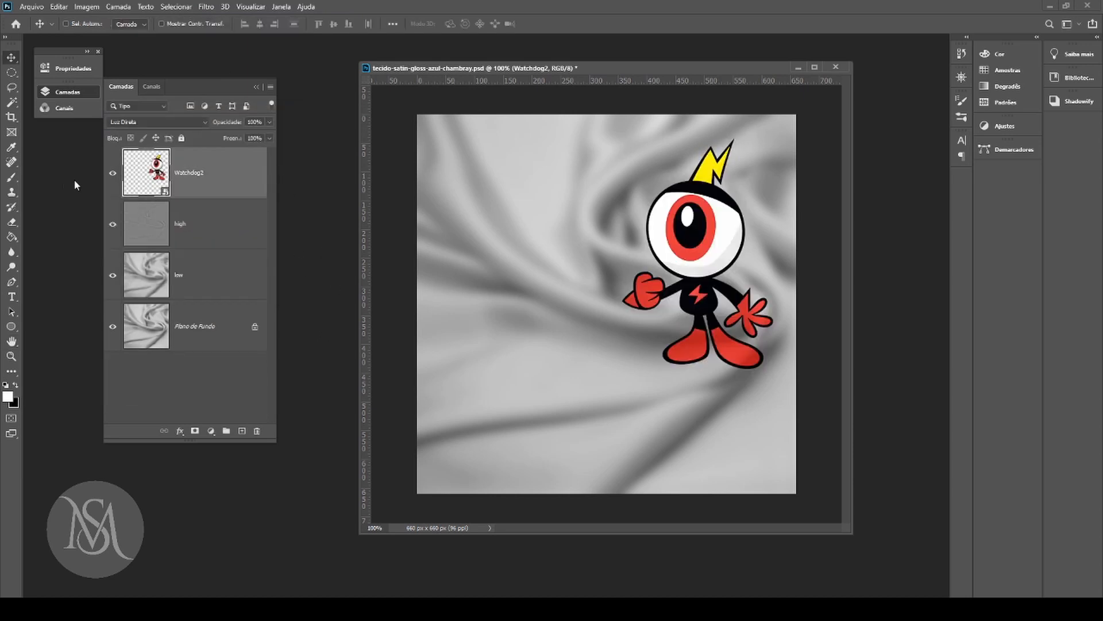
click(112, 173)
Step: Save the layered grey map over tecido-satin-gloss-azul-chambray.psd in Área de Trabalho, replacing the existing file
click(32, 6)
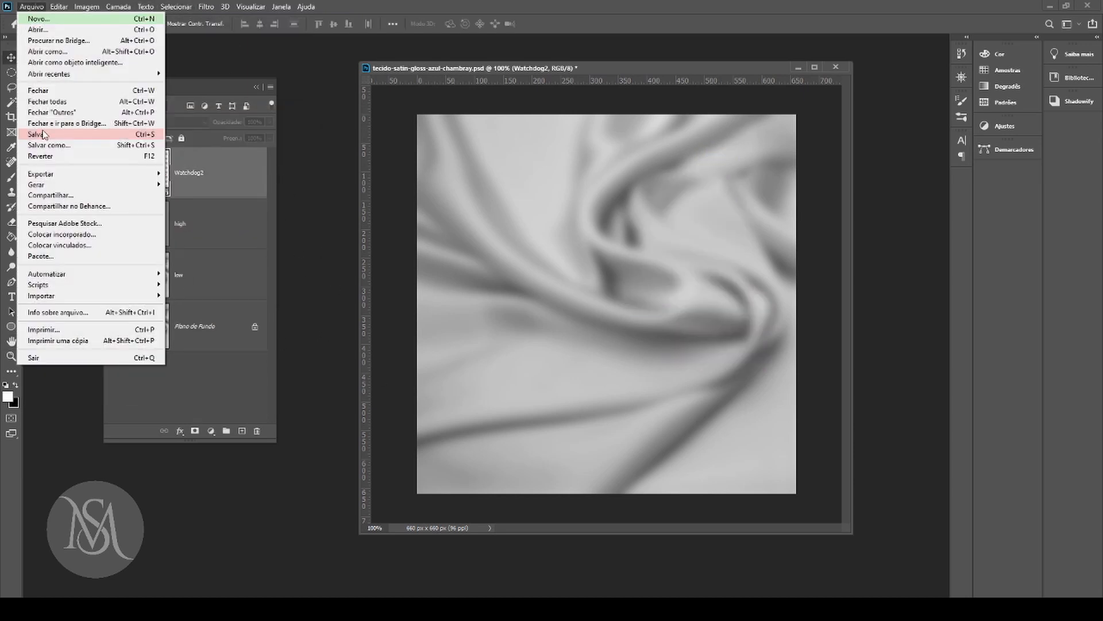
click(68, 145)
click(210, 129)
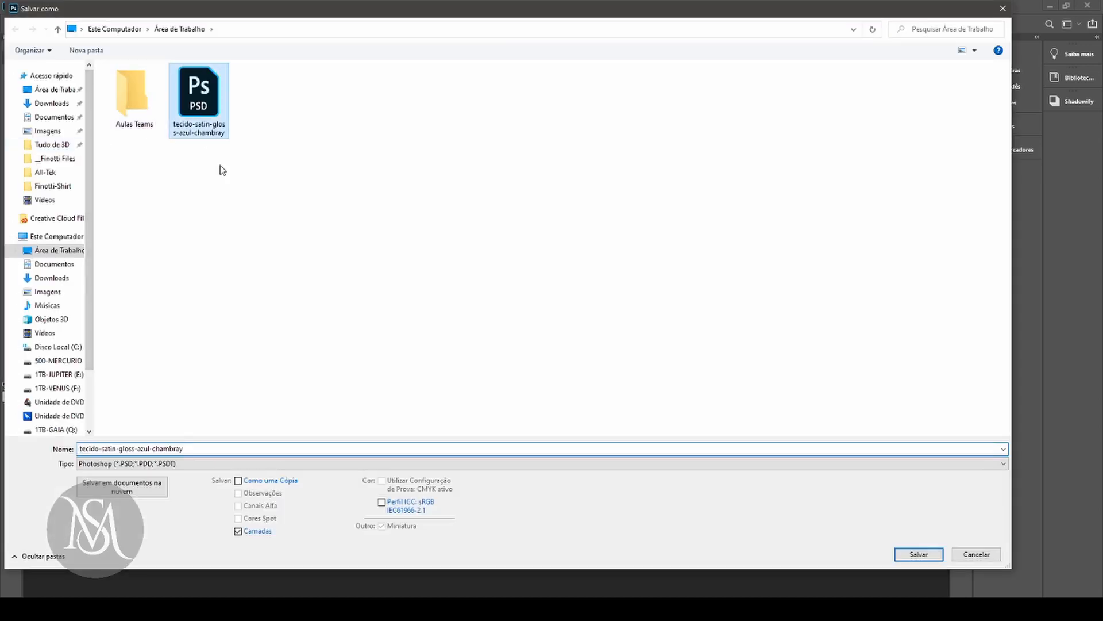
click(913, 555)
click(569, 310)
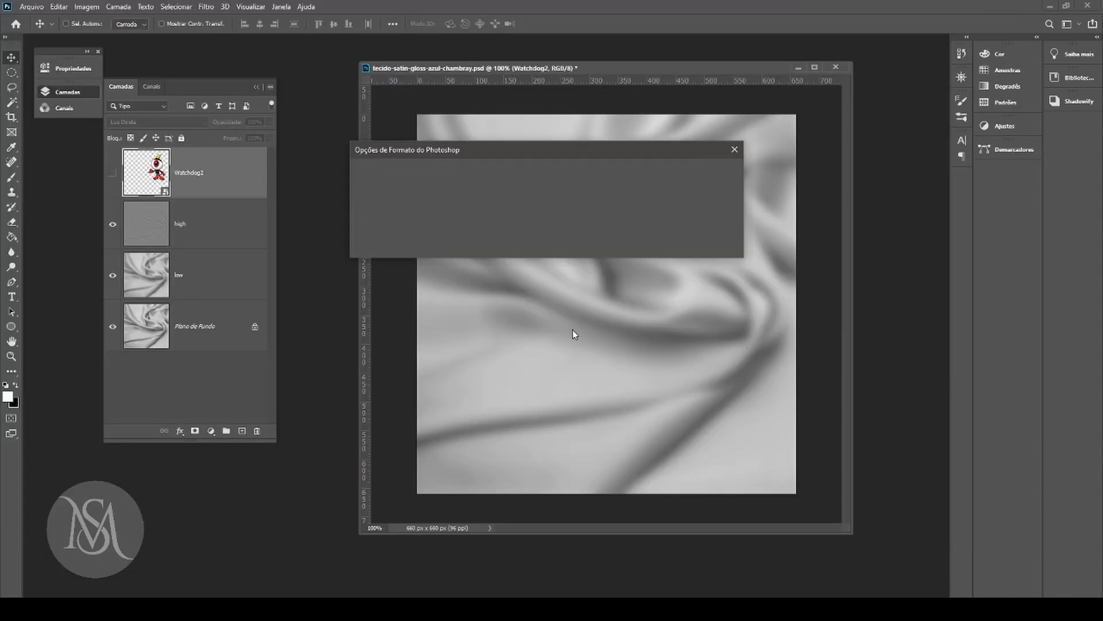
click(716, 172)
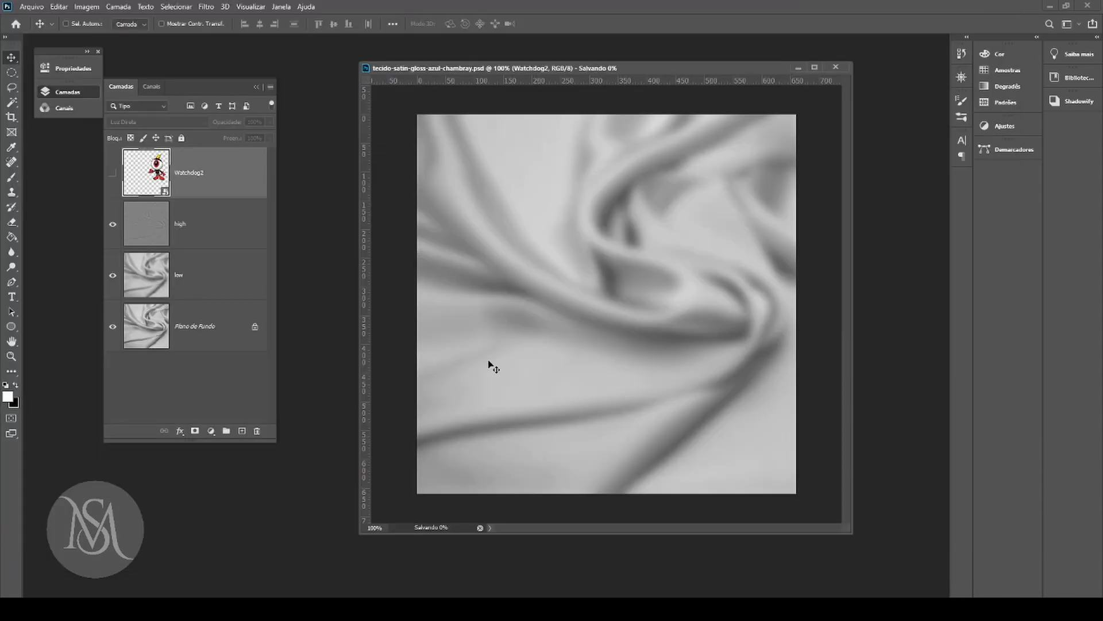
Step: Undo the high and low layer edits and the desaturation back to the blue satin fabric
key(ctrl+z)
key(ctrl+z)
key(ctrl+z)
key(ctrl+z)
key(ctrl+z)
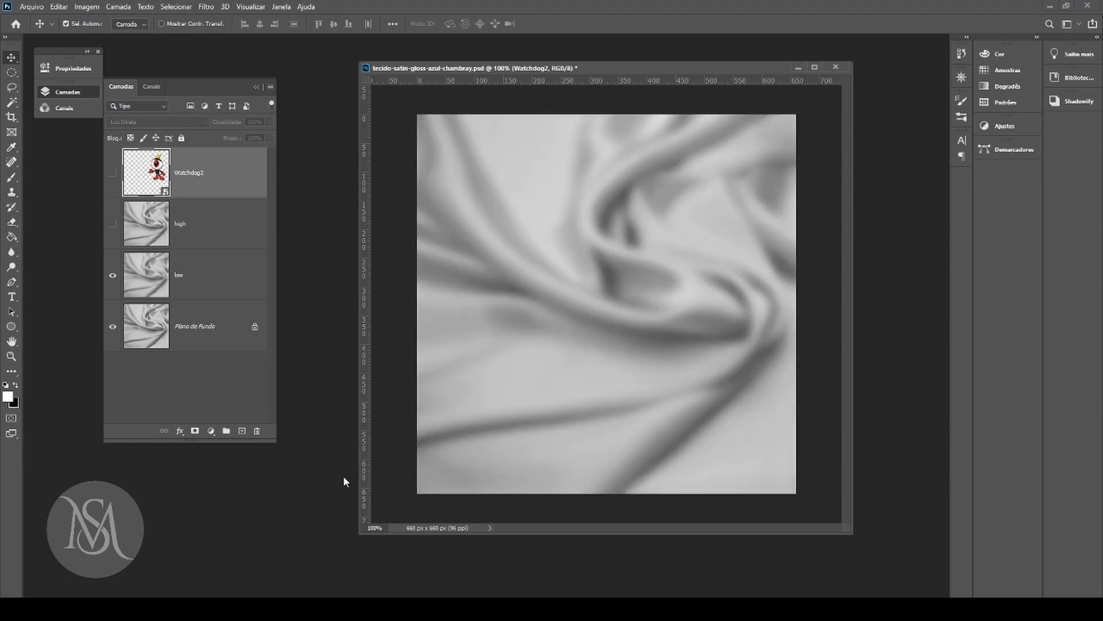
key(ctrl+z)
key(ctrl+z)
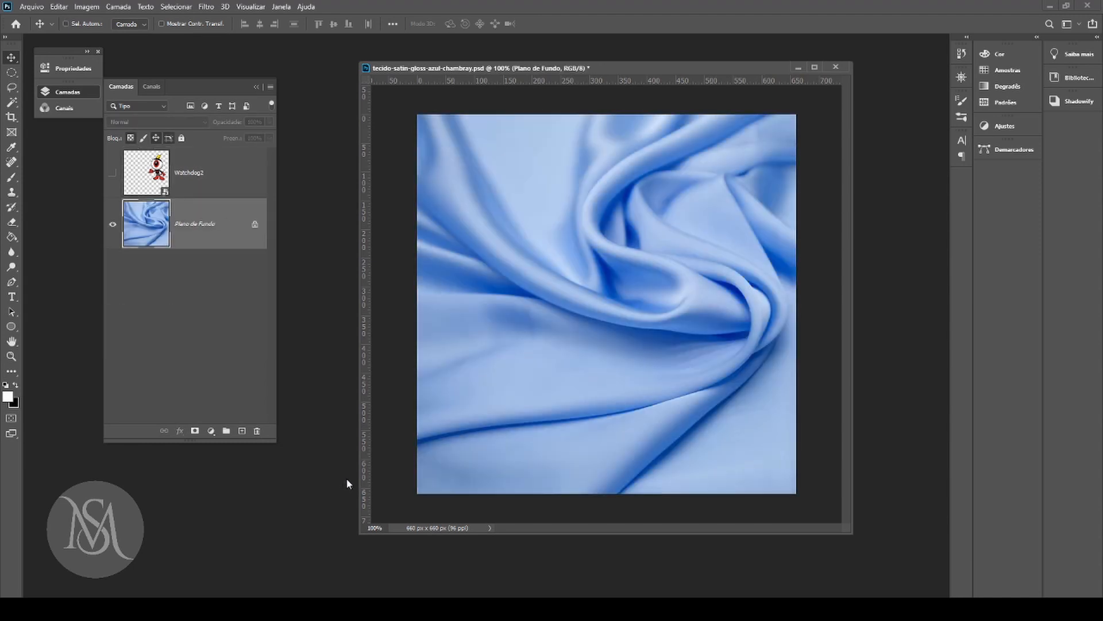
Step: Show the Watchdog2 layer, displace it with the saved satin map, and move the artwork to the middle of the fabric
click(186, 174)
click(113, 173)
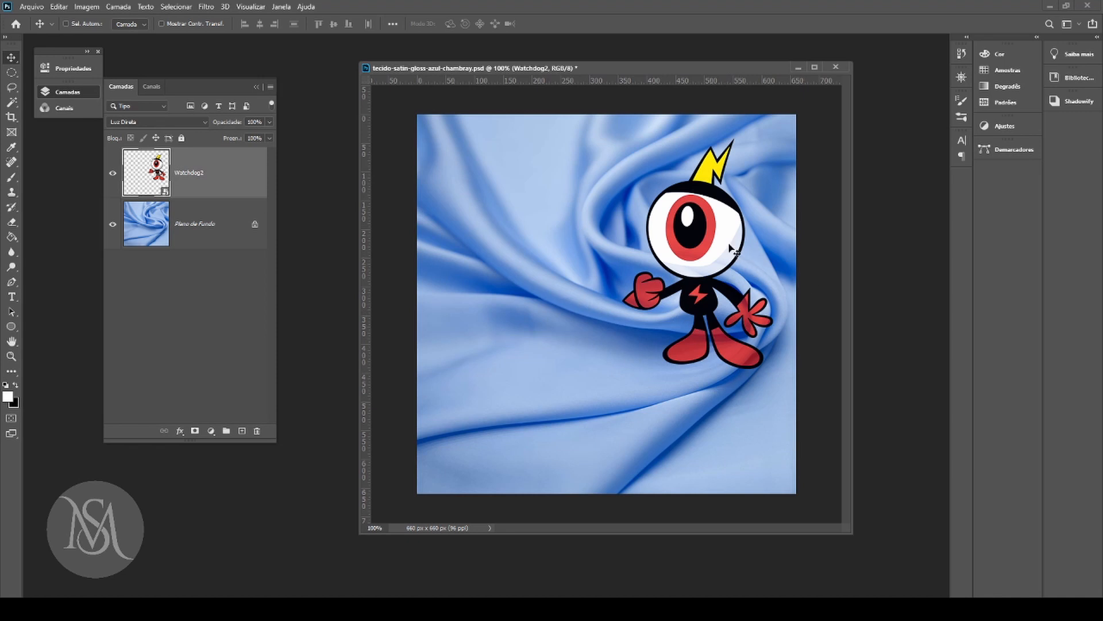
click(206, 6)
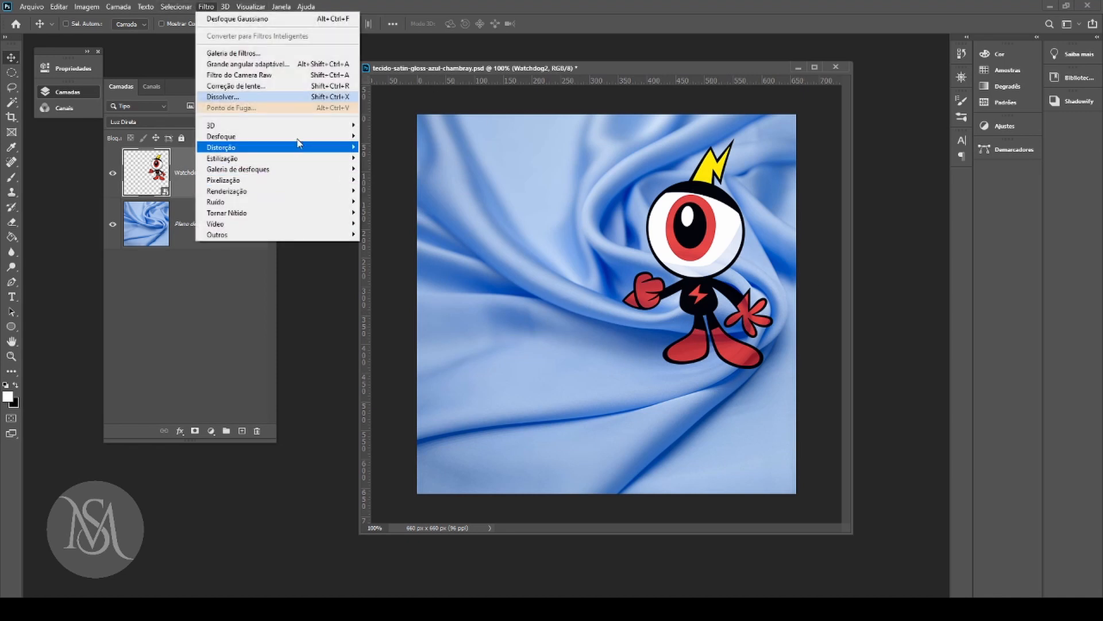
mouse_move(303, 152)
click(400, 180)
click(299, 260)
click(219, 86)
click(923, 489)
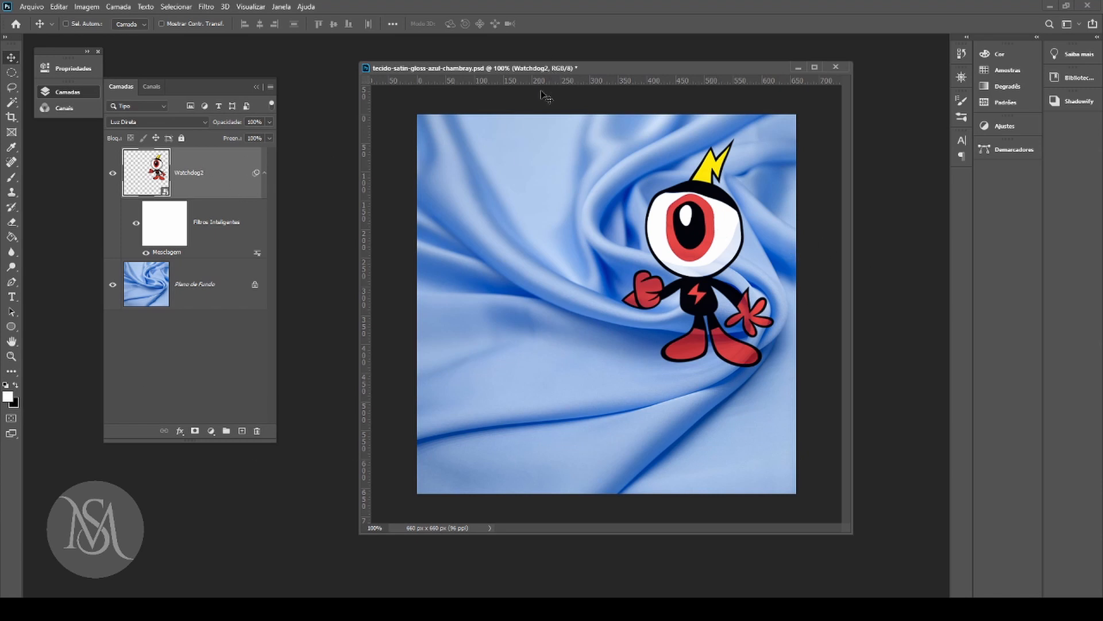
drag(700, 234, 605, 236)
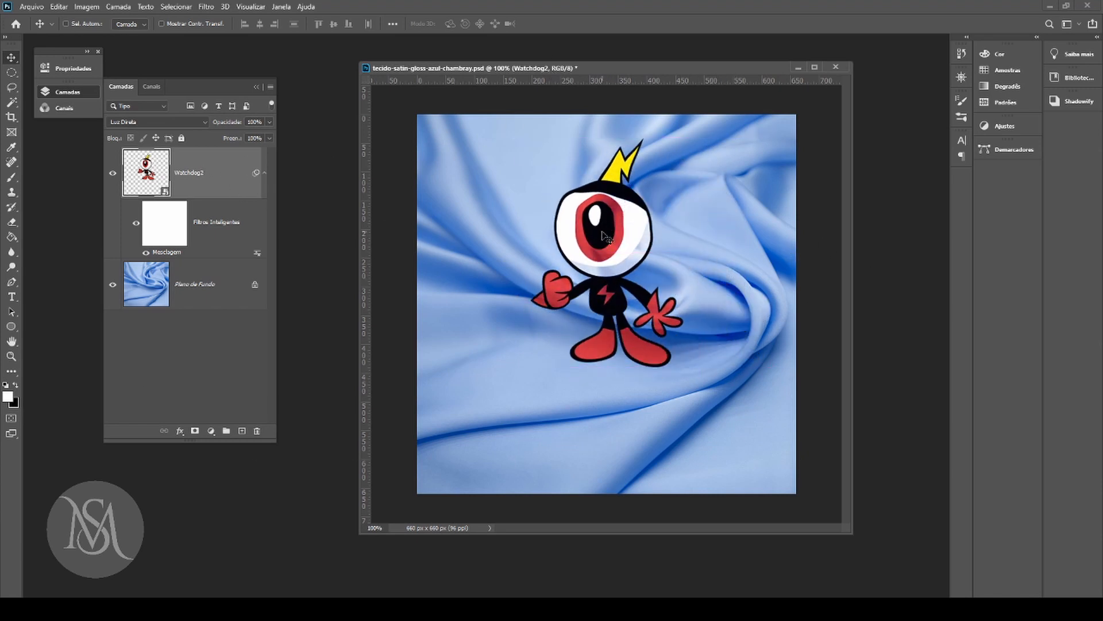